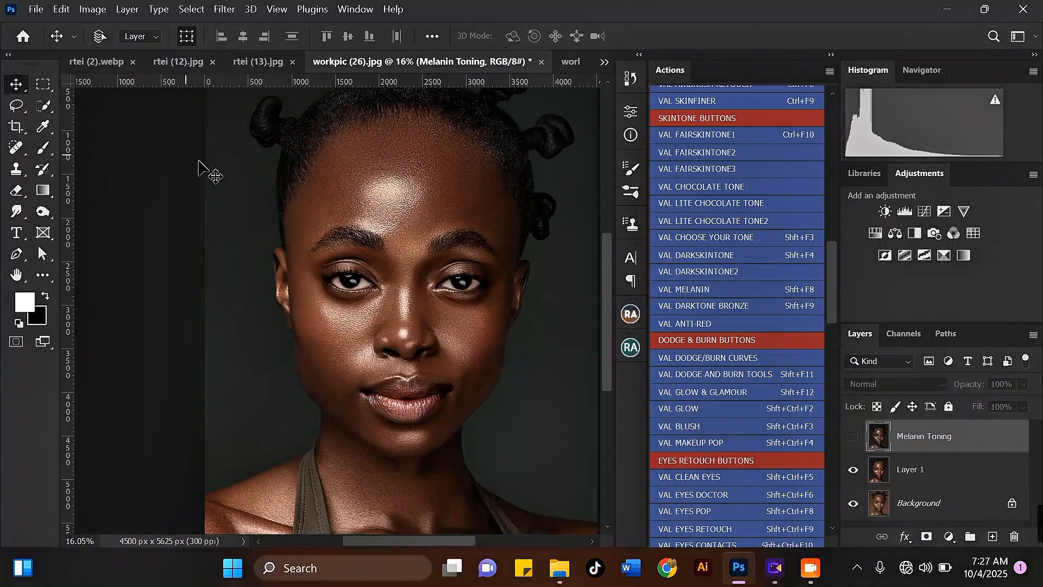
Step: Hide Layer 1 and select the Background layer
click(852, 472)
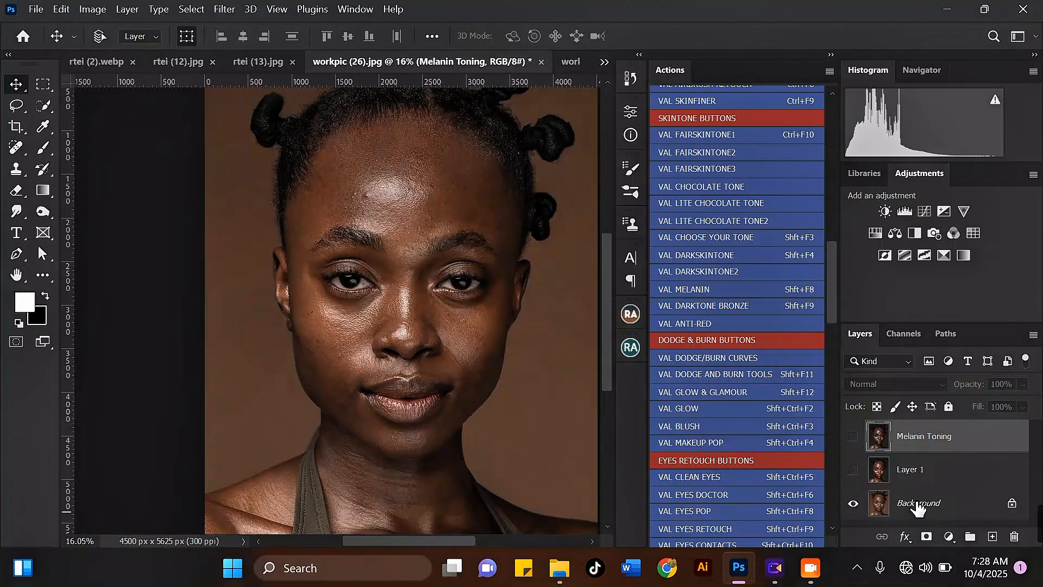
click(923, 503)
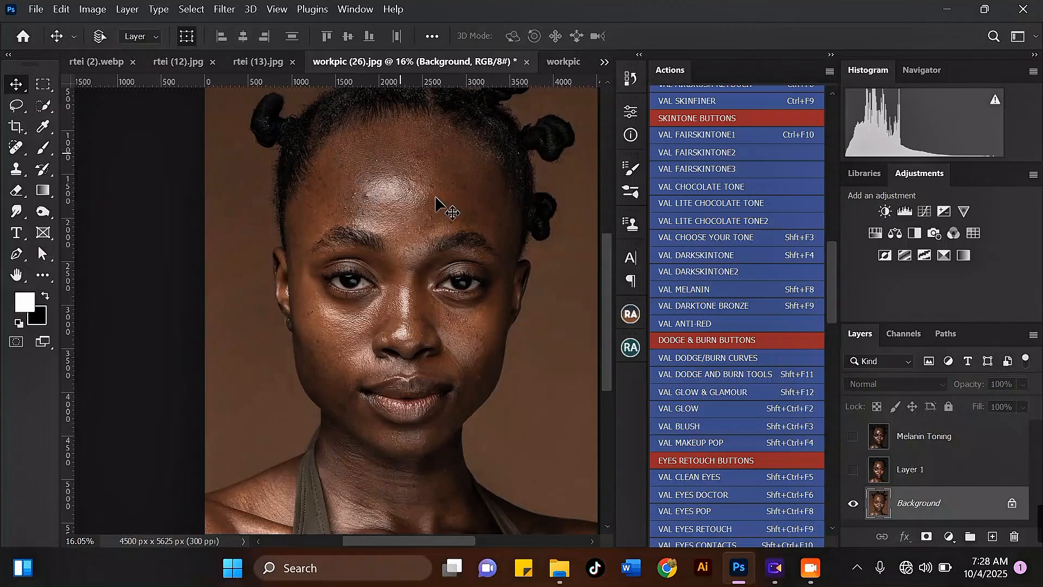
Step: Compare Layer 1 and Melanin Toning against the original by switching their visibility on and off
scroll(366, 183, up, 1)
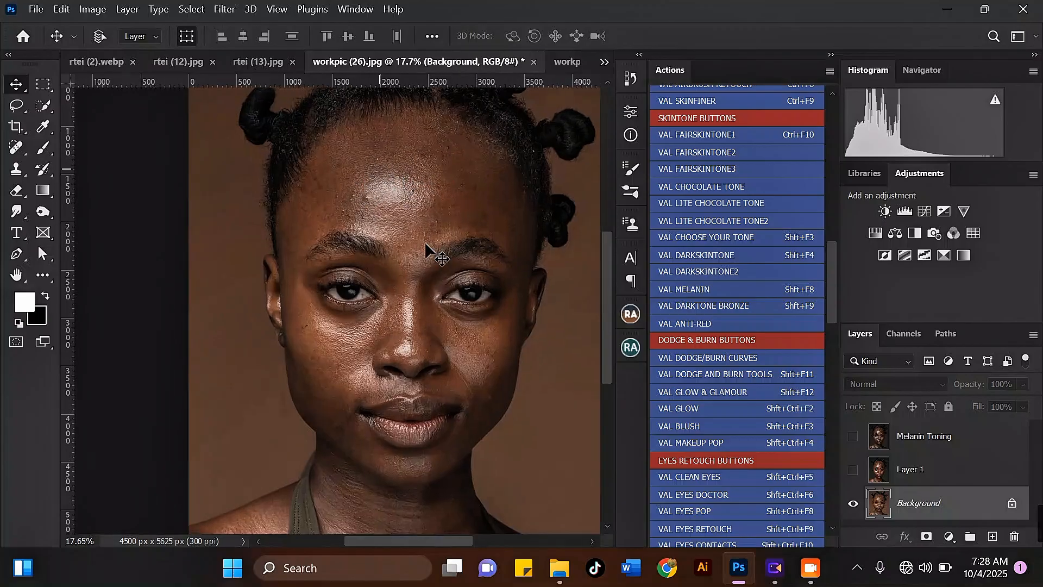
click(852, 470)
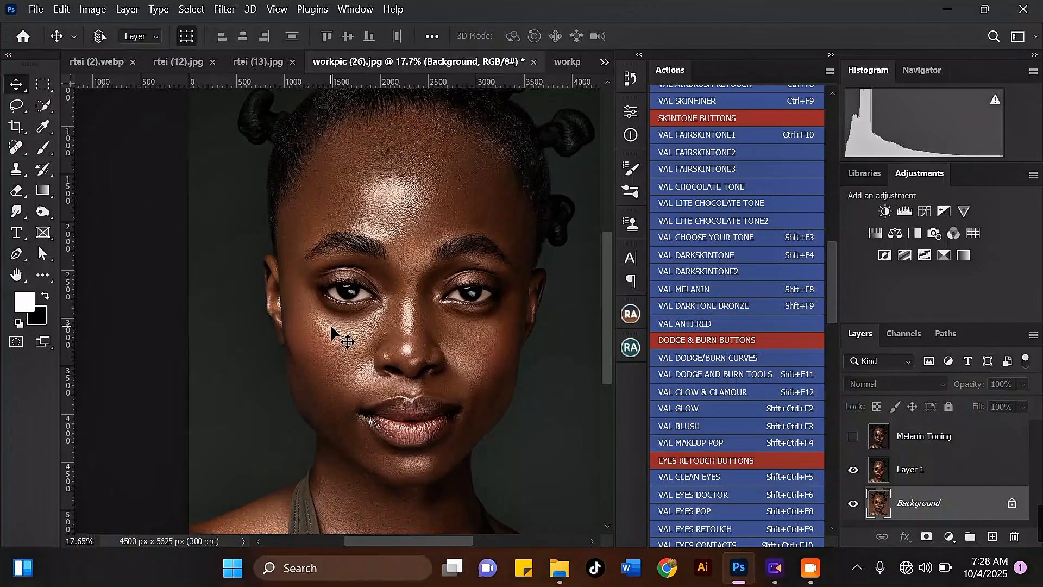
click(852, 437)
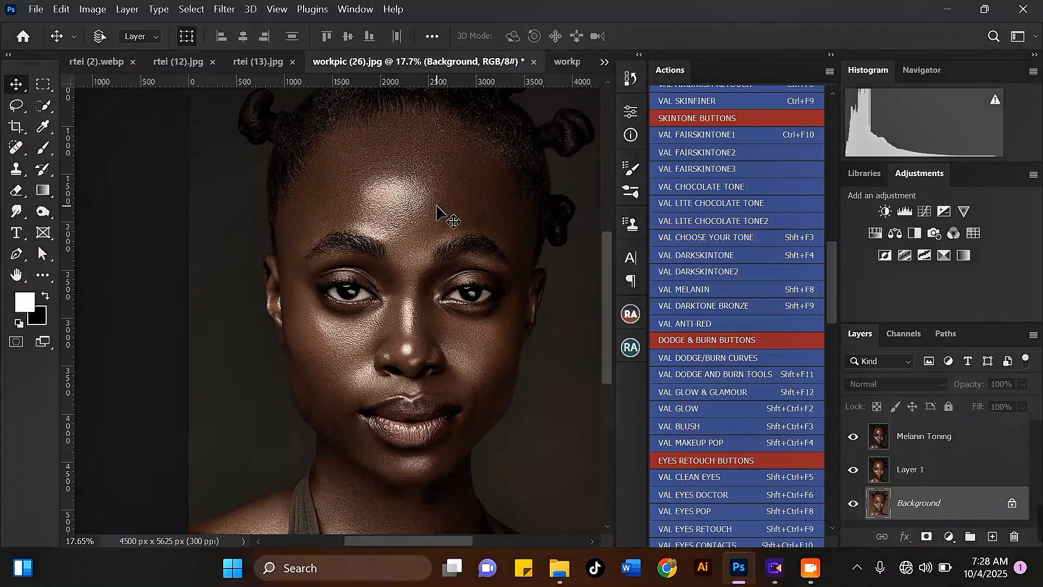
click(853, 437)
click(853, 469)
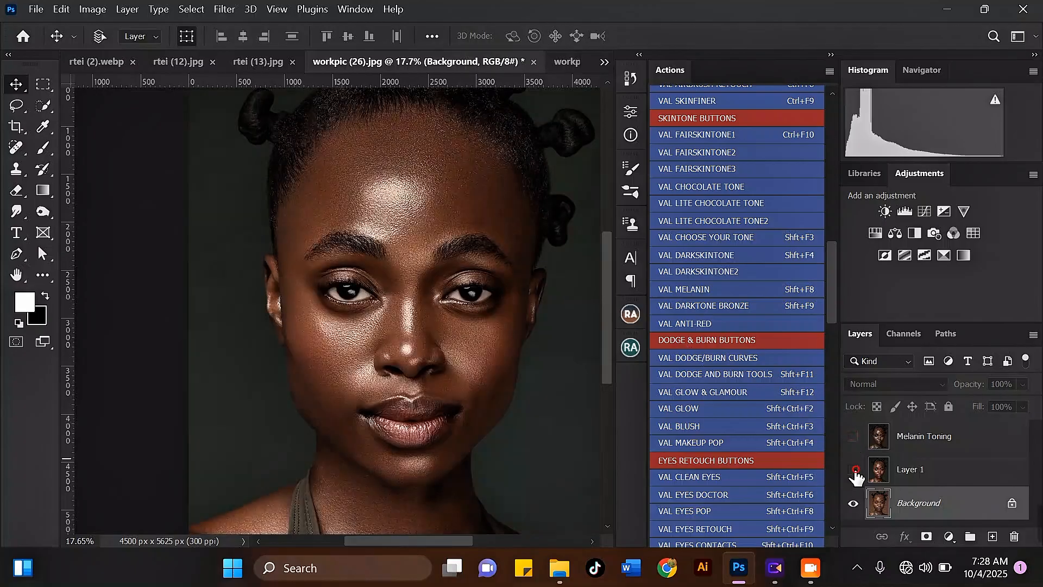
Step: Zoom in and out around the original photo to examine the skin texture
scroll(319, 175, up, 1)
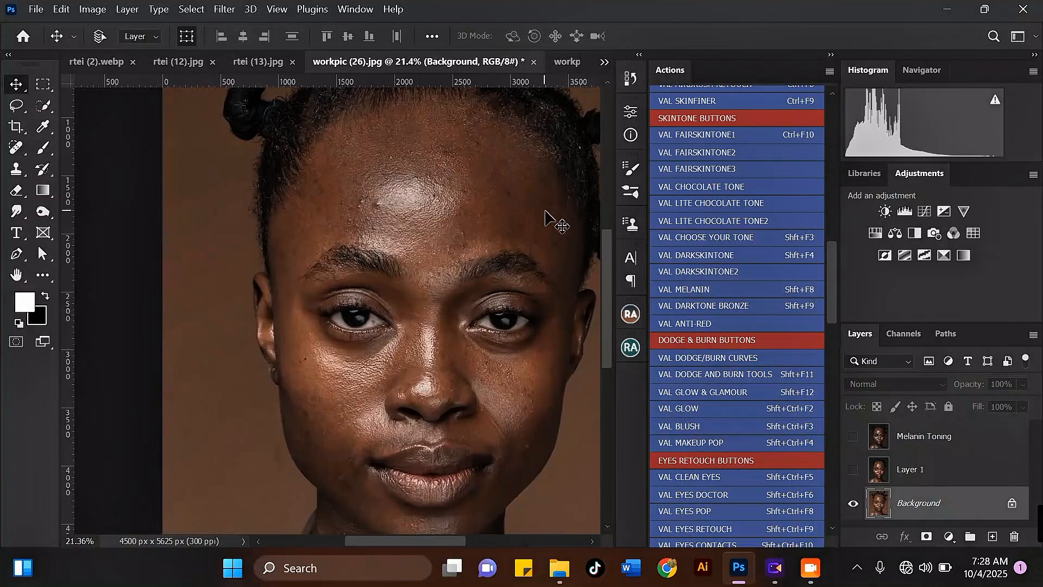
scroll(467, 196, up, 1)
scroll(380, 196, down, 1)
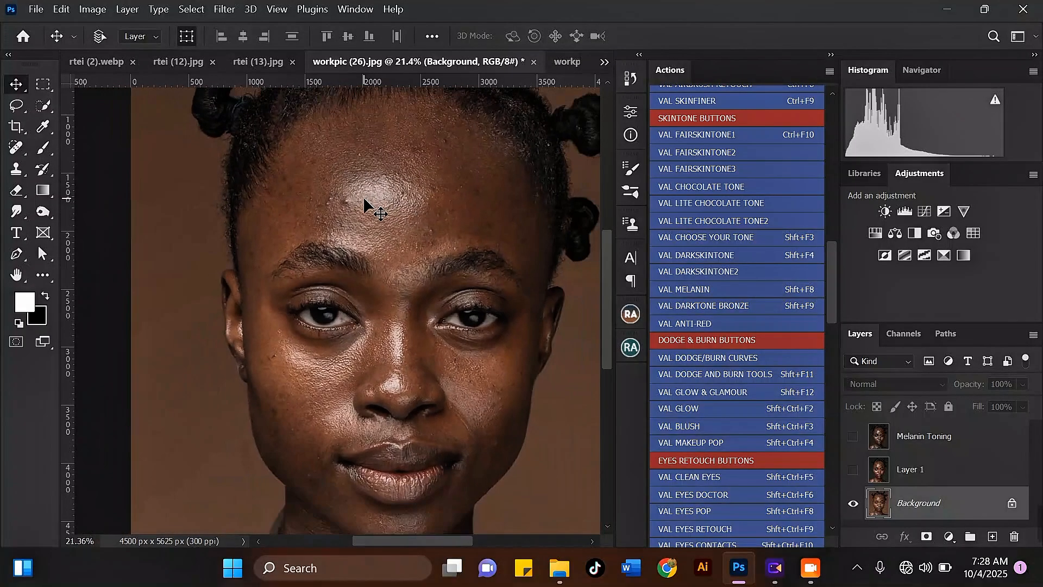
scroll(442, 179, down, 1)
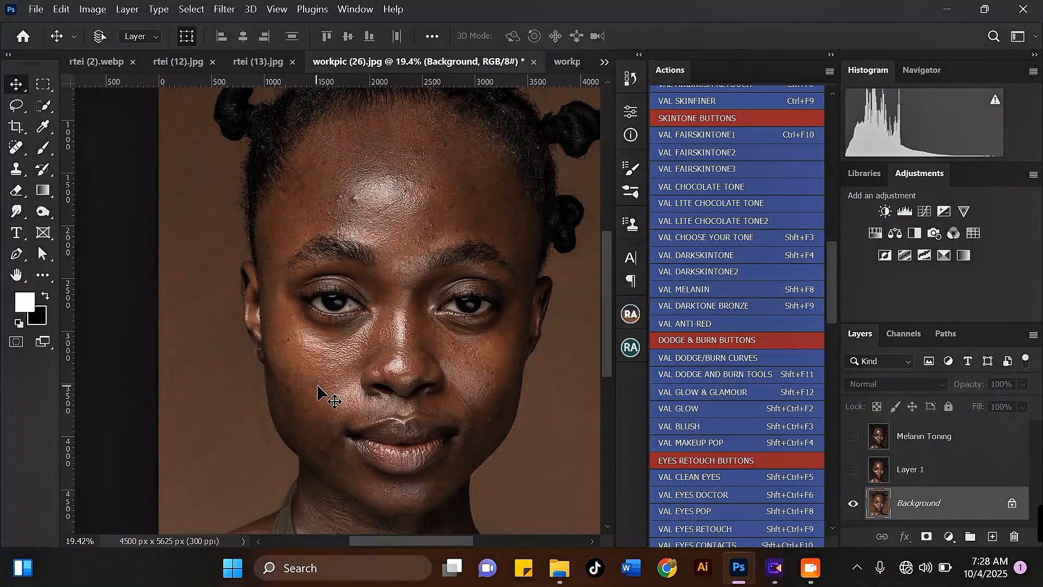
scroll(321, 391, up, 1)
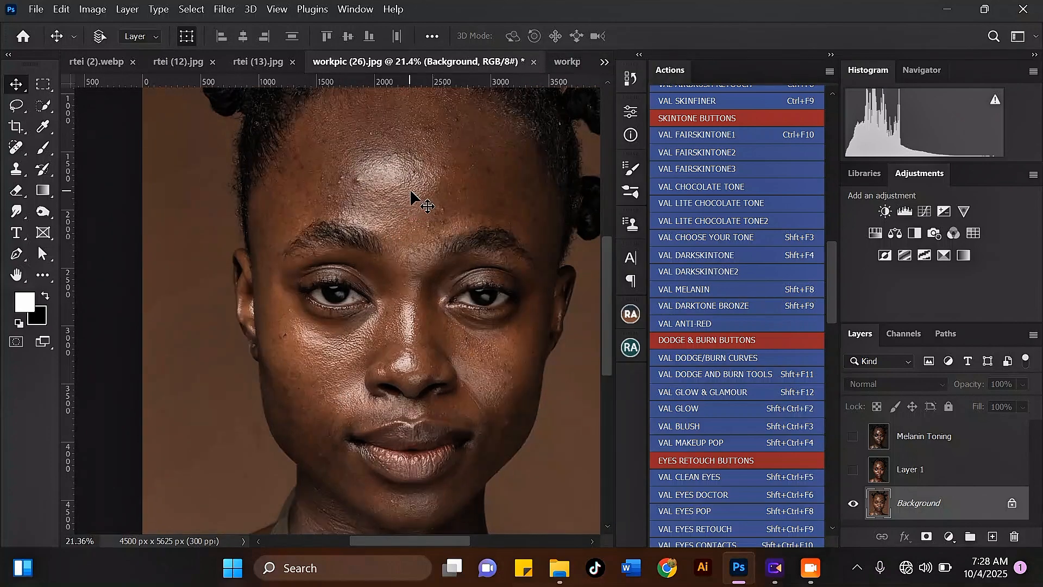
scroll(339, 340, down, 1)
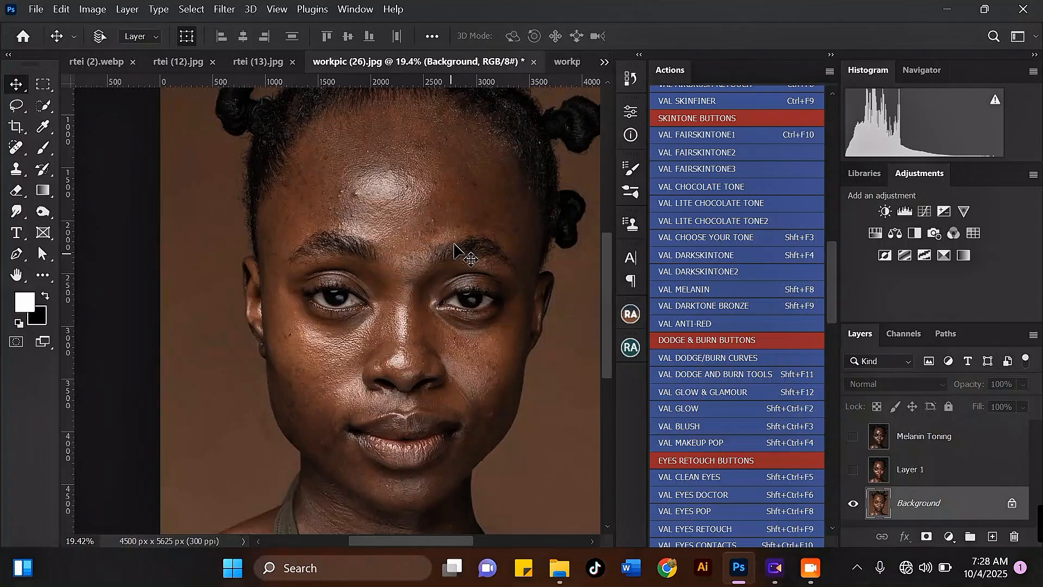
mouse_move(606, 266)
mouse_down()
mouse_move(602, 298)
mouse_move(600, 251)
mouse_move(601, 300)
mouse_move(598, 256)
mouse_up()
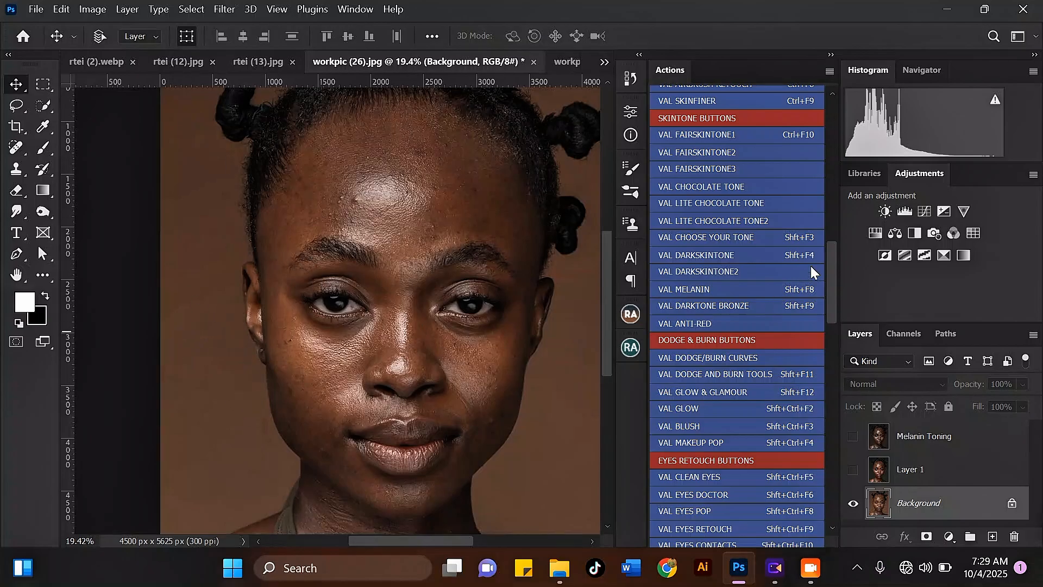
Step: Run the VAL ADVANCE FREQUENCY SP action
mouse_move(832, 280)
mouse_down()
mouse_move(828, 203)
mouse_move(841, 501)
mouse_move(828, 422)
mouse_move(830, 241)
mouse_up()
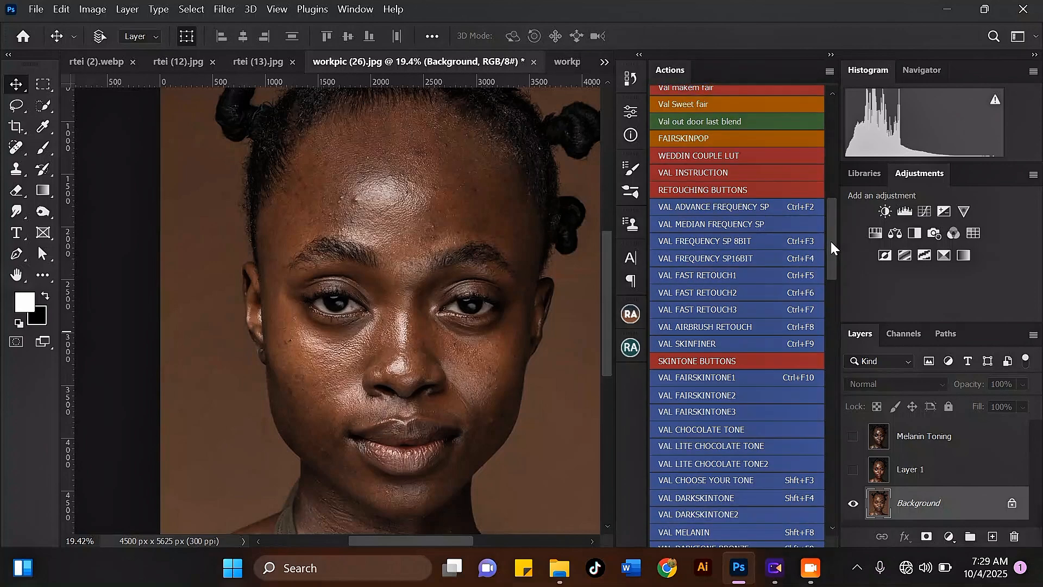
mouse_move(830, 241)
mouse_down()
mouse_move(833, 459)
mouse_move(838, 226)
mouse_move(836, 206)
mouse_move(829, 301)
mouse_move(826, 210)
mouse_up()
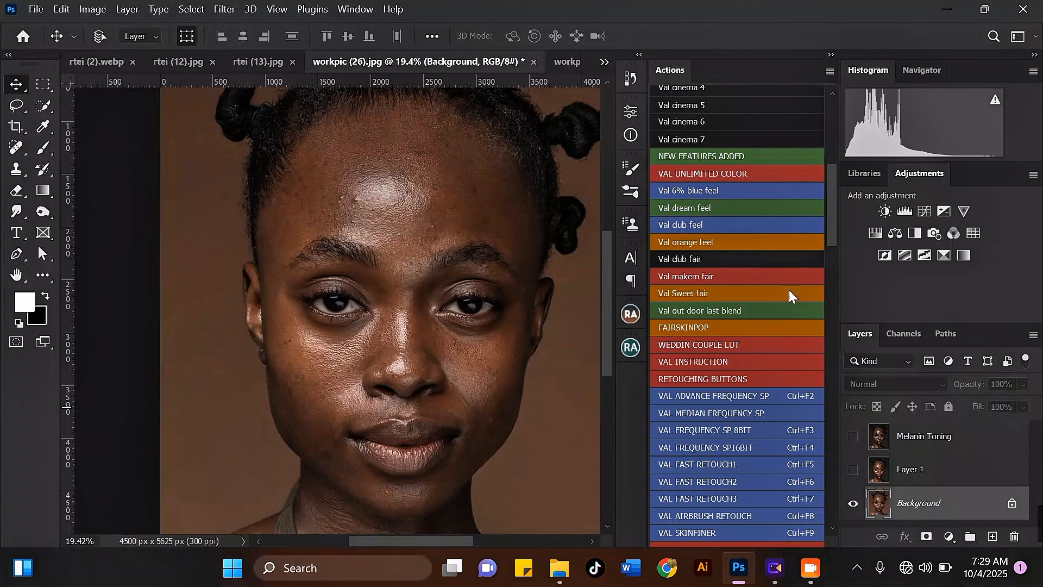
drag(834, 207, 830, 231)
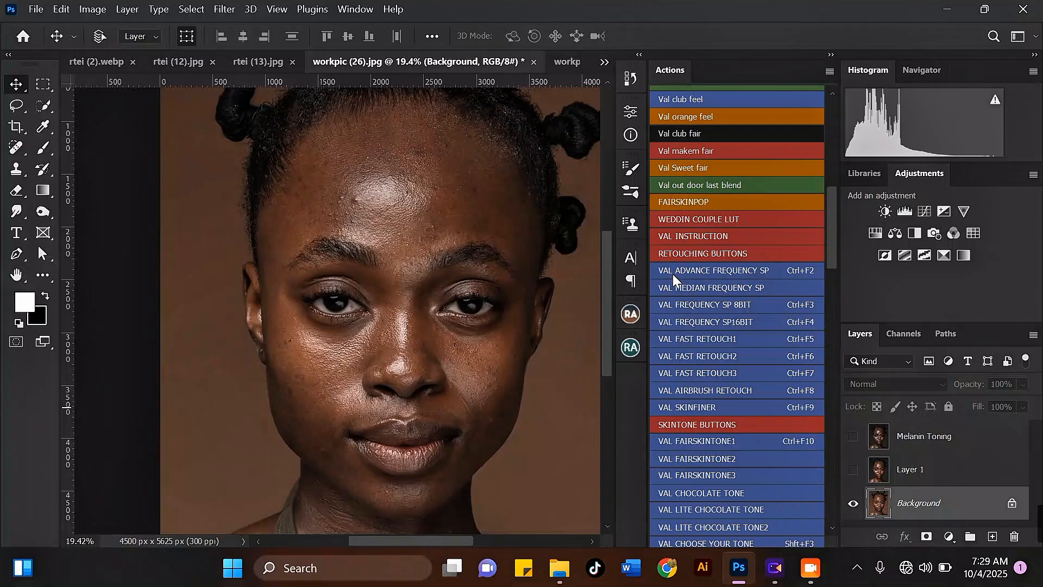
click(719, 270)
click(676, 233)
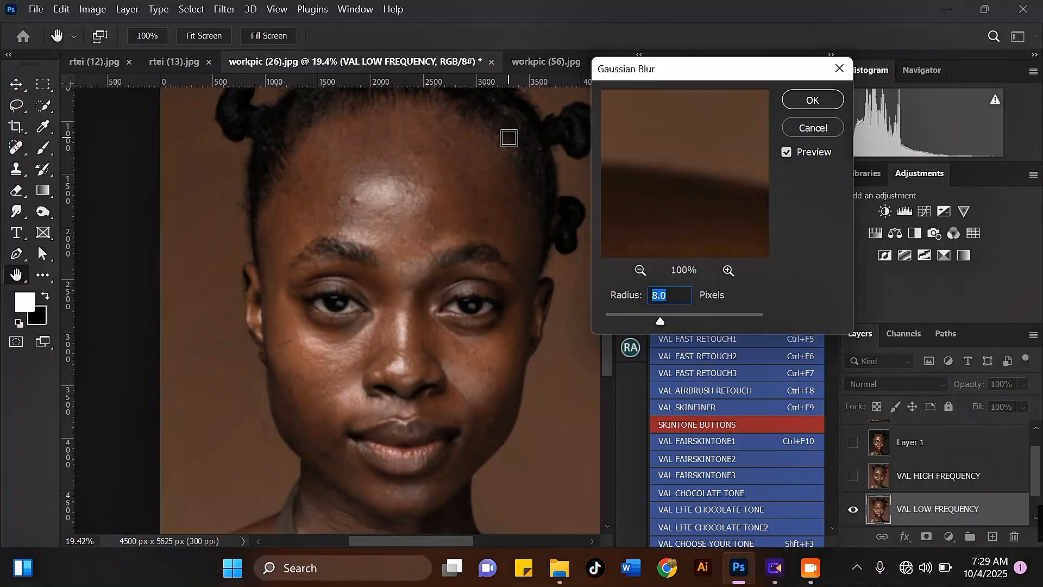
Step: Set the Gaussian Blur radius for the low-frequency layer to 10 pixels and apply it
click(641, 270)
click(641, 270)
click(641, 270)
click(641, 270)
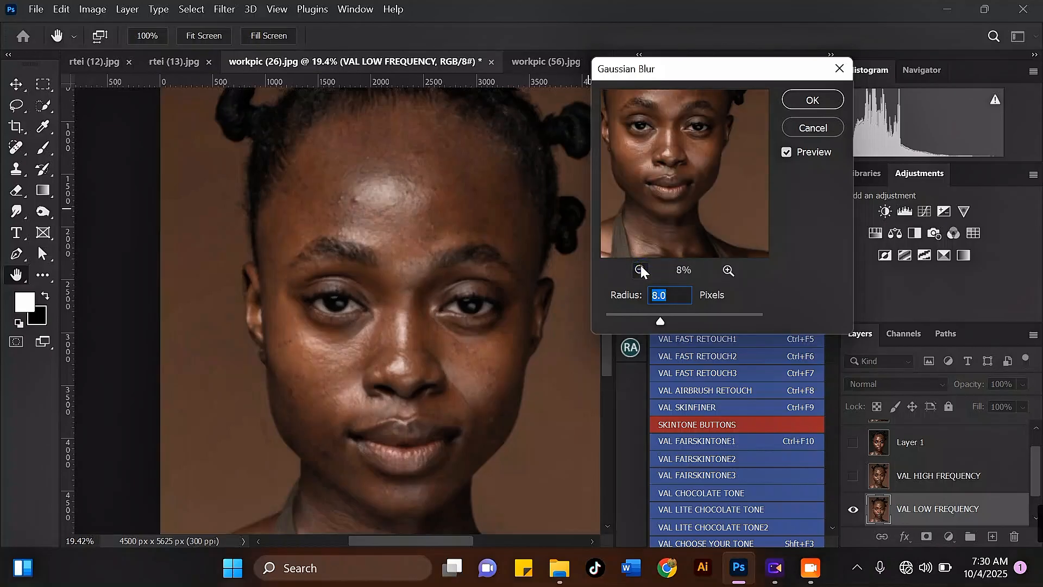
click(640, 270)
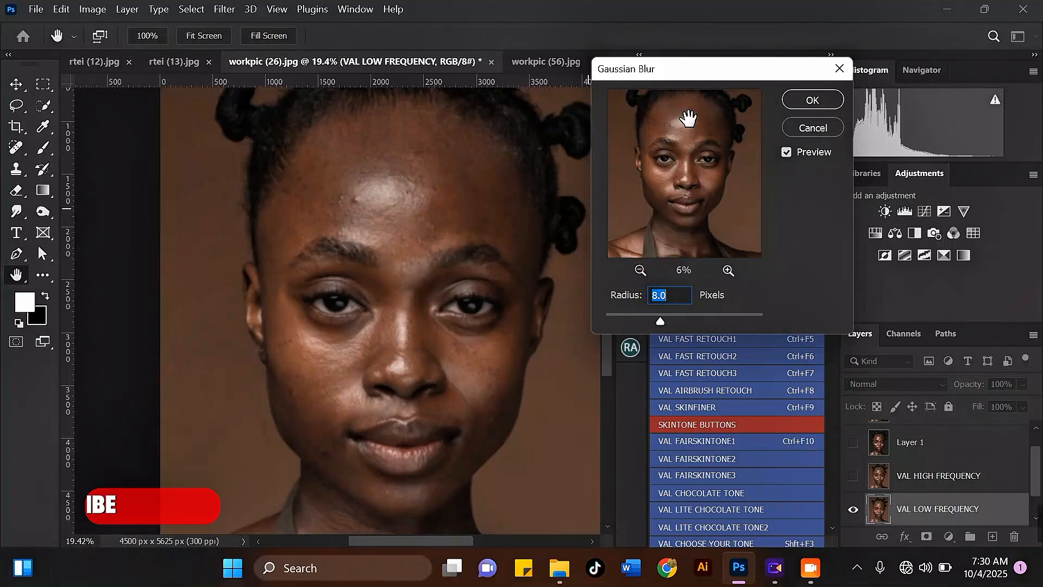
click(728, 270)
click(728, 270)
click(727, 270)
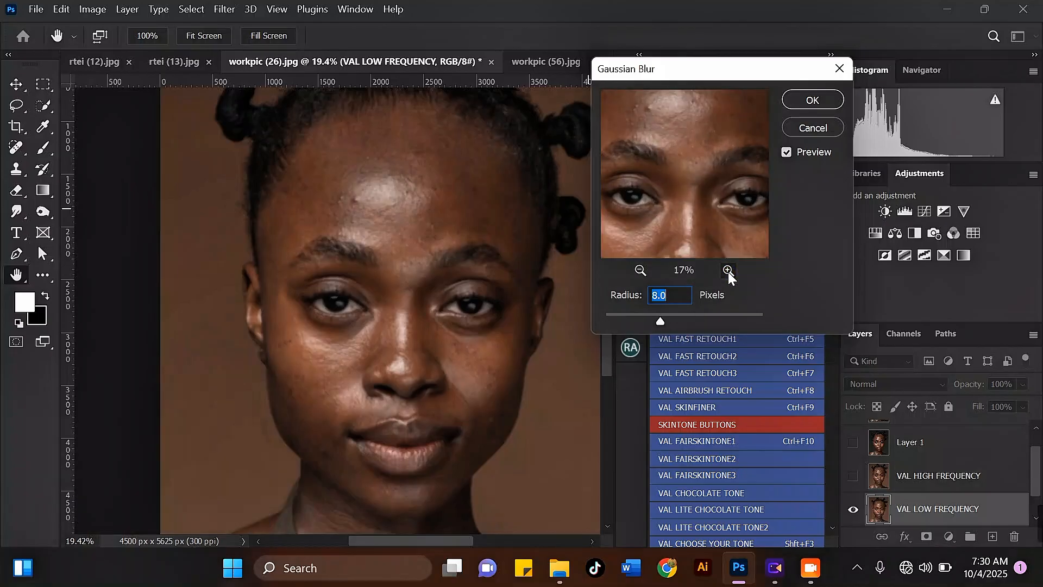
text(9)
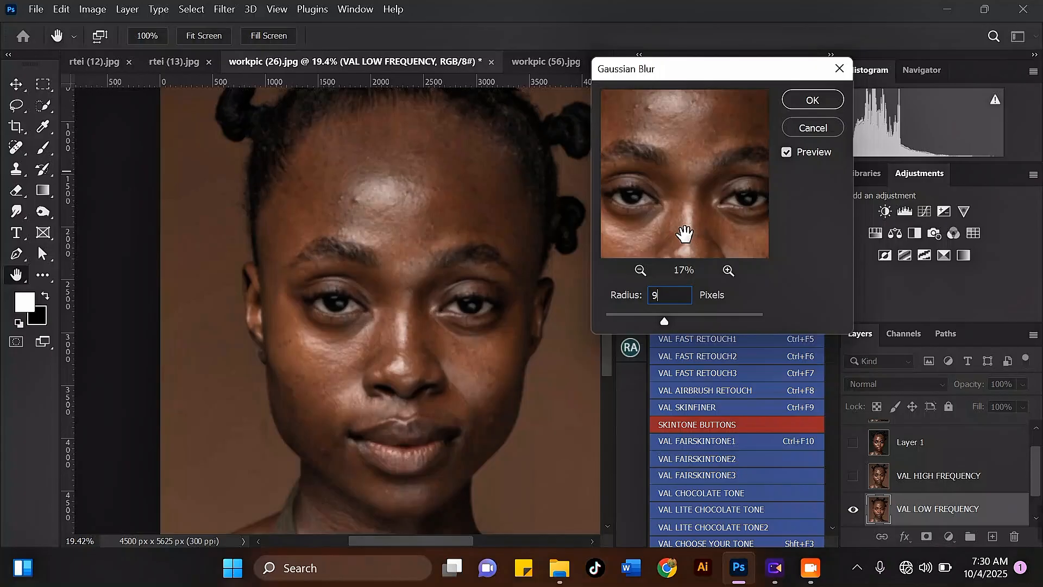
text(10)
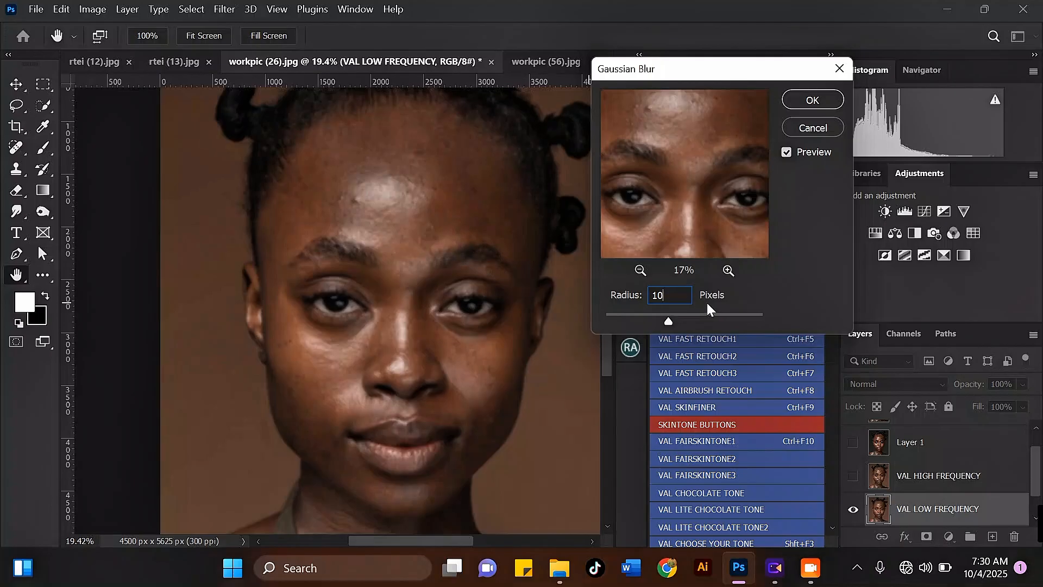
click(798, 98)
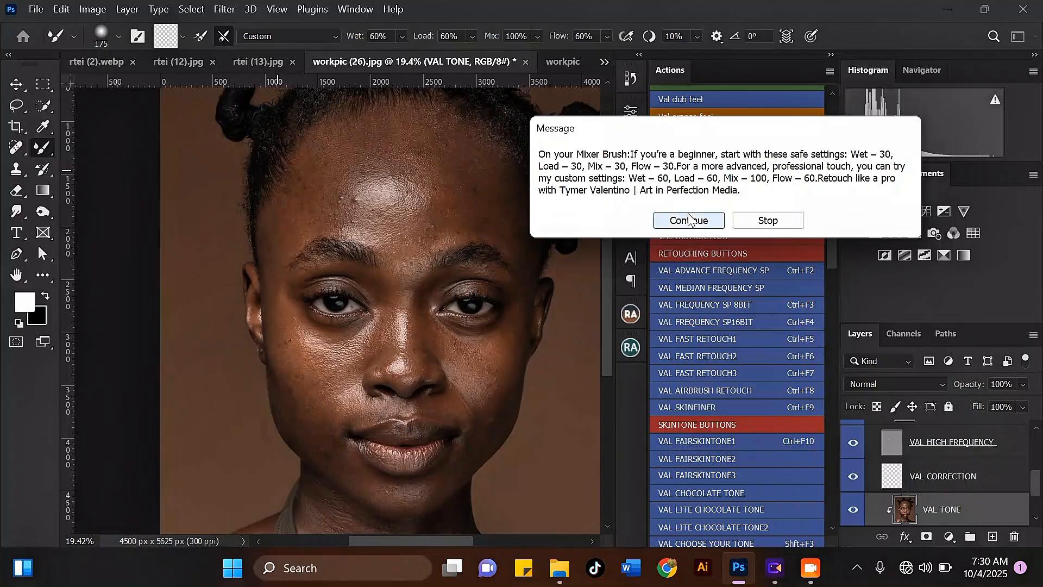
Step: Continue the action past its Mixer Brush message and select the VAL TONE layer
click(689, 219)
drag(1038, 481, 1038, 504)
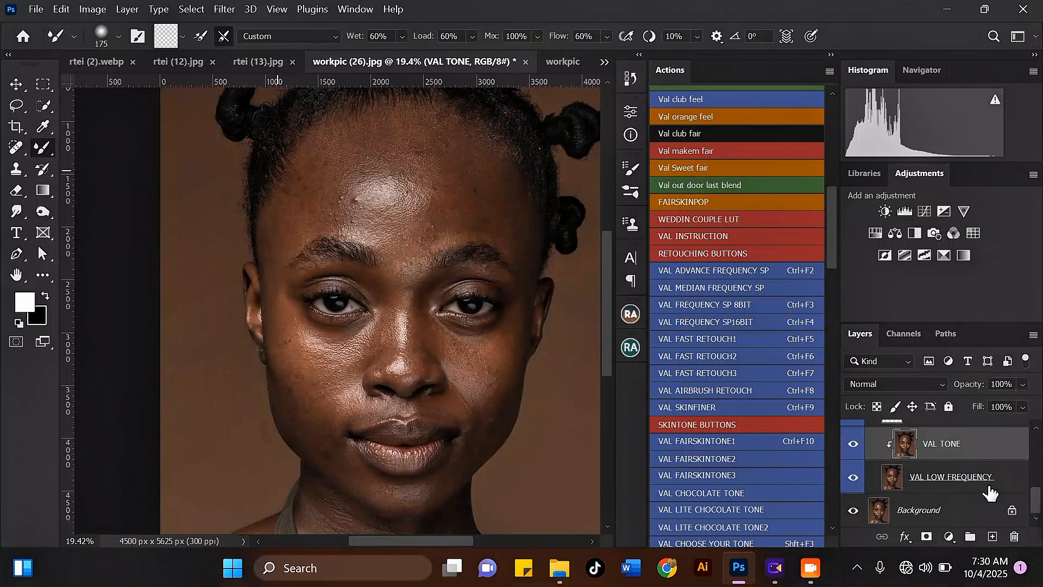
mouse_move(1035, 507)
mouse_down()
mouse_move(1031, 466)
mouse_move(1034, 500)
mouse_up()
scroll(989, 490, down, 2)
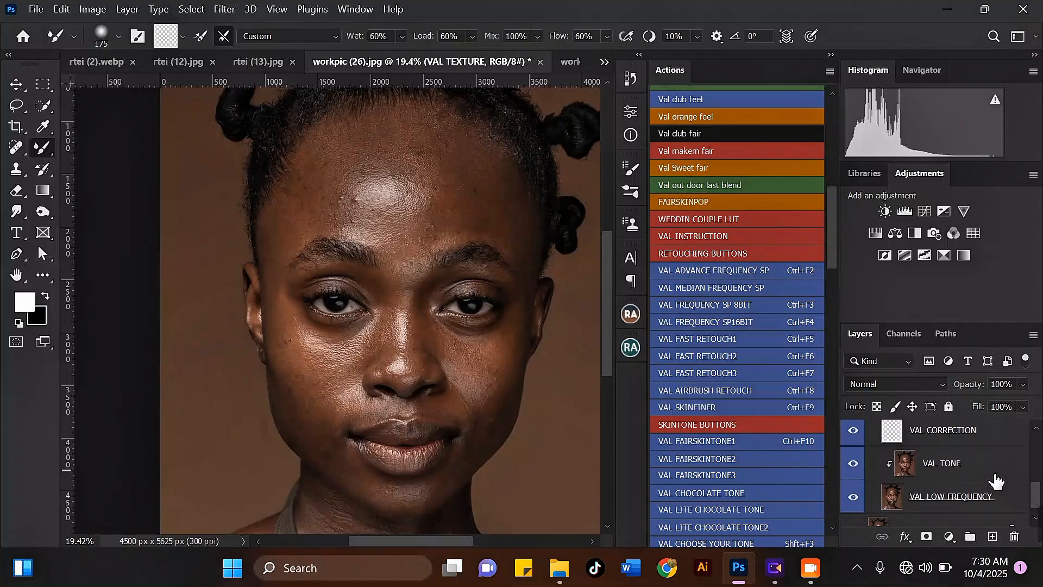
click(994, 470)
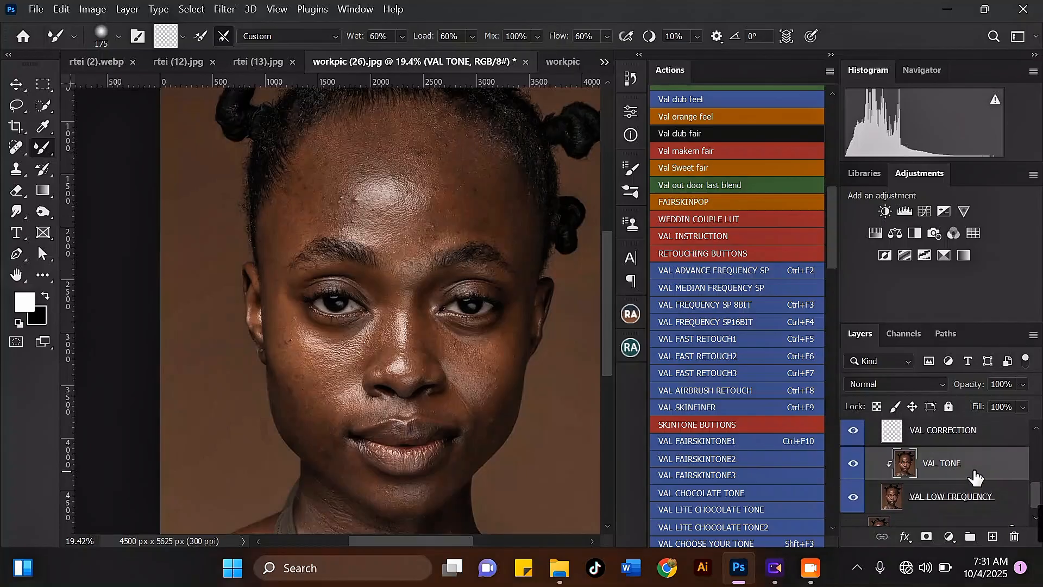
drag(1038, 494, 1018, 485)
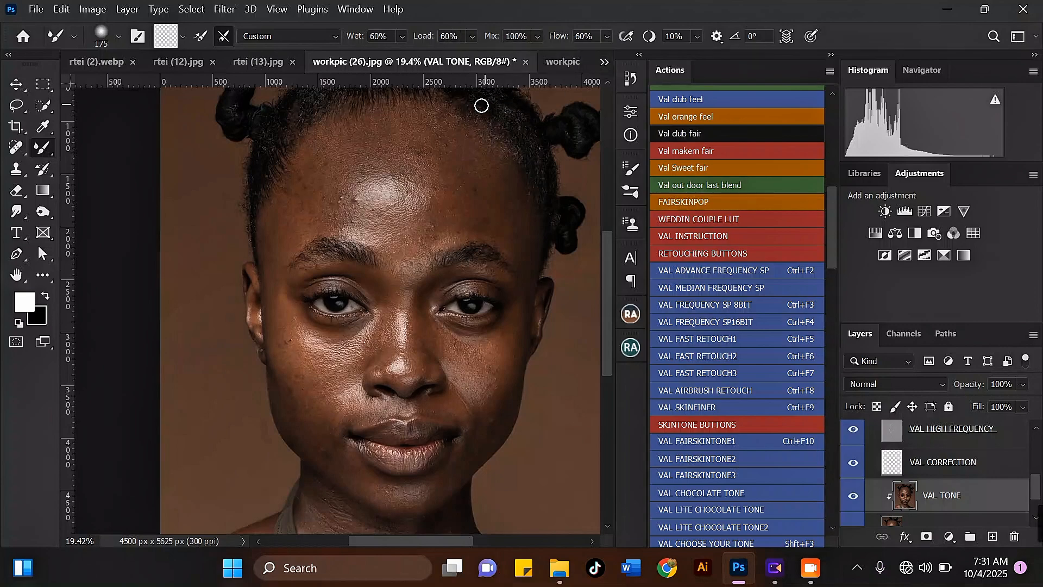
Step: Zoom in and out on the forehead to inspect the skin before retouching
scroll(439, 163, up, 3)
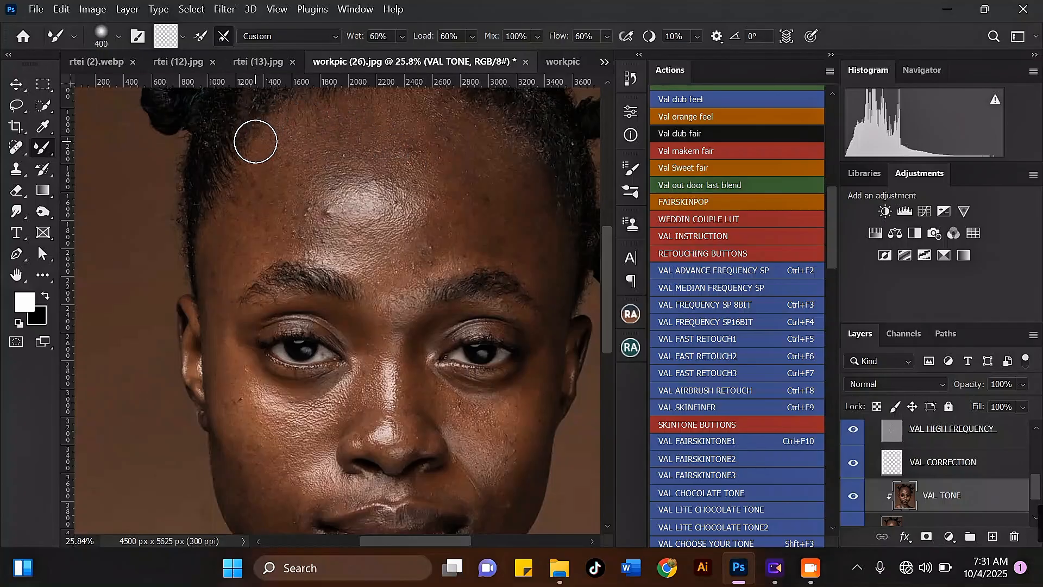
scroll(250, 152, up, 2)
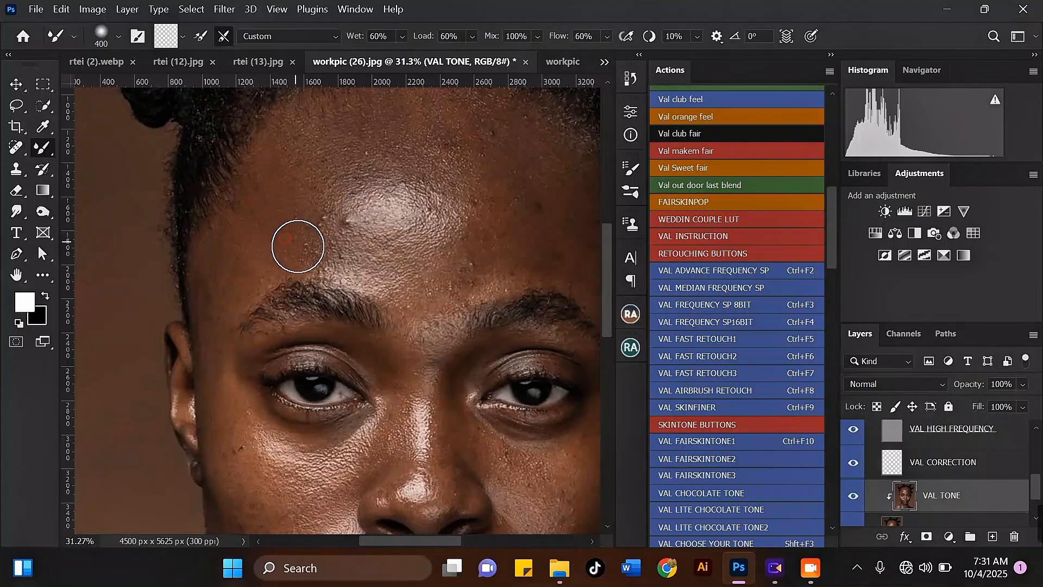
scroll(249, 185, down, 2)
scroll(239, 212, up, 2)
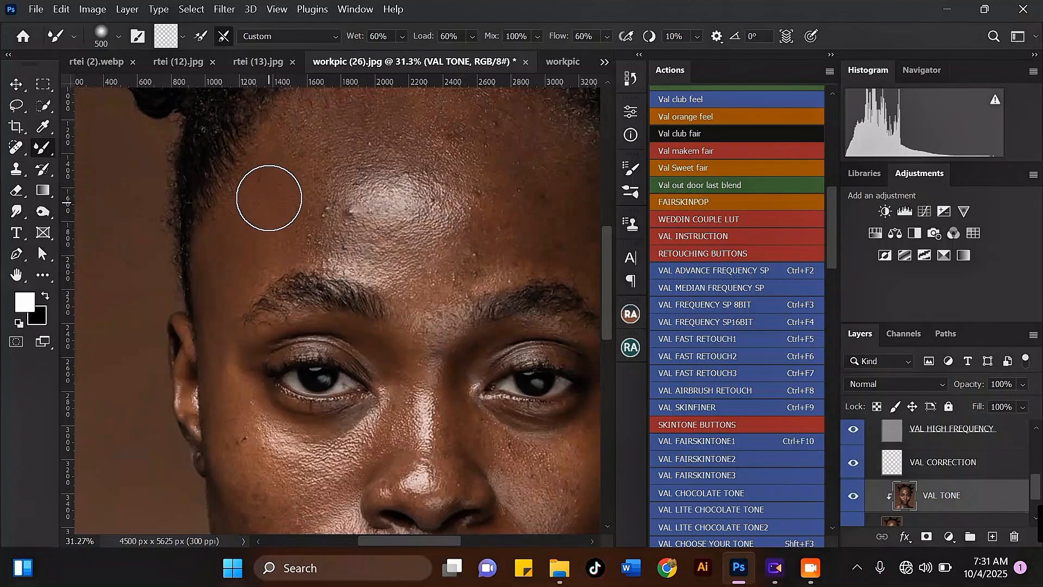
scroll(262, 176, down, 4)
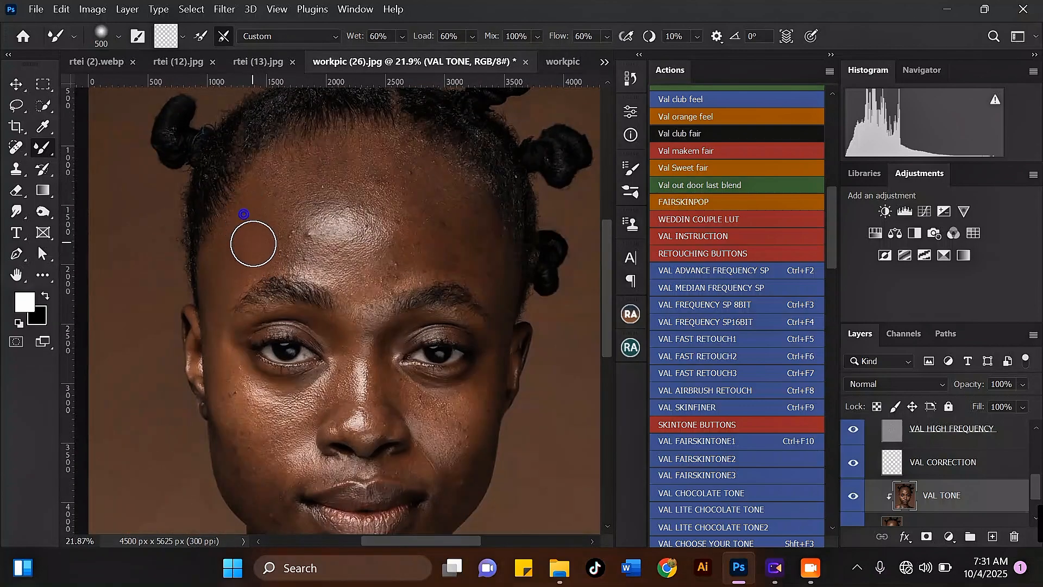
scroll(231, 198, up, 2)
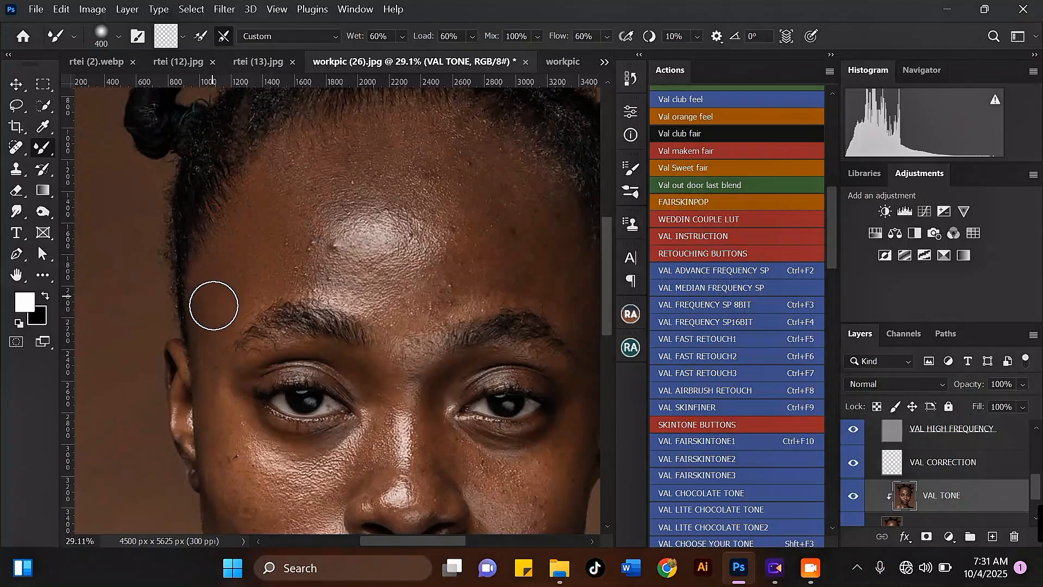
scroll(224, 191, down, 3)
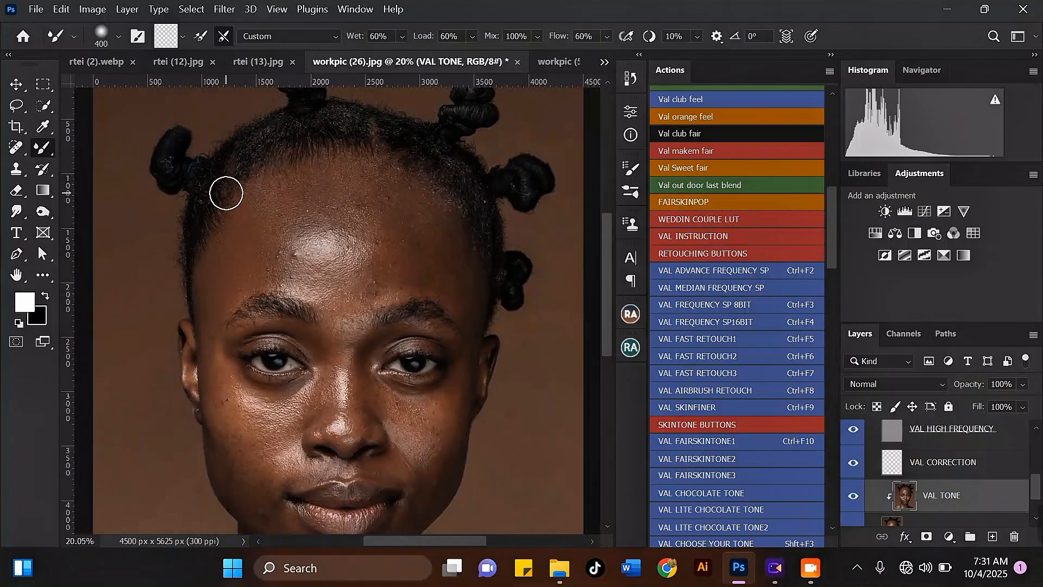
scroll(261, 175, up, 3)
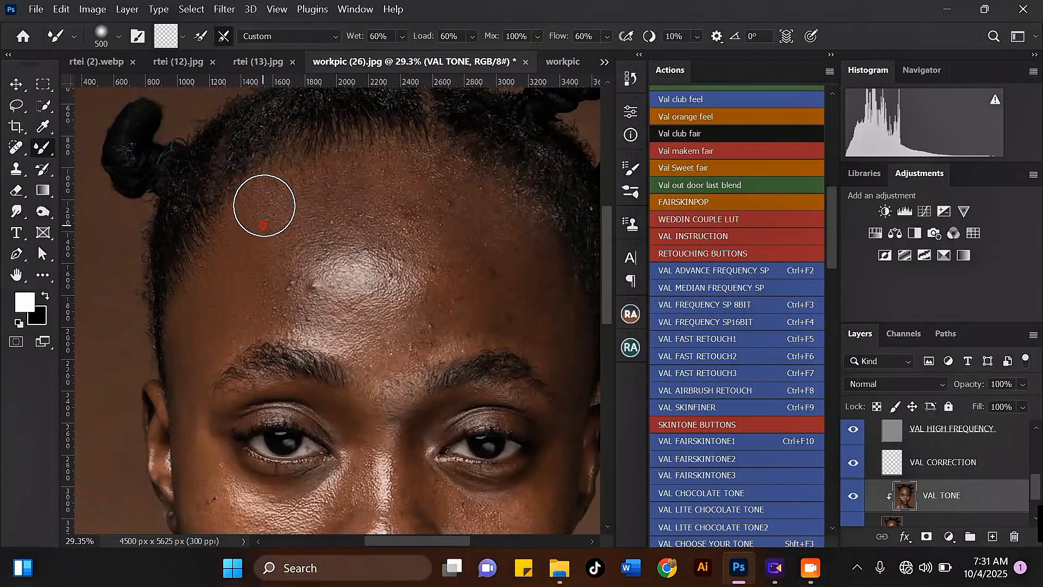
scroll(278, 245, down, 3)
scroll(263, 192, up, 3)
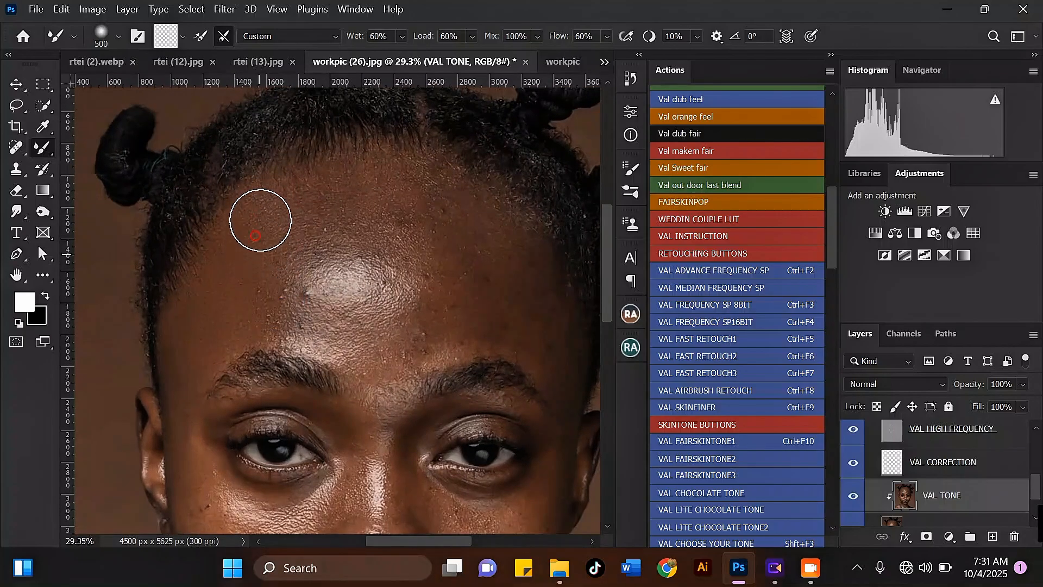
scroll(263, 193, down, 2)
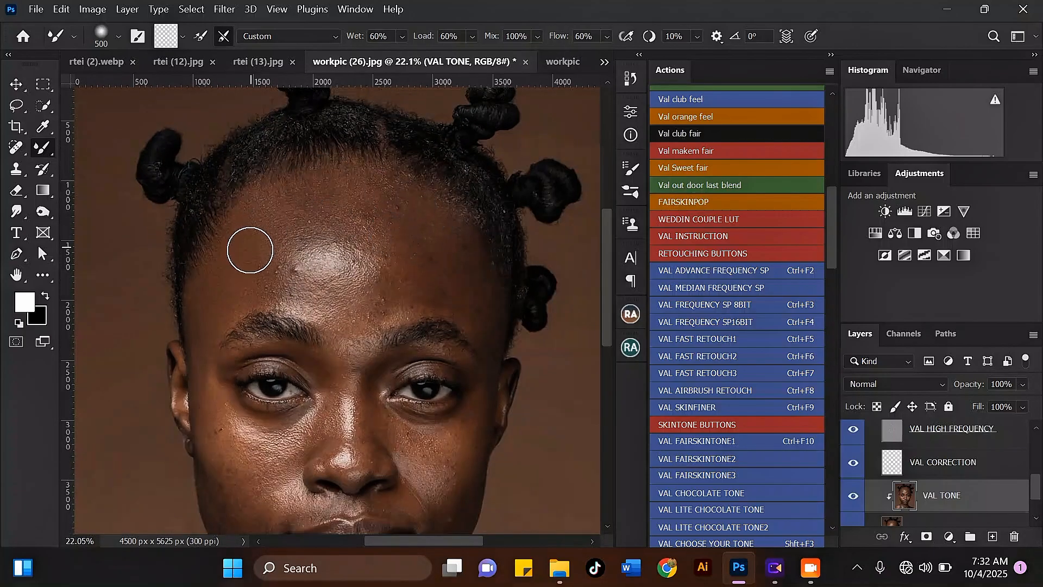
Step: Blend the skin tone on the upper left forehead near the hairline with a Mixer Brush stroke on VAL TONE
scroll(255, 251, up, 2)
scroll(268, 234, down, 2)
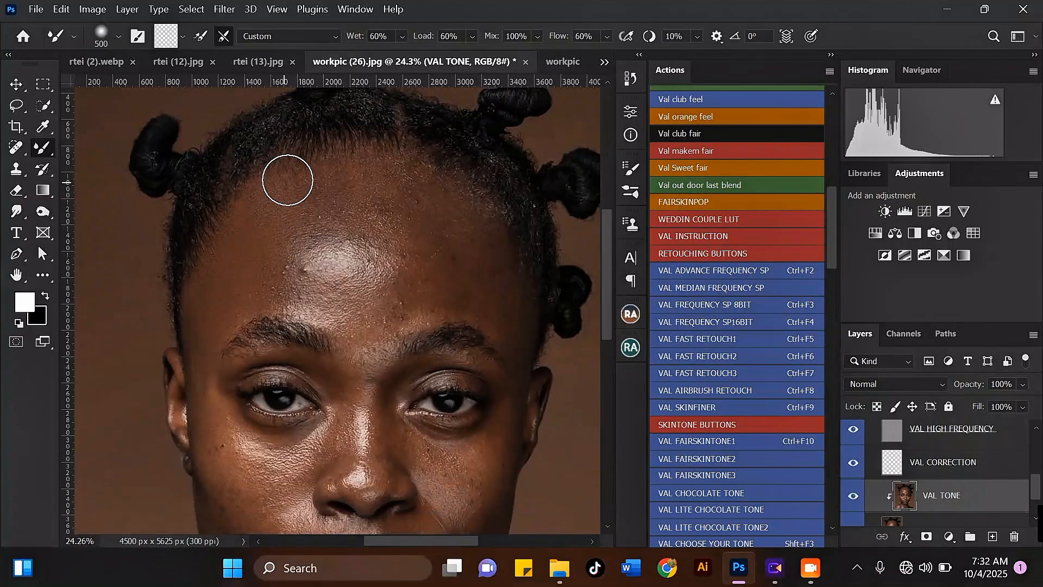
scroll(300, 176, down, 1)
scroll(279, 183, up, 1)
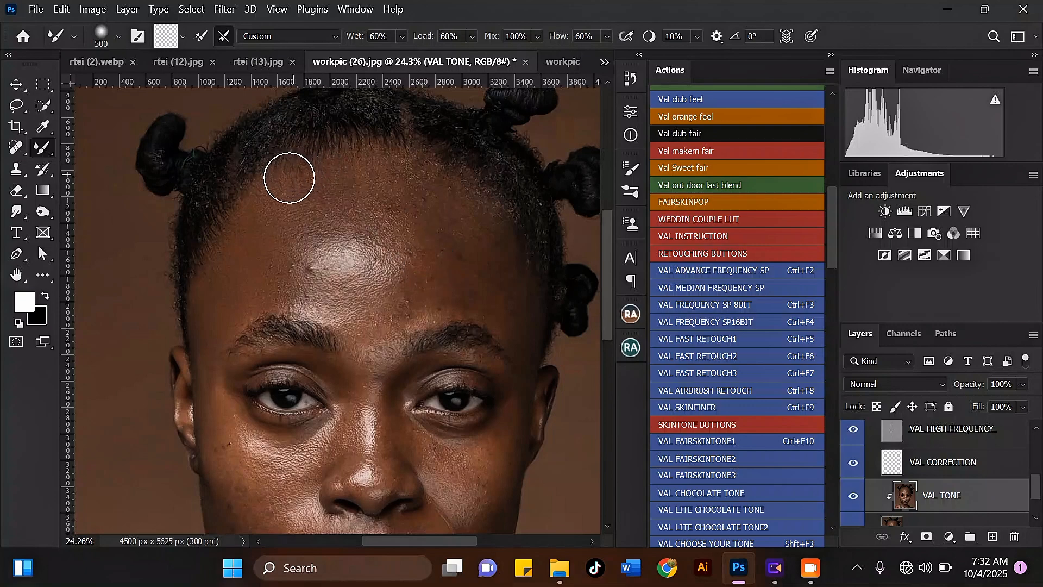
scroll(277, 174, up, 2)
key(bracketleft)
key(bracketright)
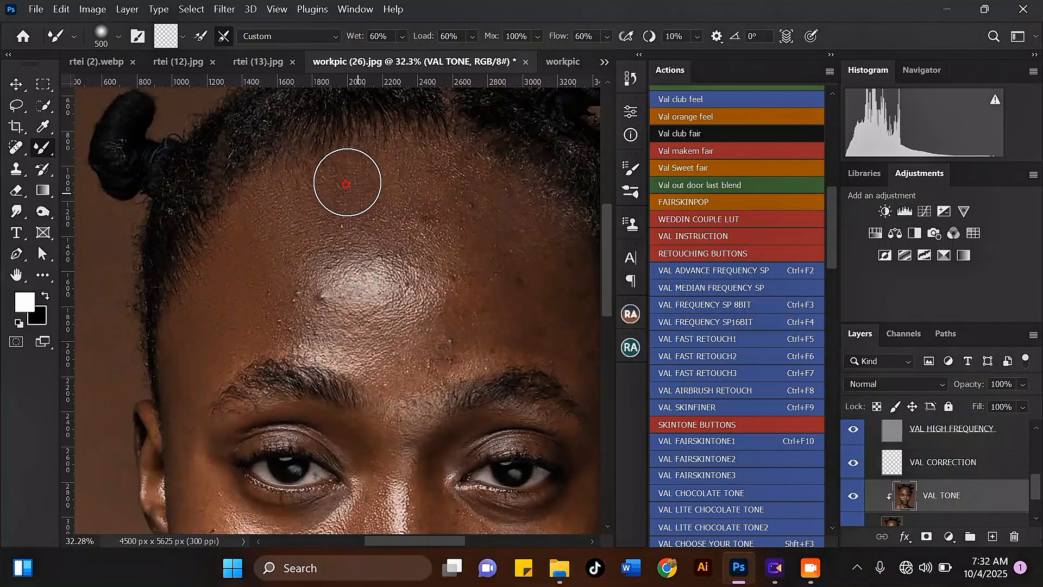
scroll(404, 159, down, 2)
scroll(404, 158, up, 1)
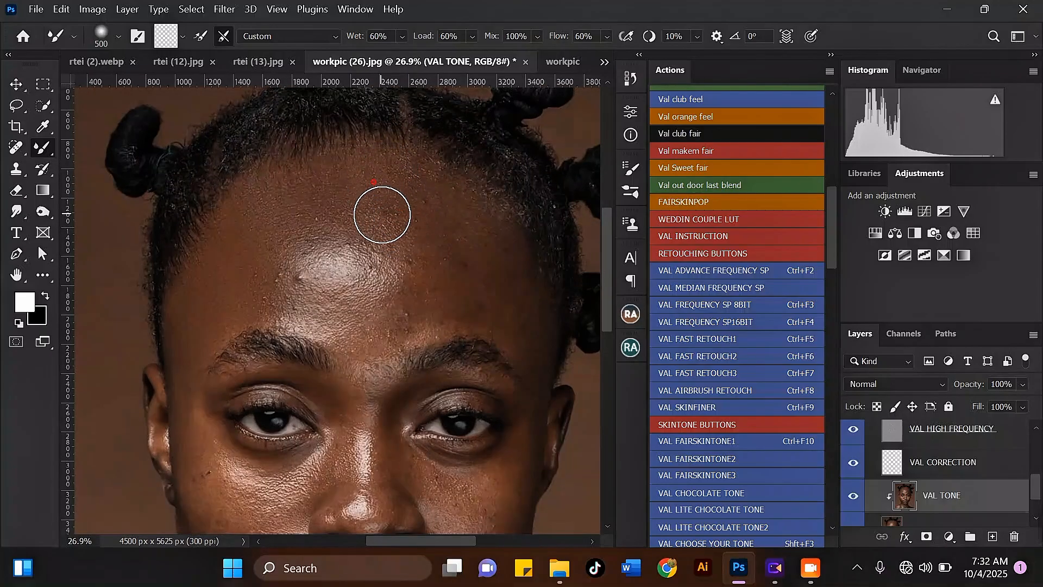
mouse_move(391, 187)
mouse_down()
mouse_move(412, 199)
mouse_move(420, 187)
mouse_move(429, 210)
mouse_move(443, 212)
mouse_move(437, 232)
mouse_move(434, 189)
mouse_move(392, 176)
mouse_move(376, 198)
mouse_move(445, 184)
mouse_move(461, 231)
mouse_move(486, 222)
mouse_move(483, 248)
mouse_move(468, 236)
mouse_move(460, 189)
mouse_move(479, 223)
mouse_move(493, 224)
mouse_move(477, 251)
mouse_move(487, 238)
mouse_move(506, 260)
mouse_move(494, 290)
mouse_move(503, 308)
mouse_move(501, 246)
mouse_move(480, 254)
mouse_move(454, 291)
mouse_move(484, 285)
mouse_move(472, 293)
mouse_move(504, 297)
mouse_up()
Step: Set the Mixer Brush to 500 px and smooth the tone at the centre of the forehead with a short stroke
scroll(461, 188, down, 1)
scroll(493, 239, up, 1)
key(bracketright)
key(bracketleft)
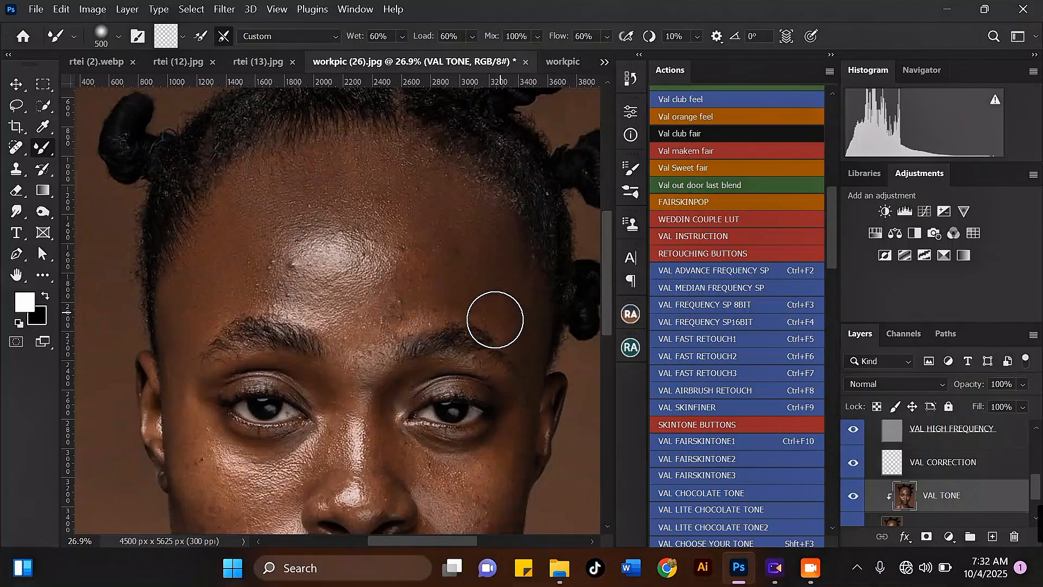
key(bracketright)
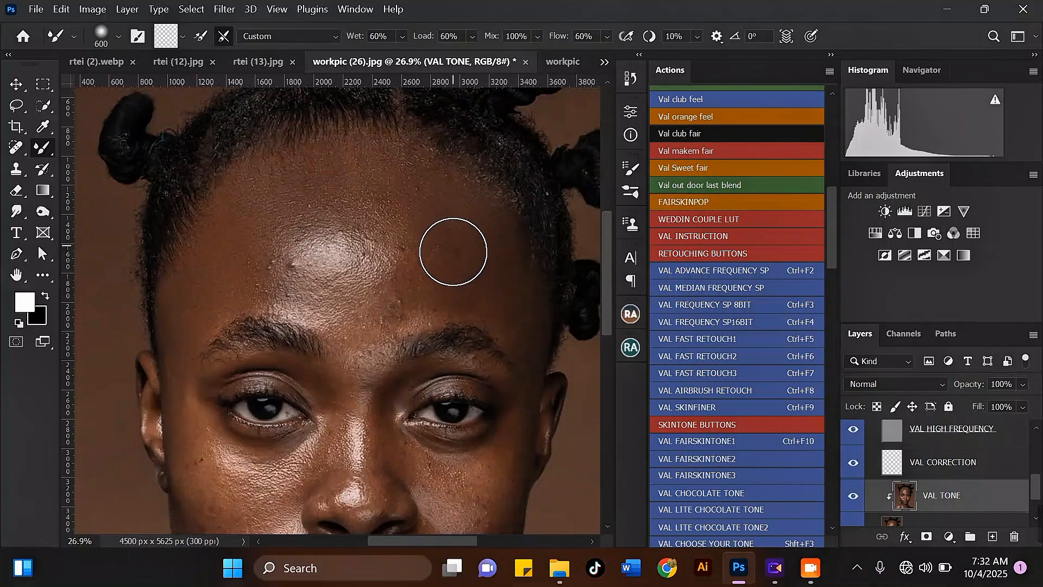
scroll(451, 243, down, 2)
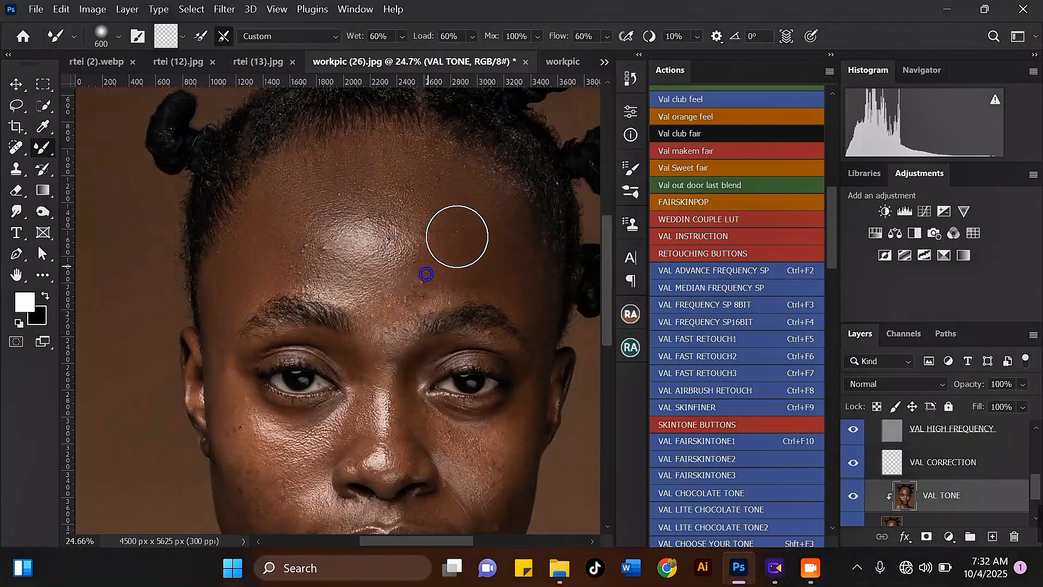
key(bracketleft)
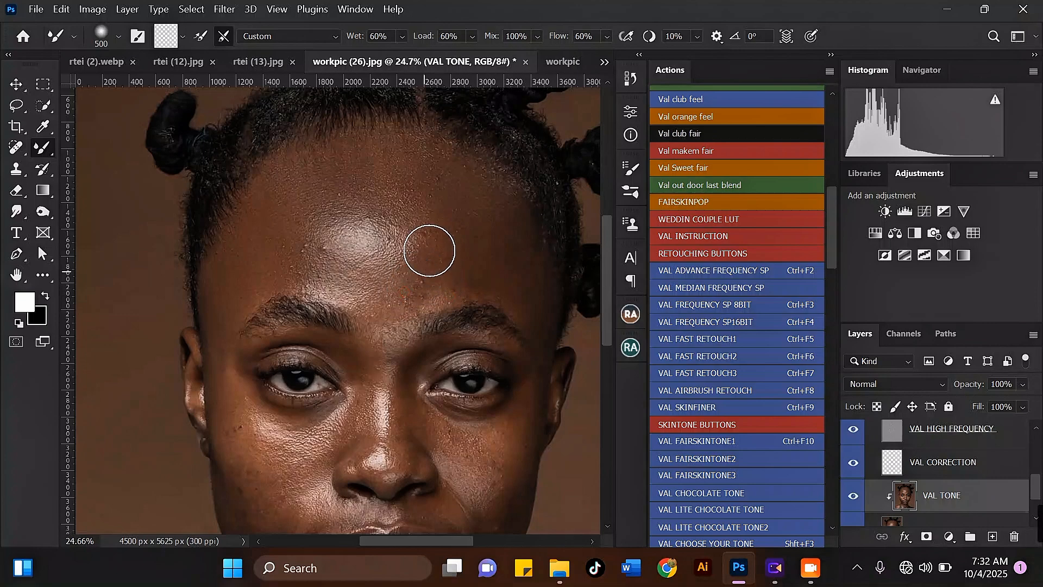
scroll(385, 214, down, 3)
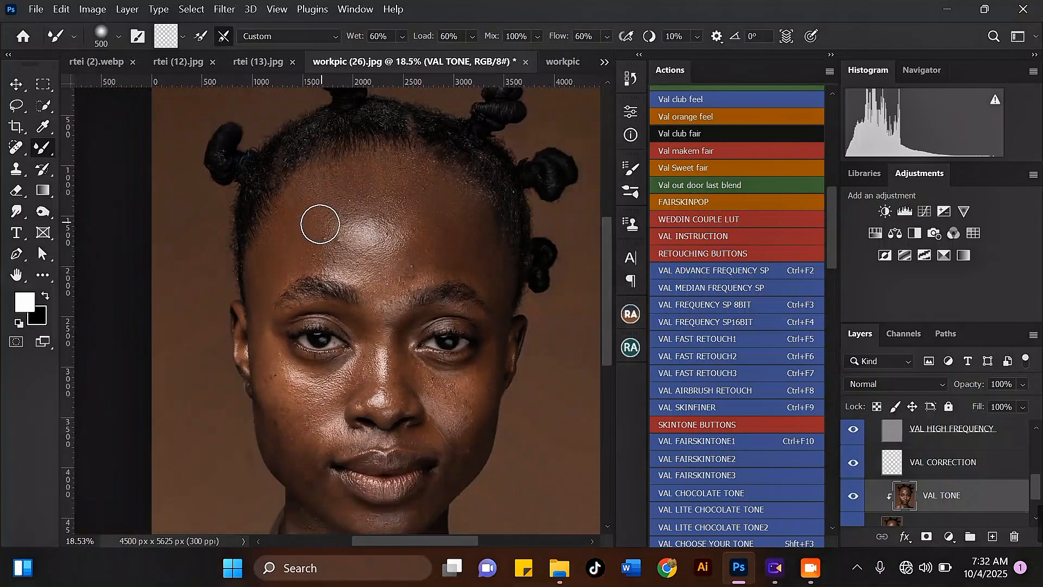
scroll(319, 226, up, 3)
mouse_move(381, 287)
mouse_down()
mouse_move(367, 281)
mouse_move(411, 284)
mouse_up()
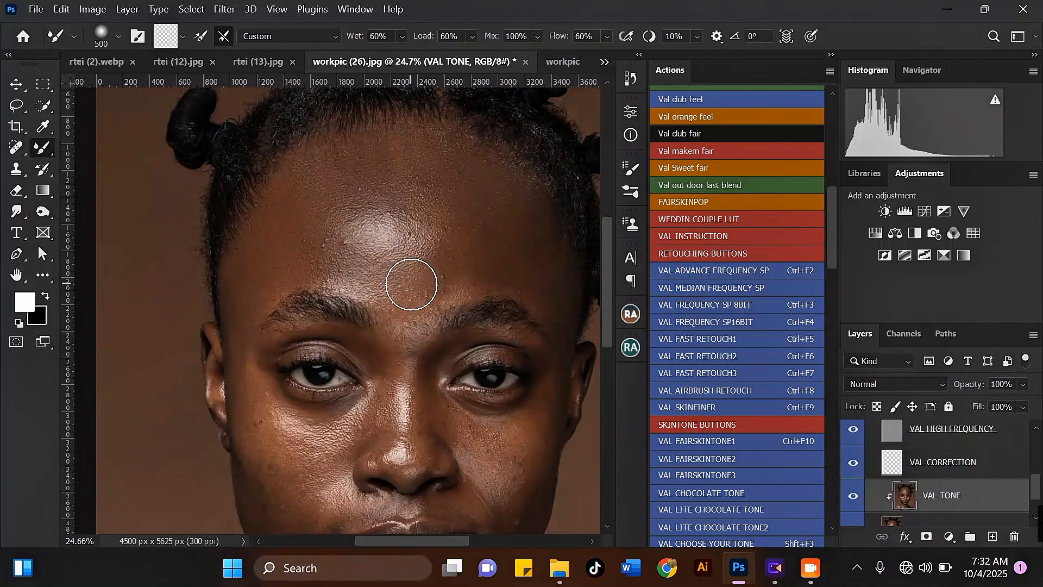
Step: Brush across the middle forehead and above the left brow to even out the skin tone
scroll(450, 260, down, 3)
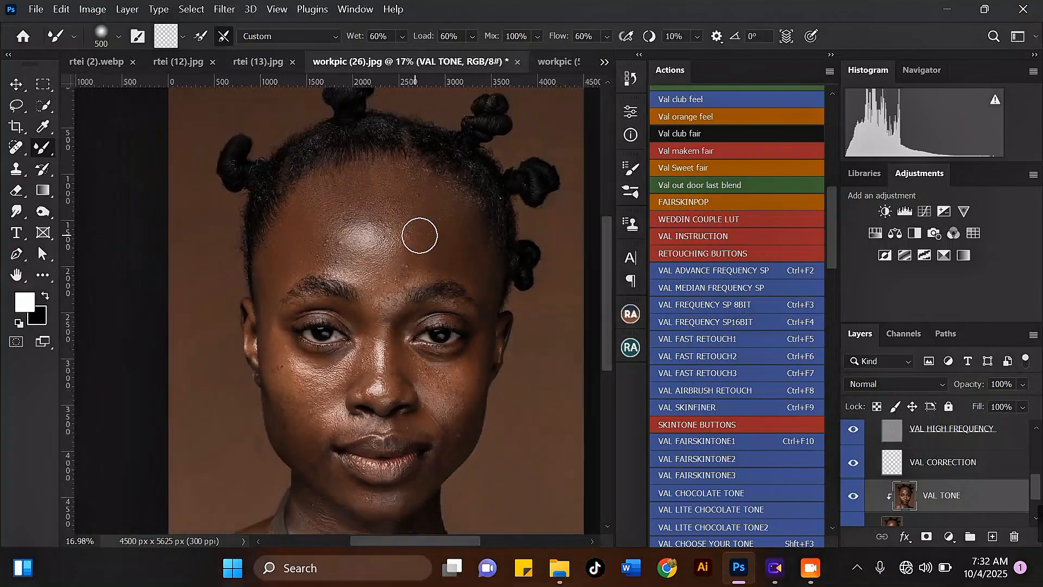
scroll(418, 233, up, 3)
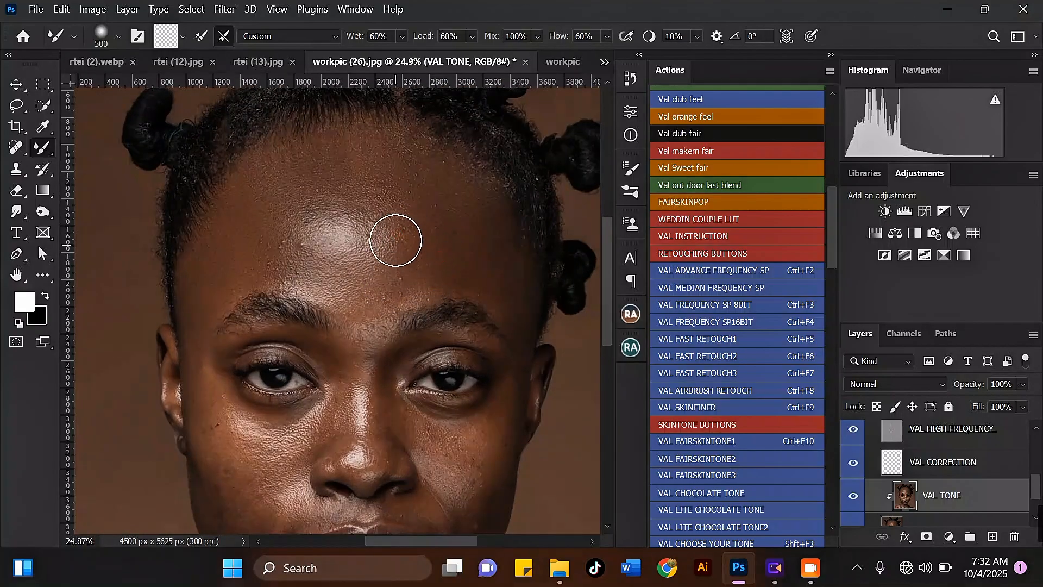
mouse_move(402, 240)
mouse_down()
mouse_move(338, 231)
mouse_move(303, 254)
mouse_move(286, 246)
mouse_move(309, 273)
mouse_move(353, 288)
mouse_up()
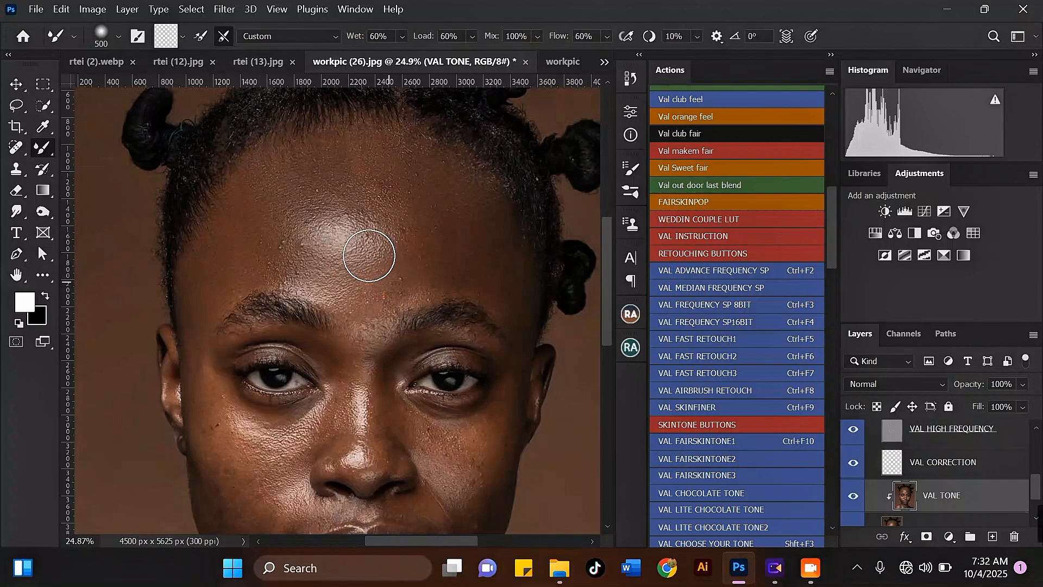
scroll(368, 255, down, 3)
scroll(401, 265, up, 2)
drag(383, 288, 430, 218)
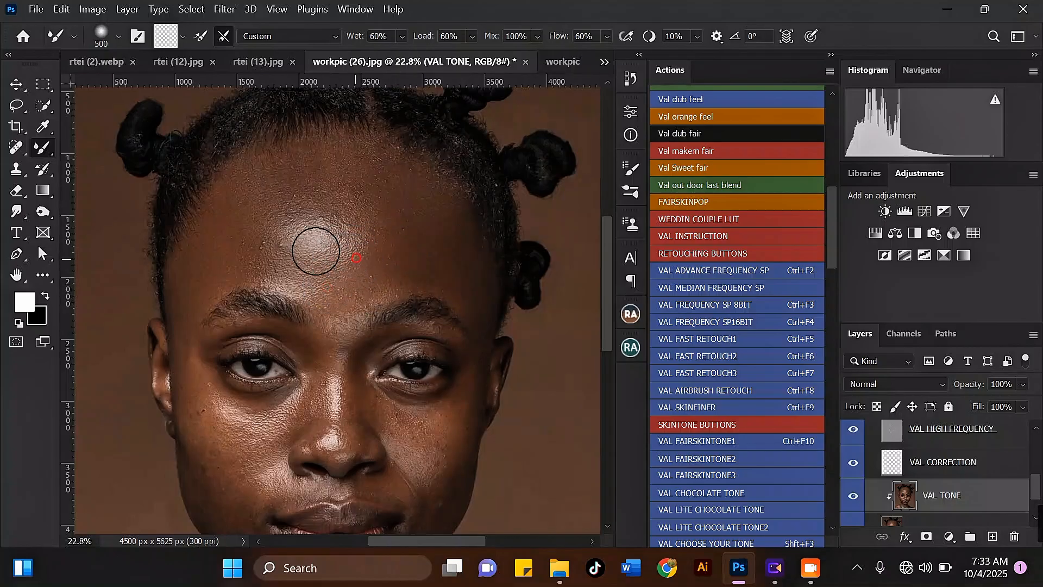
mouse_move(250, 264)
mouse_down()
mouse_move(226, 258)
mouse_move(243, 227)
mouse_move(241, 179)
mouse_move(300, 279)
mouse_move(346, 281)
mouse_move(340, 272)
mouse_up()
Step: Smooth the upper forehead below the hairline with several Mixer Brush strokes across its width
scroll(327, 245, down, 2)
scroll(305, 179, up, 2)
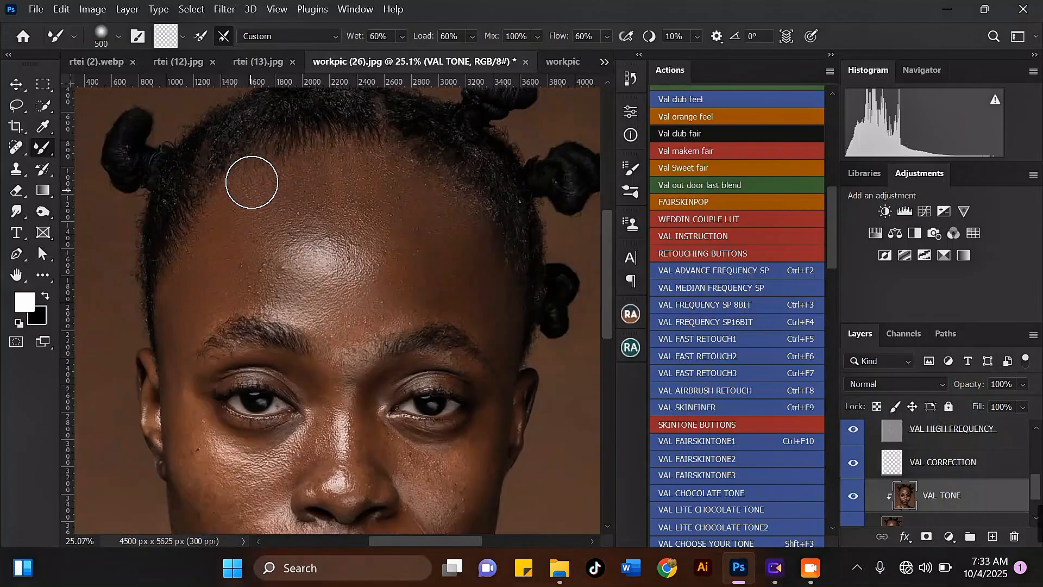
mouse_move(282, 200)
mouse_down()
mouse_move(370, 182)
mouse_move(398, 219)
mouse_up()
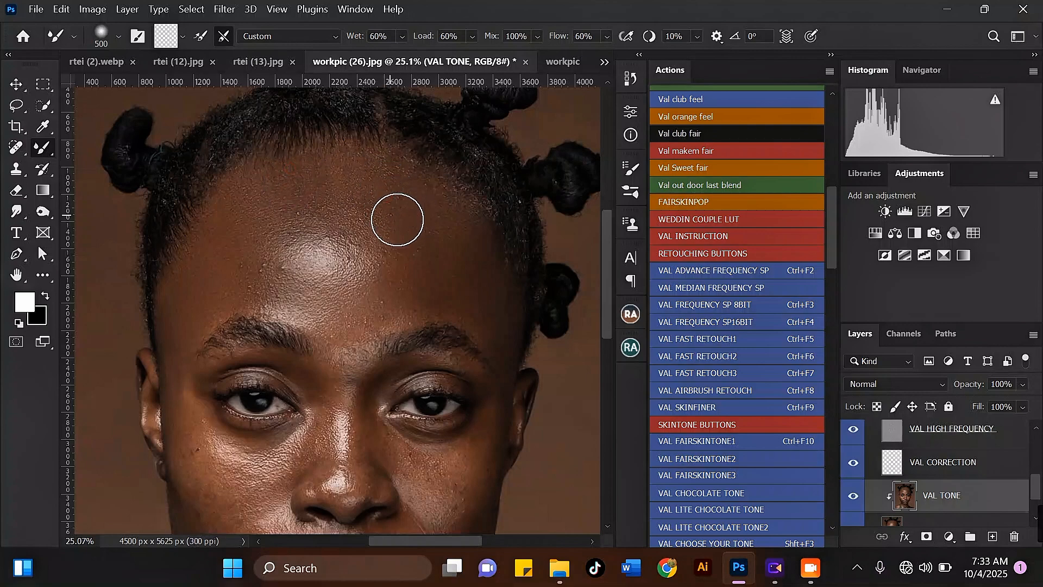
mouse_move(463, 220)
mouse_down()
mouse_move(465, 200)
mouse_move(449, 198)
mouse_up()
mouse_move(470, 239)
mouse_down()
mouse_move(457, 225)
mouse_move(416, 244)
mouse_move(367, 230)
mouse_up()
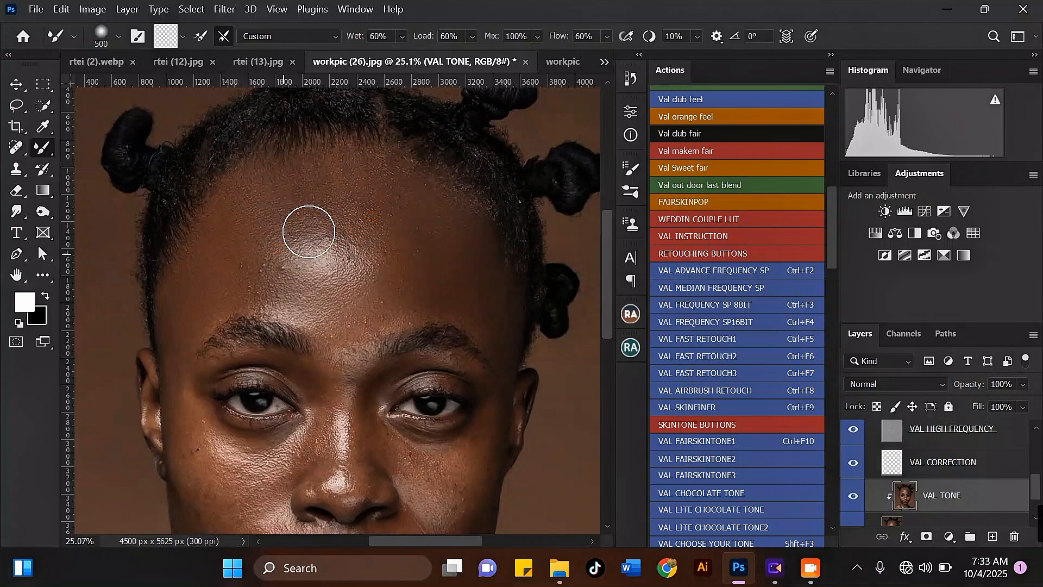
Step: Blend the tone on the left side of the forehead with a short 500 px stroke
scroll(342, 203, down, 1)
scroll(243, 254, up, 1)
key(bracketleft)
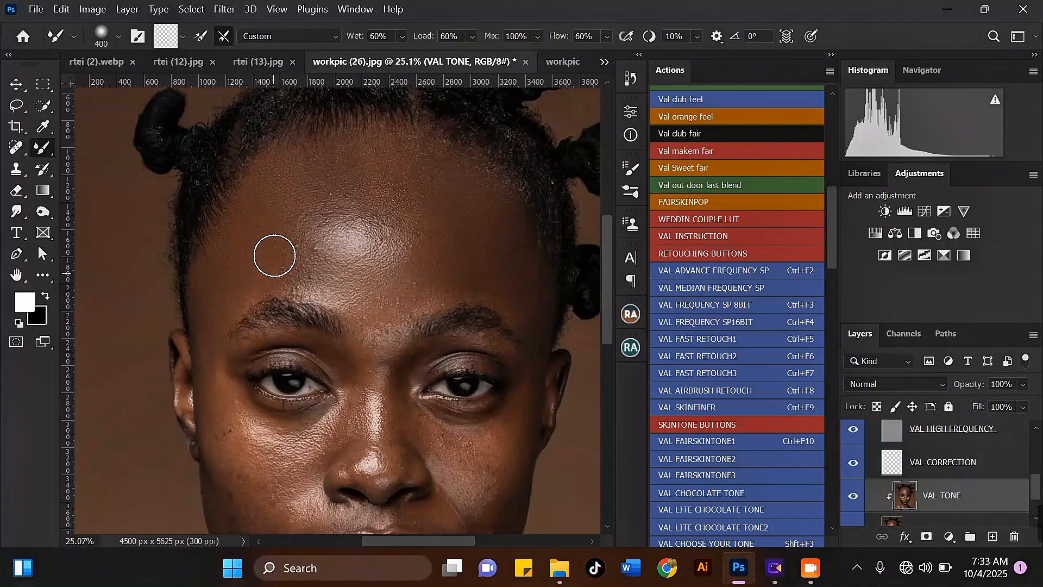
key(bracketright)
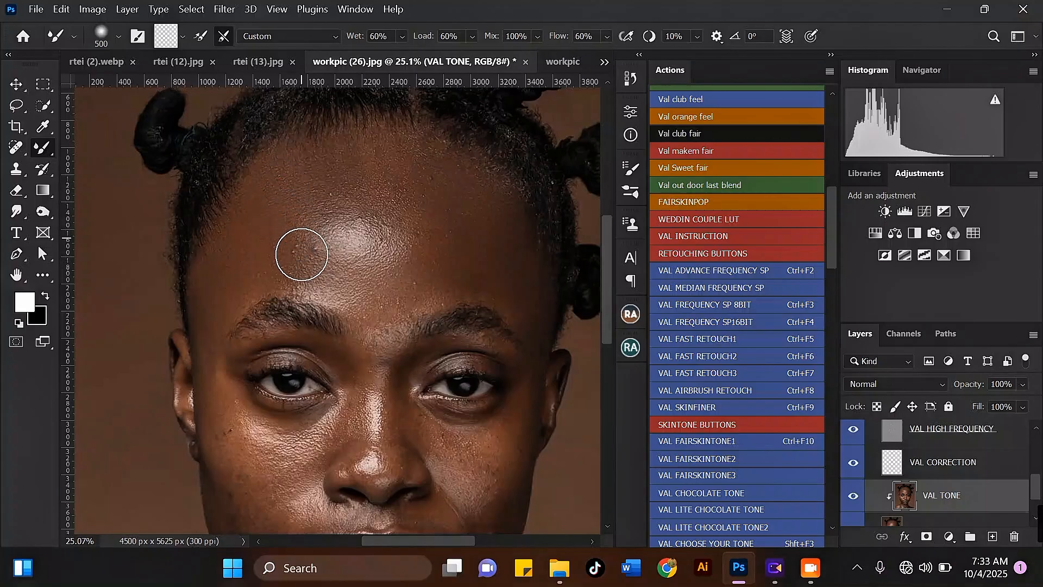
mouse_move(350, 292)
mouse_down()
mouse_move(369, 284)
mouse_move(344, 272)
mouse_move(307, 279)
mouse_up()
Step: Stroke across the upper right forehead toward the hairline to even out its tone
key(bracketleft)
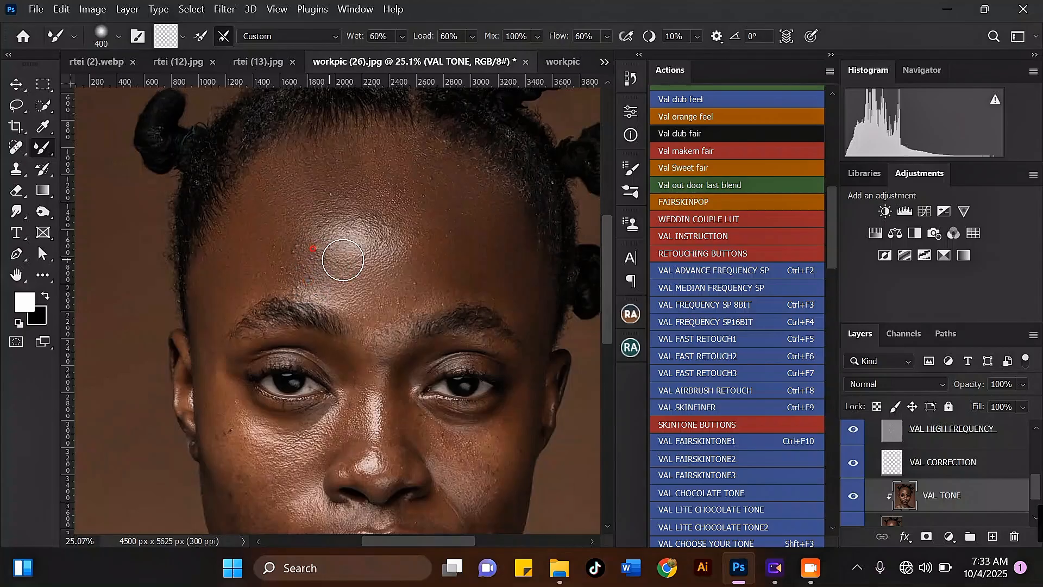
key(bracketright)
mouse_move(368, 224)
mouse_down()
mouse_move(411, 237)
mouse_move(447, 201)
mouse_move(437, 277)
mouse_move(456, 232)
mouse_move(507, 207)
mouse_up()
key(bracketleft)
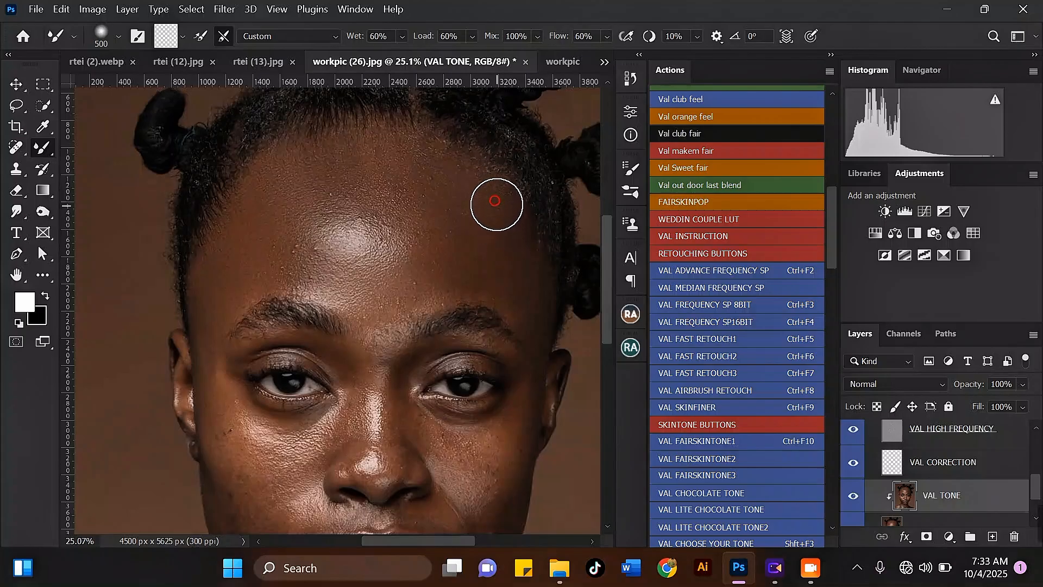
Step: Enlarge the Mixer Brush to 600 px and blend the upper forehead from left to right
scroll(384, 226, down, 4)
key(bracketright)
scroll(351, 183, up, 2)
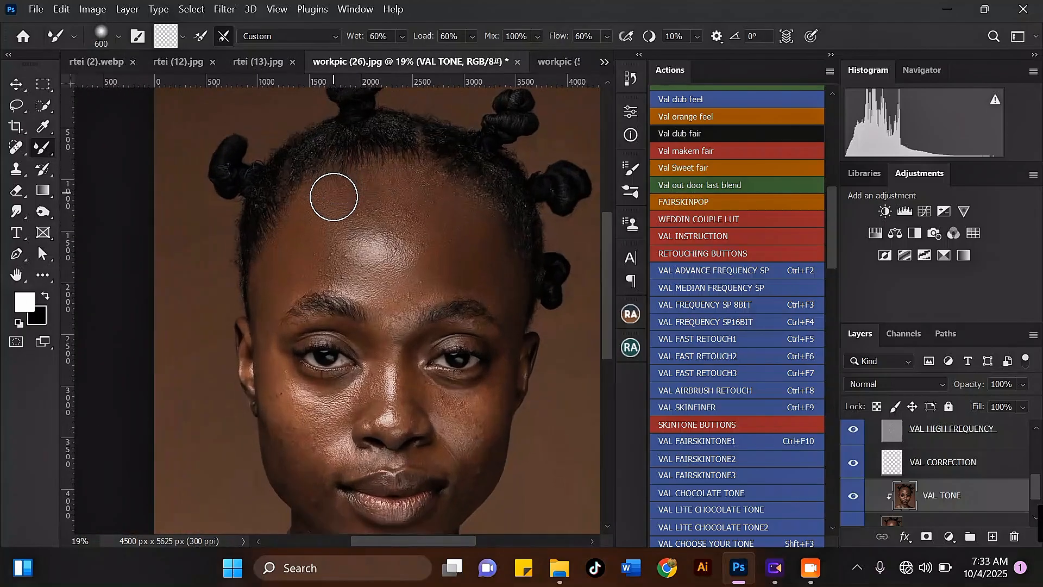
mouse_move(368, 191)
mouse_down()
mouse_move(399, 194)
mouse_move(415, 181)
mouse_move(415, 197)
mouse_move(430, 205)
mouse_move(441, 190)
mouse_move(444, 218)
mouse_up()
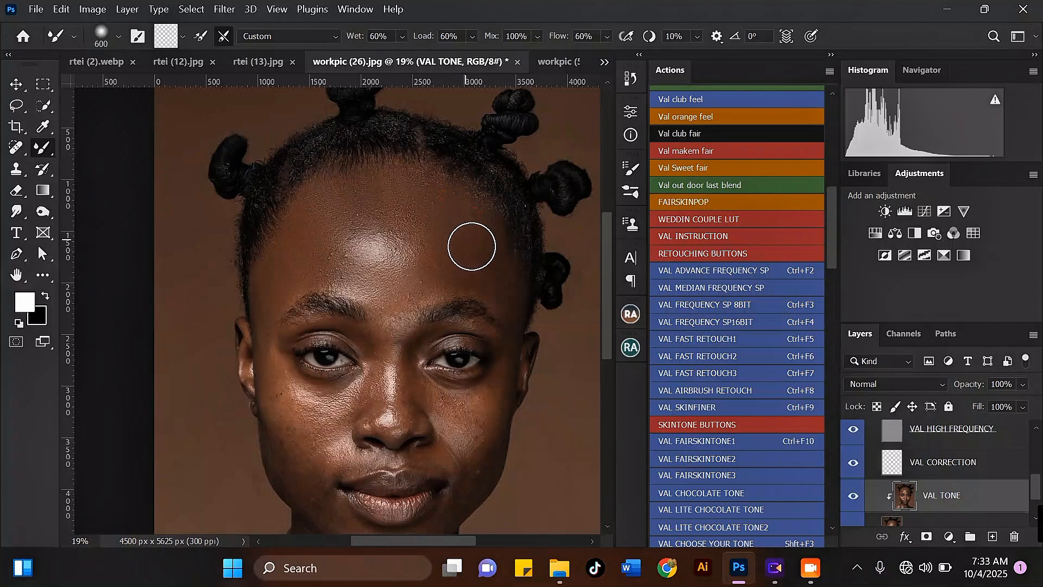
Step: Hide the VAL GRAY layer inside the VAL ADVACE FREQUENCY SP group
scroll(465, 238, down, 2)
scroll(422, 221, up, 1)
scroll(419, 254, up, 1)
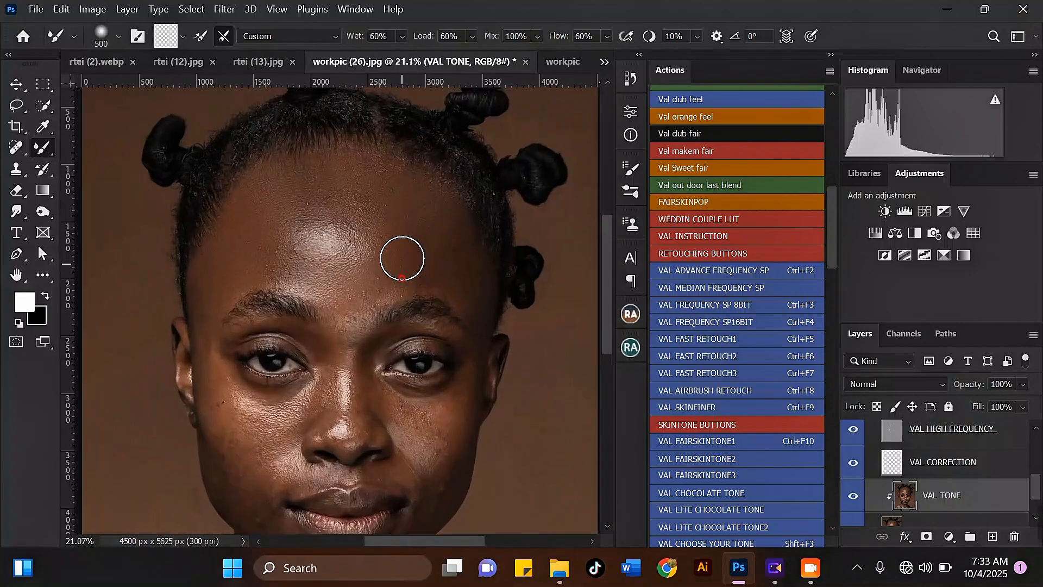
scroll(389, 173, down, 2)
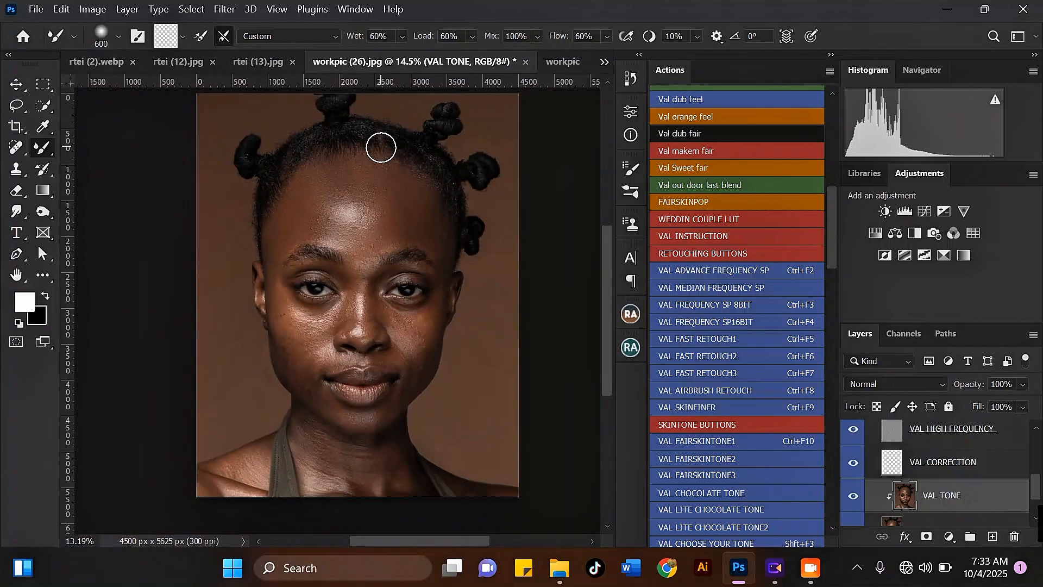
scroll(398, 165, up, 1)
scroll(924, 479, up, 2)
scroll(897, 465, up, 1)
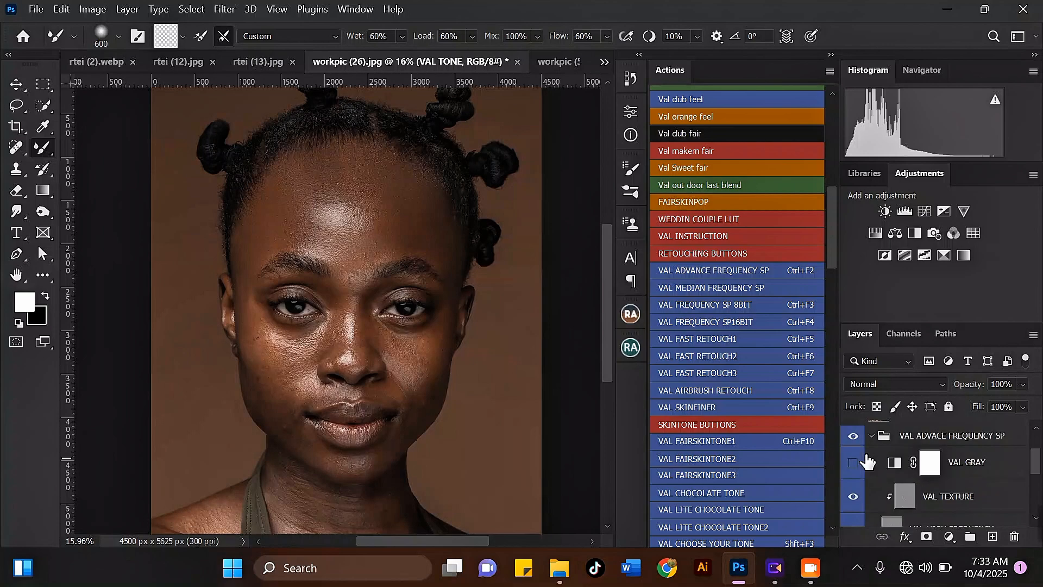
click(855, 438)
Step: Zoom in and out on the forehead while resizing the brush to inspect the blended skin tone
scroll(458, 257, up, 3)
key([)
scroll(326, 212, up, 2)
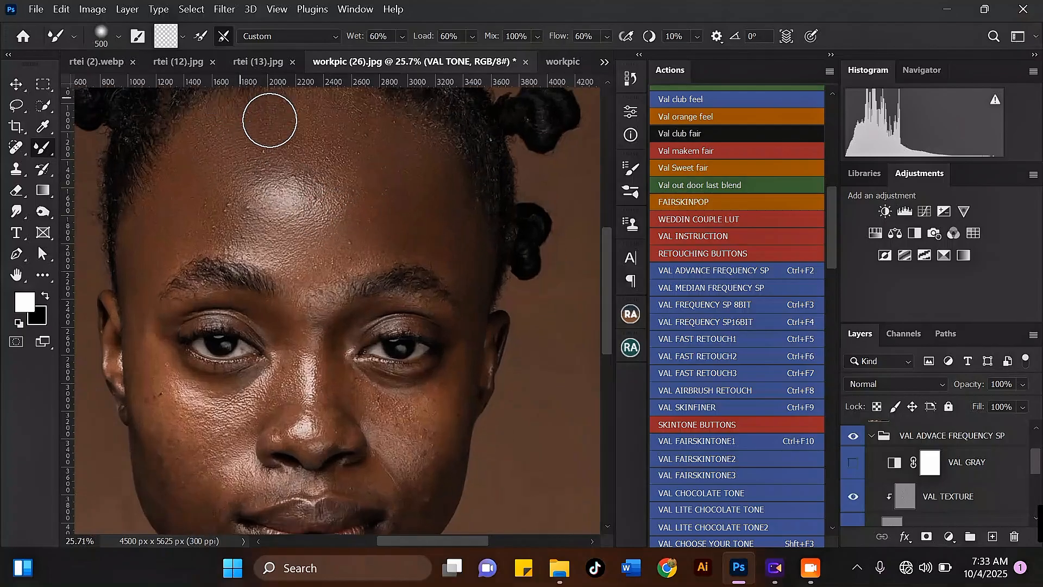
scroll(358, 312, down, 2)
scroll(215, 142, up, 1)
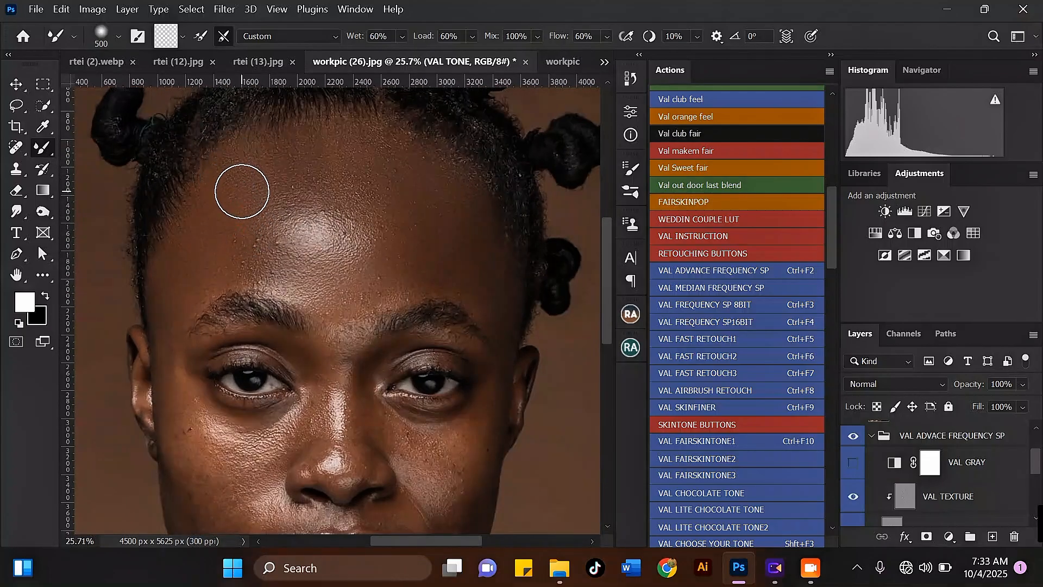
scroll(242, 191, down, 2)
scroll(270, 140, up, 1)
key(])
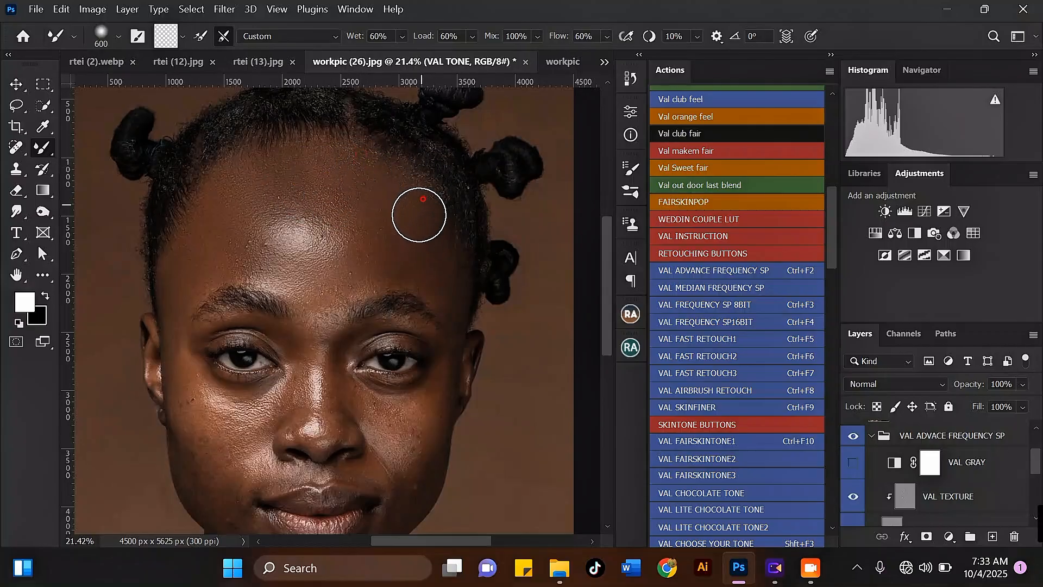
scroll(413, 136, down, 2)
scroll(410, 181, up, 2)
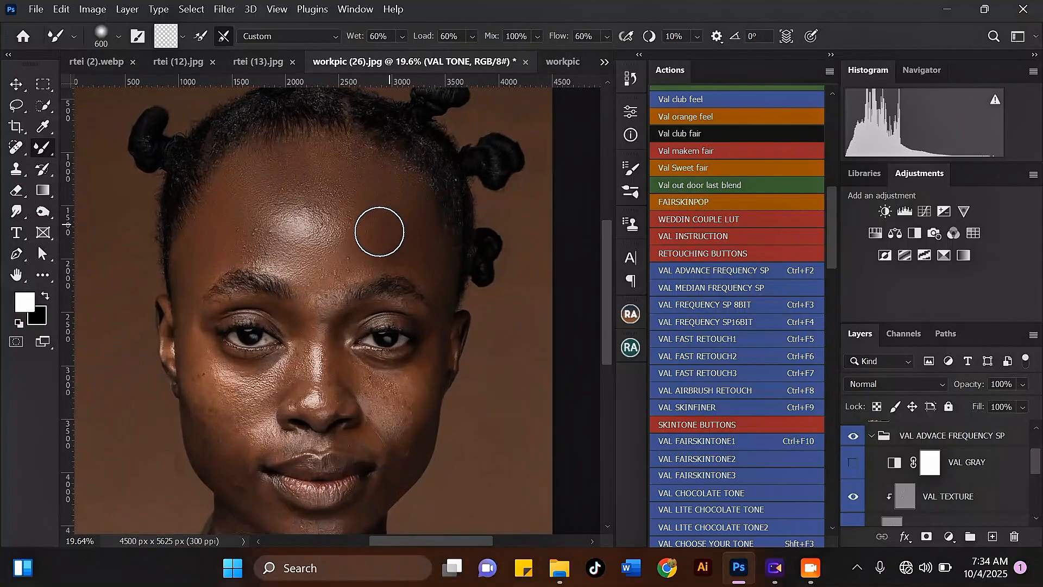
key(bracketleft)
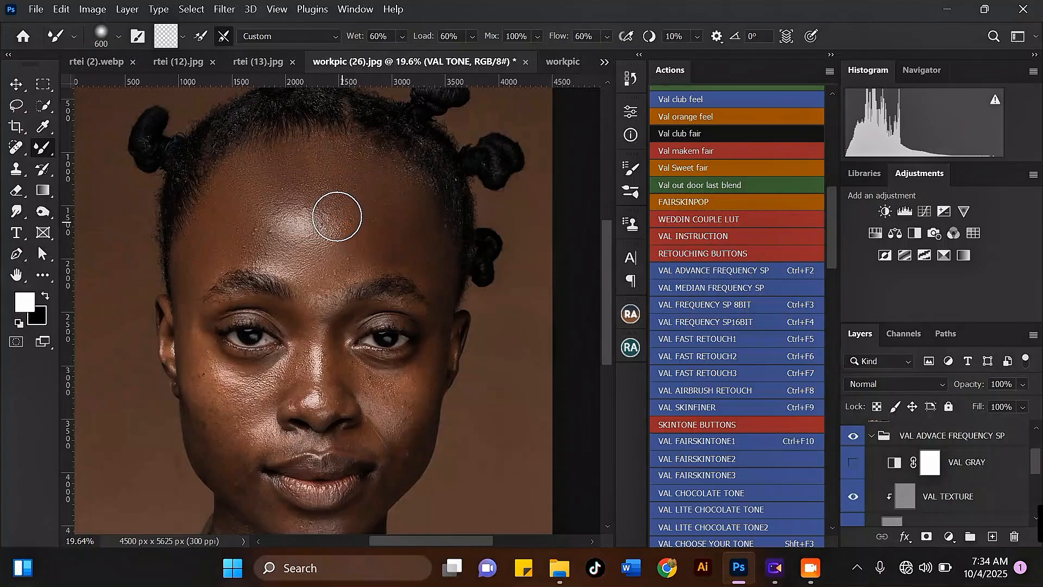
key(bracketleft)
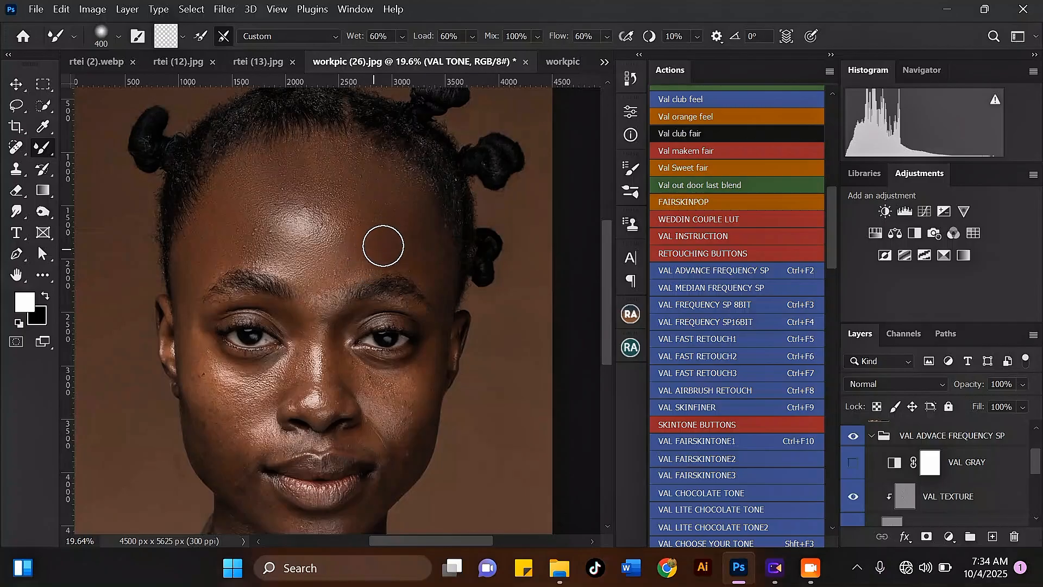
key(bracketright)
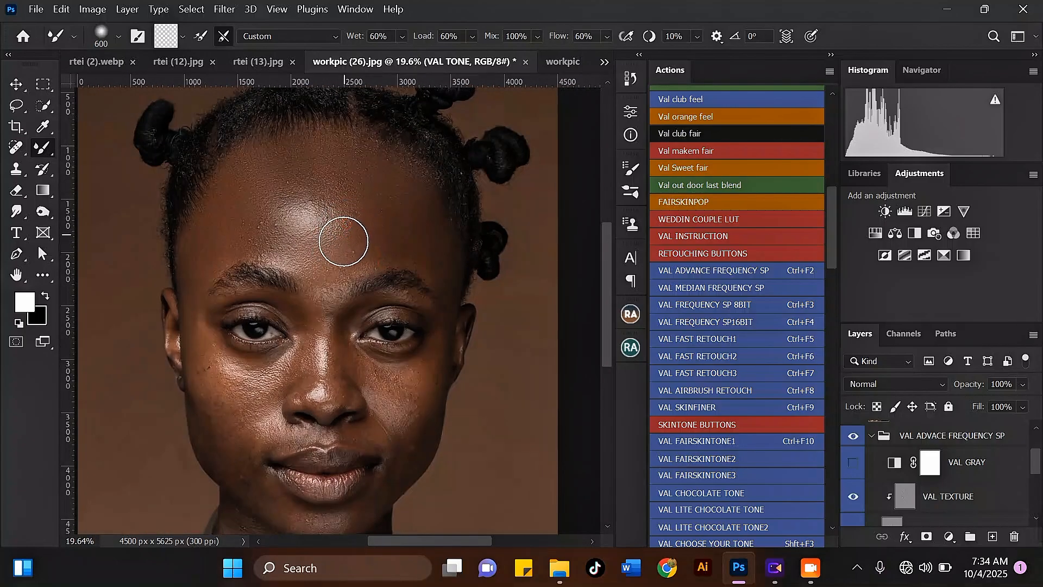
scroll(293, 200, down, 2)
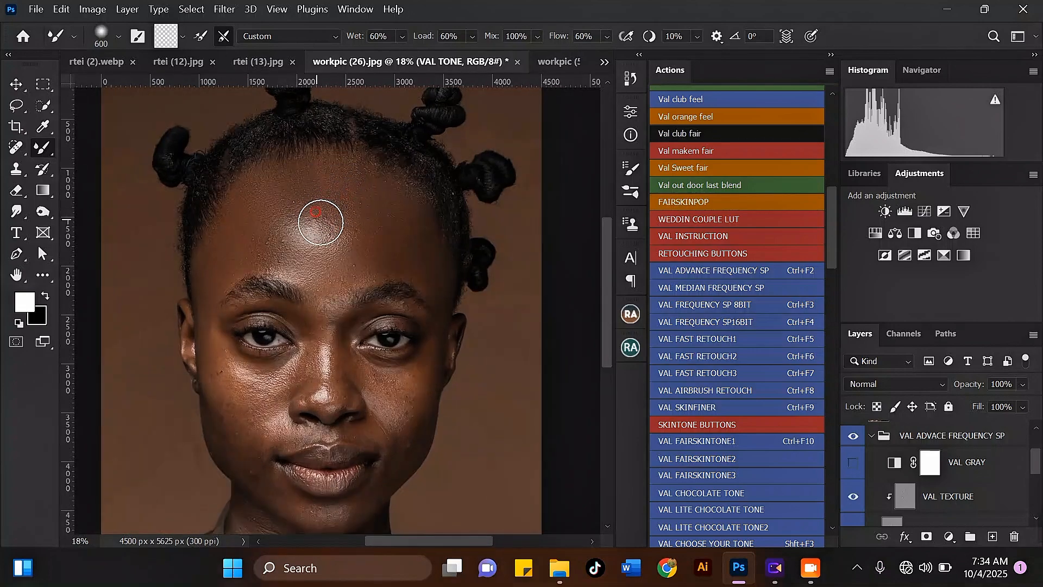
scroll(341, 218, down, 4)
scroll(342, 205, up, 4)
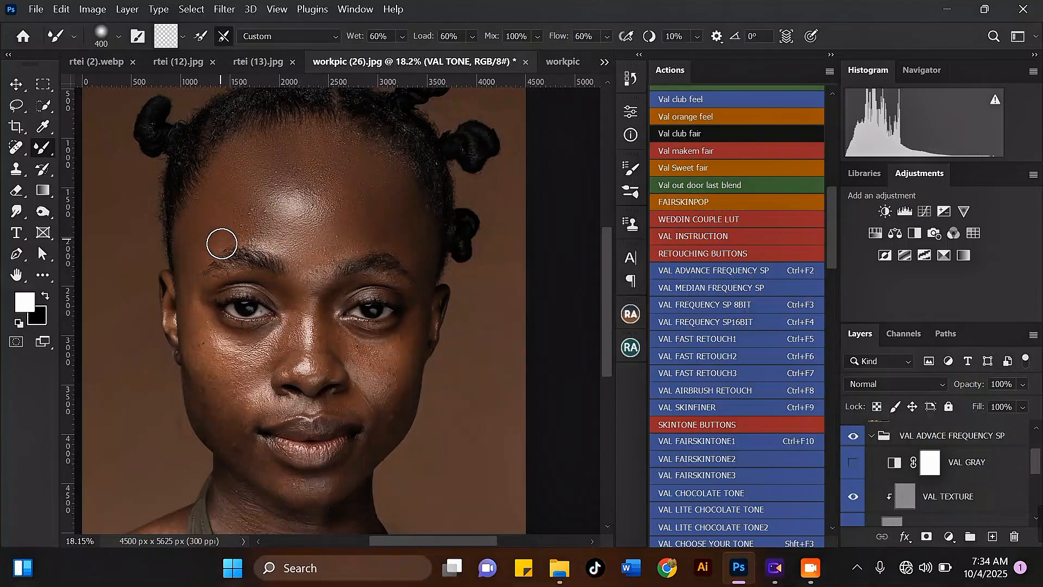
Step: Zoom around the face while resizing the Mixer Brush to inspect the cheeks and under-eye skin
scroll(276, 192, down, 2)
scroll(271, 185, up, 2)
key(bracketright)
key(bracketright)
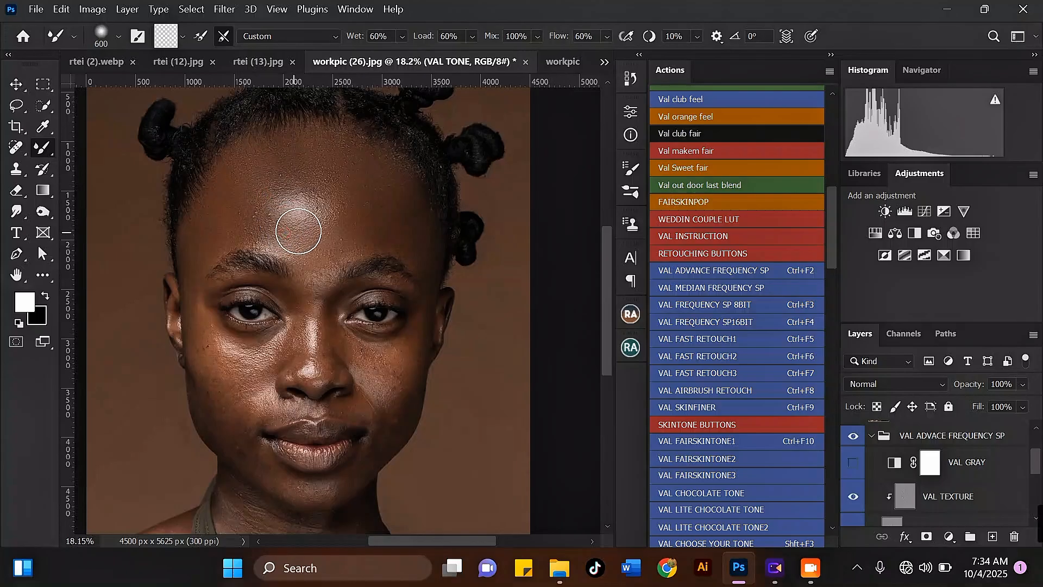
scroll(329, 225, down, 3)
scroll(268, 333, up, 3)
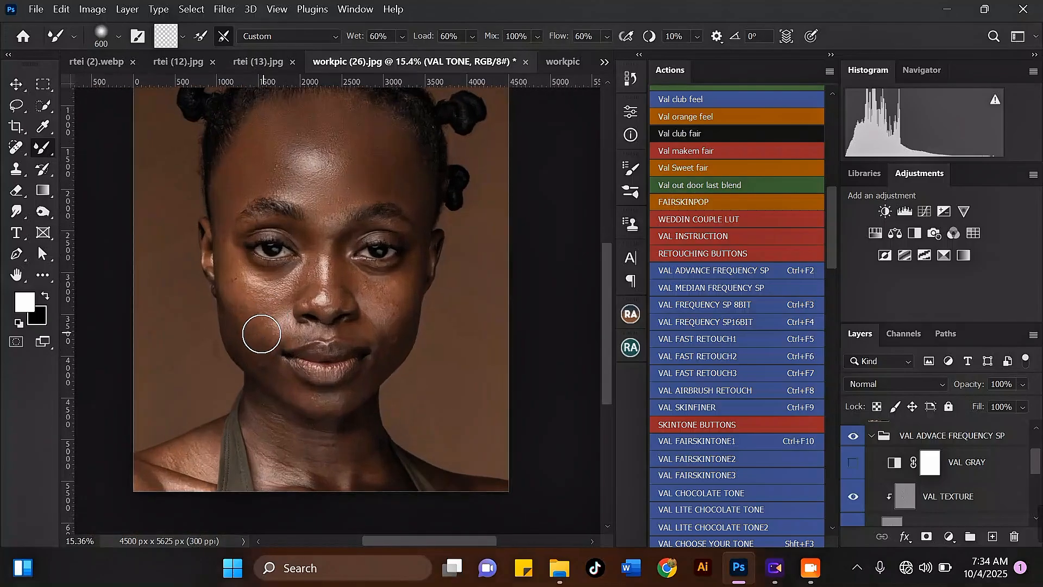
key(bracketleft)
key(bracketleft)
scroll(232, 235, up, 2)
key(bracketleft)
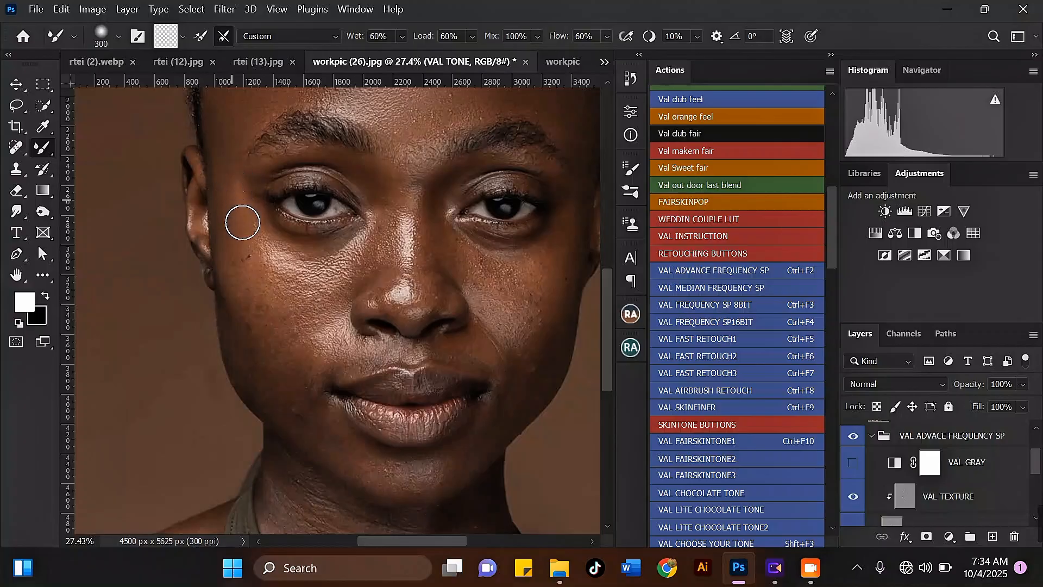
scroll(256, 255, down, 2)
scroll(244, 293, up, 2)
key(bracketleft)
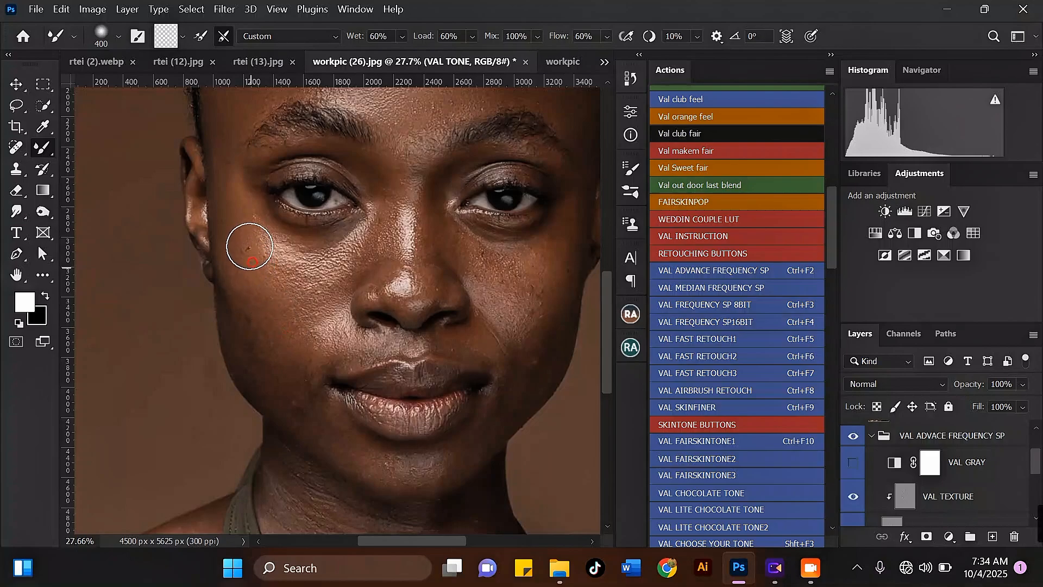
scroll(253, 272, down, 2)
scroll(247, 295, up, 3)
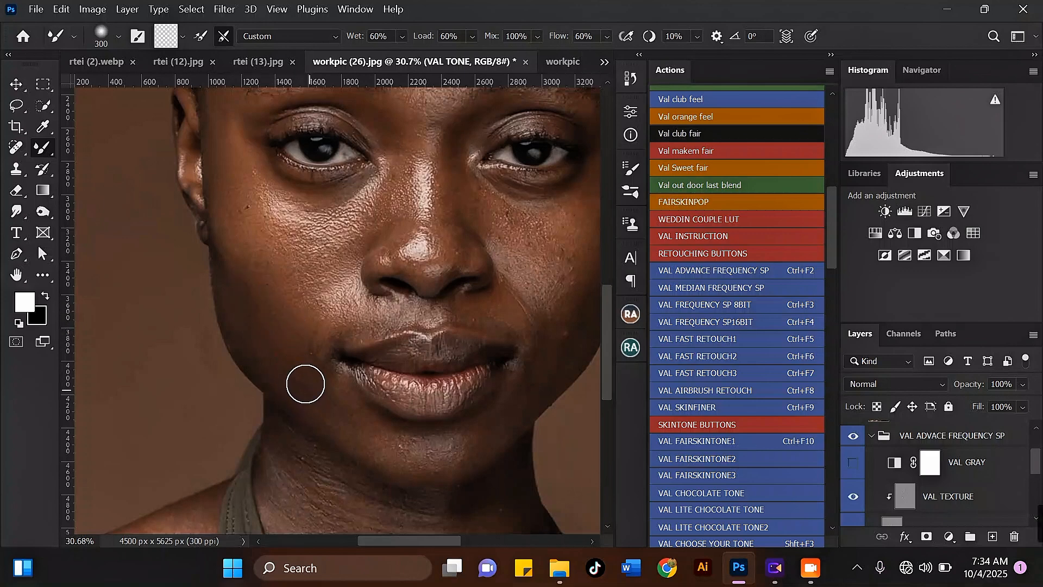
Step: Blend the left cheek down toward the jawline with Mixer Brush strokes
drag(233, 270, 234, 242)
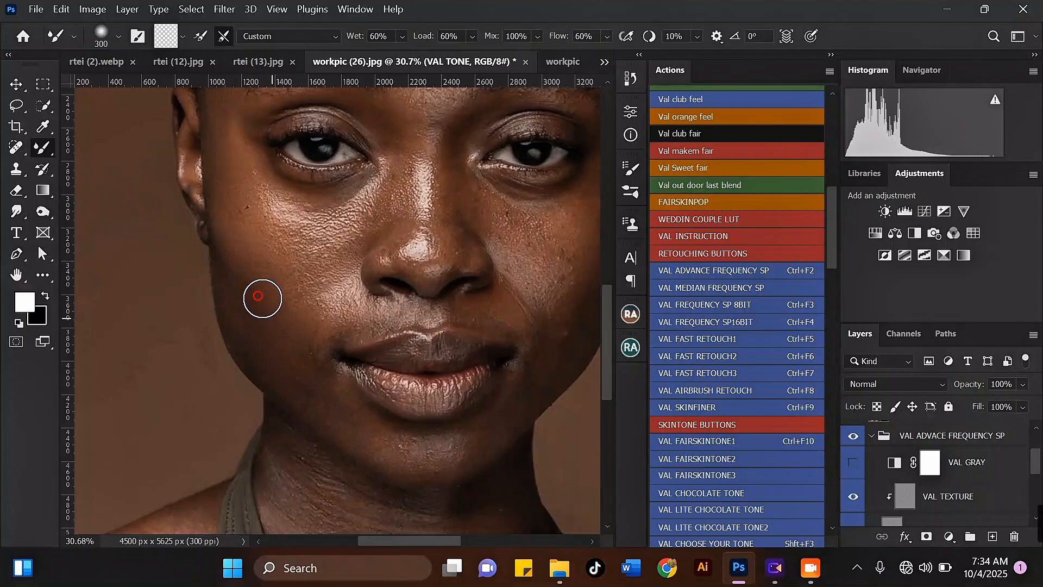
key(bracketright)
scroll(244, 292, down, 2)
mouse_move(263, 298)
mouse_down()
mouse_move(278, 328)
mouse_move(245, 291)
mouse_move(224, 242)
mouse_move(264, 313)
mouse_move(253, 308)
mouse_move(329, 388)
mouse_move(310, 372)
mouse_up()
scroll(263, 314, up, 1)
scroll(258, 344, down, 3)
key(bracketleft)
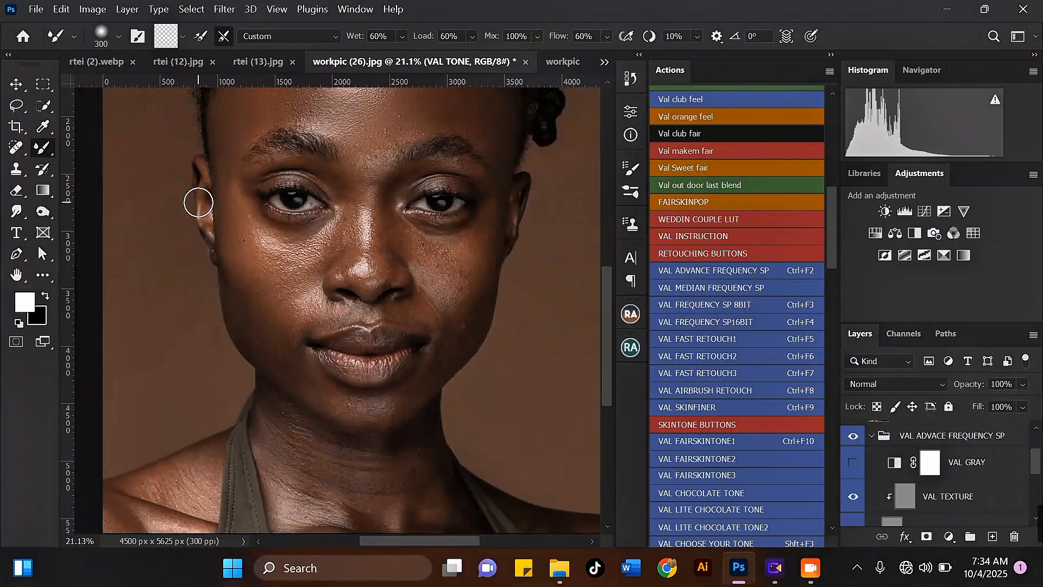
Step: Smooth the skin below the left eye and the outer left cheek with short strokes
scroll(200, 204, up, 1)
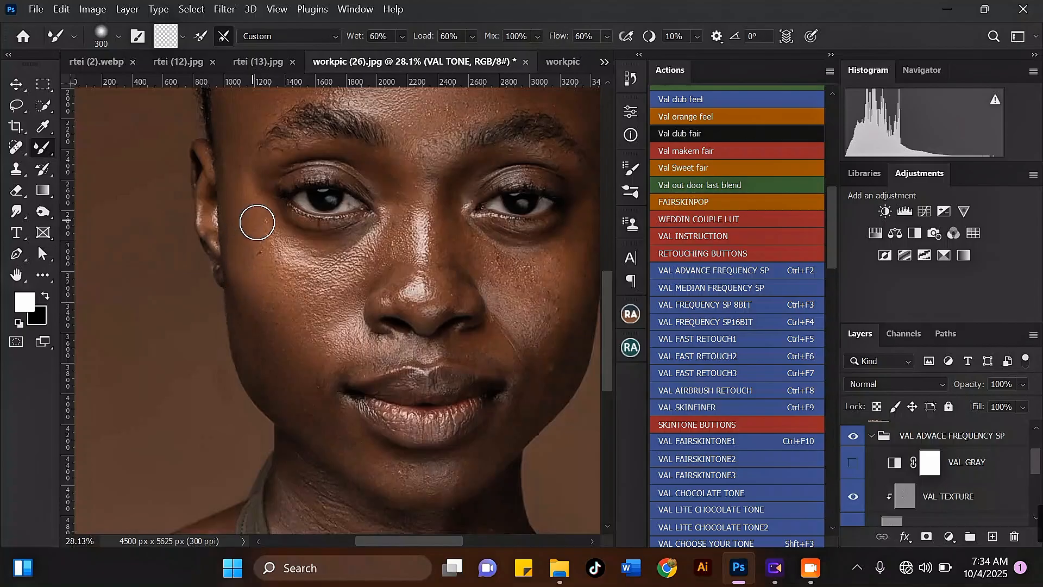
drag(257, 223, 273, 258)
scroll(239, 243, down, 2)
scroll(246, 190, up, 1)
drag(247, 211, 270, 228)
key(bracketleft)
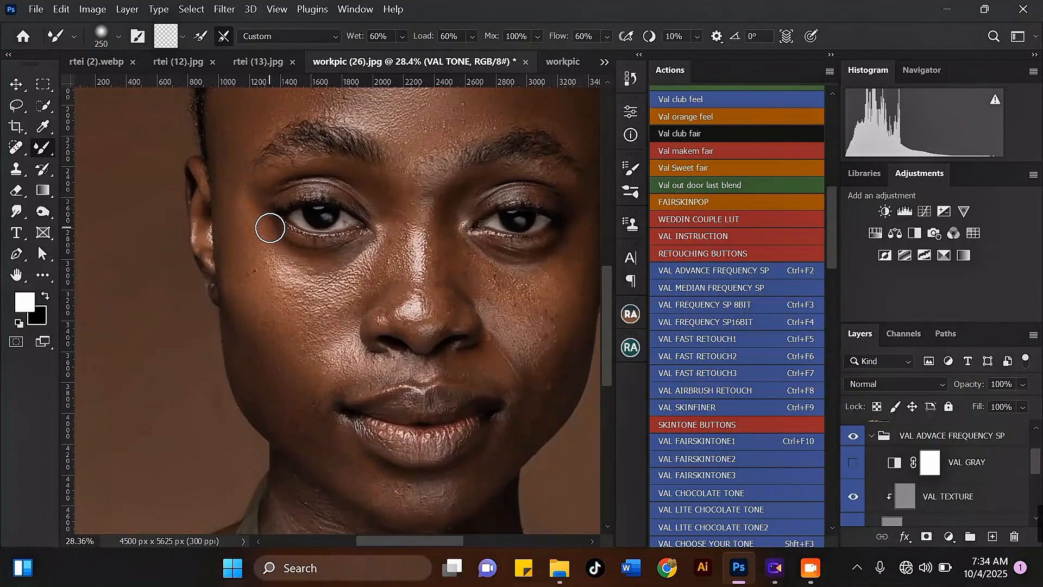
mouse_move(321, 259)
mouse_down()
mouse_move(280, 291)
mouse_move(291, 287)
mouse_move(251, 255)
mouse_move(313, 252)
mouse_move(287, 260)
mouse_move(248, 251)
mouse_up()
scroll(288, 245, down, 3)
scroll(338, 280, up, 2)
Step: Blend the crease beside the left nostril above the mouth corner
key(bracketright)
scroll(272, 282, down, 3)
scroll(296, 306, up, 2)
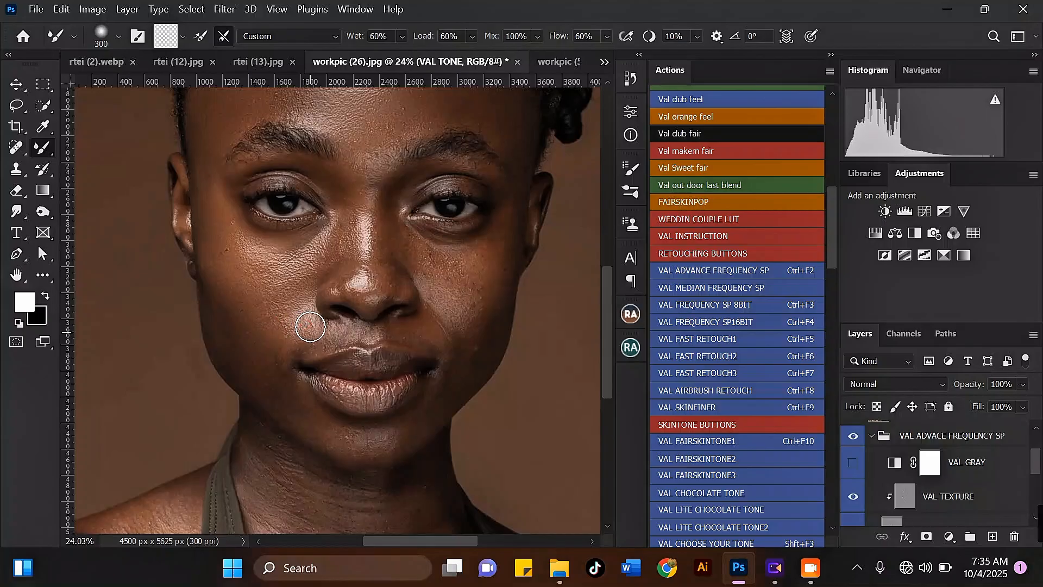
mouse_move(294, 345)
mouse_down()
mouse_move(277, 350)
mouse_move(259, 306)
mouse_move(272, 321)
mouse_up()
key(bracketright)
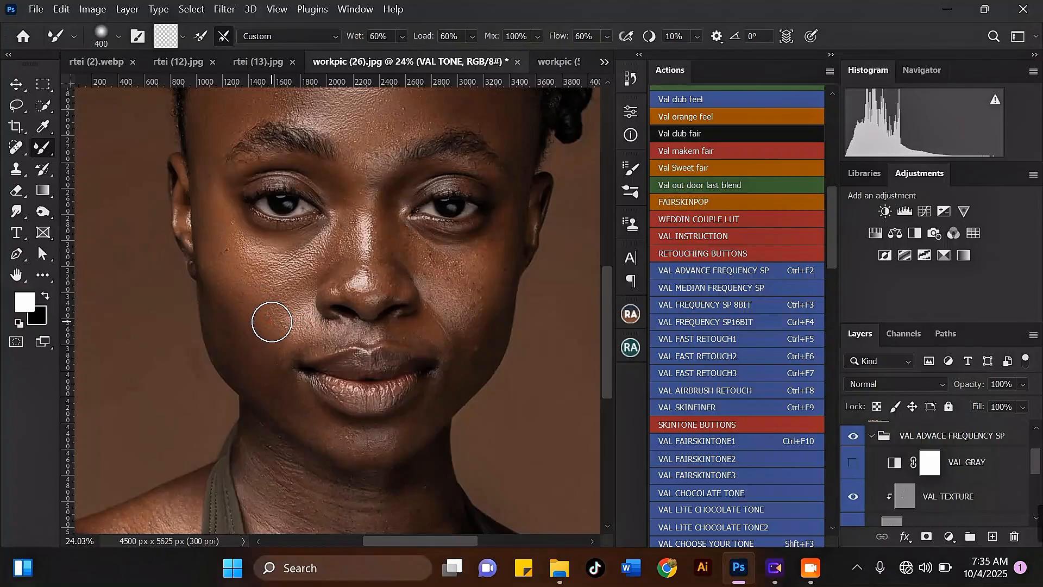
Step: Shrink the brush and dab the skin between the eyebrows
scroll(276, 322, down, 3)
scroll(308, 222, up, 3)
scroll(308, 221, up, 2)
key(bracketleft)
key(bracketleft)
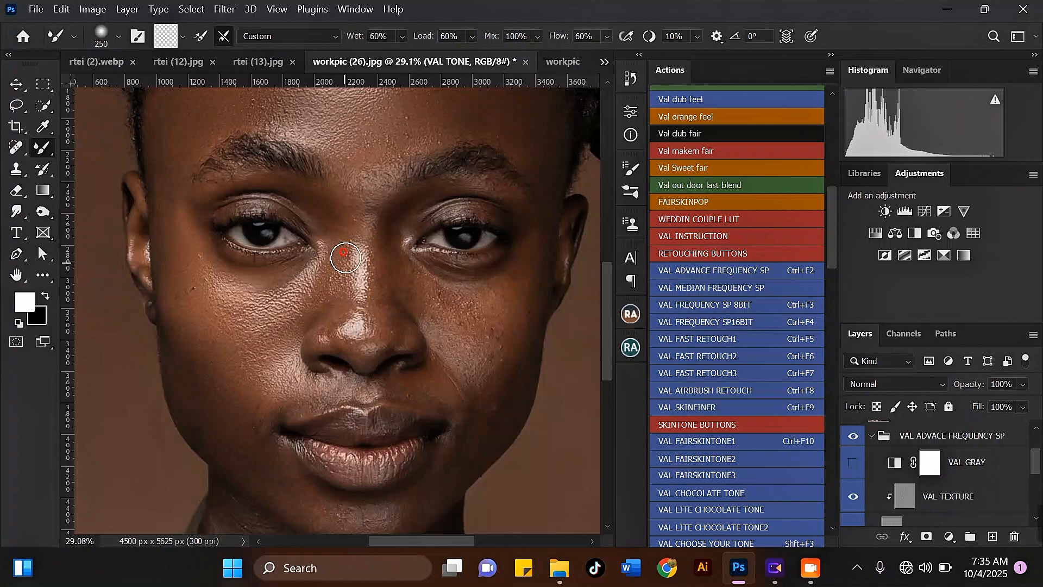
mouse_move(369, 194)
mouse_down()
mouse_move(367, 174)
mouse_move(368, 190)
mouse_up()
key(bracketleft)
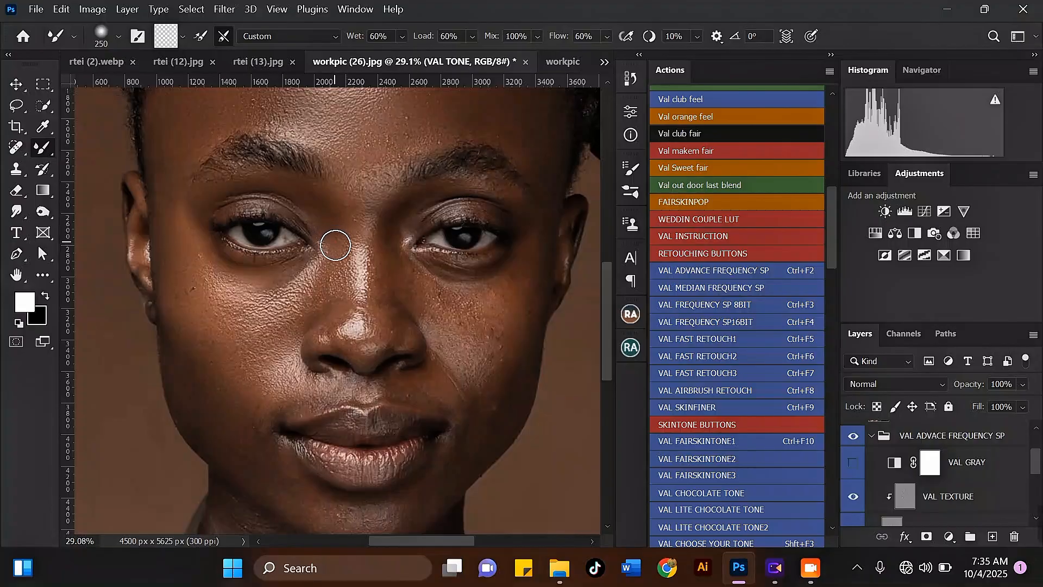
Step: Blend the left temple beside the eye and dab the area under the left eye
key(])
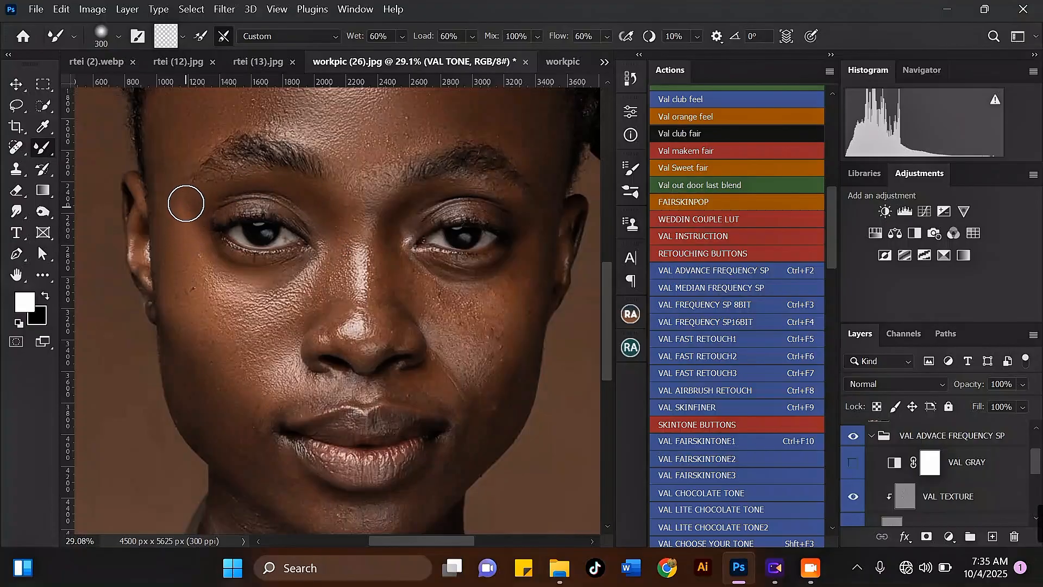
drag(188, 210, 201, 247)
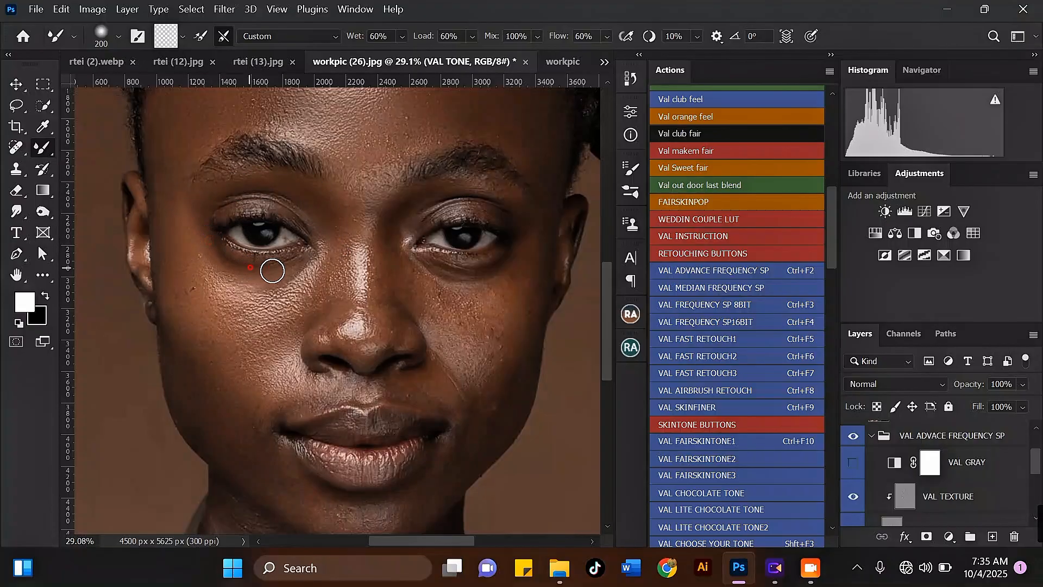
drag(232, 276, 233, 277)
key(])
key(])
scroll(304, 233, down, 3)
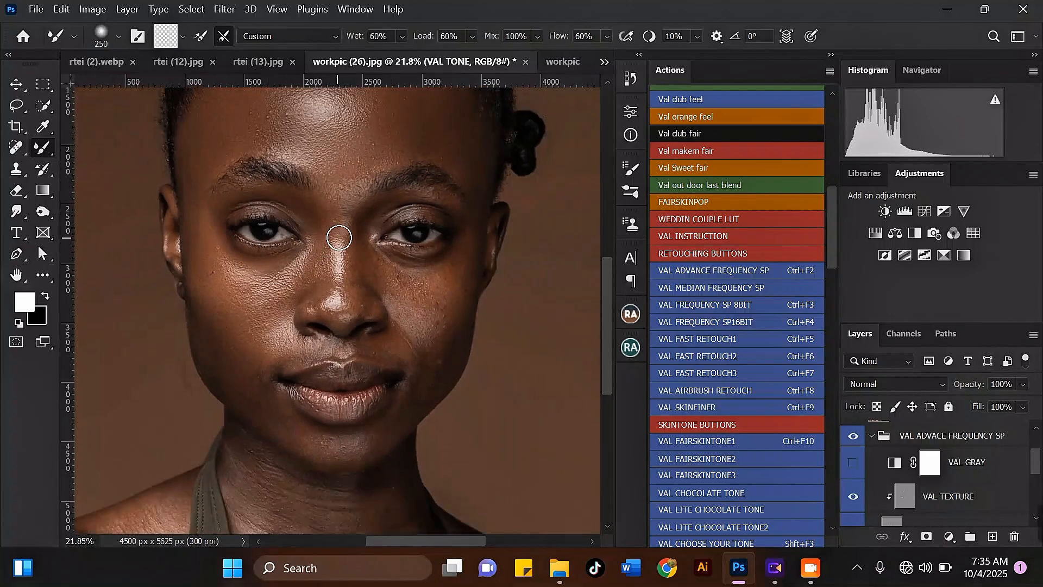
Step: Stroke down from between the brows toward the nose bridge to even the tone
scroll(320, 224, up, 4)
drag(342, 168, 353, 194)
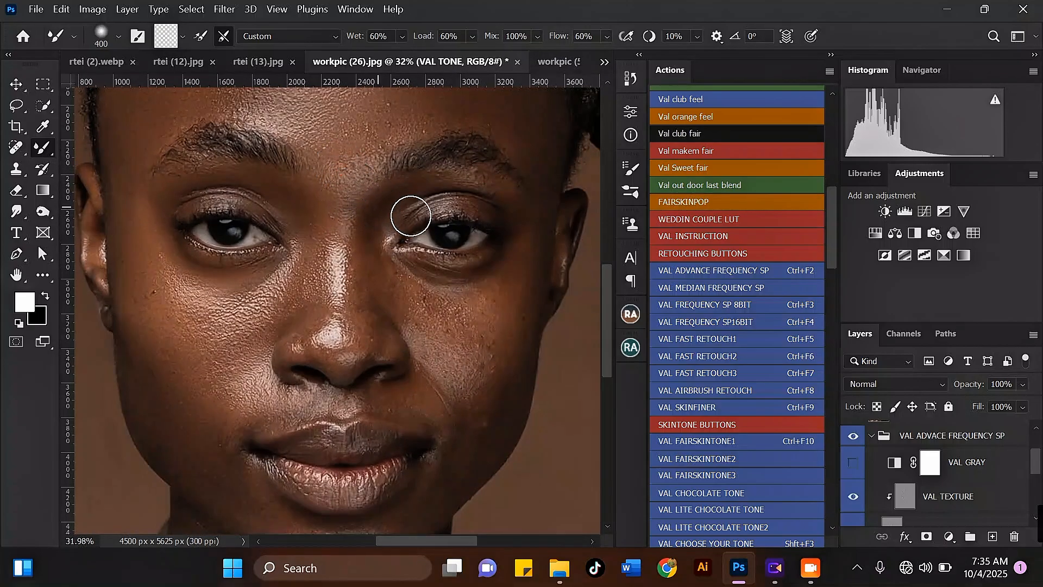
key([)
scroll(368, 194, down, 2)
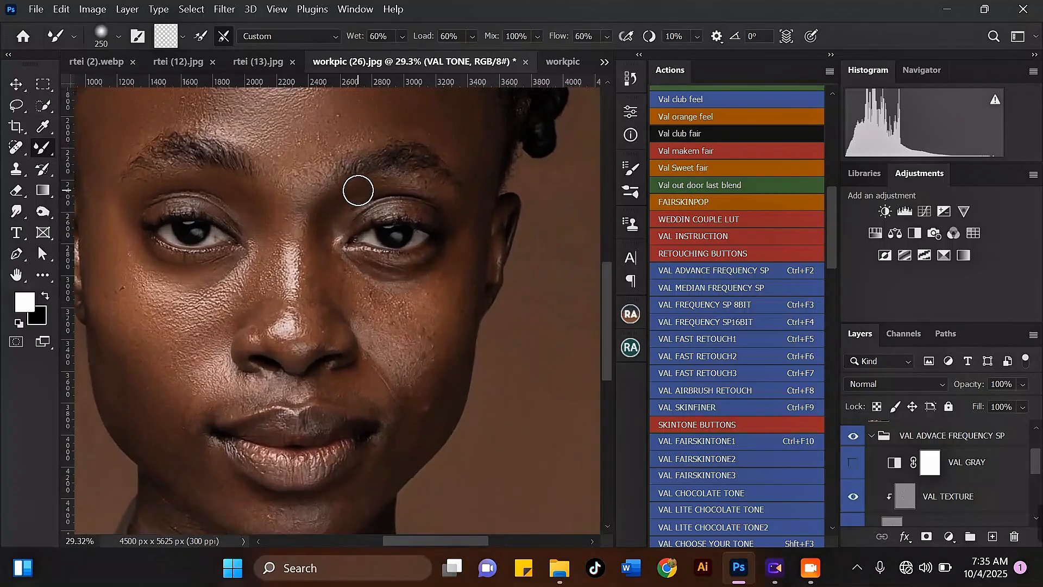
scroll(341, 208, up, 4)
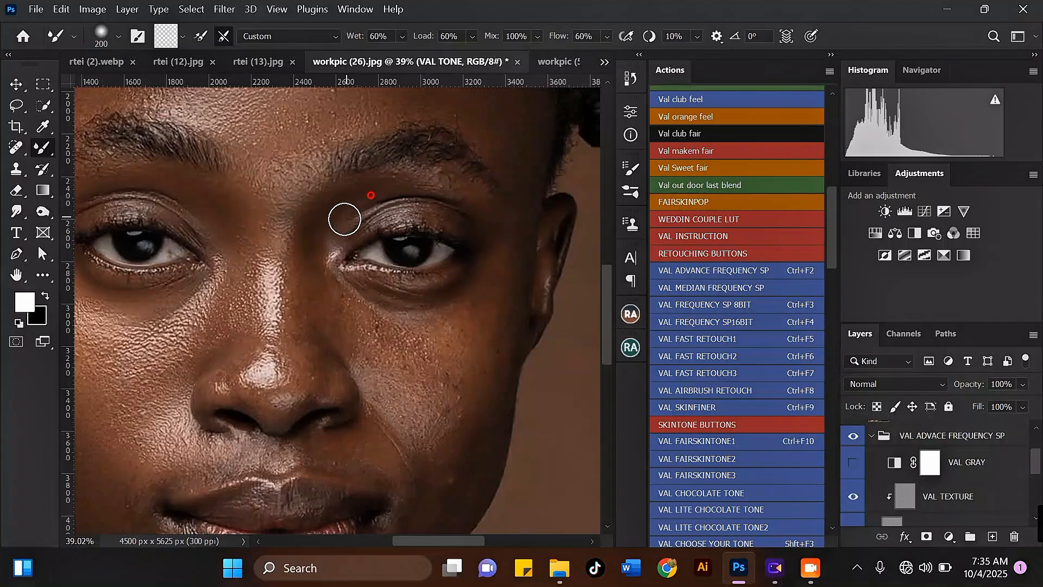
Step: Zoom in and out around the eyes, nose and cheeks while resizing the brush to check the blending
key(bracketright)
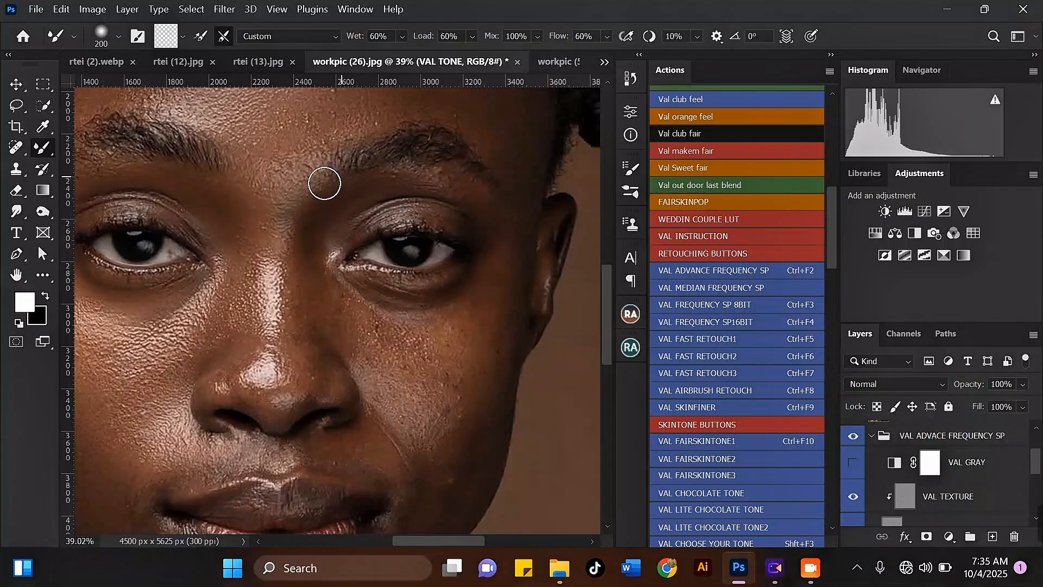
scroll(315, 226, down, 1)
scroll(315, 226, up, 1)
key(bracketleft)
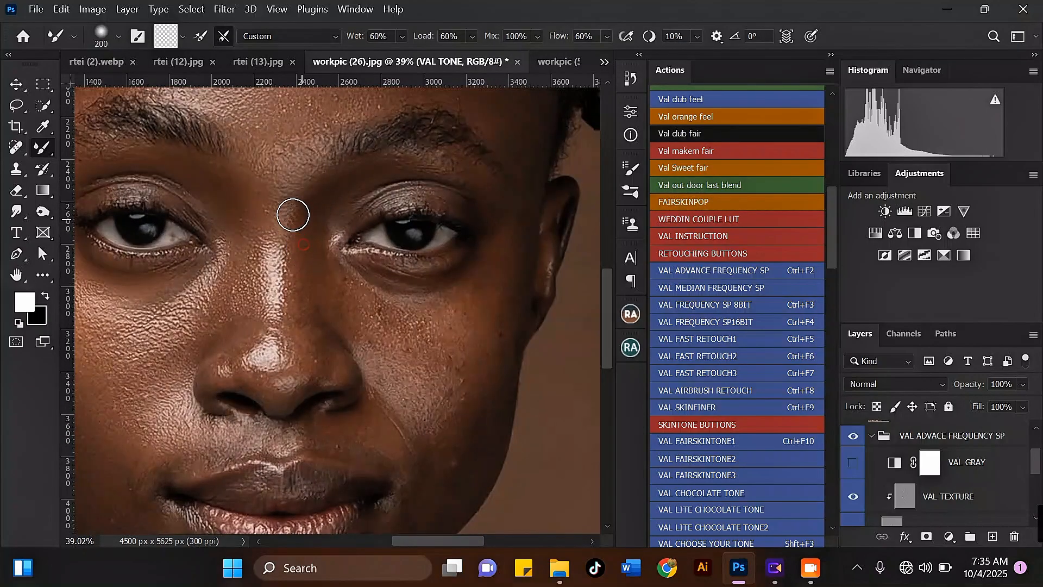
scroll(293, 215, down, 4)
scroll(314, 298, up, 3)
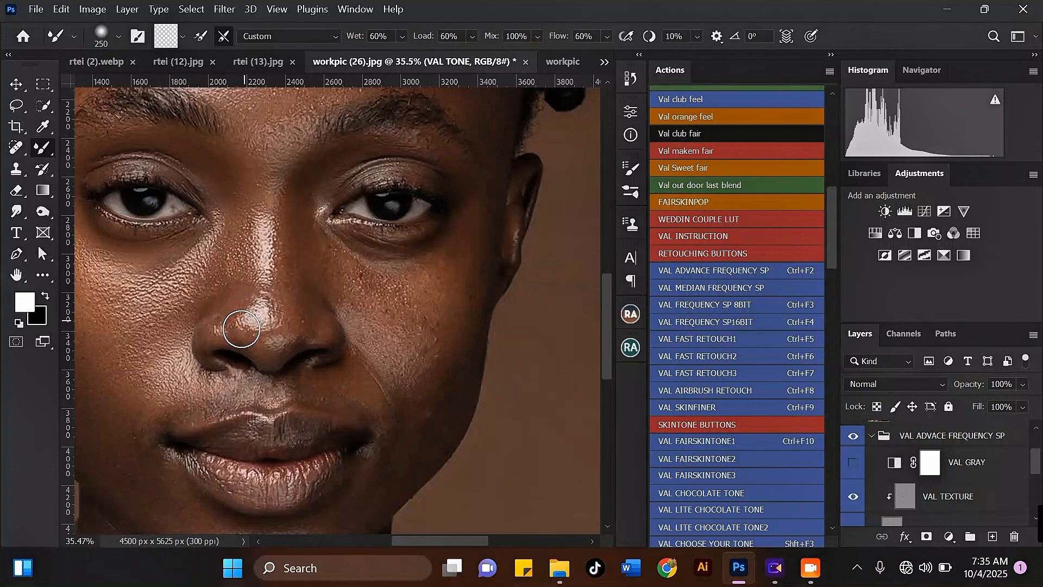
key(bracketright)
scroll(289, 229, down, 3)
scroll(288, 223, up, 2)
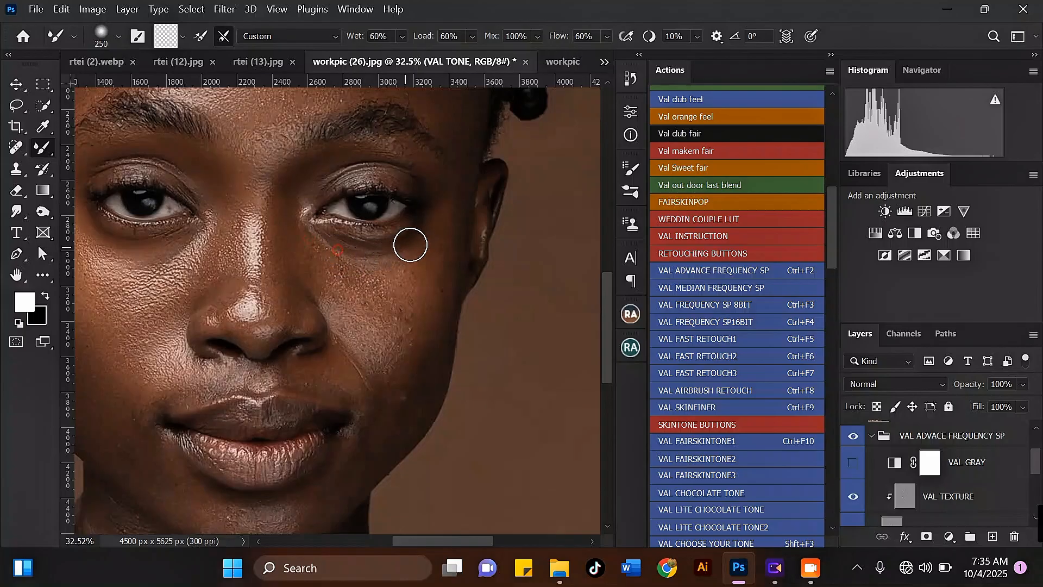
scroll(415, 230, down, 4)
scroll(219, 242, up, 2)
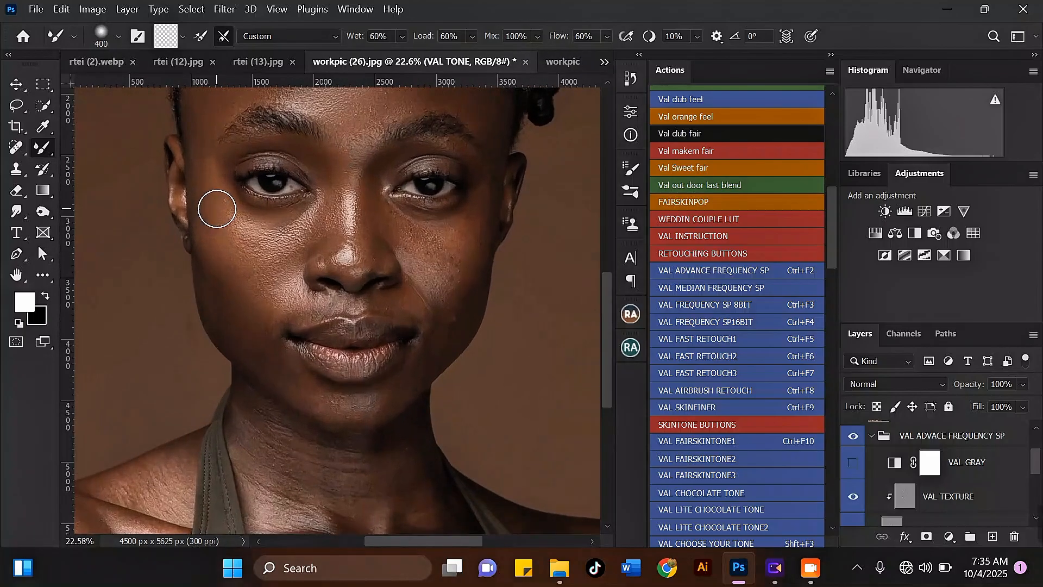
key(bracketright)
key(bracketright)
key(bracketright)
scroll(304, 202, down, 3)
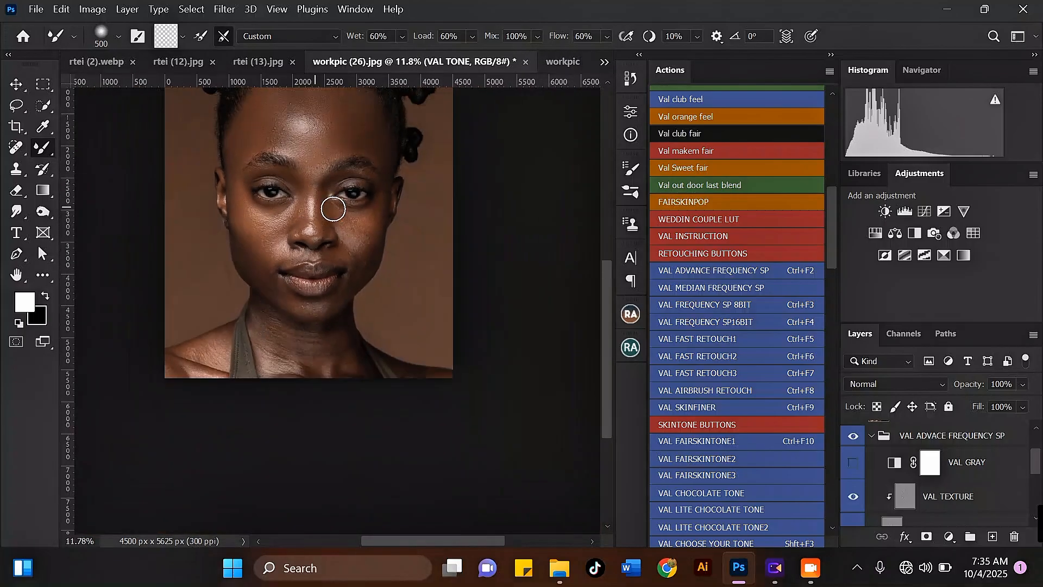
scroll(354, 212, up, 1)
key(bracketright)
scroll(375, 218, up, 2)
key(bracketleft)
key(bracketleft)
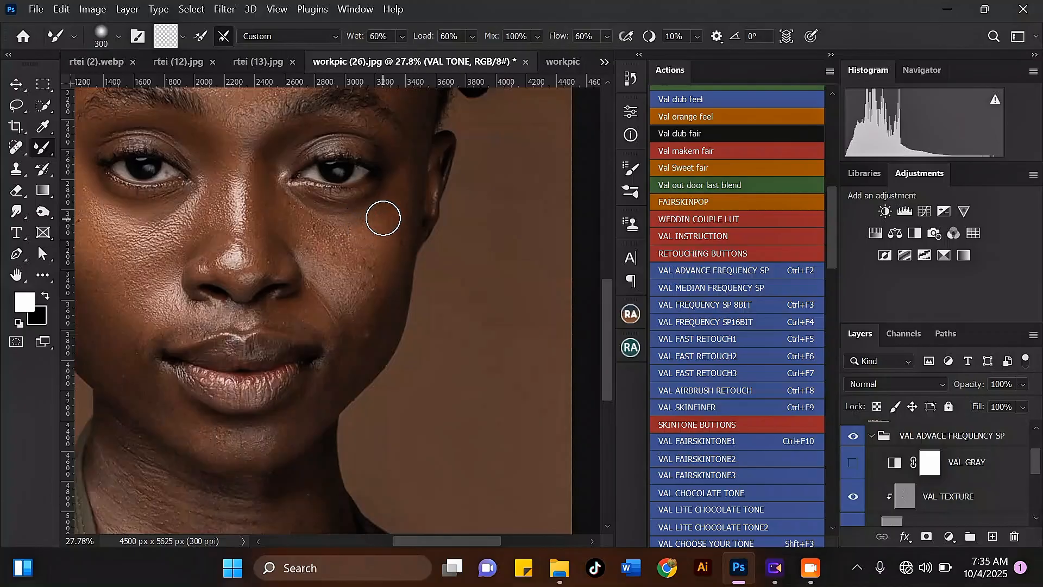
scroll(398, 226, down, 2)
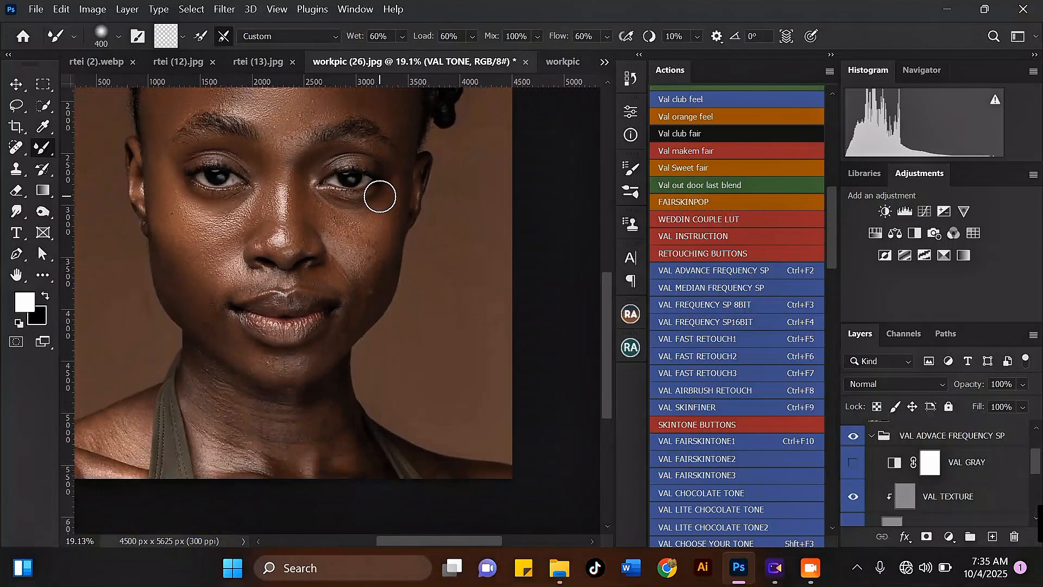
scroll(380, 194, up, 2)
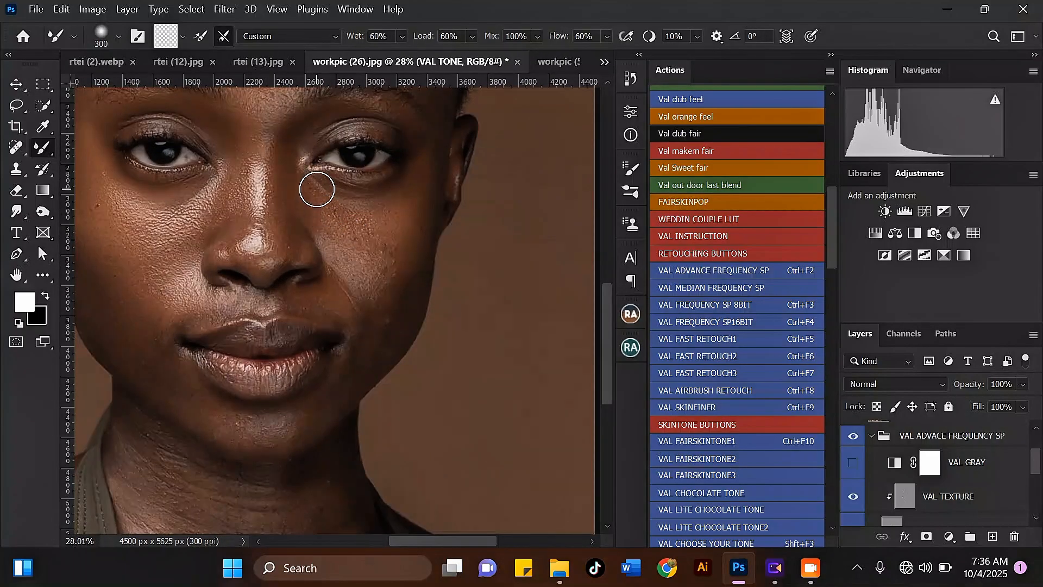
scroll(317, 189, down, 3)
scroll(306, 283, up, 4)
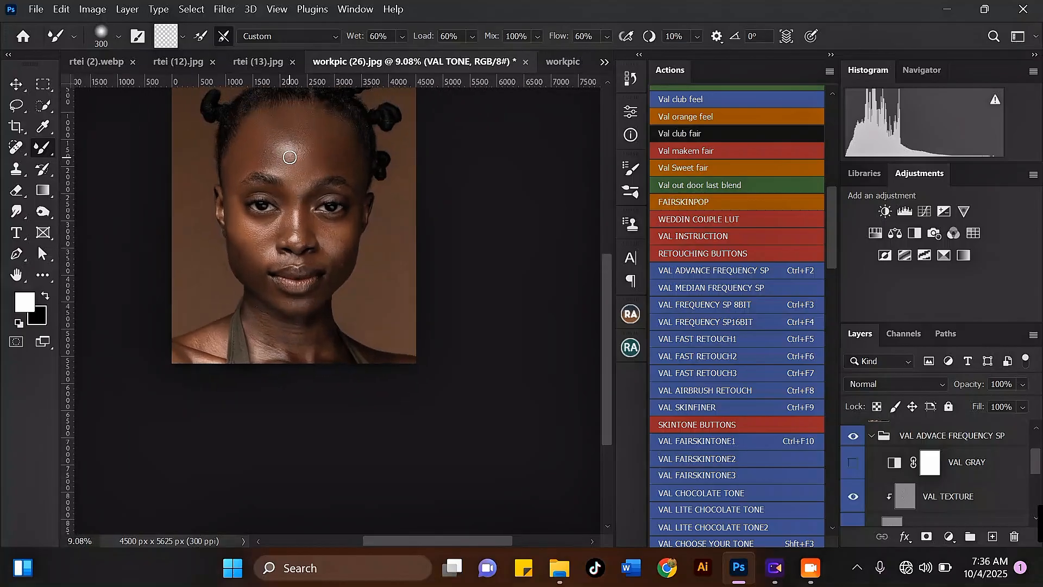
key(bracketleft)
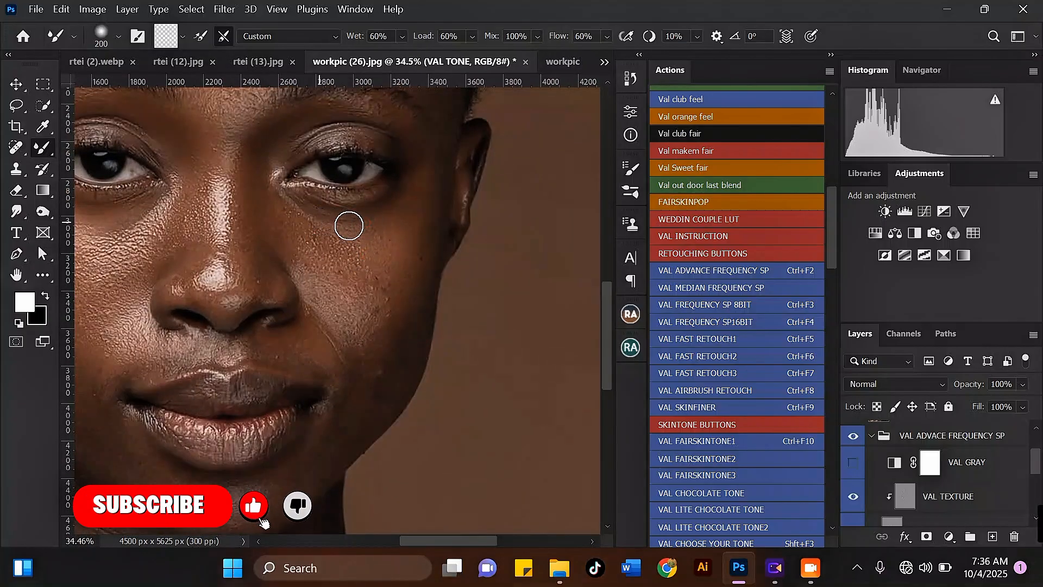
Step: Blend the right cheek below the right eye with a short upward stroke
drag(424, 235, 398, 216)
key(bracketright)
key(bracketright)
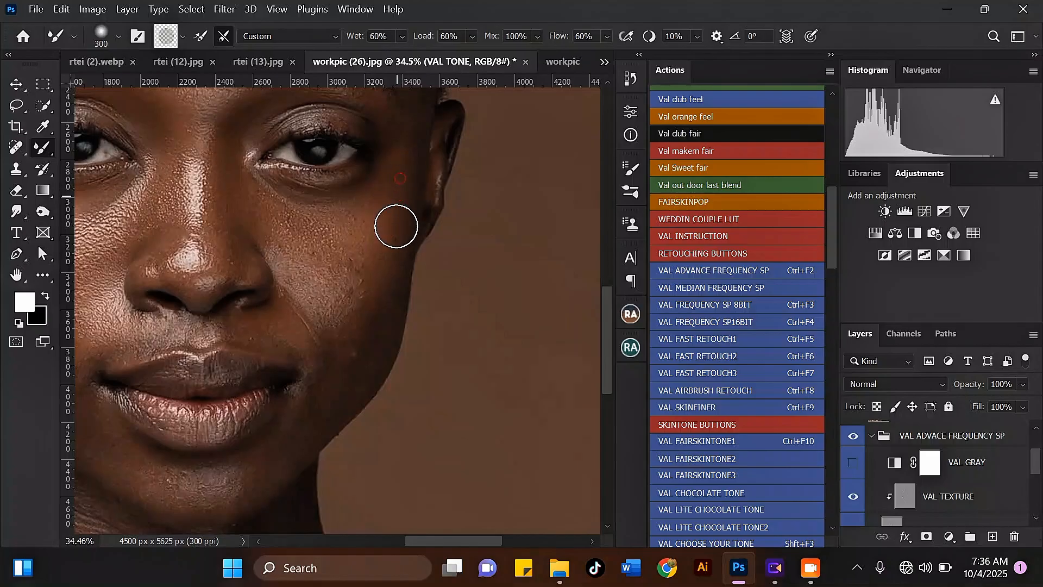
Step: Enlarge the brush to 400 px and sweep across the skin below the lower lip toward the chin
scroll(366, 261, down, 2)
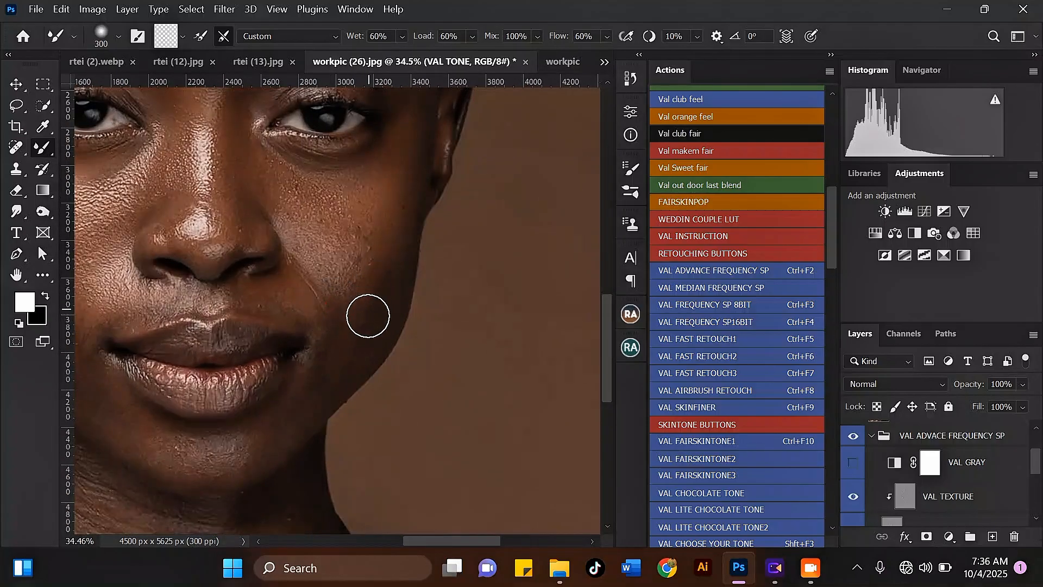
scroll(361, 323, down, 3)
scroll(361, 315, up, 3)
key(bracketleft)
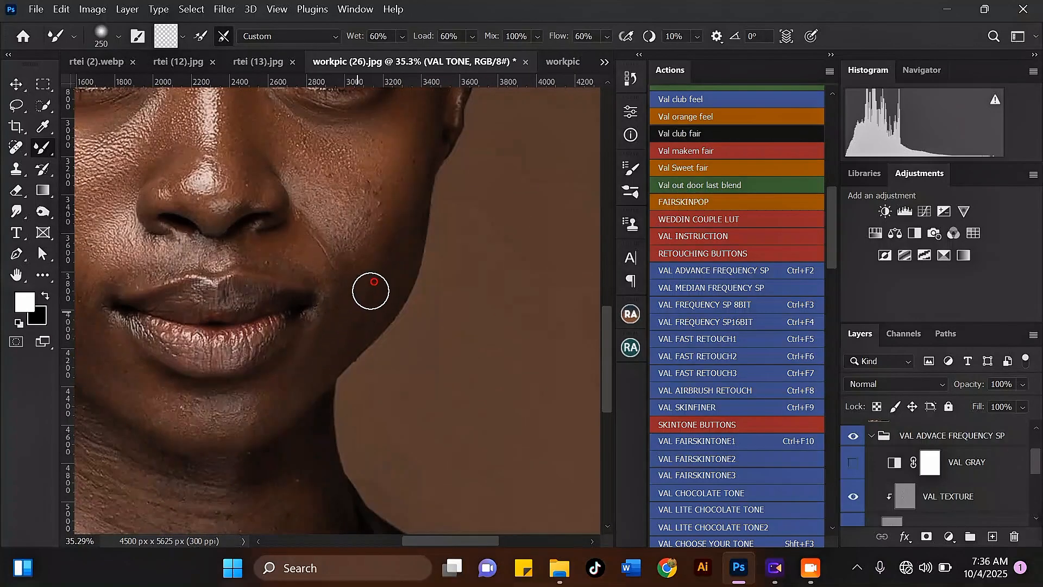
scroll(333, 355, down, 3)
scroll(326, 319, up, 3)
key(bracketright)
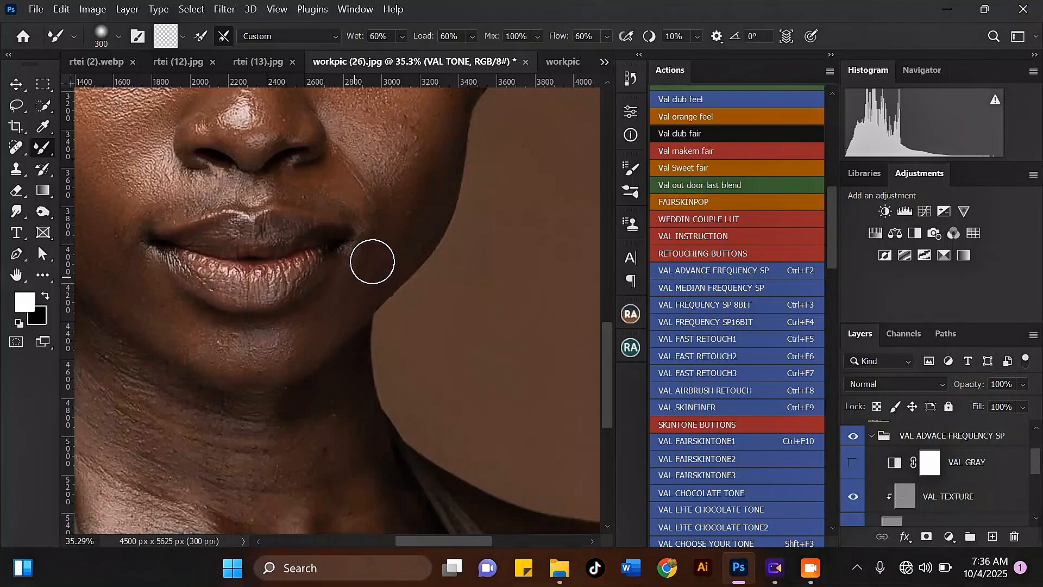
scroll(380, 250, down, 4)
scroll(294, 294, up, 3)
key(bracketright)
mouse_move(214, 290)
mouse_down()
mouse_move(234, 320)
mouse_move(265, 329)
mouse_move(328, 322)
mouse_up()
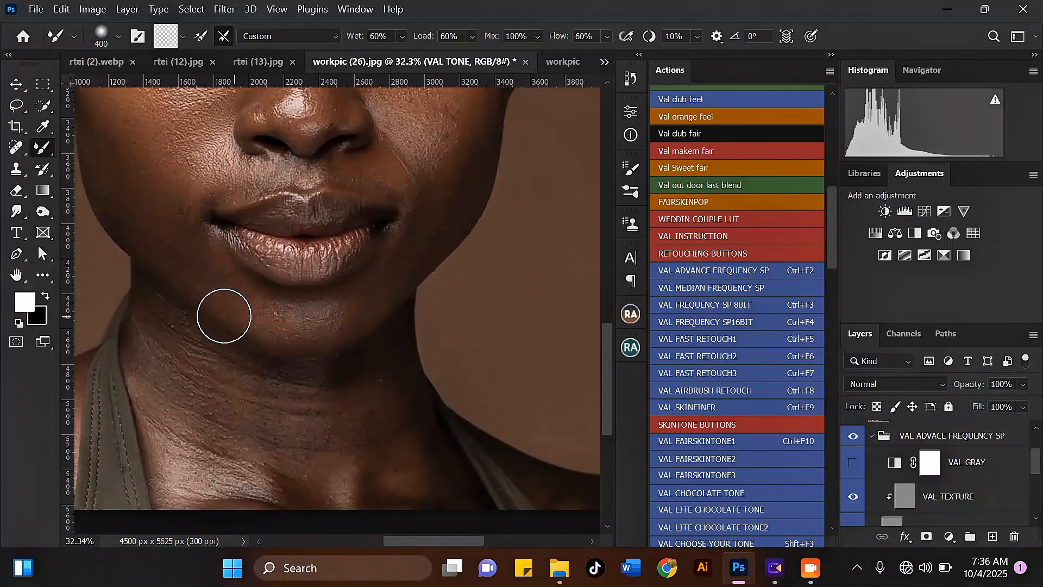
Step: Reduce the brush to 300 px and blend the left cheek beside the mouth with an outward stroke
key(bracketleft)
scroll(206, 272, down, 2)
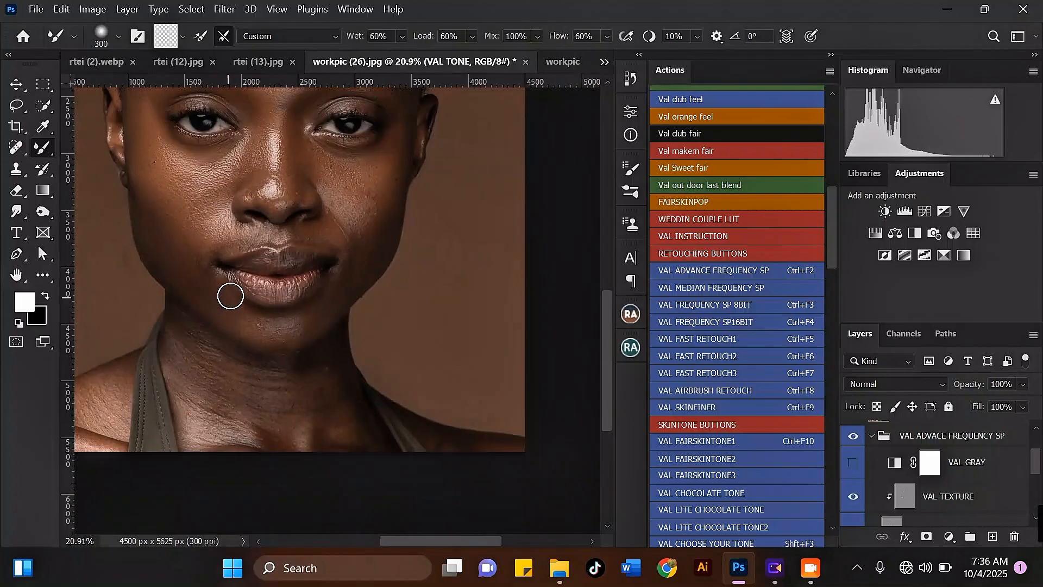
scroll(230, 296, up, 2)
mouse_move(237, 268)
mouse_down()
mouse_move(203, 266)
mouse_move(205, 286)
mouse_move(168, 270)
mouse_move(167, 294)
mouse_move(156, 270)
mouse_move(171, 303)
mouse_move(147, 283)
mouse_move(138, 246)
mouse_move(180, 307)
mouse_move(129, 240)
mouse_up()
Step: Dab a short 300 px stroke beside the nostril above the upper lip
key(bracketright)
scroll(151, 267, down, 4)
scroll(305, 245, up, 3)
key(bracketleft)
mouse_move(281, 272)
mouse_down()
mouse_move(271, 277)
mouse_move(289, 279)
mouse_up()
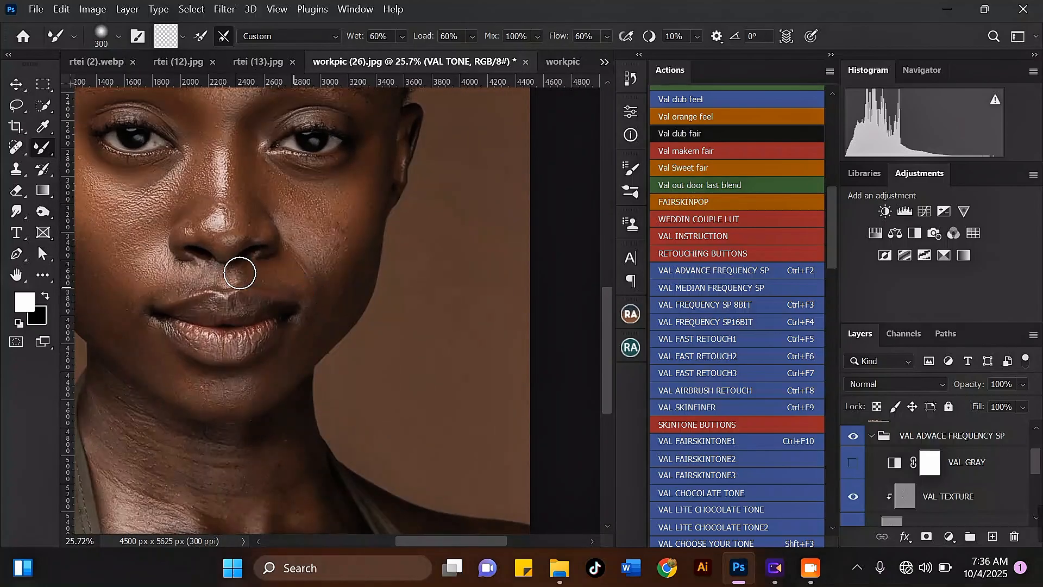
Step: Blend the right cheek below the eye with a 300 px stroke toward the jaw
scroll(246, 255, down, 1)
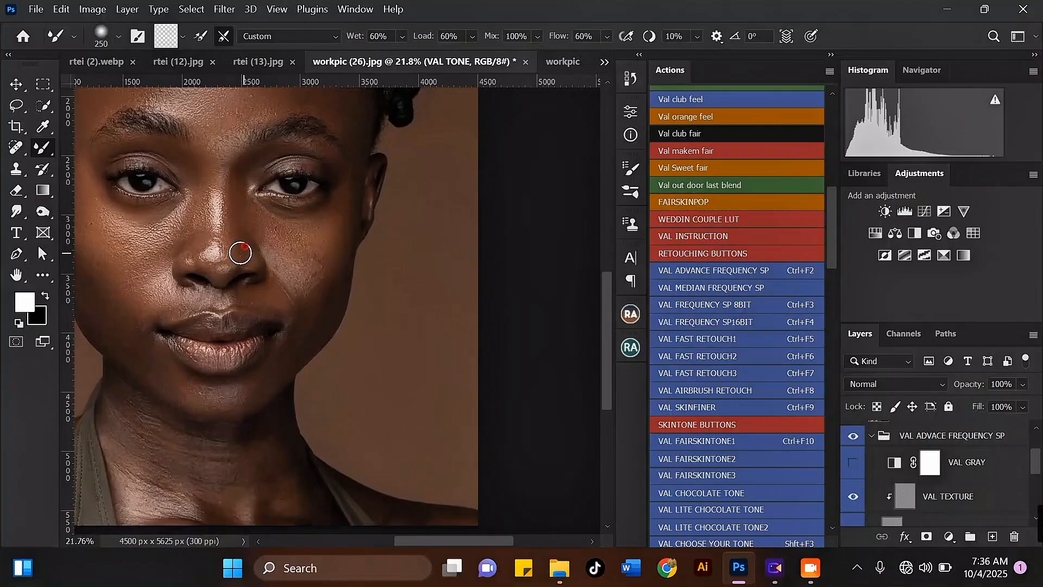
scroll(251, 234, up, 2)
key(bracketright)
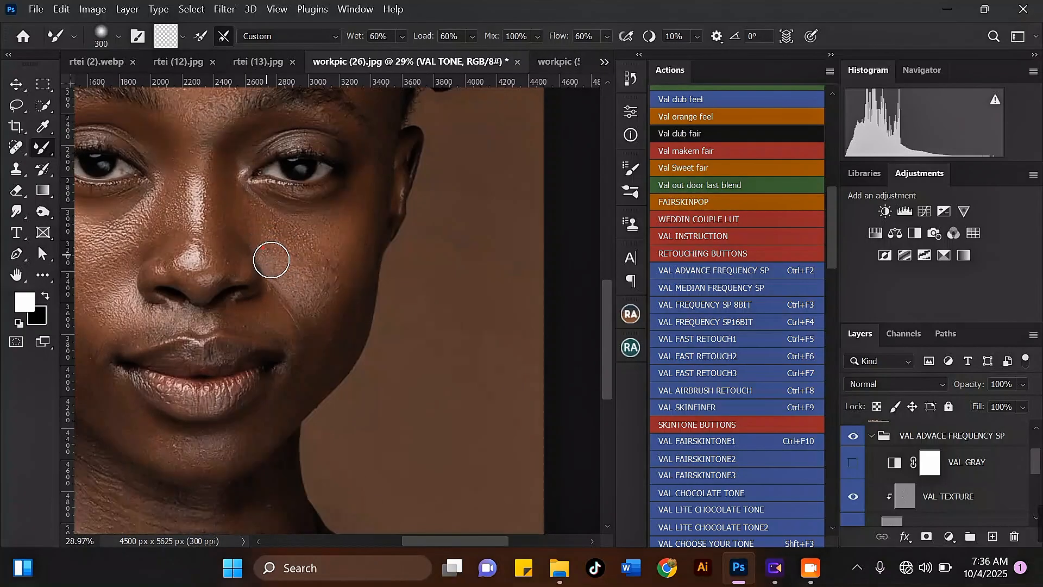
mouse_move(270, 256)
mouse_down()
mouse_move(324, 277)
mouse_move(311, 262)
mouse_move(332, 288)
mouse_up()
Step: Toggle the VAL ADVACE FREQUENCY SP group's visibility off and on to compare before and after
scroll(326, 283, down, 7)
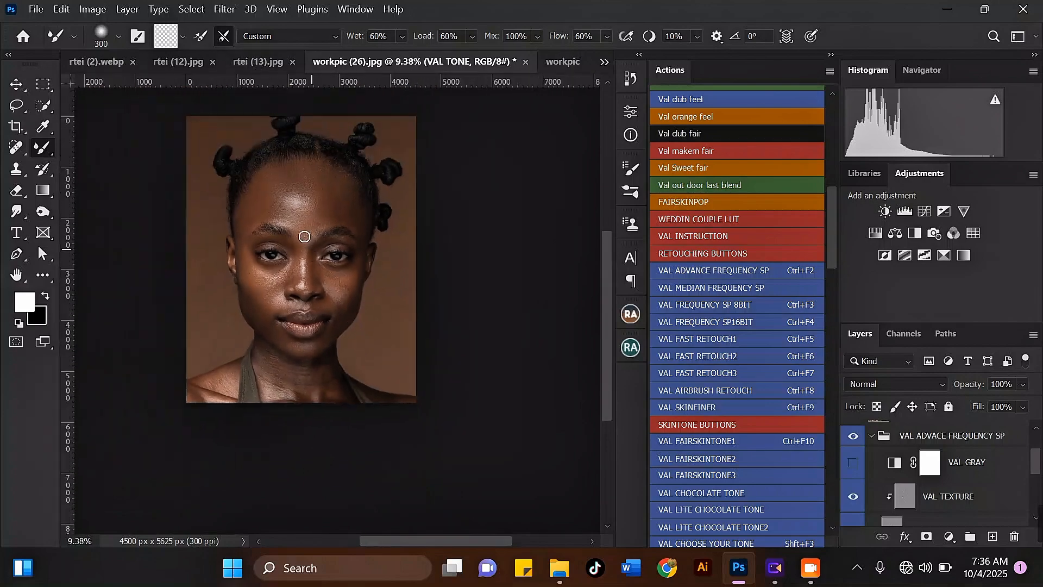
scroll(300, 193, up, 1)
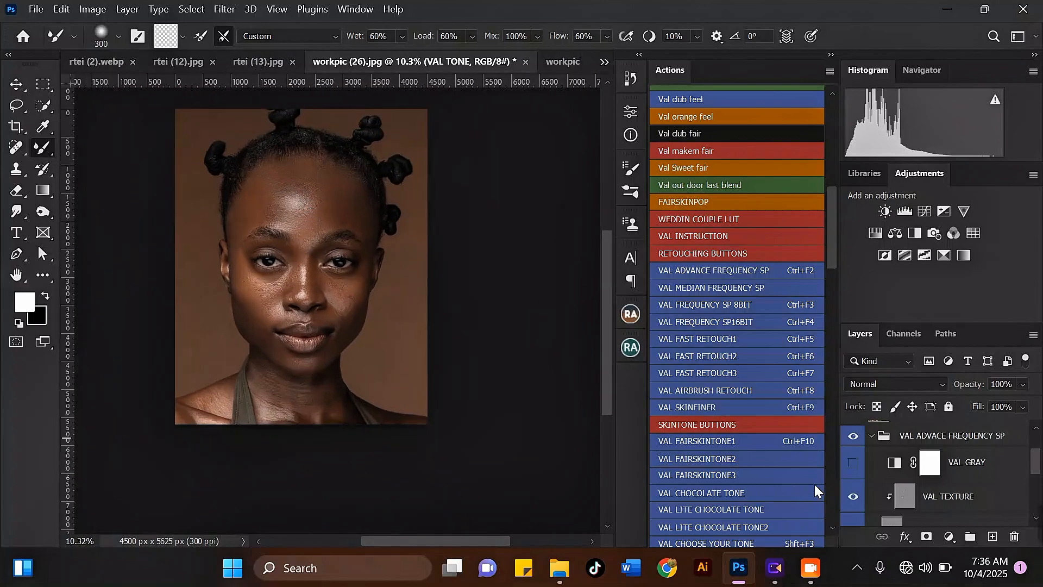
click(854, 440)
click(853, 437)
click(853, 438)
click(853, 439)
Step: Blend the right cheek with downward strokes from under the eye and from beside the nostril toward the jaw
scroll(360, 353, up, 6)
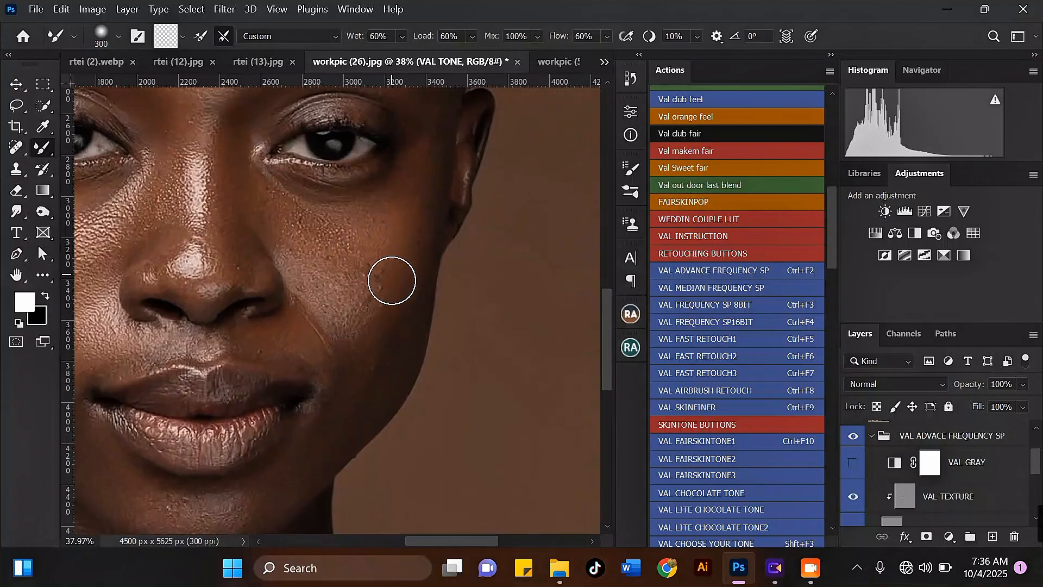
mouse_move(391, 280)
mouse_down()
mouse_move(390, 317)
mouse_move(360, 386)
mouse_move(384, 343)
mouse_move(307, 357)
mouse_up()
key(bracketleft)
key(bracketleft)
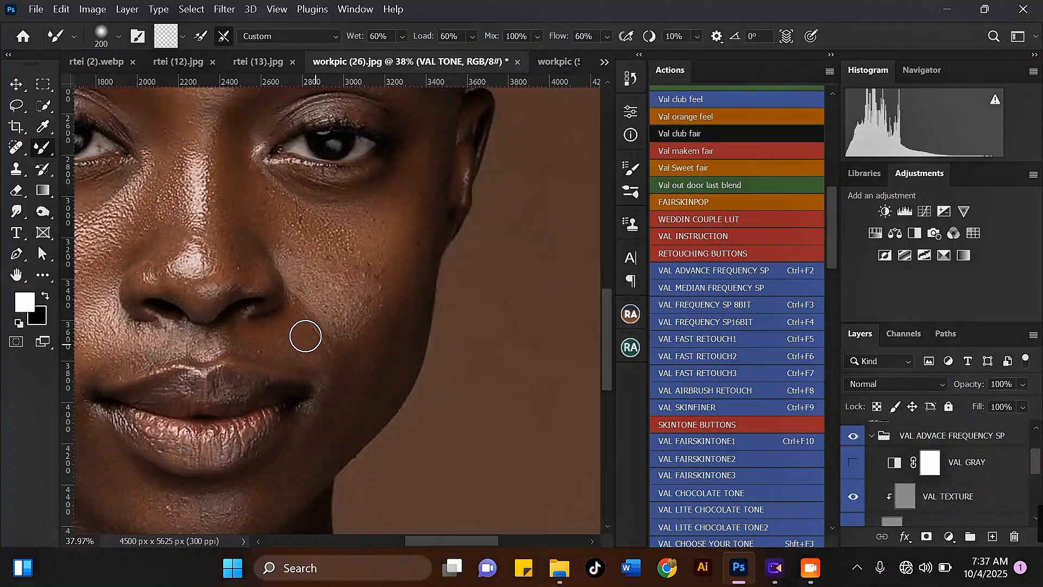
scroll(321, 386, up, 2)
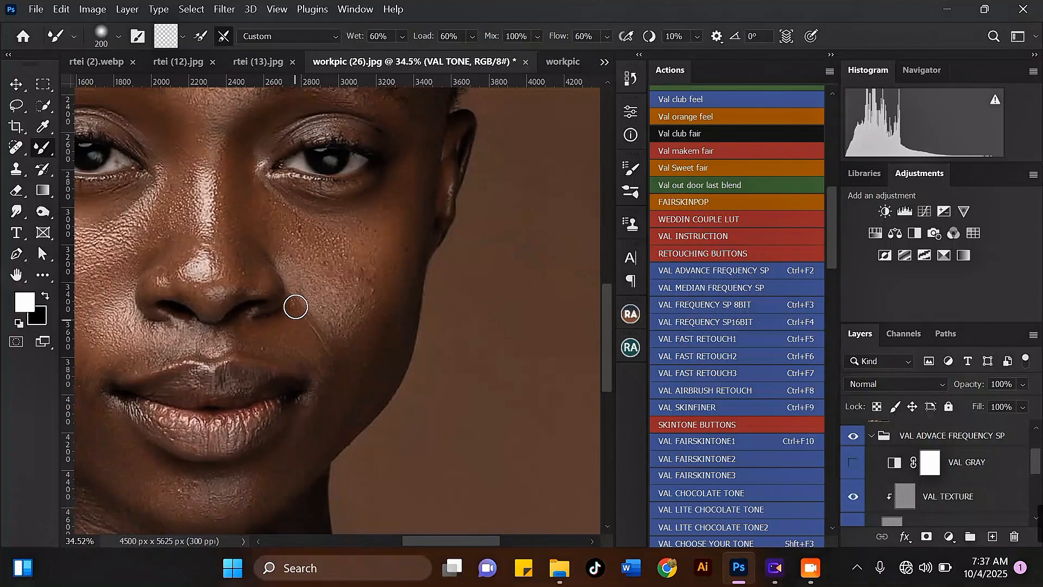
key(bracketright)
key(bracketright)
mouse_move(298, 275)
mouse_down()
mouse_move(290, 298)
mouse_move(269, 231)
mouse_move(299, 277)
mouse_move(307, 251)
mouse_move(349, 256)
mouse_move(389, 229)
mouse_move(405, 233)
mouse_move(360, 346)
mouse_move(376, 346)
mouse_move(396, 294)
mouse_move(366, 380)
mouse_up()
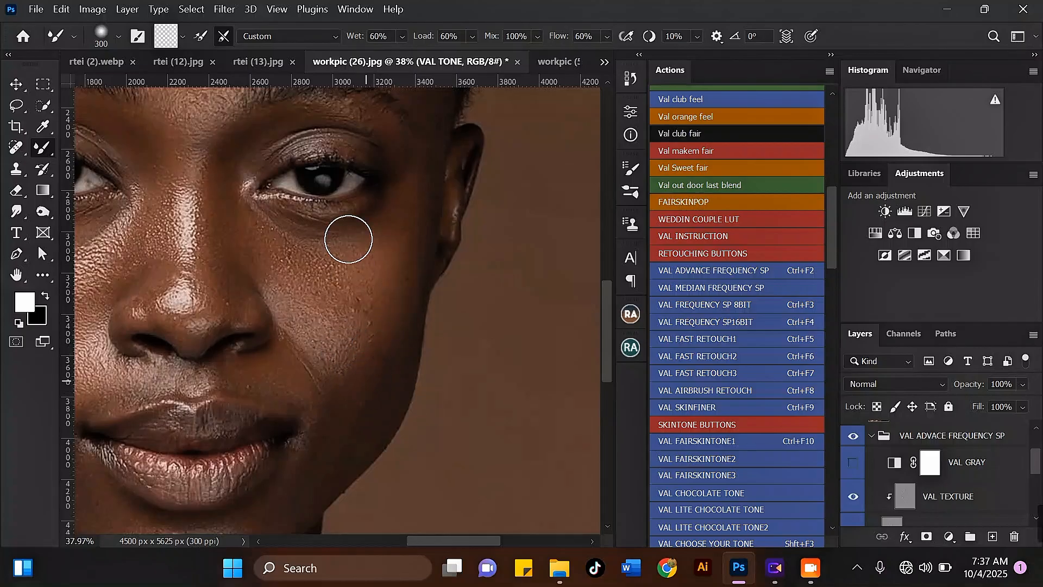
Step: Stroke the lower right cheek upward toward the nose
scroll(347, 240, down, 4)
scroll(371, 375, up, 3)
mouse_move(360, 327)
mouse_down()
mouse_move(375, 217)
mouse_move(350, 205)
mouse_move(366, 193)
mouse_move(358, 233)
mouse_move(296, 266)
mouse_up()
Step: Shrink the brush to 250 px and blend down the nose bridge from between the eyes
scroll(298, 269, down, 3)
key([)
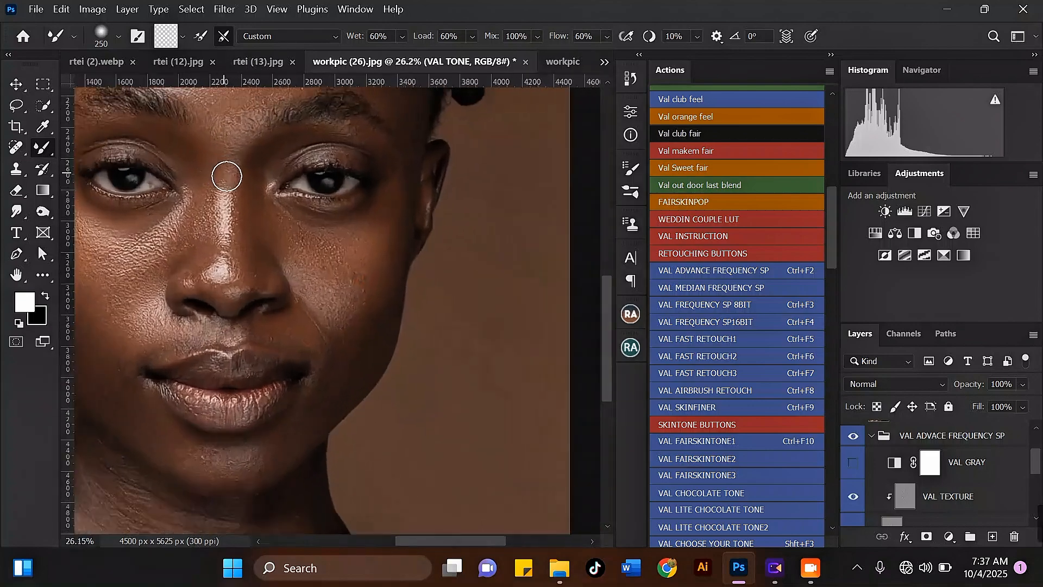
scroll(228, 174, up, 2)
drag(253, 229, 256, 277)
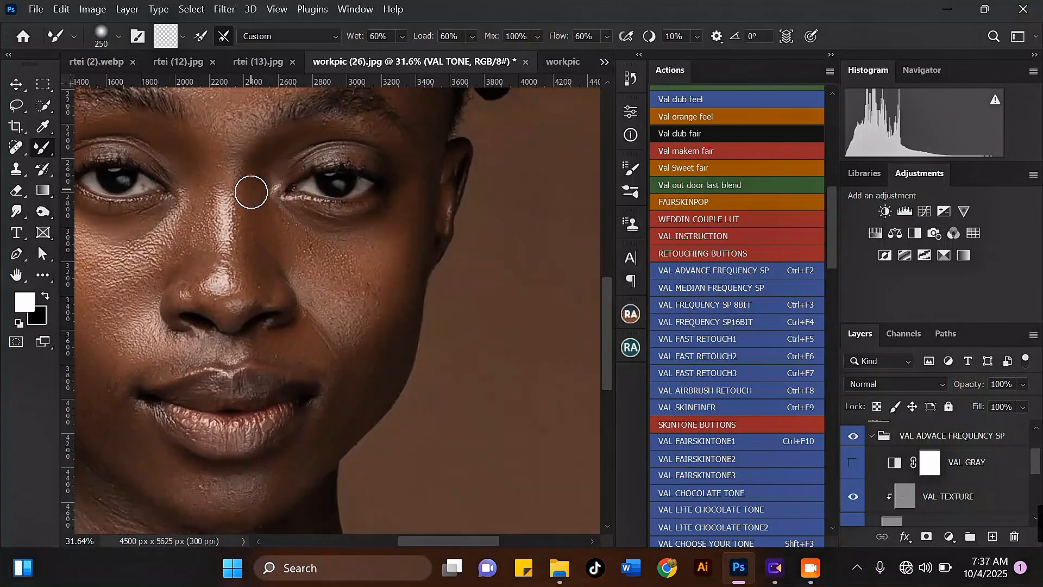
mouse_move(251, 192)
mouse_down()
mouse_move(206, 202)
mouse_move(201, 241)
mouse_move(208, 220)
mouse_move(189, 243)
mouse_move(203, 251)
mouse_move(213, 282)
mouse_up()
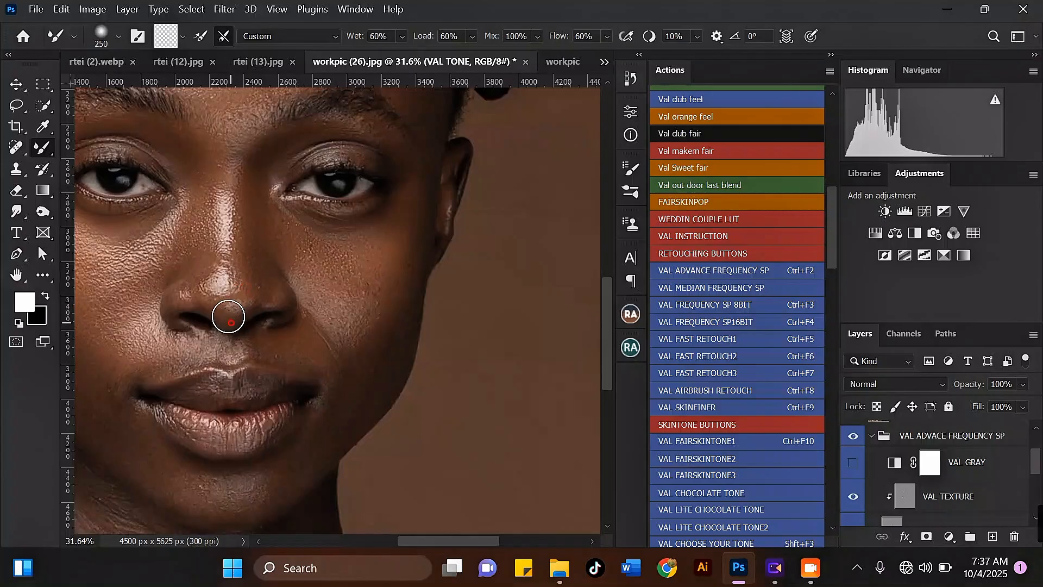
Step: Enlarge the brush to 300 px and dab the area between the brows
scroll(225, 296, down, 4)
scroll(254, 156, up, 3)
key(])
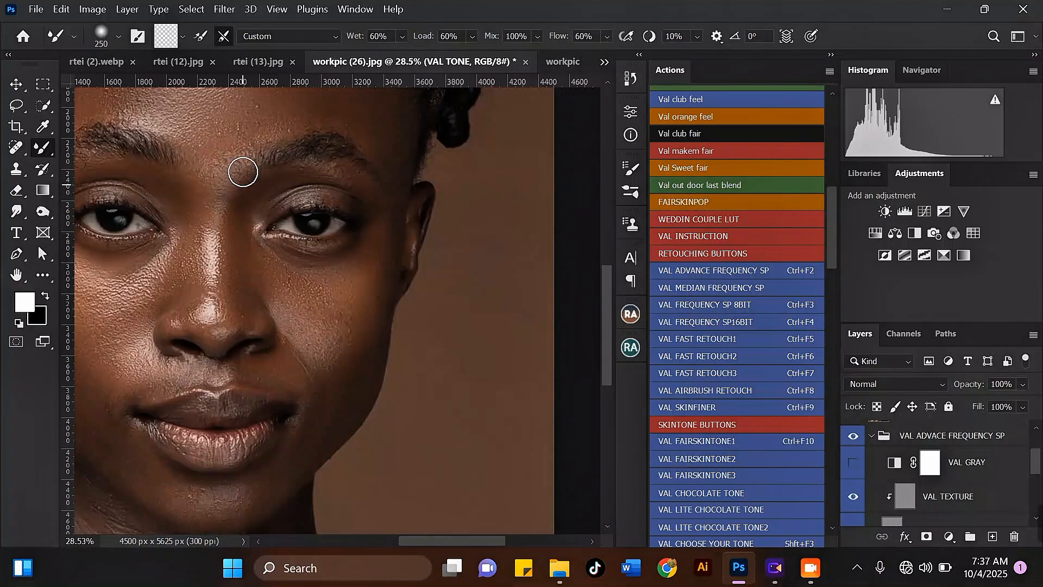
drag(245, 185, 252, 177)
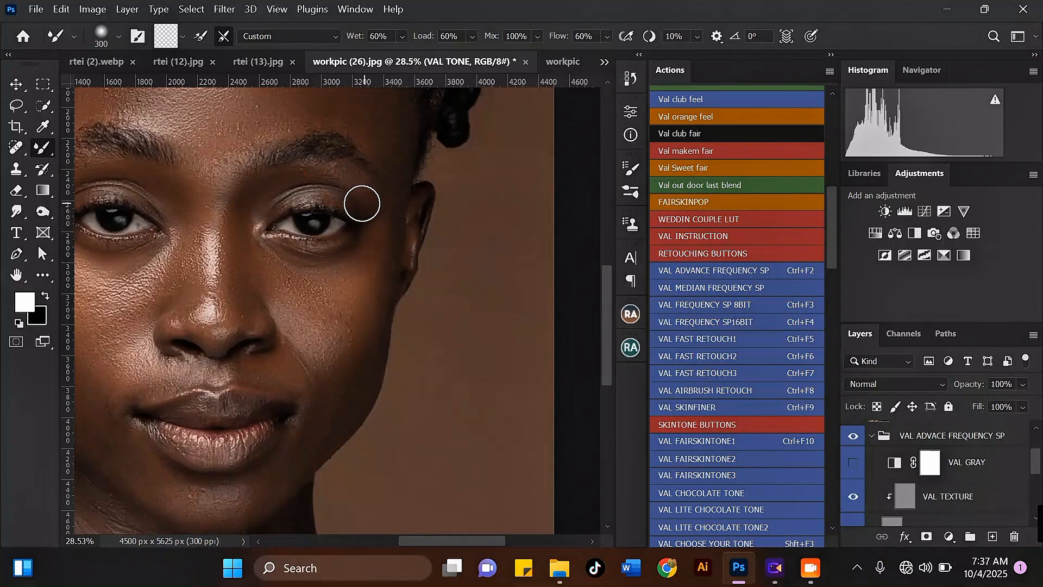
Step: Review the forehead and whole face at several zoom levels while adjusting the brush size
scroll(252, 131, down, 2)
key(])
scroll(257, 162, up, 1)
scroll(256, 163, down, 2)
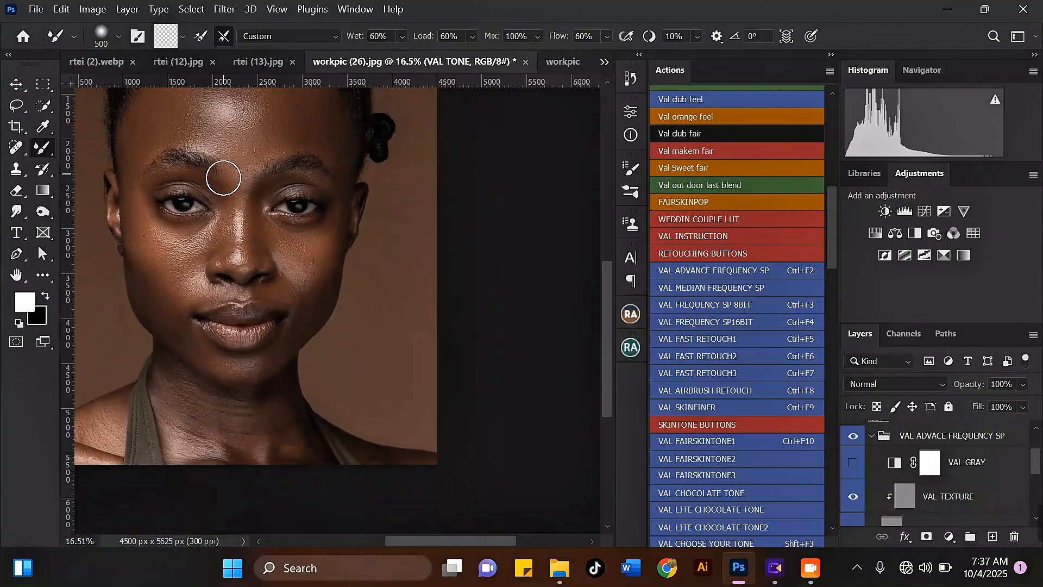
key(])
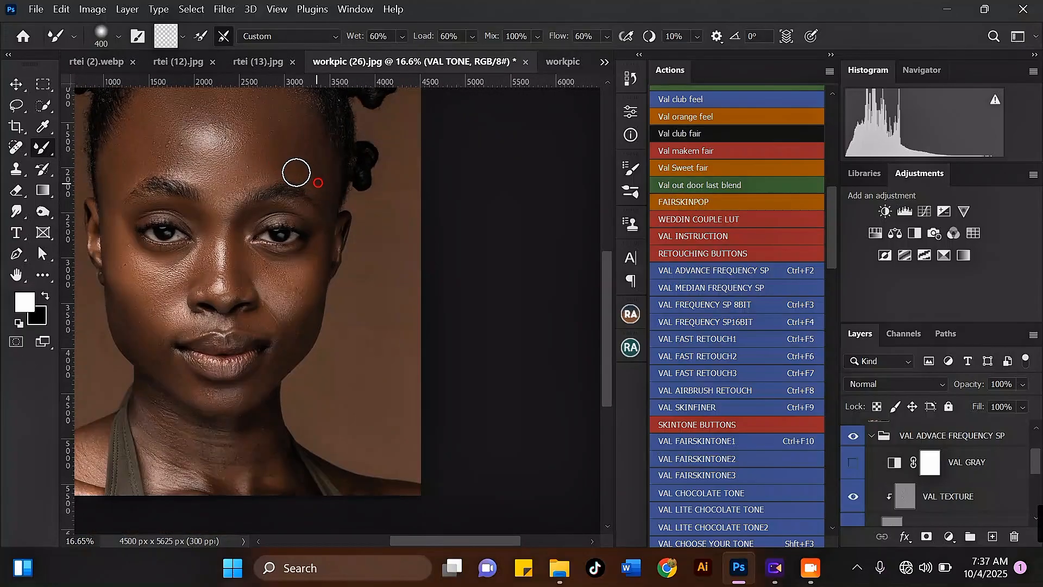
scroll(279, 179, down, 1)
scroll(214, 116, up, 2)
key(])
key(])
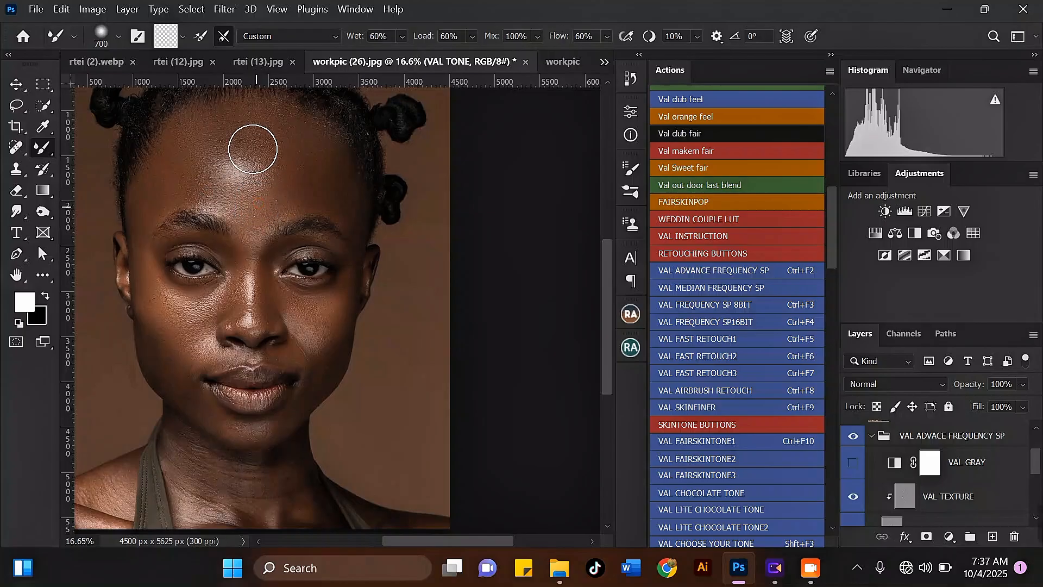
scroll(232, 267, down, 2)
scroll(232, 267, up, 3)
key(bracketleft)
key(bracketleft)
key(bracketleft)
key(bracketleft)
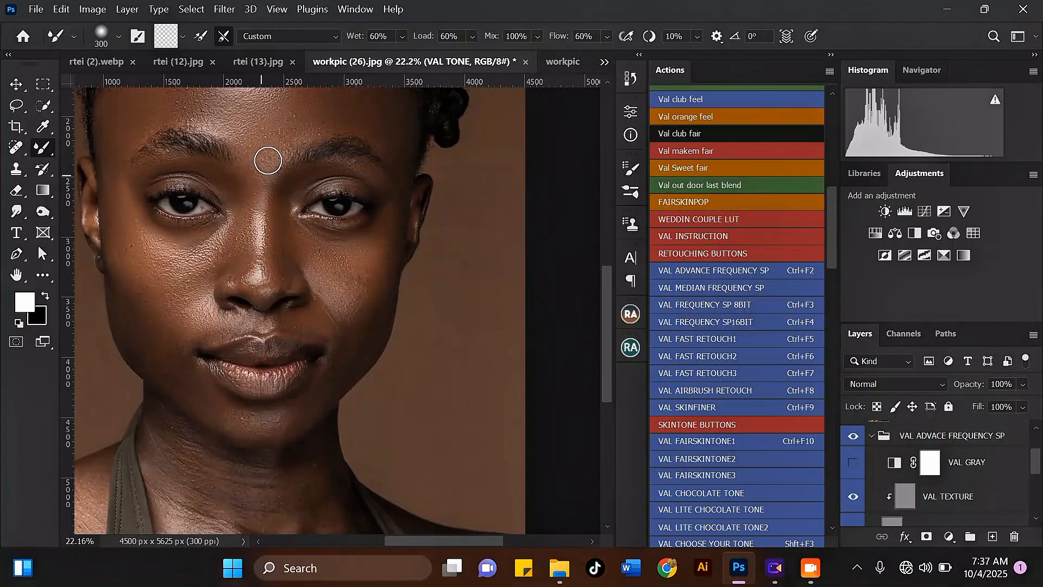
scroll(249, 149, down, 3)
scroll(210, 205, up, 2)
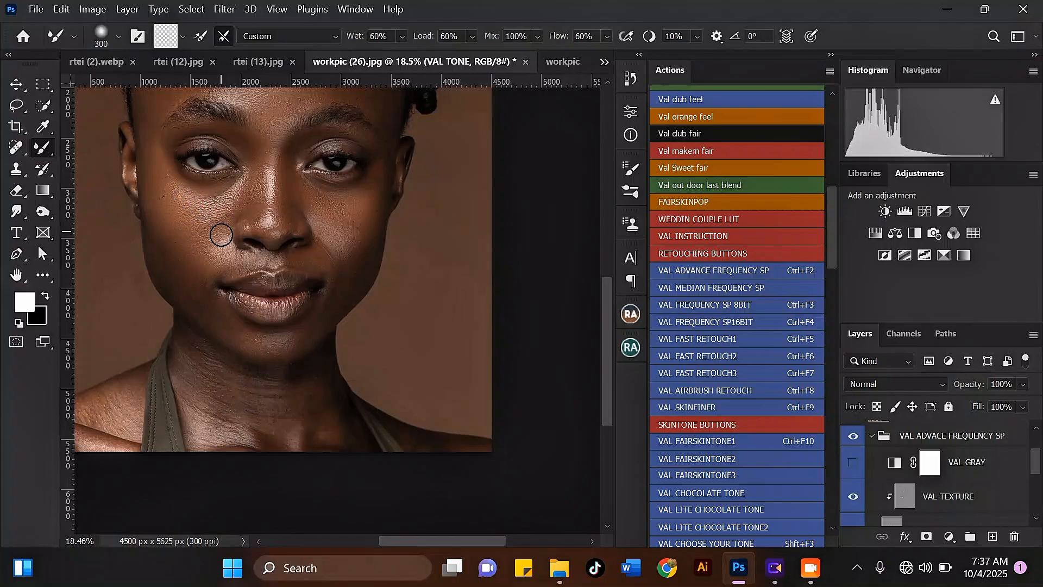
scroll(221, 232, down, 3)
scroll(284, 200, up, 4)
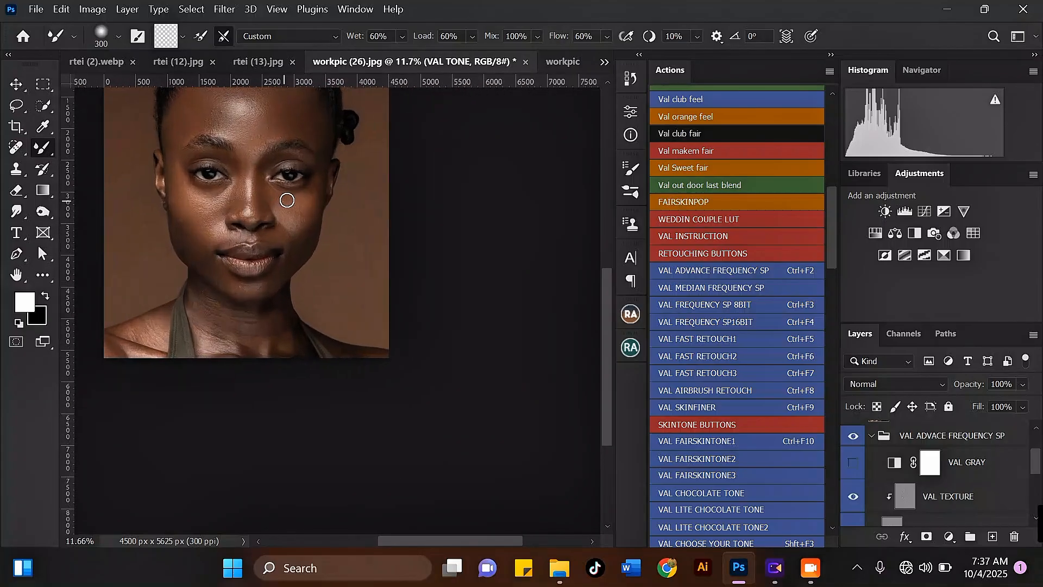
Step: Blend beside the right nostril and the left mouth corner with short strokes at 250 and 300 px
key(bracketright)
scroll(310, 231, up, 1)
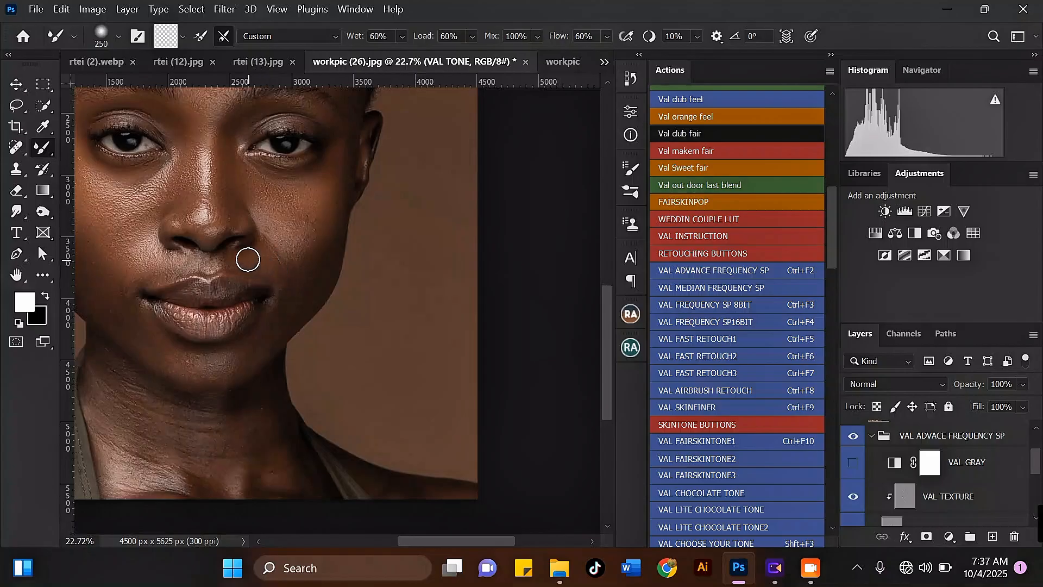
drag(285, 245, 325, 211)
key(])
mouse_move(206, 316)
mouse_down()
mouse_move(228, 338)
mouse_move(173, 288)
mouse_up()
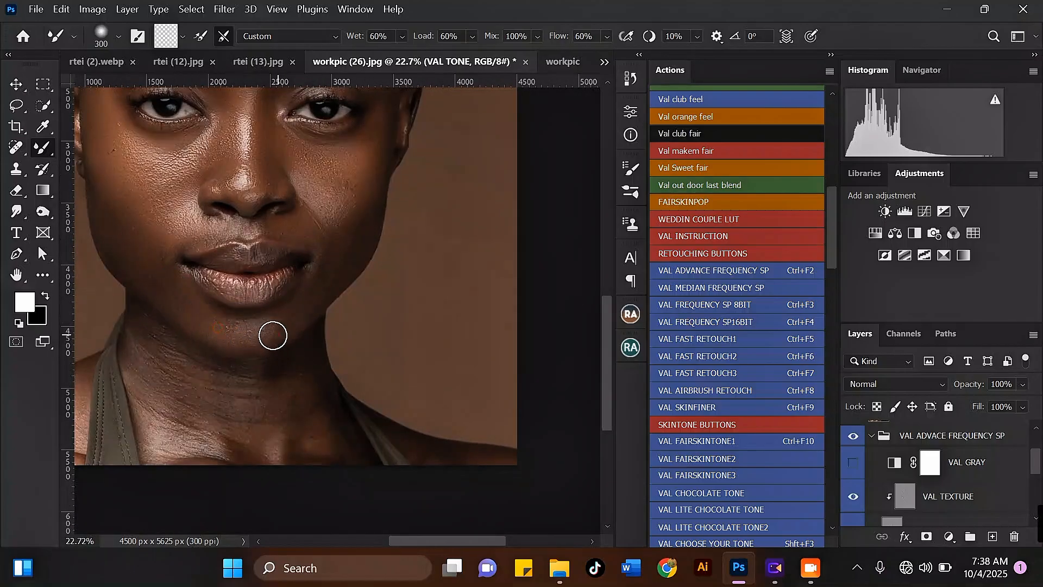
Step: Enlarge the brush to 400 px and sweep along the jaw and upper neck below the chin
scroll(284, 289, down, 5)
key(])
key(])
scroll(212, 320, up, 6)
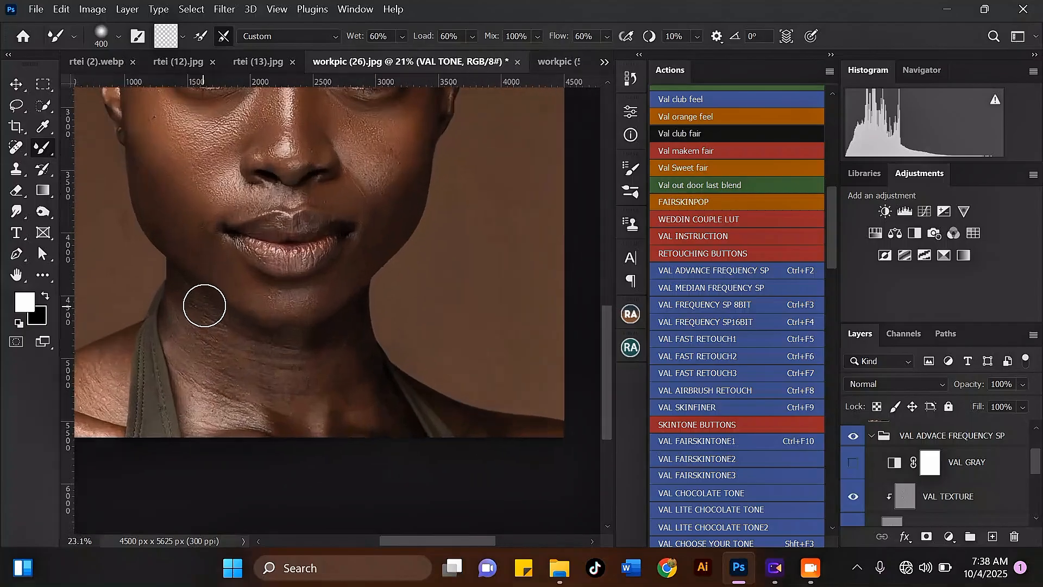
mouse_move(203, 315)
mouse_down()
mouse_move(223, 353)
mouse_move(214, 330)
mouse_move(311, 371)
mouse_move(200, 317)
mouse_move(208, 373)
mouse_move(240, 391)
mouse_move(206, 322)
mouse_move(244, 375)
mouse_move(281, 387)
mouse_move(302, 381)
mouse_move(311, 363)
mouse_move(350, 364)
mouse_move(358, 336)
mouse_move(335, 367)
mouse_move(337, 387)
mouse_move(290, 387)
mouse_move(327, 380)
mouse_move(341, 350)
mouse_up()
key(bracketright)
mouse_move(345, 353)
mouse_down()
mouse_move(231, 365)
mouse_move(243, 367)
mouse_move(215, 337)
mouse_move(188, 355)
mouse_move(201, 354)
mouse_move(231, 408)
mouse_move(202, 335)
mouse_move(222, 374)
mouse_move(318, 407)
mouse_move(356, 438)
mouse_move(361, 397)
mouse_move(374, 406)
mouse_move(366, 420)
mouse_move(315, 405)
mouse_move(313, 416)
mouse_move(258, 413)
mouse_move(282, 407)
mouse_up()
Step: Zoom around the face, mouth and neck while resizing the brush to inspect the blending
scroll(239, 364, down, 4)
scroll(195, 355, up, 3)
key(bracketleft)
scroll(288, 388, down, 6)
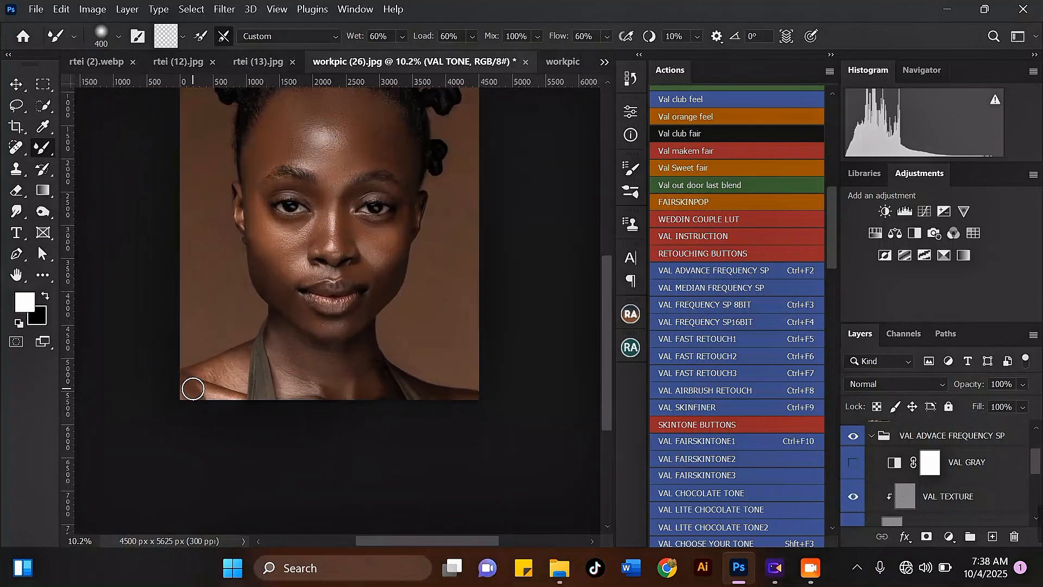
scroll(198, 380, up, 4)
key(bracketleft)
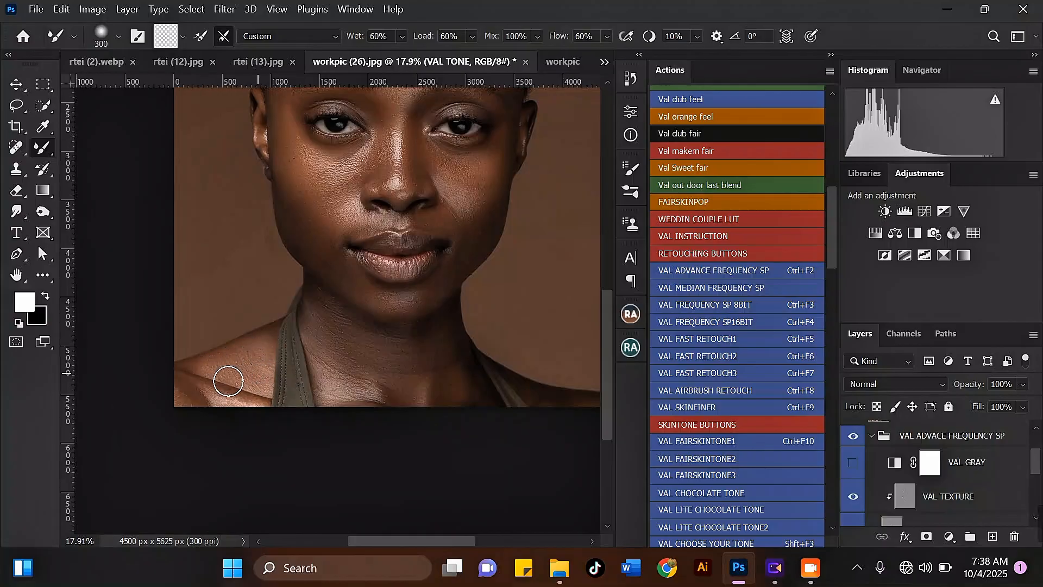
key(bracketright)
key(bracketright)
scroll(423, 433, down, 3)
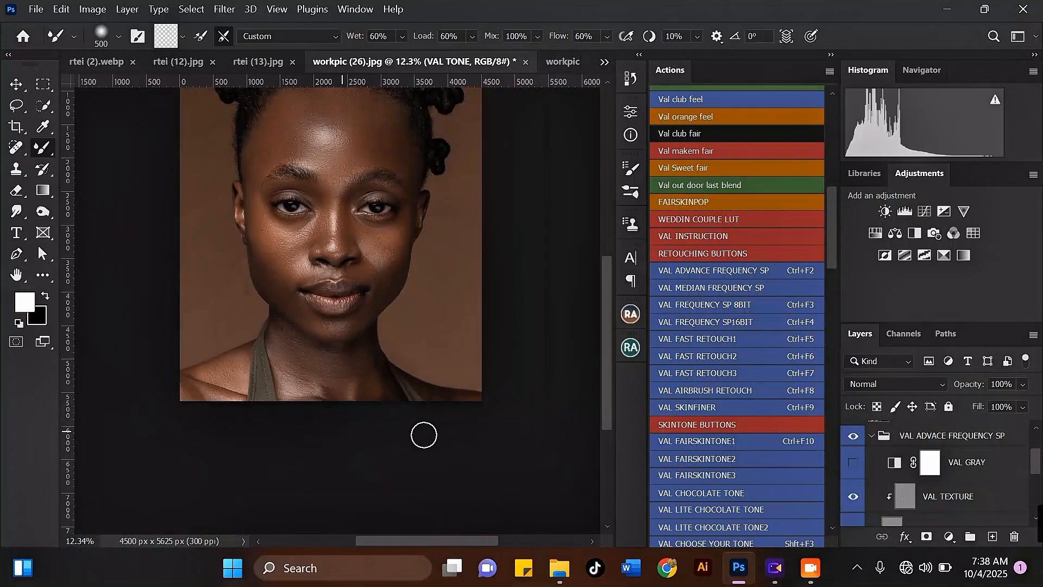
scroll(458, 404, up, 2)
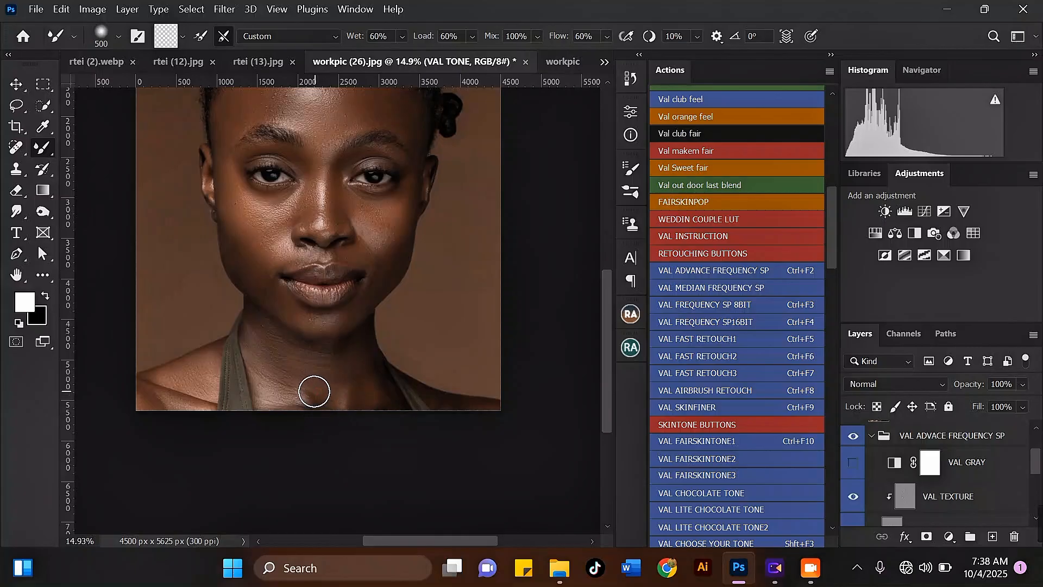
scroll(264, 268, up, 3)
key(bracketleft)
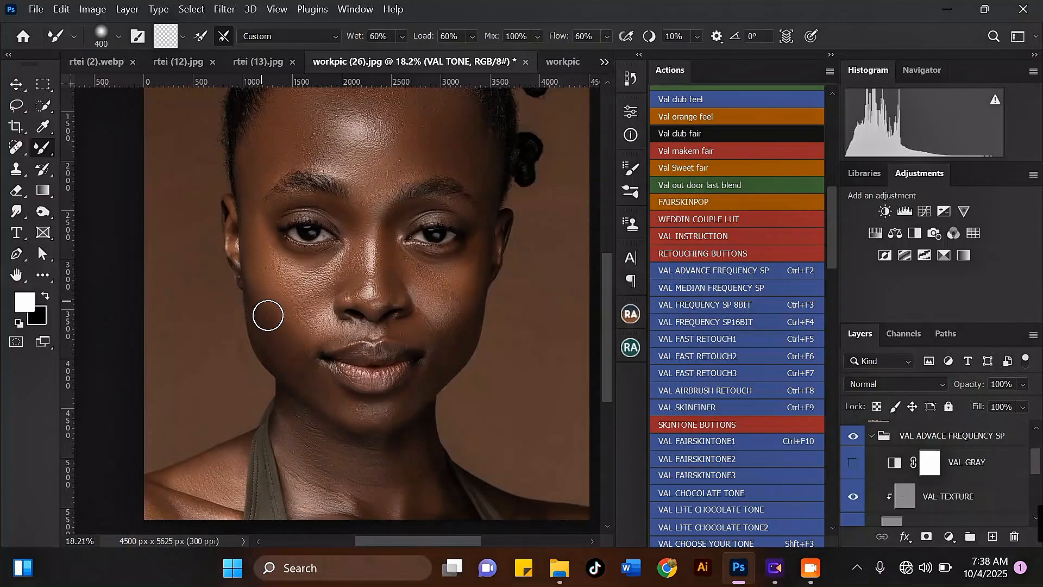
key(bracketleft)
scroll(273, 308, down, 2)
scroll(258, 347, up, 4)
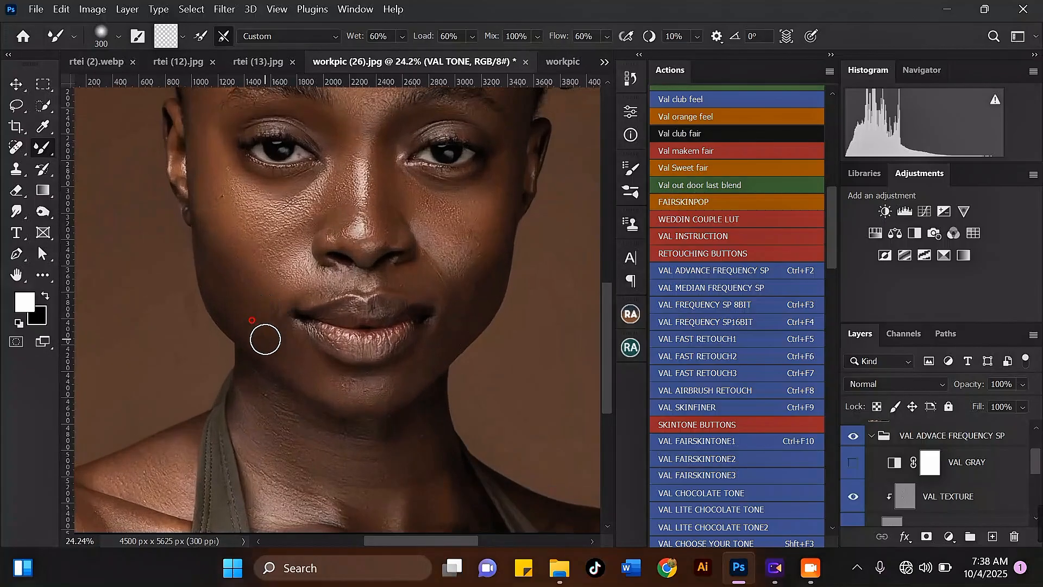
scroll(282, 288, up, 3)
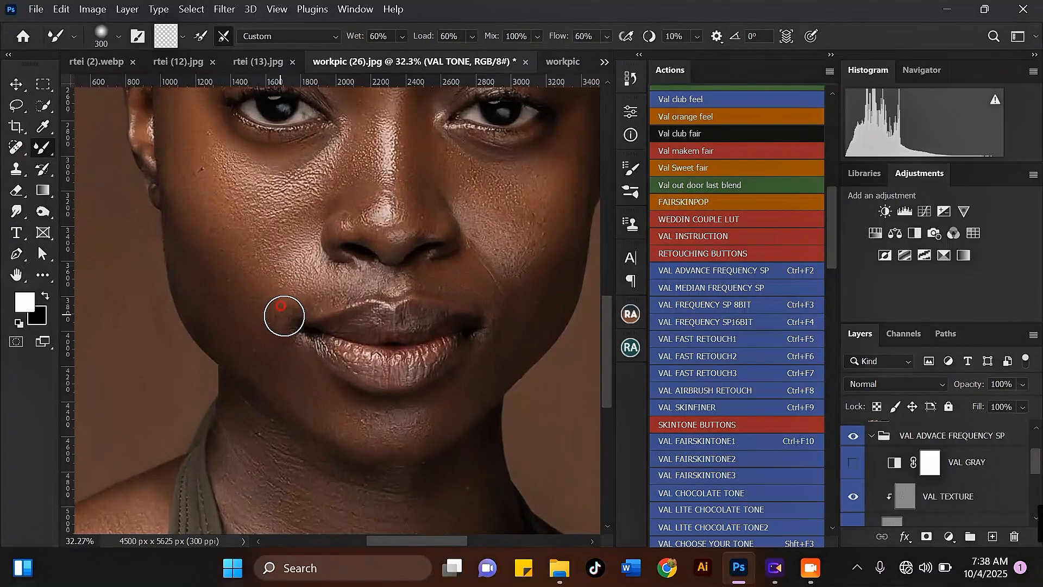
key(bracketleft)
key(bracketleft)
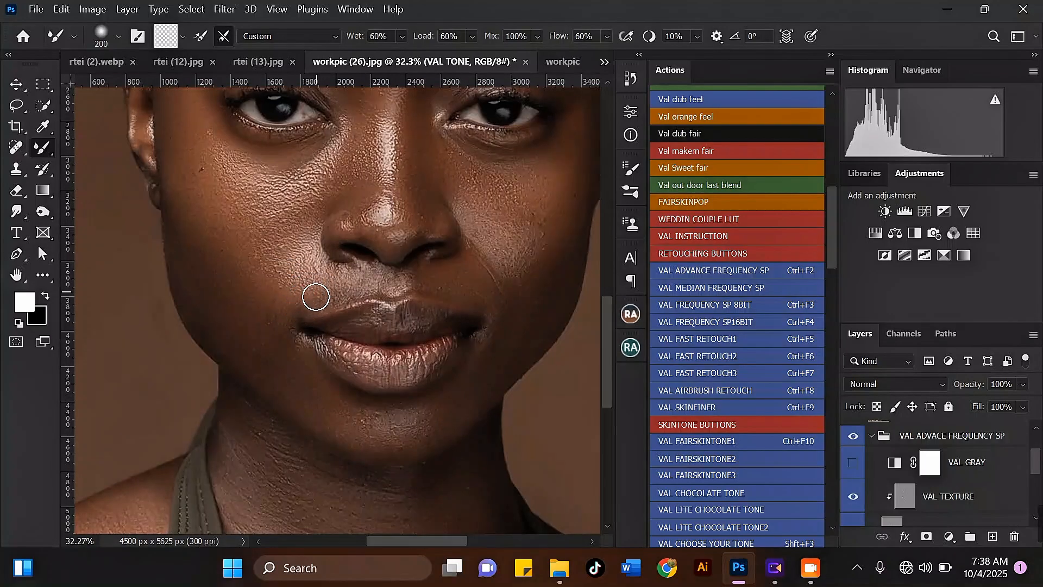
scroll(449, 354, down, 3)
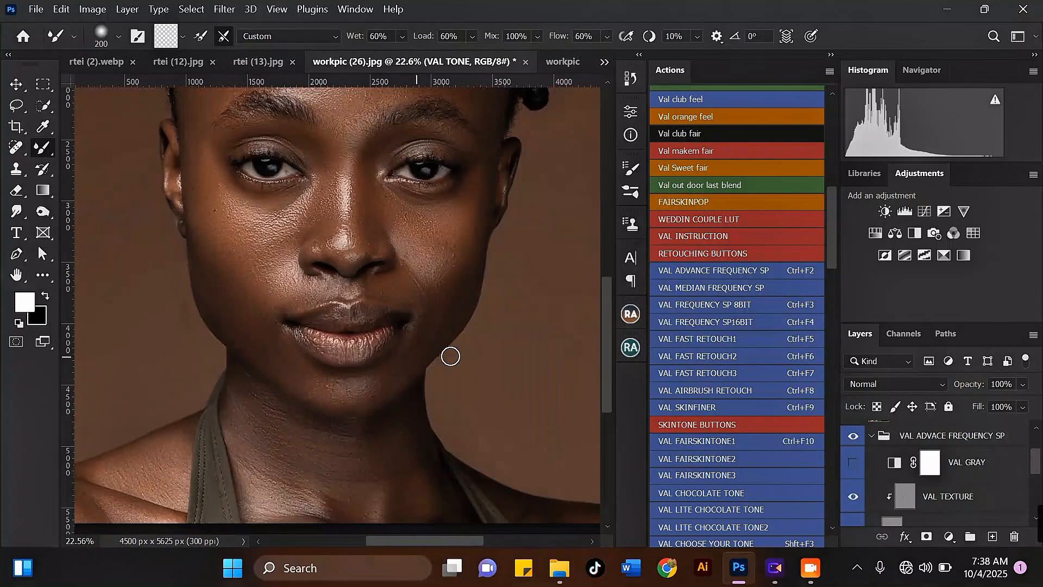
scroll(417, 296, up, 2)
scroll(381, 293, up, 2)
key(bracketleft)
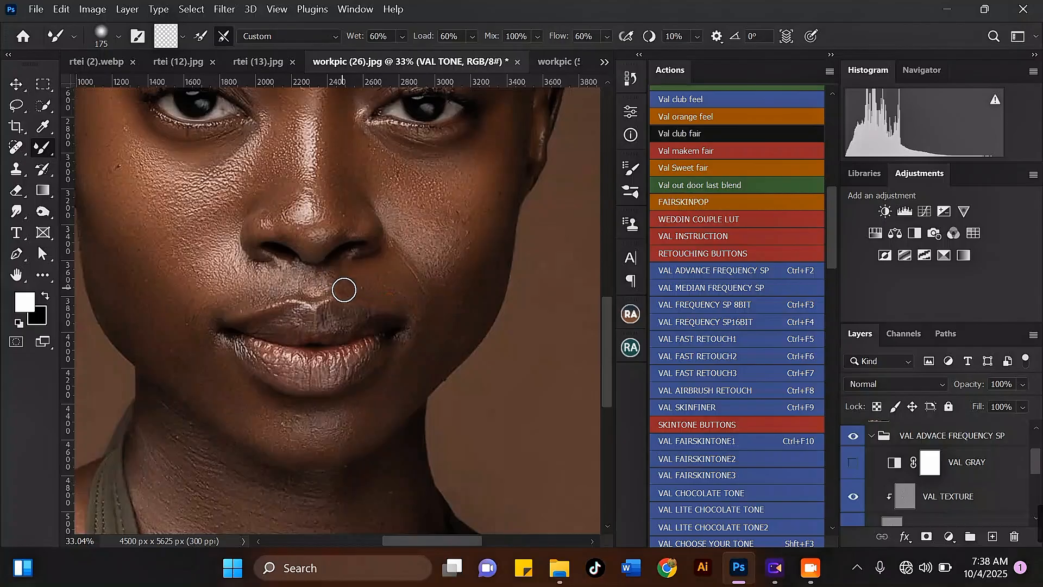
scroll(344, 293, down, 2)
scroll(380, 324, up, 2)
key(bracketright)
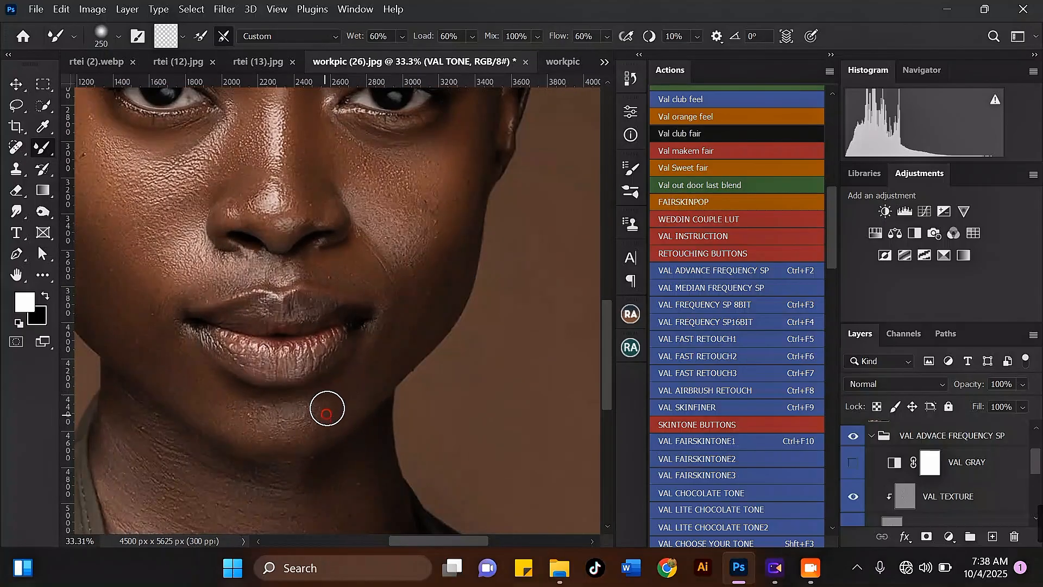
Step: Blend beside the nostril with a short Mixer Brush stroke at 200 px
key(bracketright)
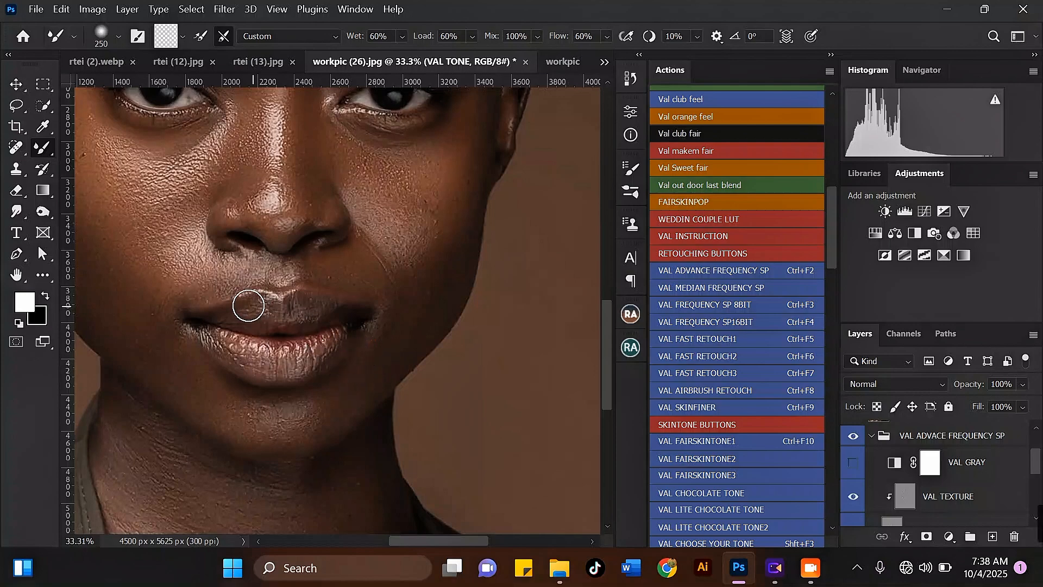
scroll(263, 299, down, 2)
scroll(296, 375, up, 2)
key(bracketright)
key(bracketleft)
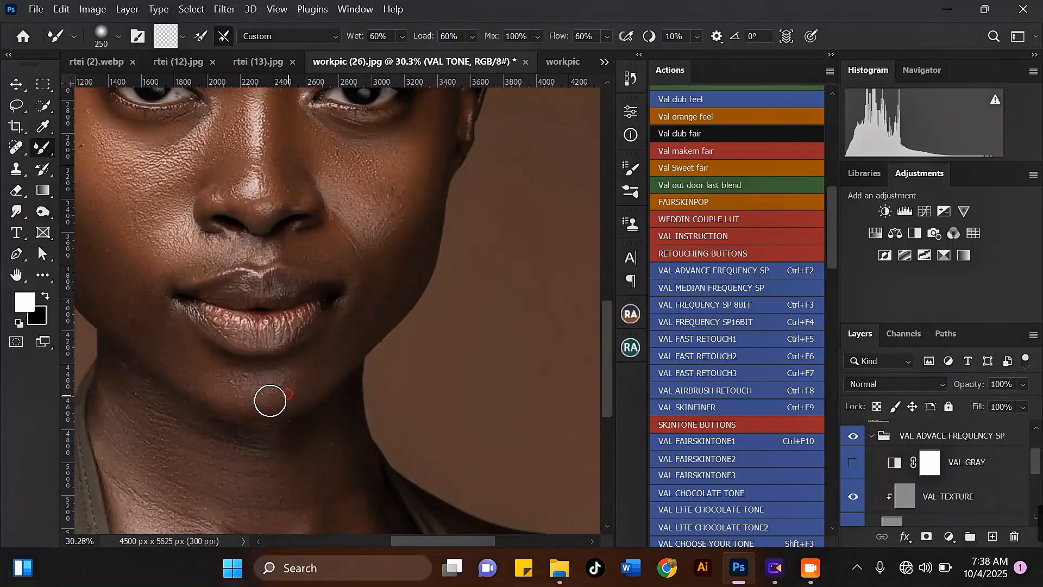
scroll(249, 389, down, 2)
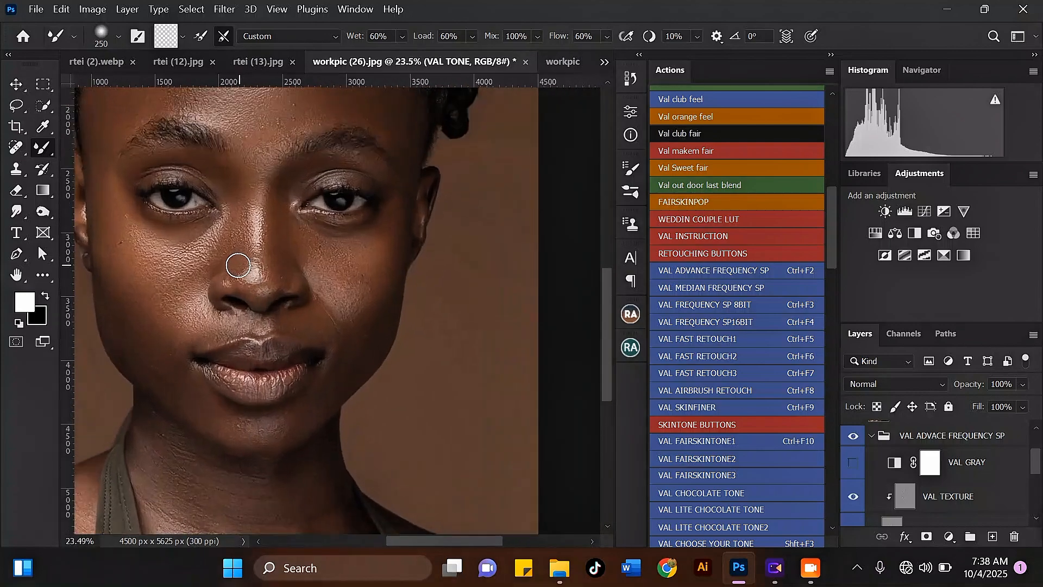
scroll(263, 318, up, 2)
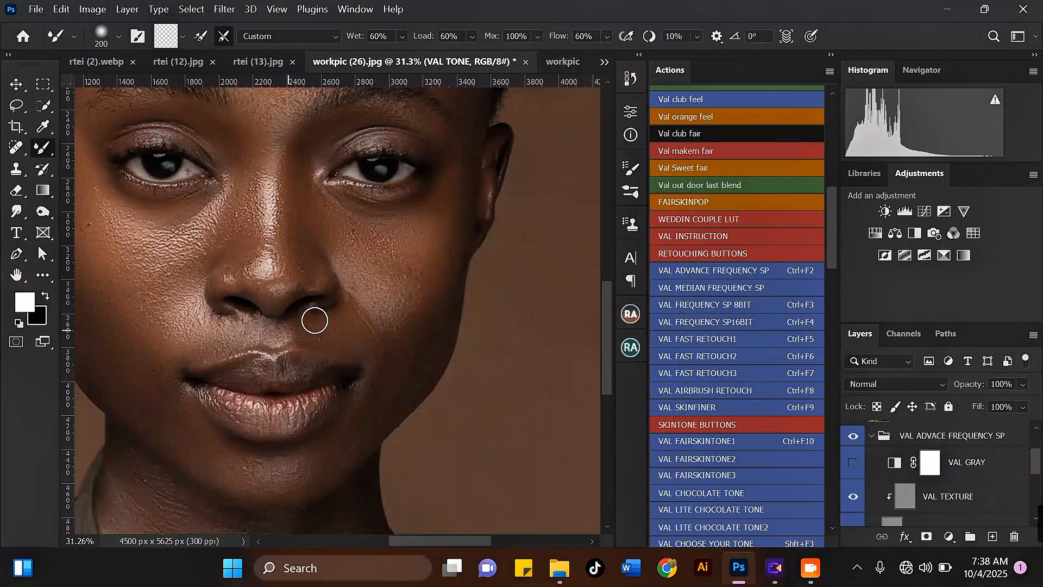
drag(309, 279, 277, 296)
Step: Enlarge the brush to 400 px and blend the cheek beside the nose with two strokes
scroll(277, 298, down, 2)
scroll(324, 274, up, 2)
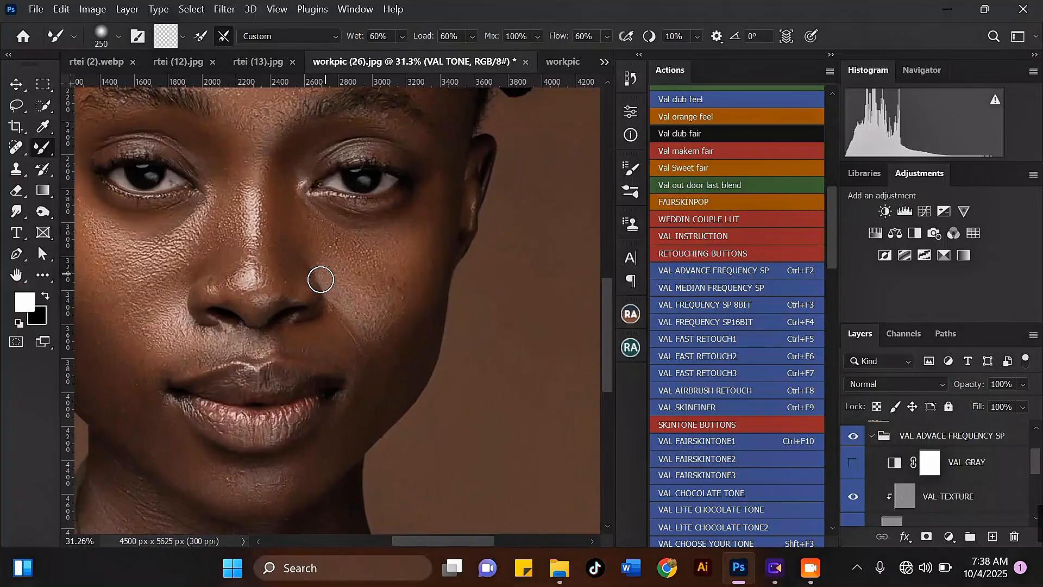
key(bracketright)
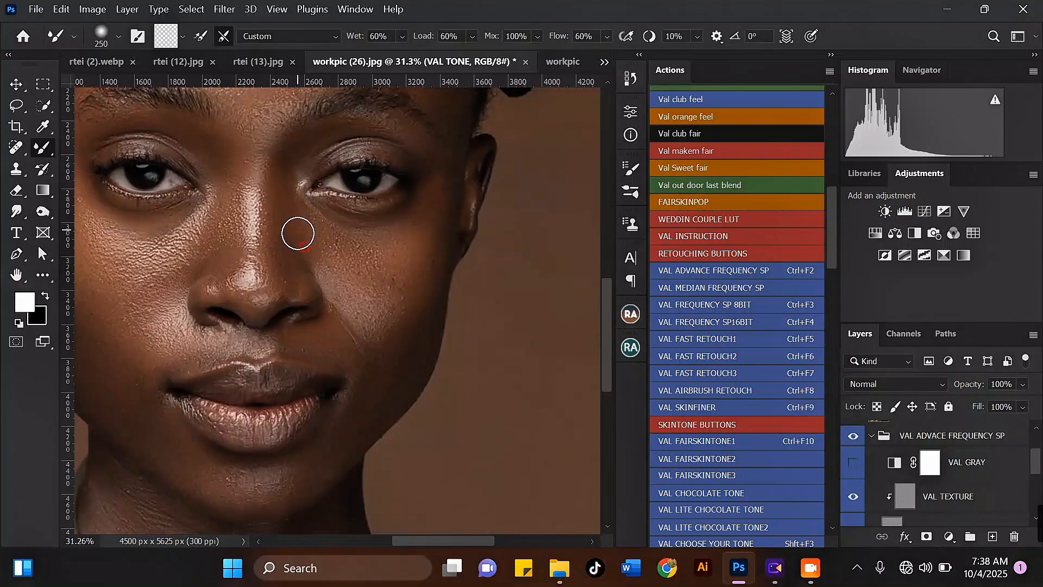
key(bracketright)
key(bracketright)
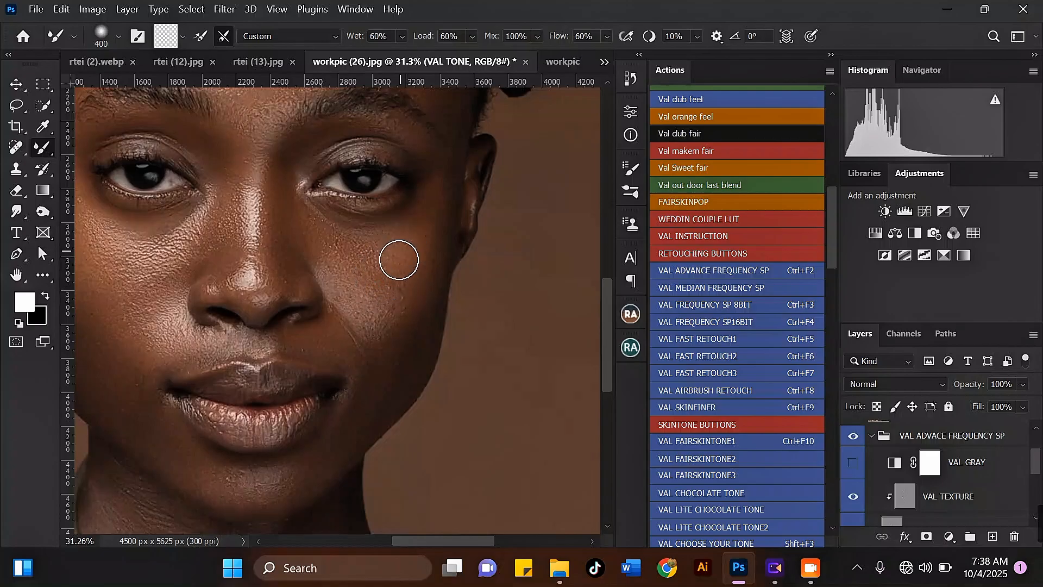
mouse_move(399, 260)
mouse_down()
mouse_move(390, 287)
mouse_move(408, 245)
mouse_move(407, 300)
mouse_move(420, 231)
mouse_move(397, 256)
mouse_move(397, 246)
mouse_move(385, 250)
mouse_move(407, 234)
mouse_move(420, 250)
mouse_move(393, 287)
mouse_move(414, 310)
mouse_up()
scroll(391, 237, down, 4)
scroll(370, 236, up, 3)
mouse_move(400, 255)
mouse_down()
mouse_move(392, 259)
mouse_move(407, 237)
mouse_move(381, 243)
mouse_up()
Step: Inspect the cheeks, nose, mouth and jaw at various zoom levels while adjusting the brush size
key(bracketleft)
scroll(360, 235, down, 4)
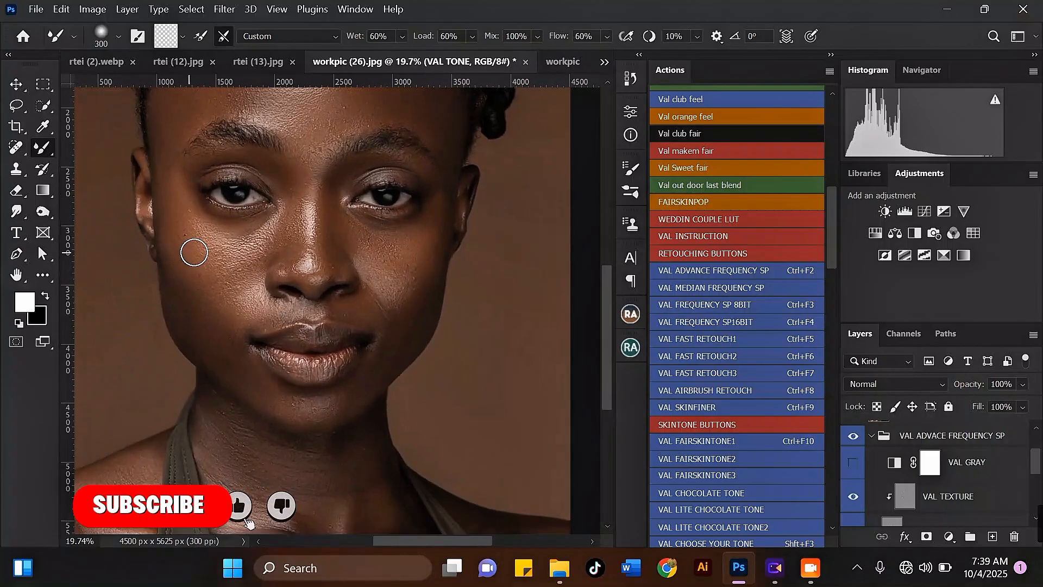
scroll(194, 252, up, 2)
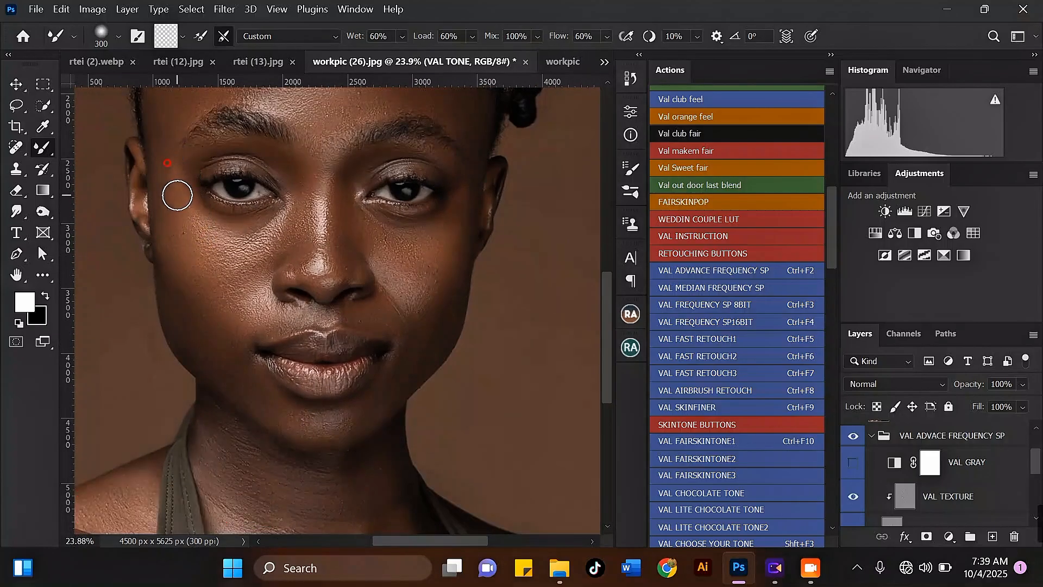
key(bracketright)
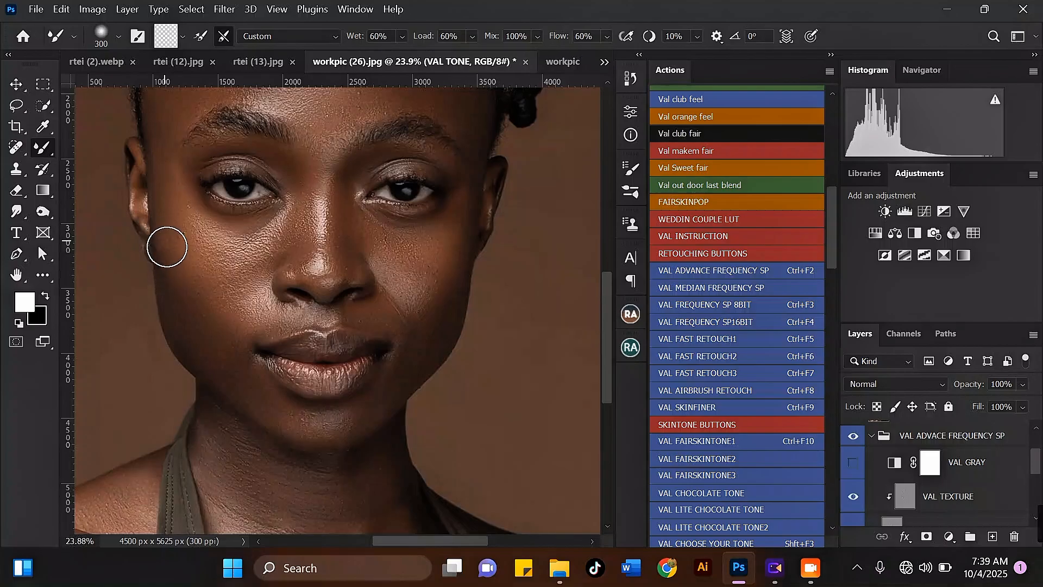
key(bracketright)
scroll(193, 284, down, 2)
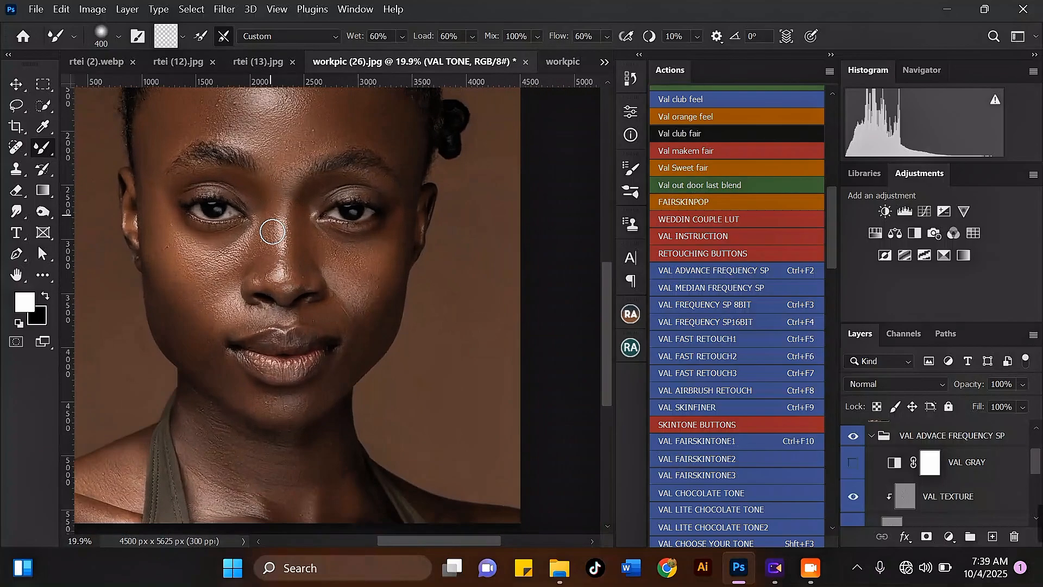
scroll(272, 252, down, 4)
scroll(272, 180, up, 8)
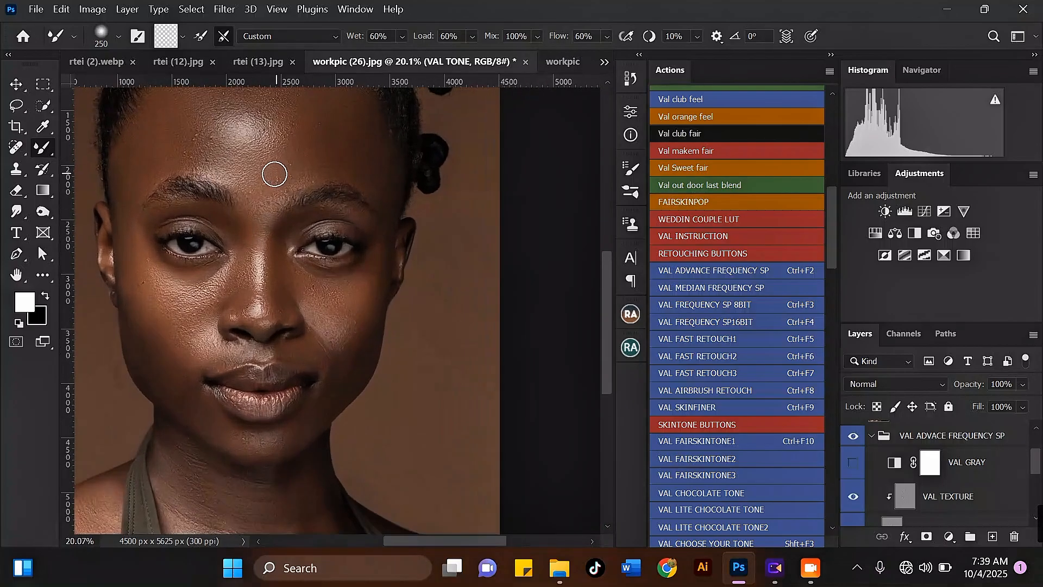
key(bracketright)
key(bracketright)
scroll(250, 191, down, 2)
key(bracketleft)
key(bracketleft)
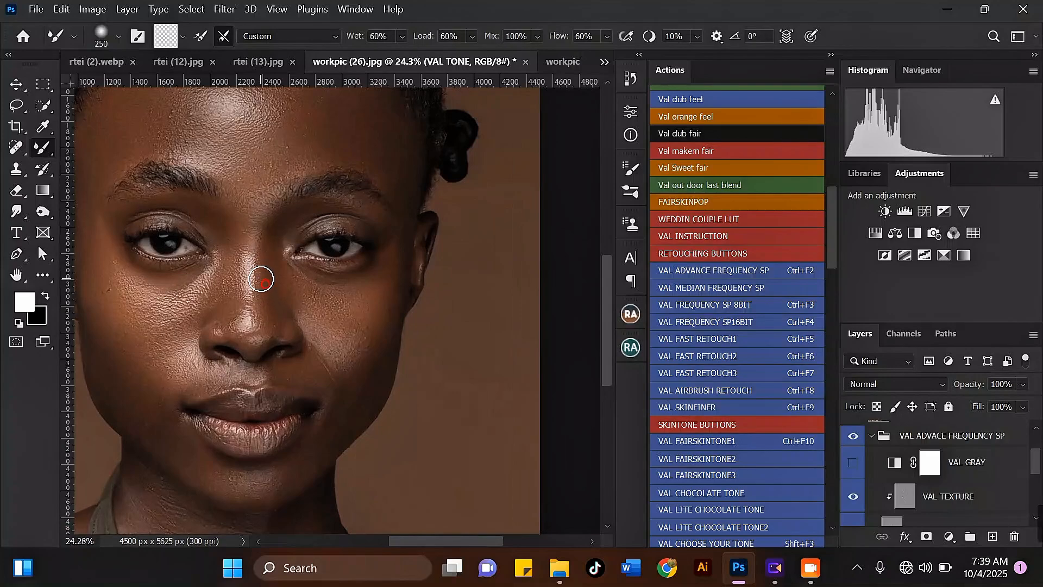
scroll(255, 309, down, 2)
scroll(233, 336, up, 3)
key(bracketleft)
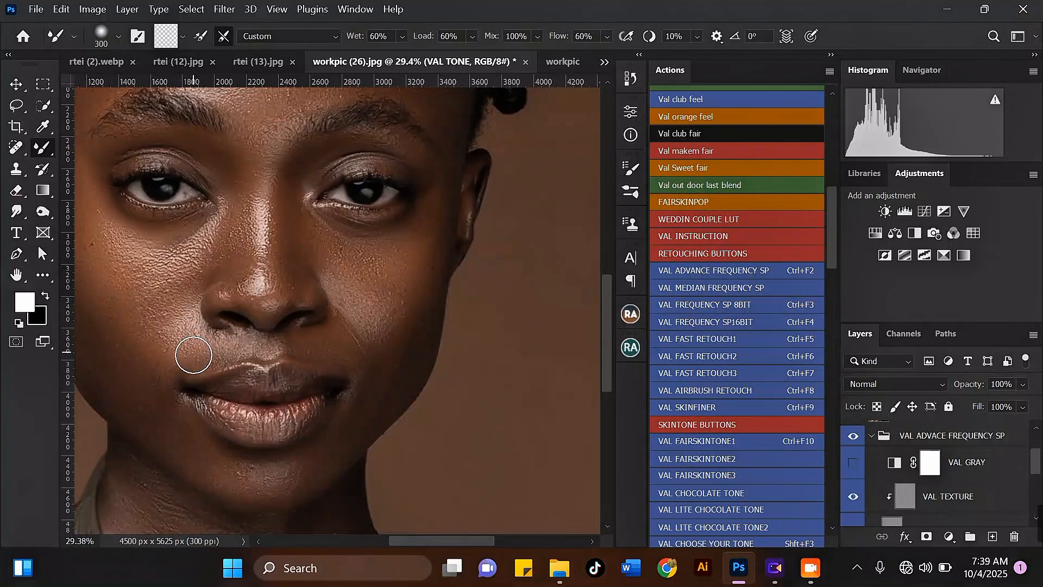
scroll(210, 338, down, 3)
scroll(174, 349, up, 2)
key(bracketright)
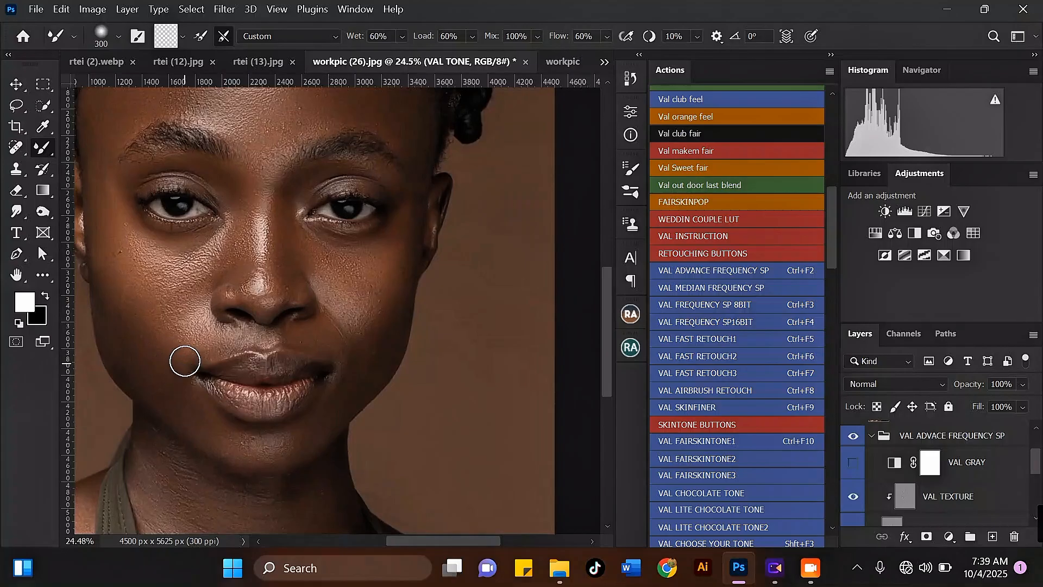
scroll(298, 328, down, 3)
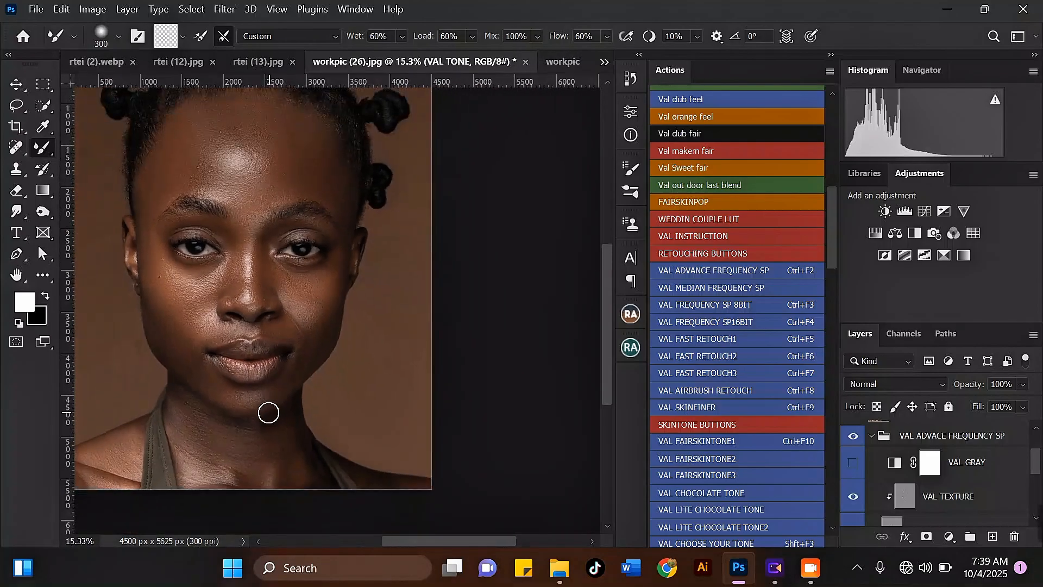
scroll(268, 412, up, 2)
key(bracketright)
scroll(260, 381, down, 2)
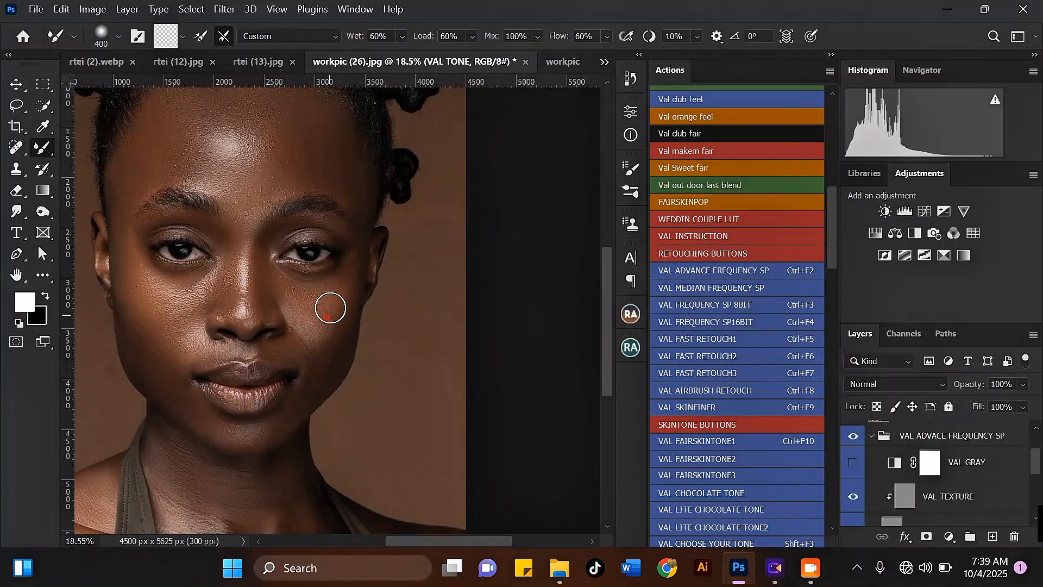
scroll(298, 282, up, 2)
key(bracketleft)
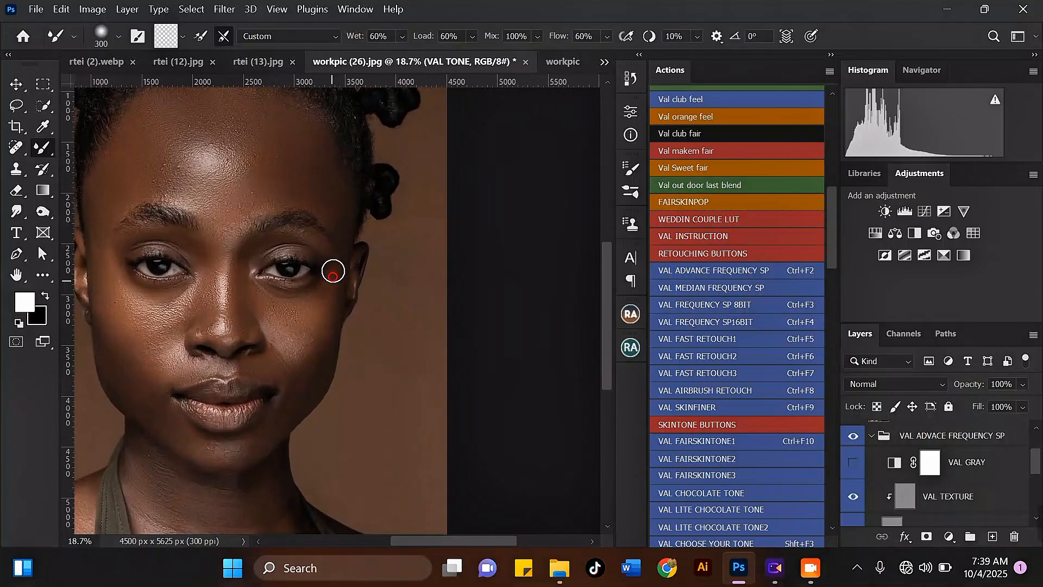
scroll(182, 260, up, 2)
key(bracketright)
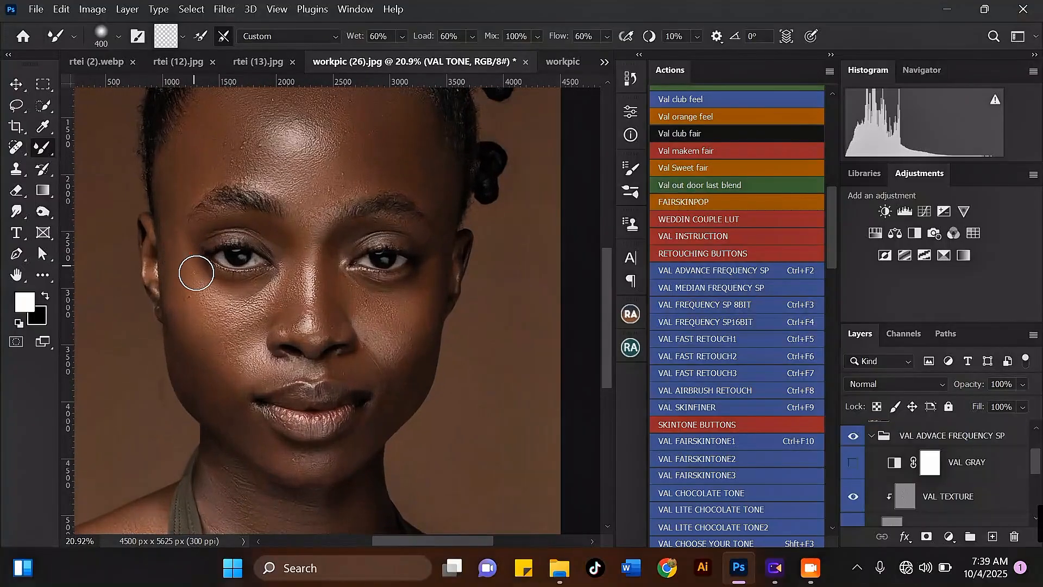
key(bracketleft)
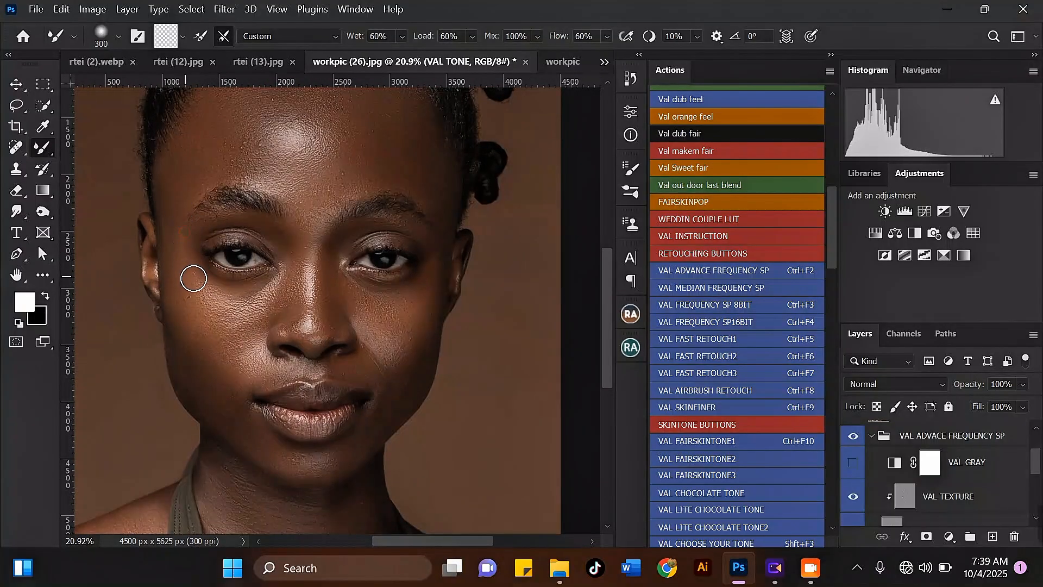
scroll(228, 266, down, 2)
key(bracketright)
key(bracketright)
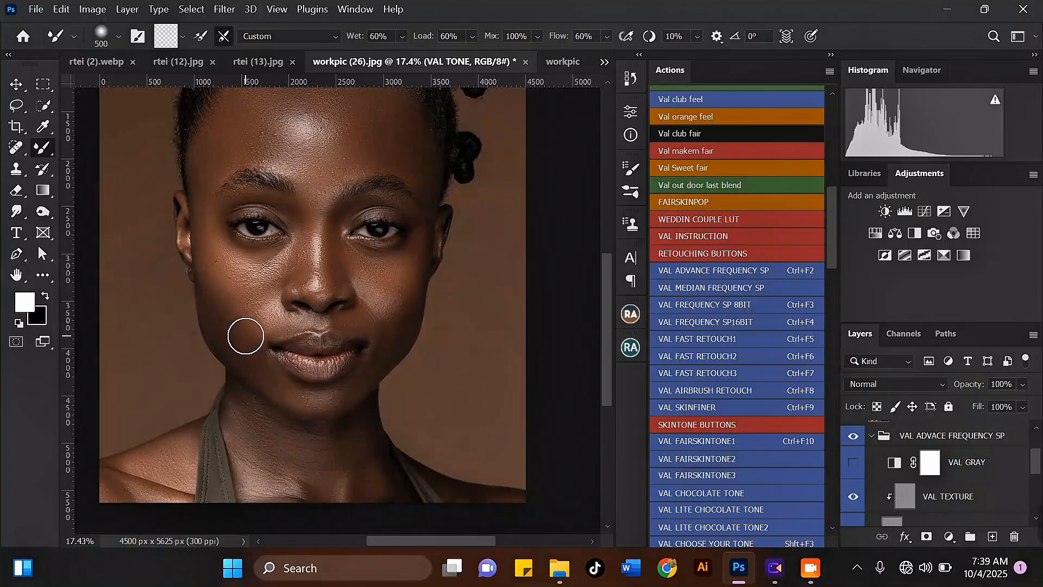
scroll(214, 256, down, 4)
key(bracketright)
scroll(235, 310, up, 5)
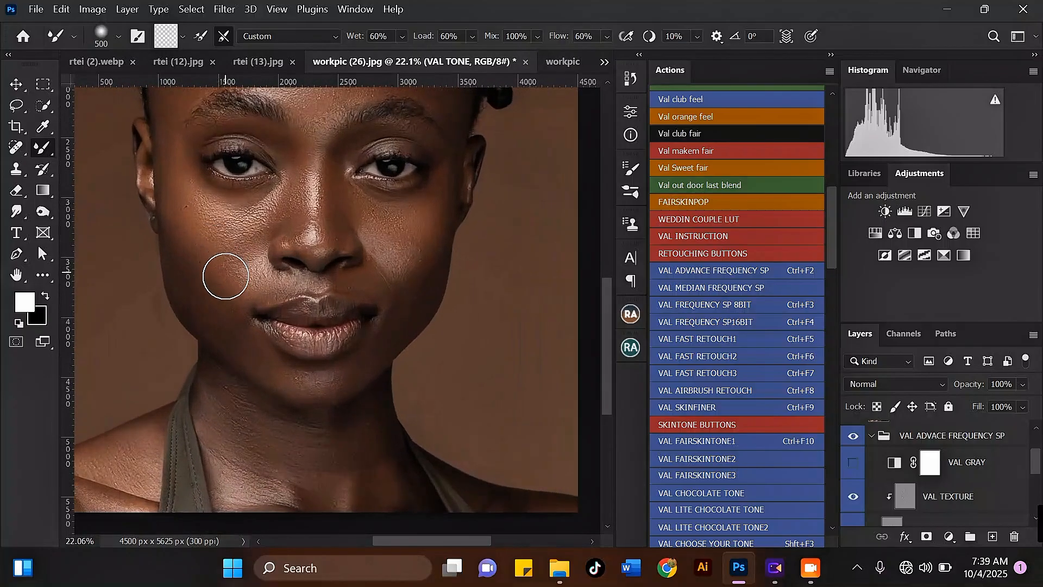
key(bracketleft)
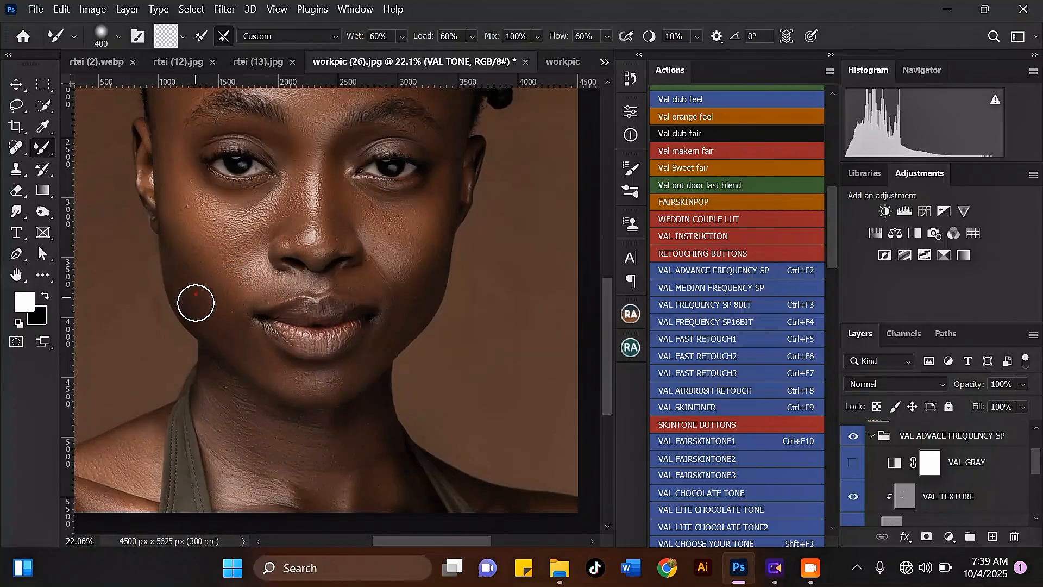
scroll(196, 299, down, 3)
scroll(263, 161, up, 3)
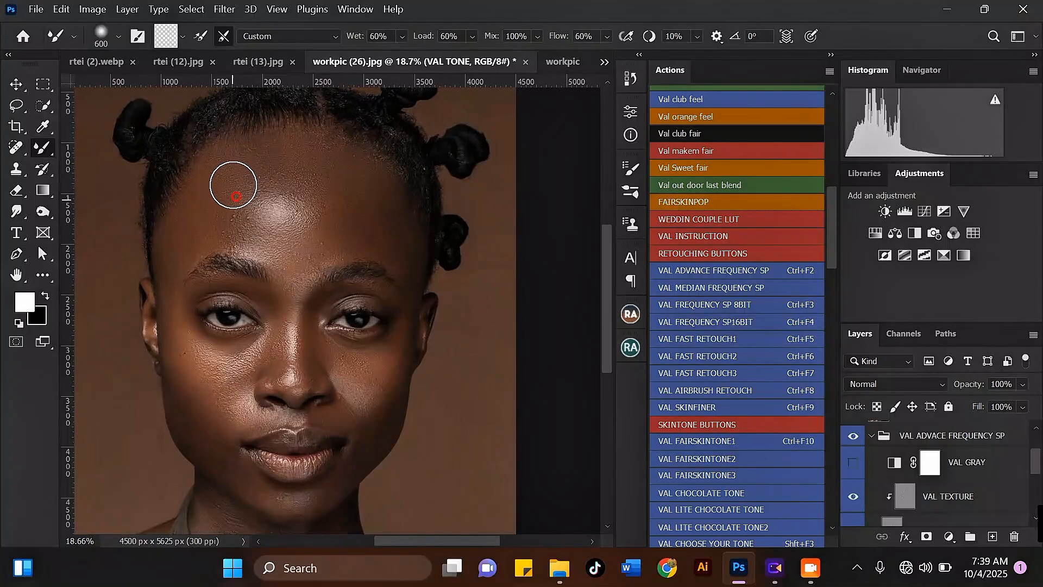
Step: Enlarge the brush to 700 px and blend a vertical stroke across the centre of the forehead
key(bracketright)
key(bracketright)
mouse_move(282, 194)
mouse_down()
mouse_move(325, 193)
mouse_move(263, 179)
mouse_move(249, 156)
mouse_move(302, 182)
mouse_move(260, 198)
mouse_move(256, 247)
mouse_move(315, 245)
mouse_move(297, 195)
mouse_move(330, 193)
mouse_move(300, 208)
mouse_move(288, 198)
mouse_move(355, 184)
mouse_move(283, 233)
mouse_up()
Step: Zoom in and out to review the whole portrait's retouched skin
scroll(298, 195, down, 3)
scroll(326, 192, up, 3)
scroll(285, 237, down, 2)
key(bracketright)
scroll(259, 177, up, 2)
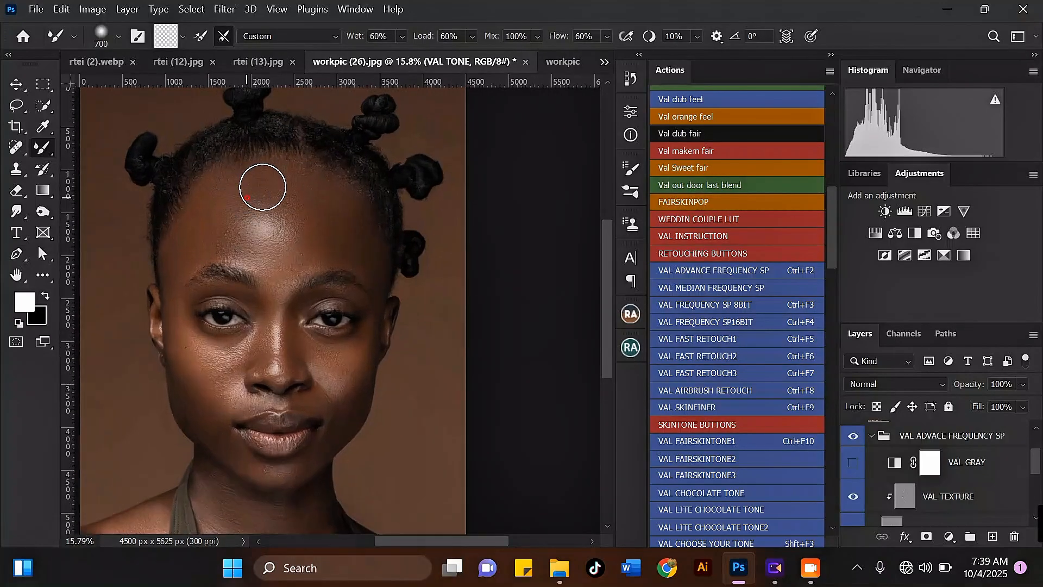
scroll(256, 169, down, 3)
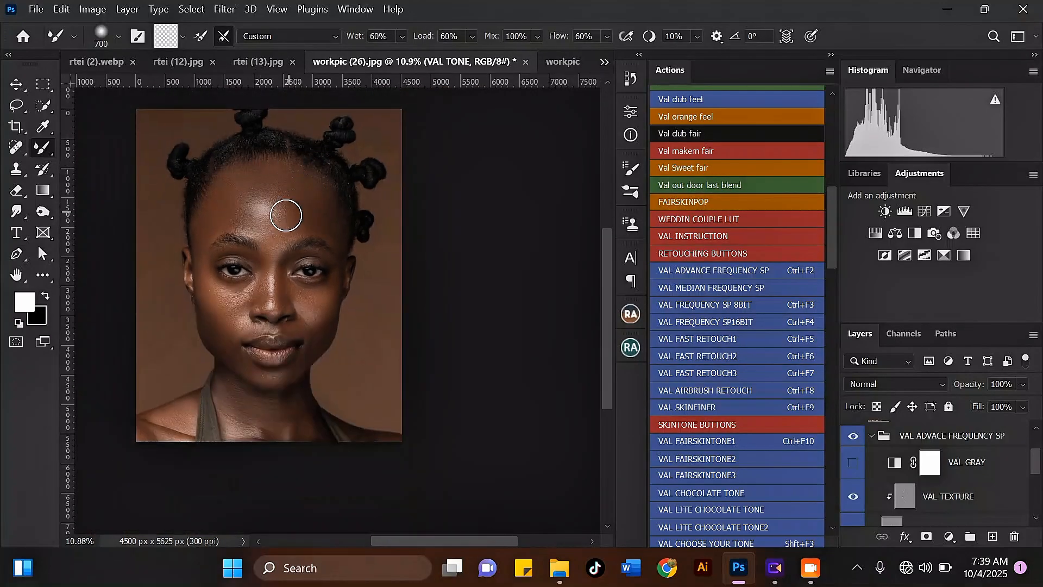
scroll(282, 231, up, 1)
scroll(278, 203, down, 2)
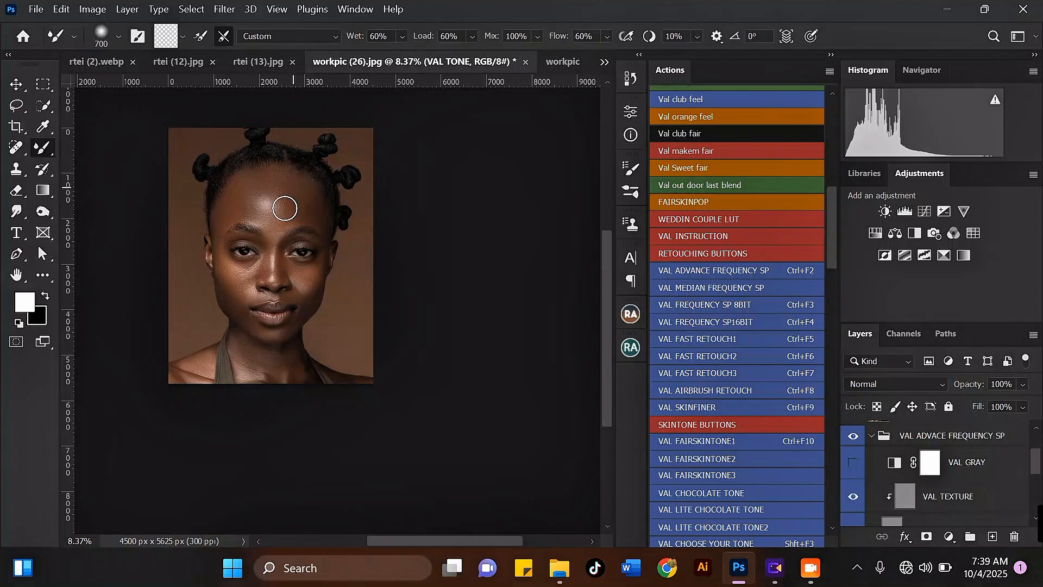
scroll(247, 342, up, 2)
scroll(257, 109, up, 2)
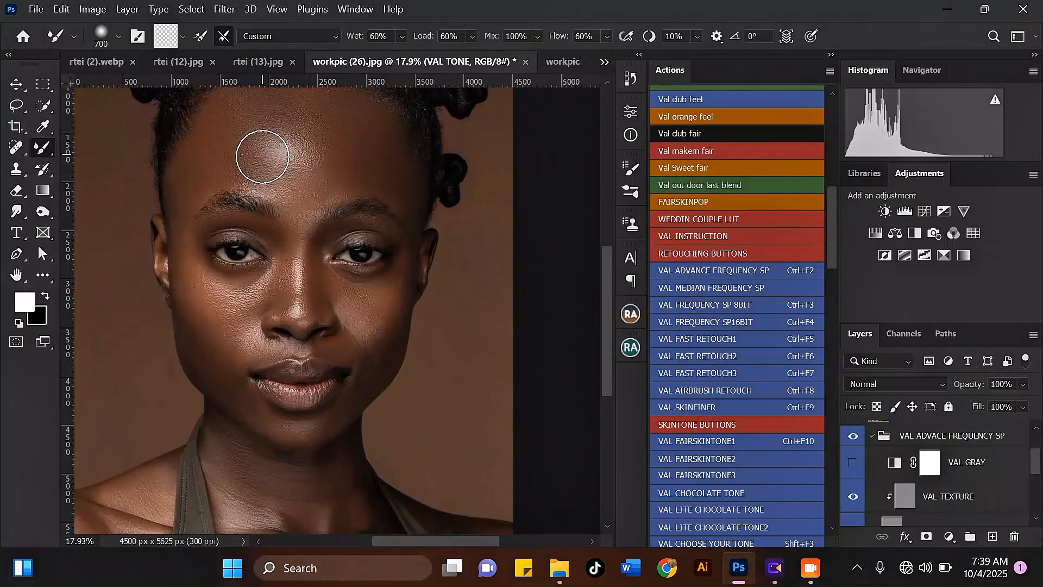
scroll(299, 172, down, 1)
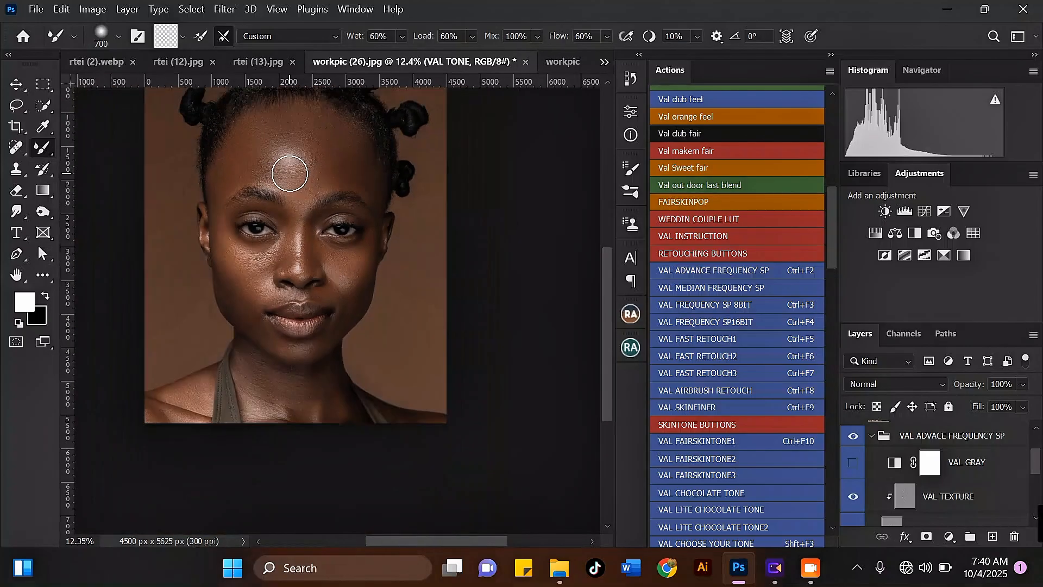
scroll(289, 125, up, 1)
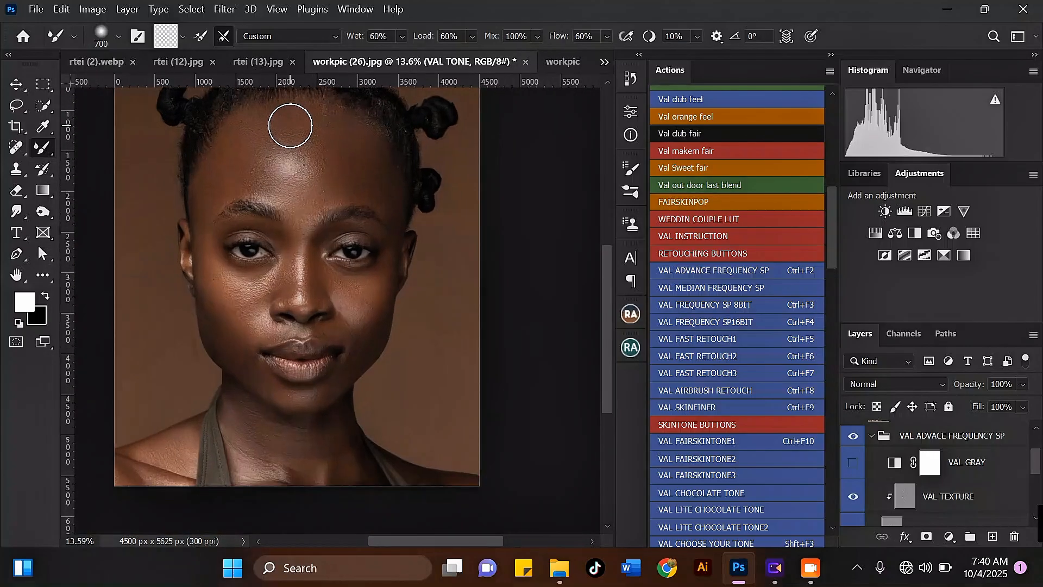
Step: Toggle the VAL ADVACE FREQUENCY SP group's visibility off and on to compare before and after
click(853, 438)
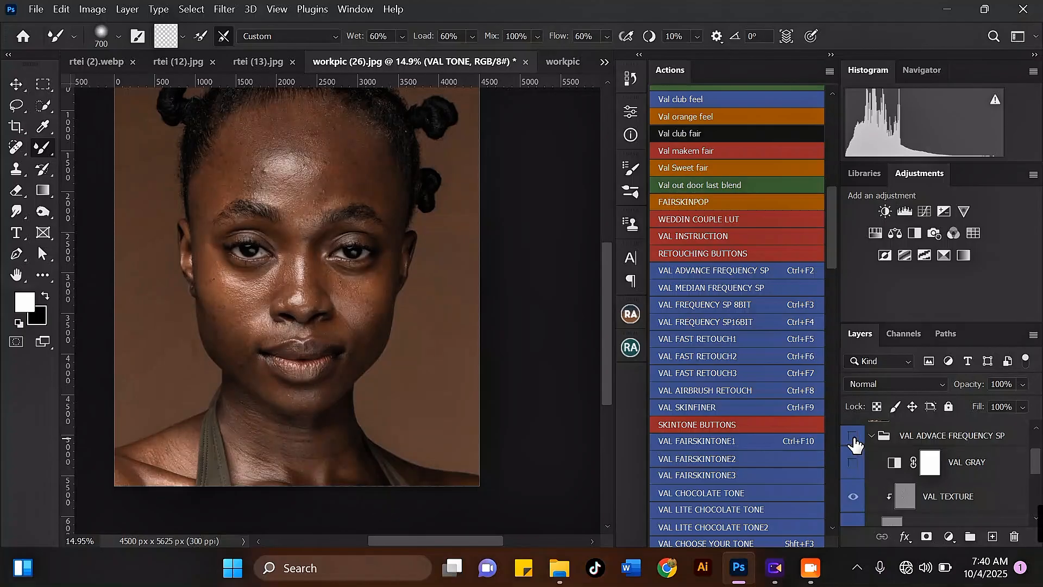
click(853, 437)
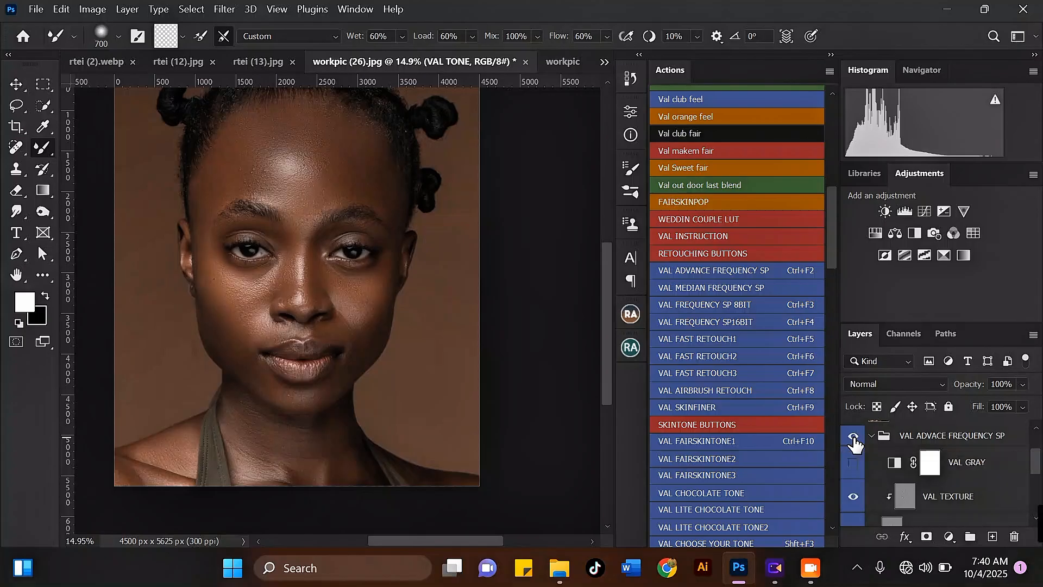
click(854, 438)
click(853, 438)
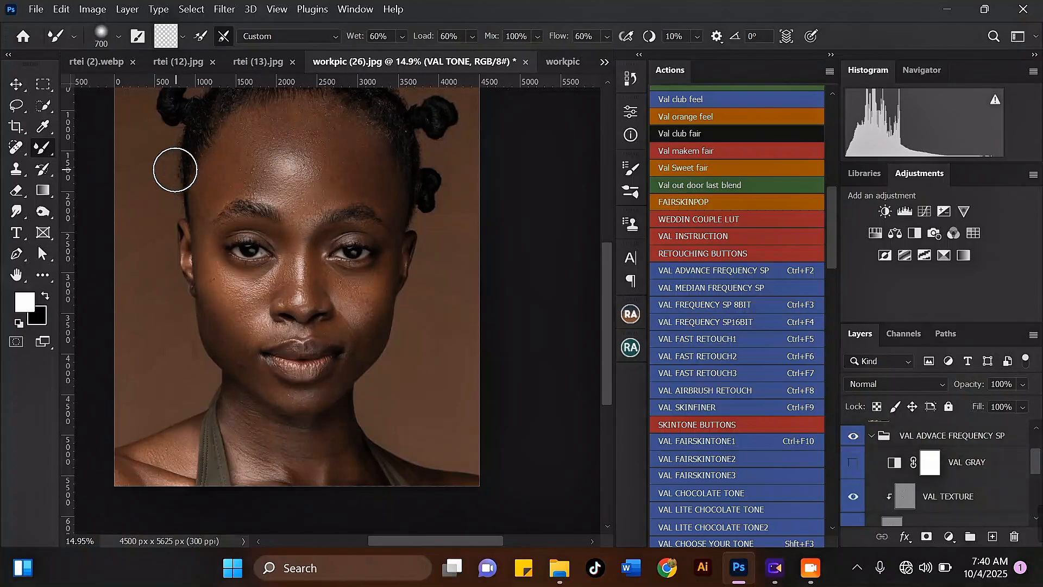
scroll(178, 167, up, 2)
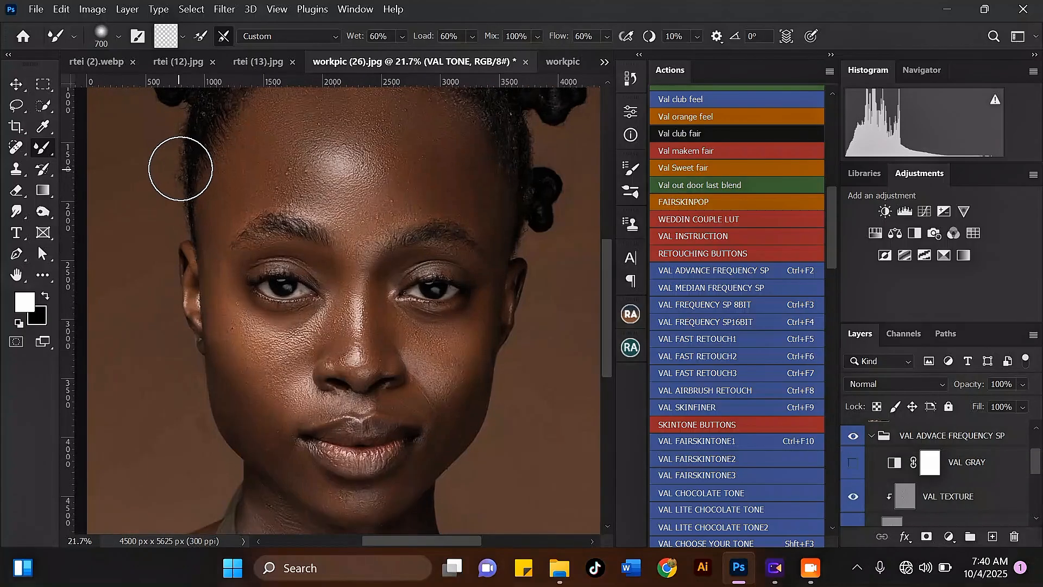
click(856, 441)
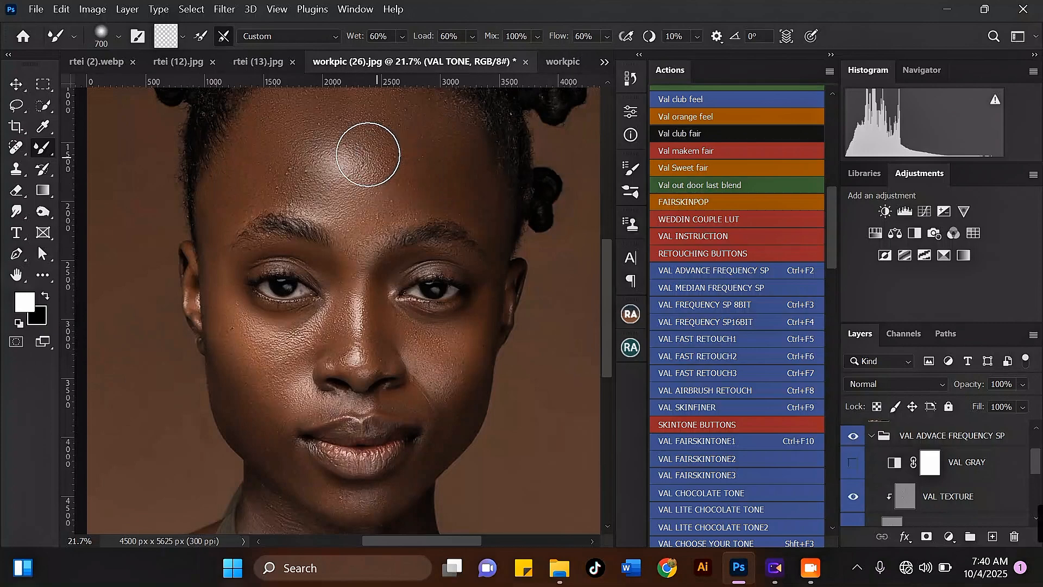
Step: Inspect the forehead and cheek skin at several zoom levels
scroll(367, 151, up, 3)
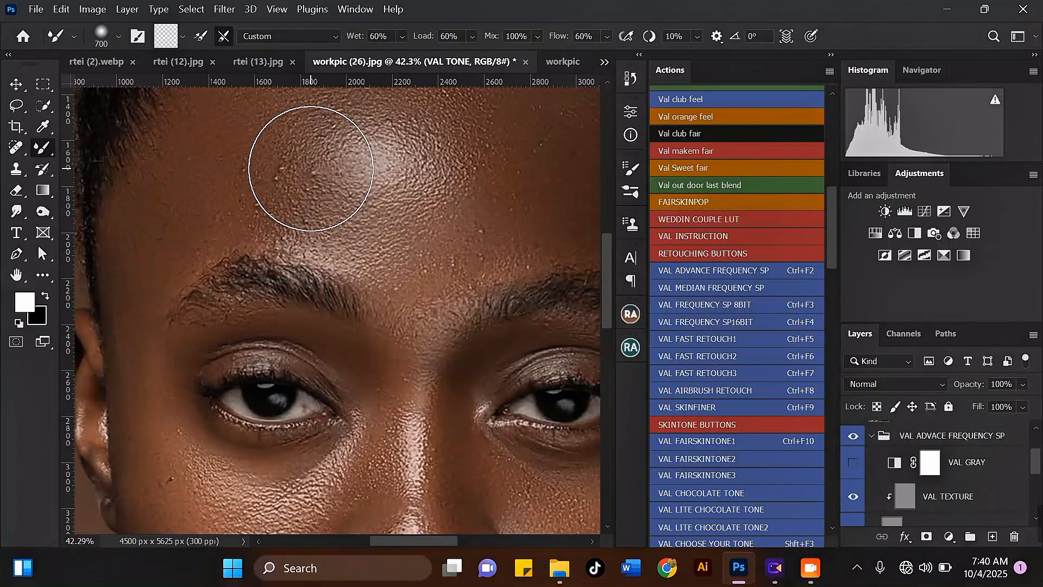
scroll(321, 174, down, 3)
scroll(304, 348, up, 2)
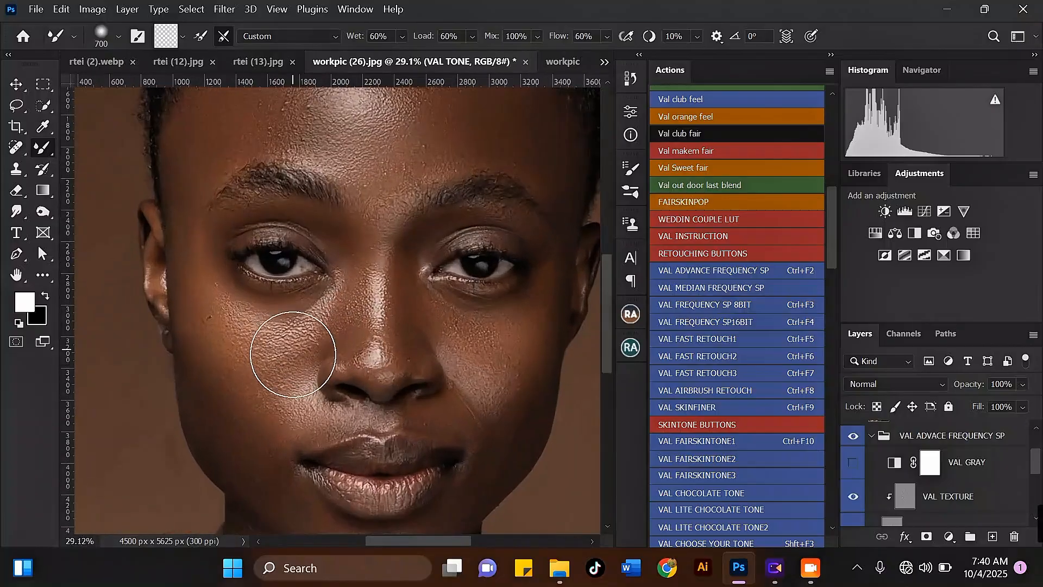
scroll(319, 187, down, 2)
scroll(316, 178, up, 1)
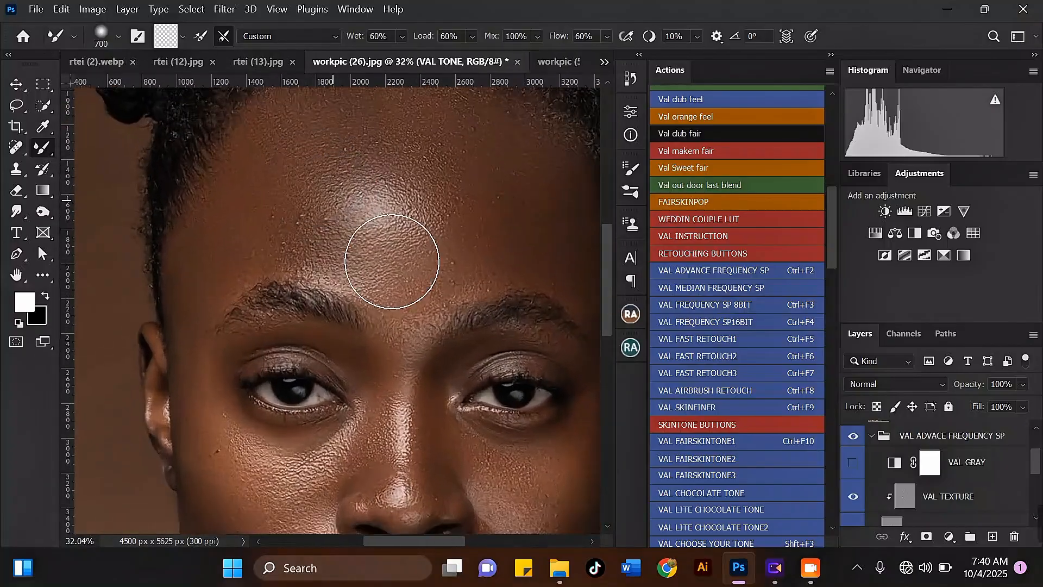
scroll(1035, 448, down, 1)
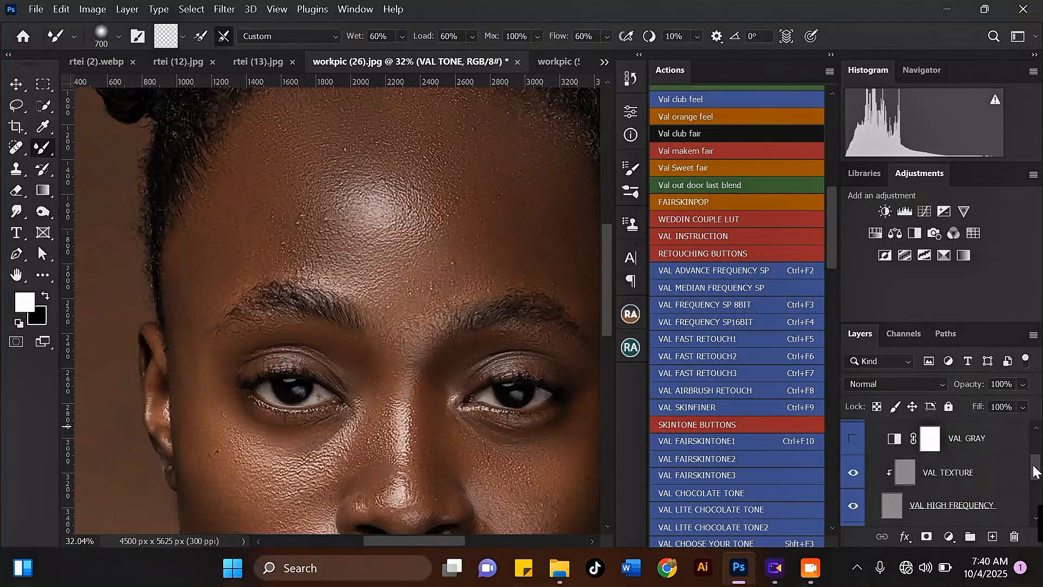
Step: Select the VAL TEXTURE layer and use the Clone Stamp tool at 80 px to remove blemishes on the forehead
click(966, 470)
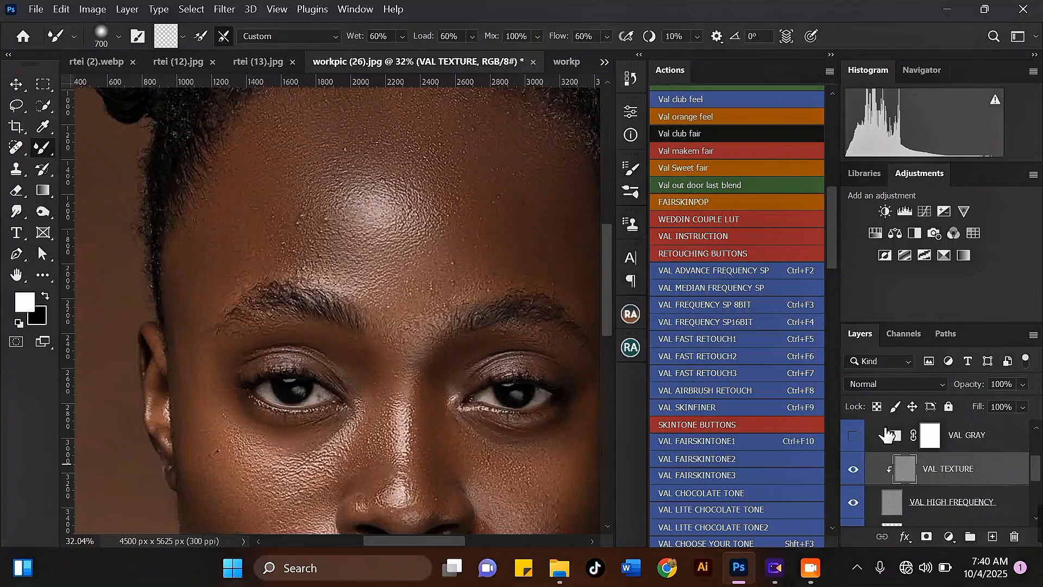
click(16, 168)
scroll(294, 203, up, 1)
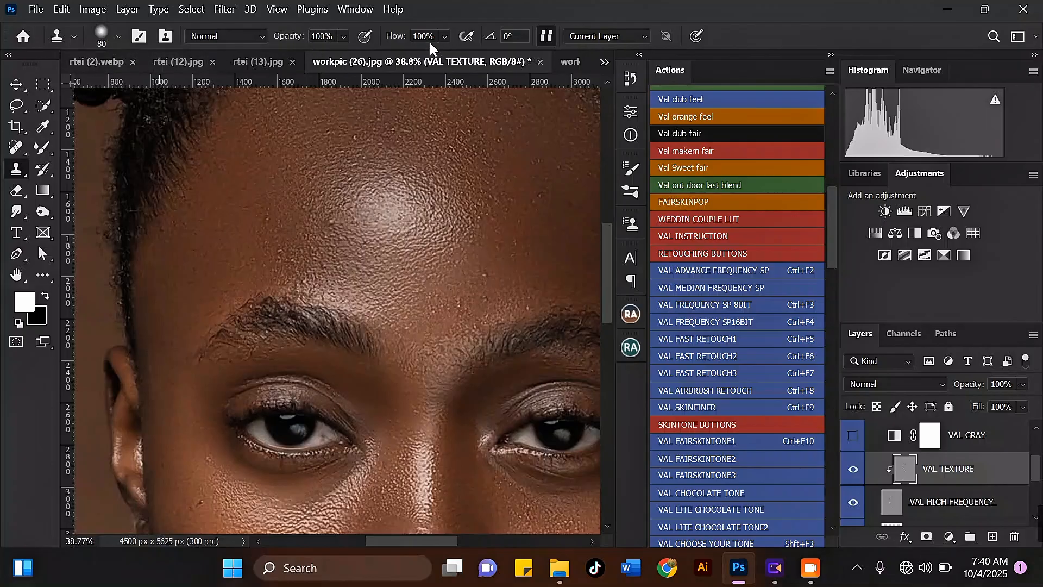
scroll(247, 277, up, 2)
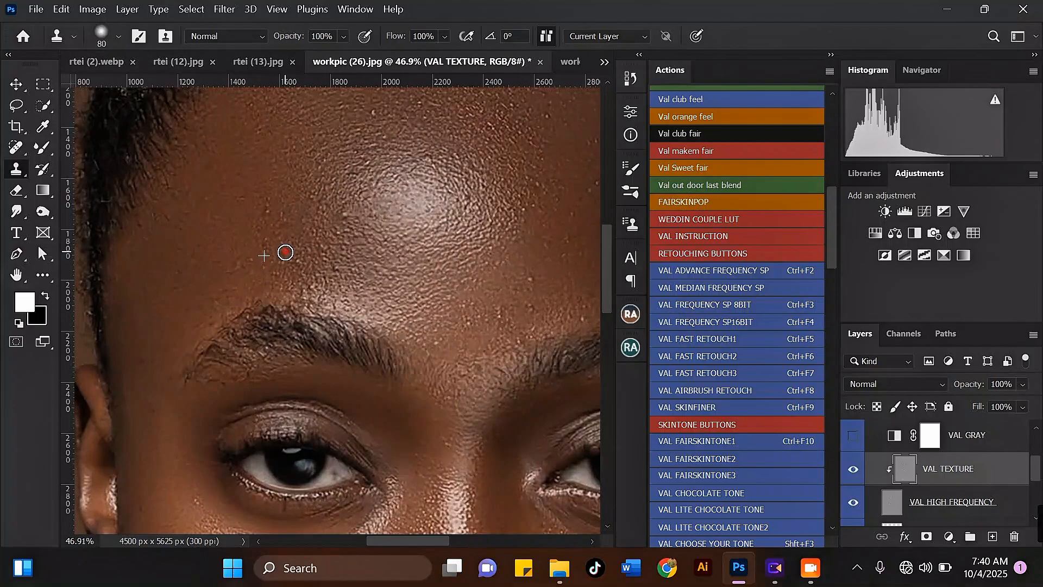
click(298, 260)
click(333, 268)
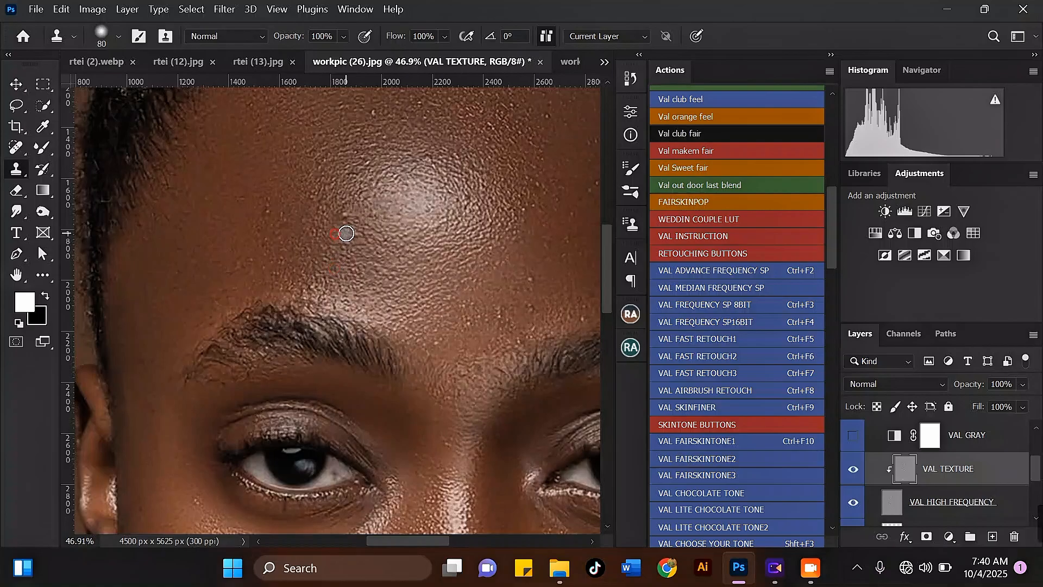
click(271, 210)
Step: Clone away further blemishes across the upper forehead on the VAL TEXTURE layer
scroll(218, 272, down, 4)
scroll(428, 212, up, 3)
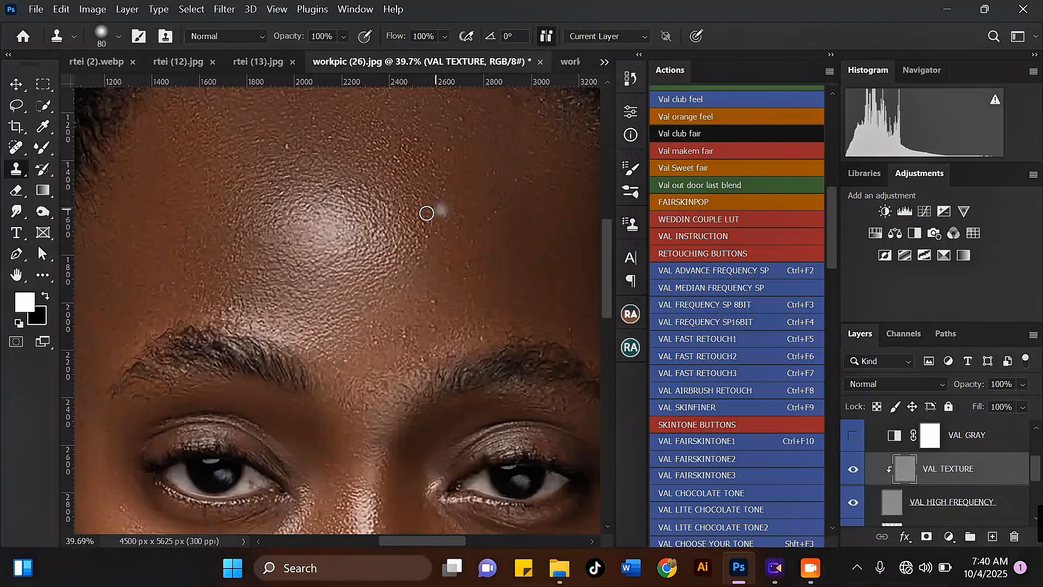
click(378, 227)
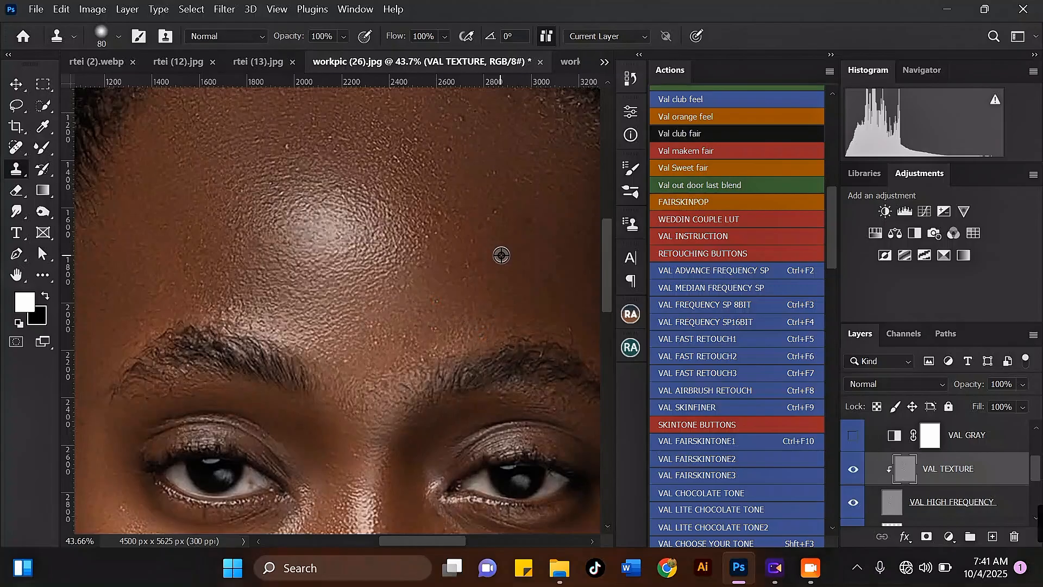
scroll(451, 161, down, 2)
scroll(475, 151, up, 2)
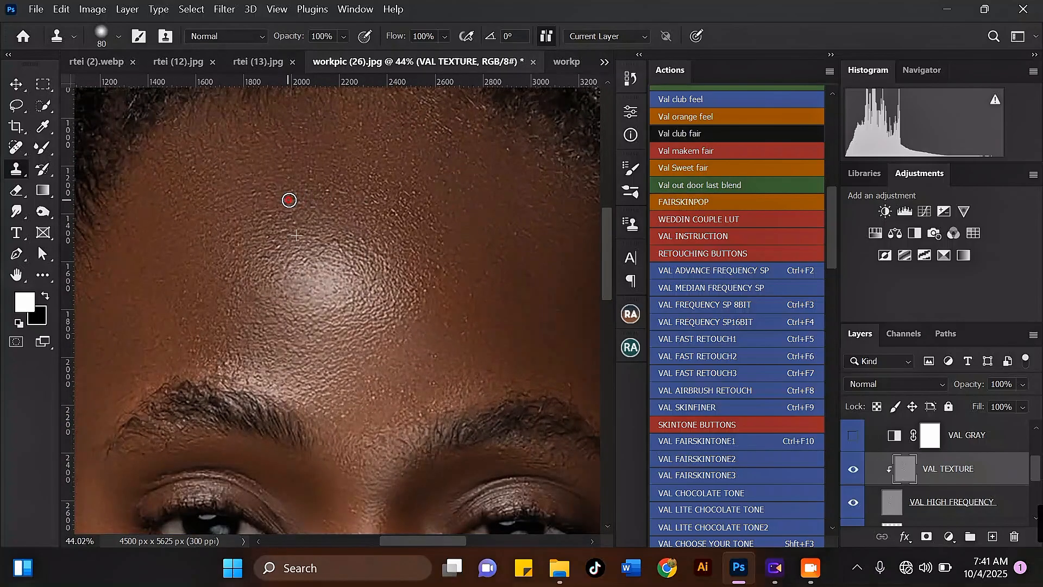
scroll(348, 174, down, 2)
scroll(457, 224, up, 1)
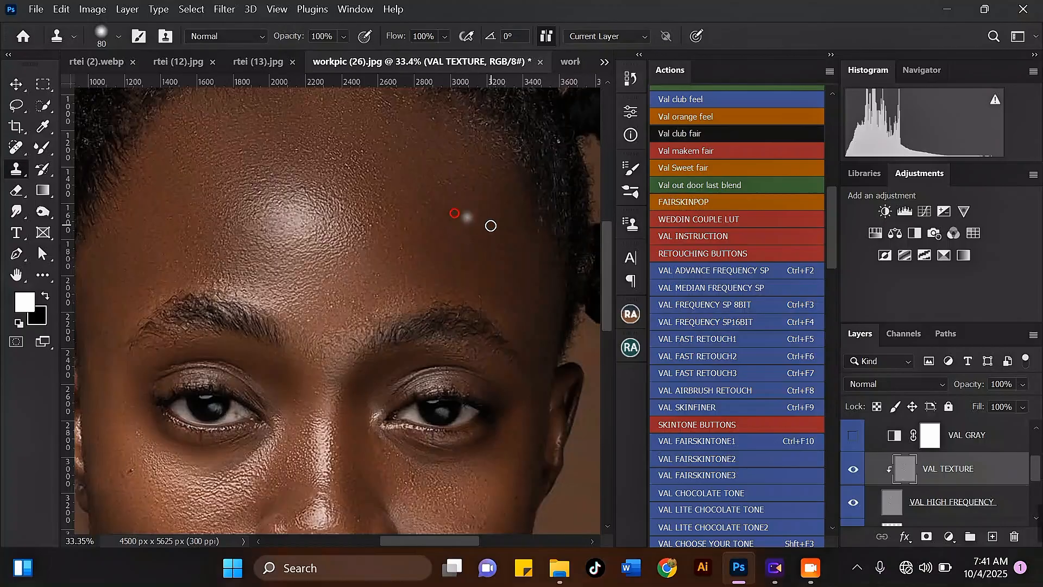
alt+click(508, 244)
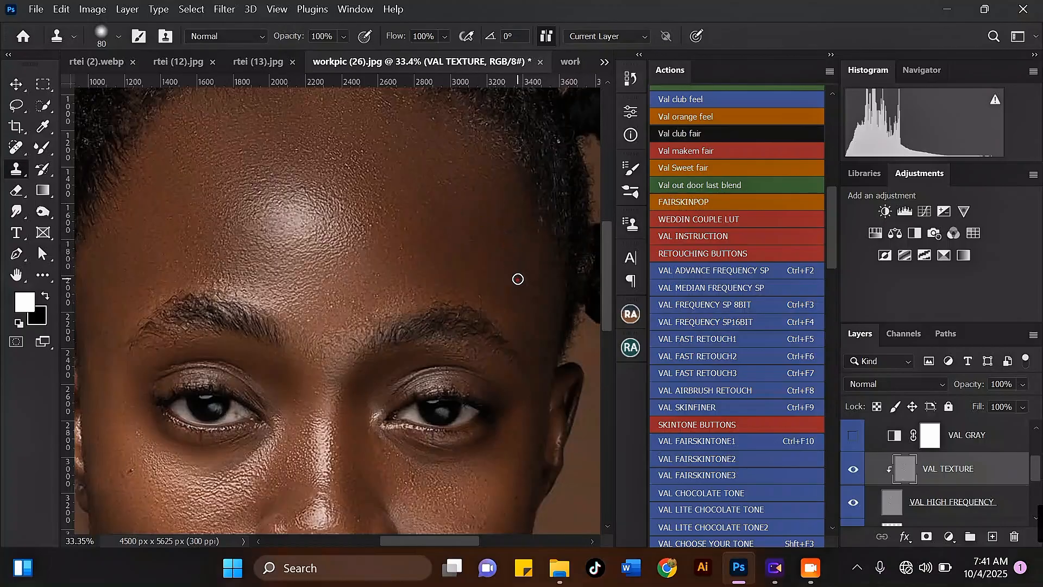
Step: Clone out a blemish on the cheek below the subject's left eye
scroll(482, 201, down, 2)
scroll(217, 380, up, 3)
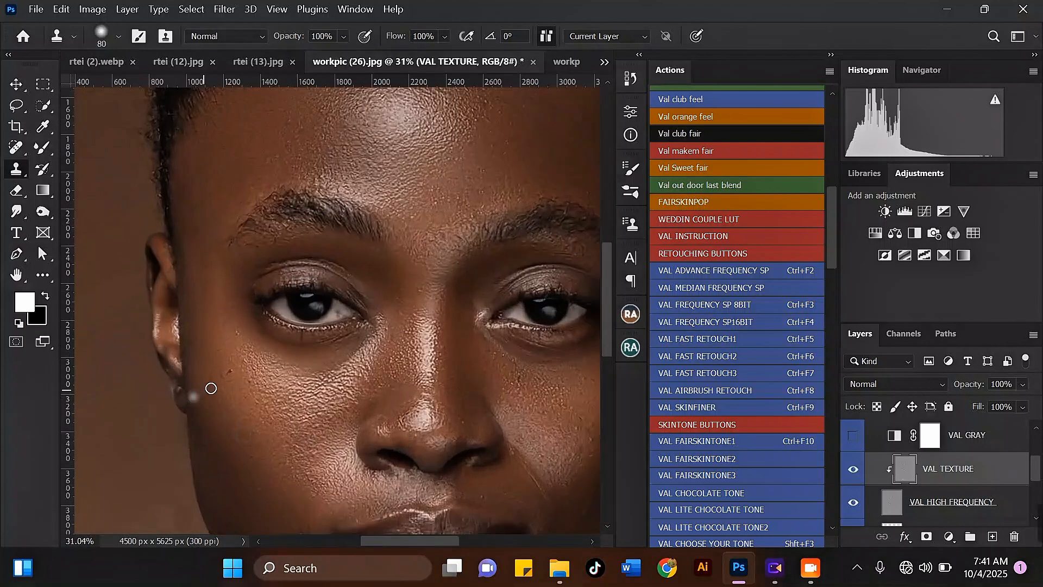
scroll(230, 382, down, 2)
scroll(262, 426, up, 3)
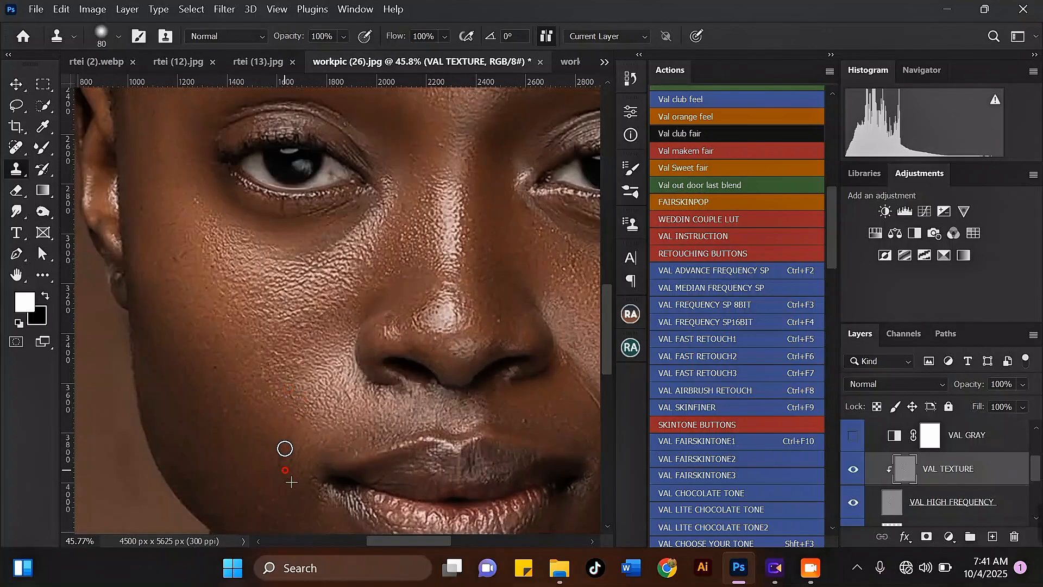
scroll(285, 448, down, 3)
scroll(282, 458, up, 3)
scroll(251, 403, down, 3)
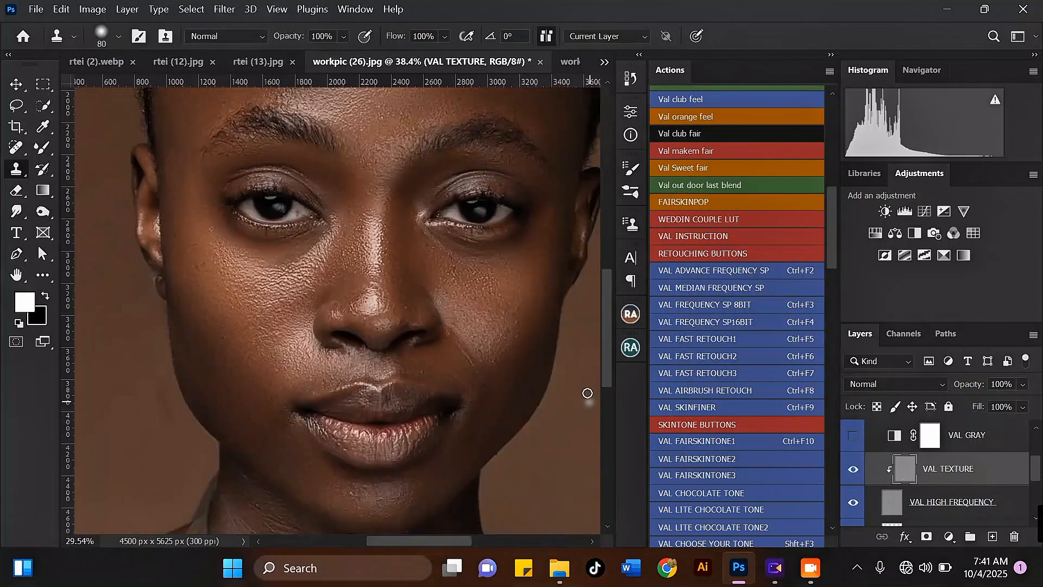
scroll(398, 356, up, 5)
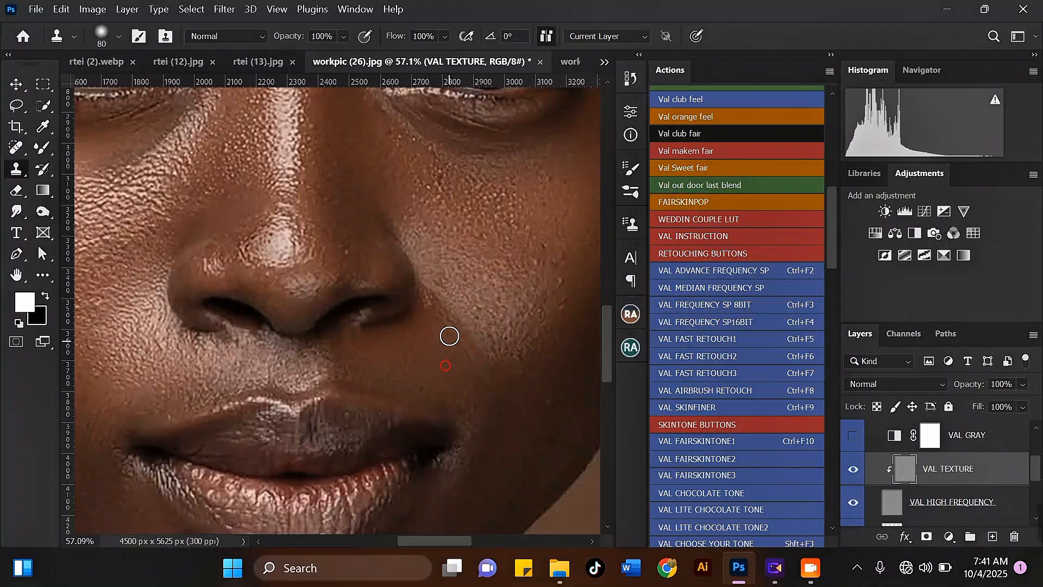
scroll(407, 345, down, 1)
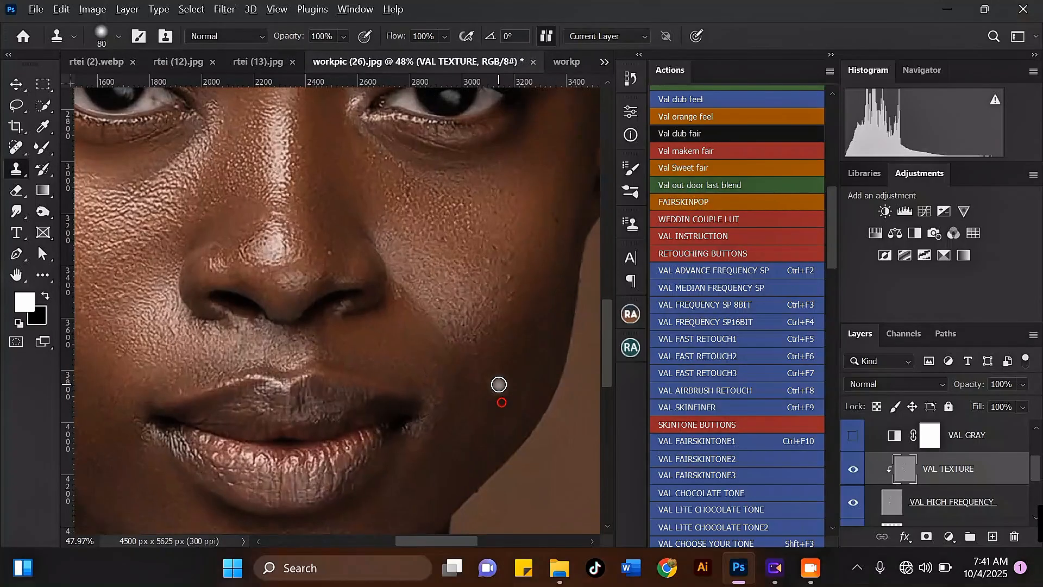
alt+click(546, 240)
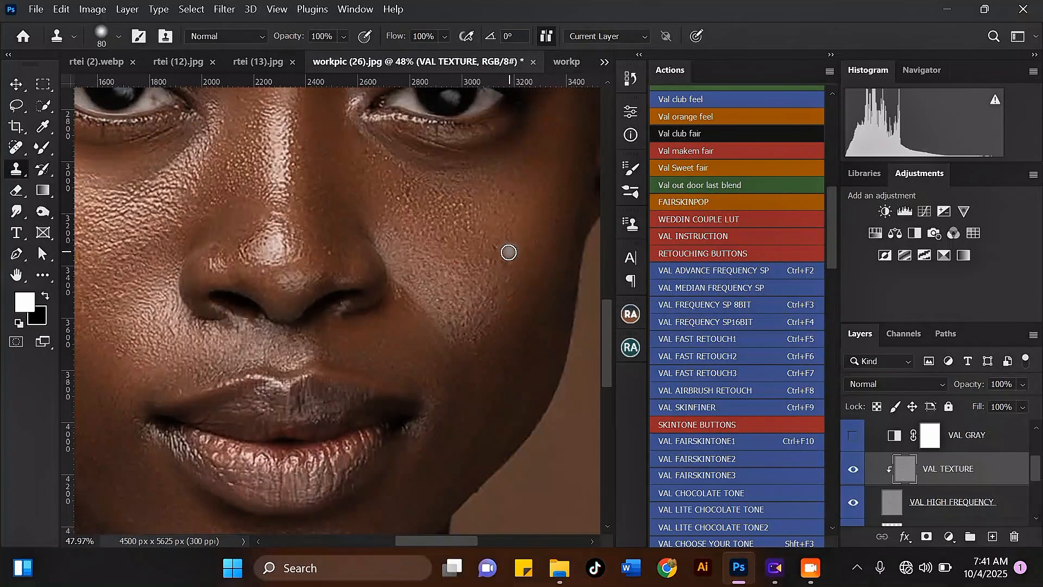
Step: Review the nose, chin, neck and whole portrait at different zoom levels
scroll(360, 194, down, 2)
scroll(445, 209, up, 2)
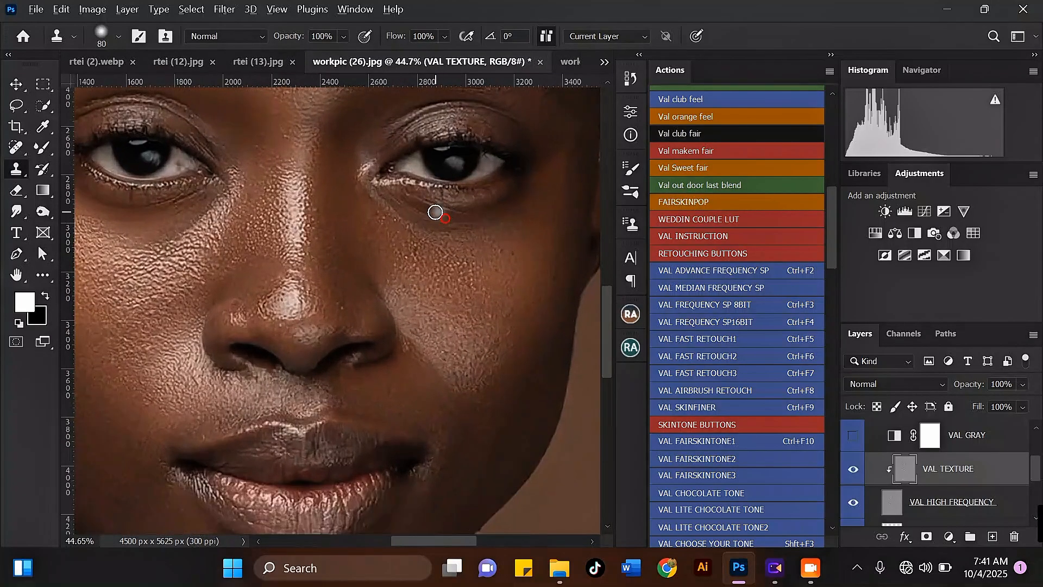
scroll(459, 248, down, 3)
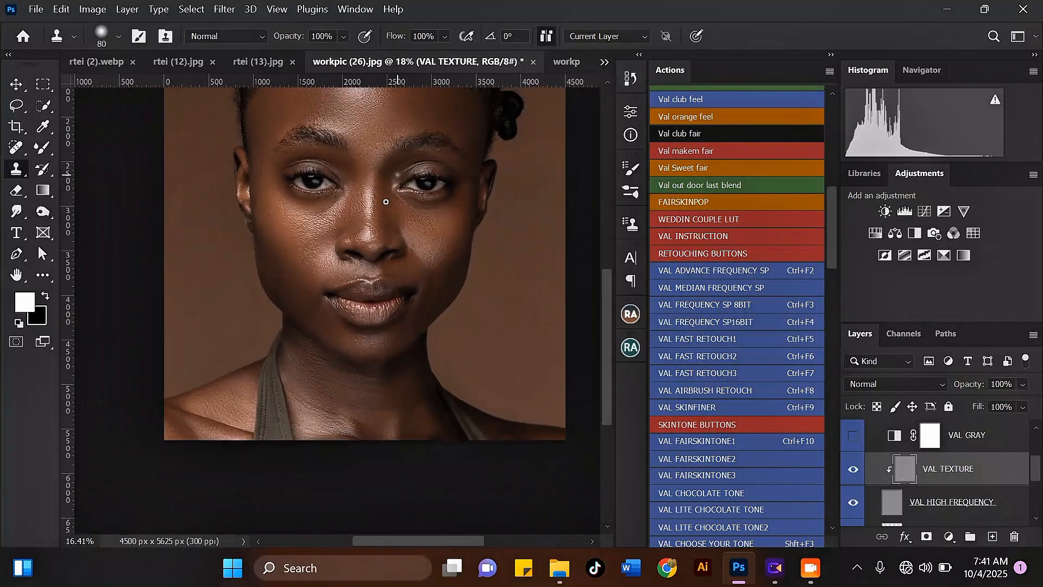
scroll(373, 400, up, 3)
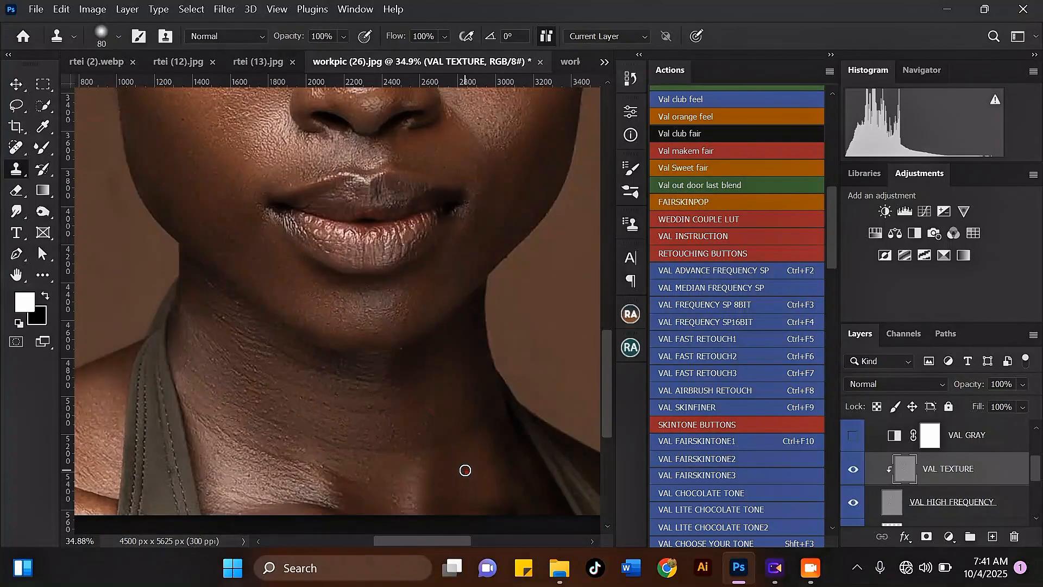
scroll(425, 407, down, 5)
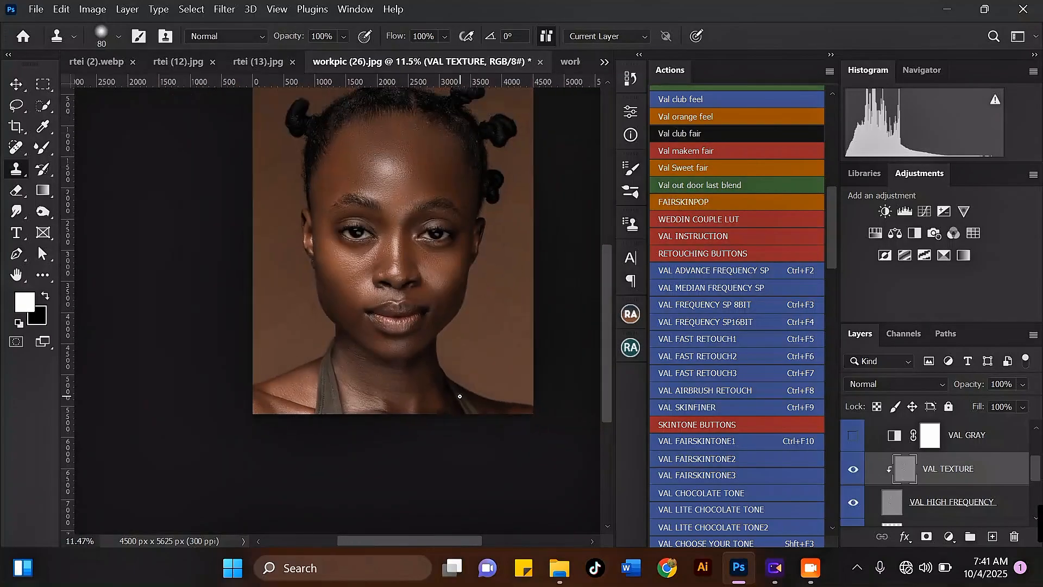
scroll(438, 218, up, 5)
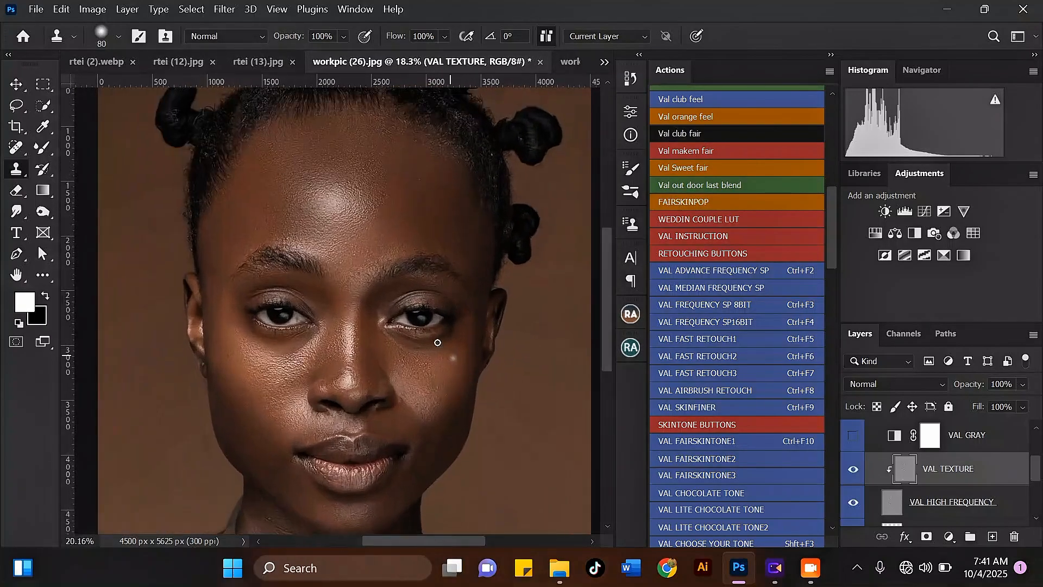
scroll(879, 462, up, 3)
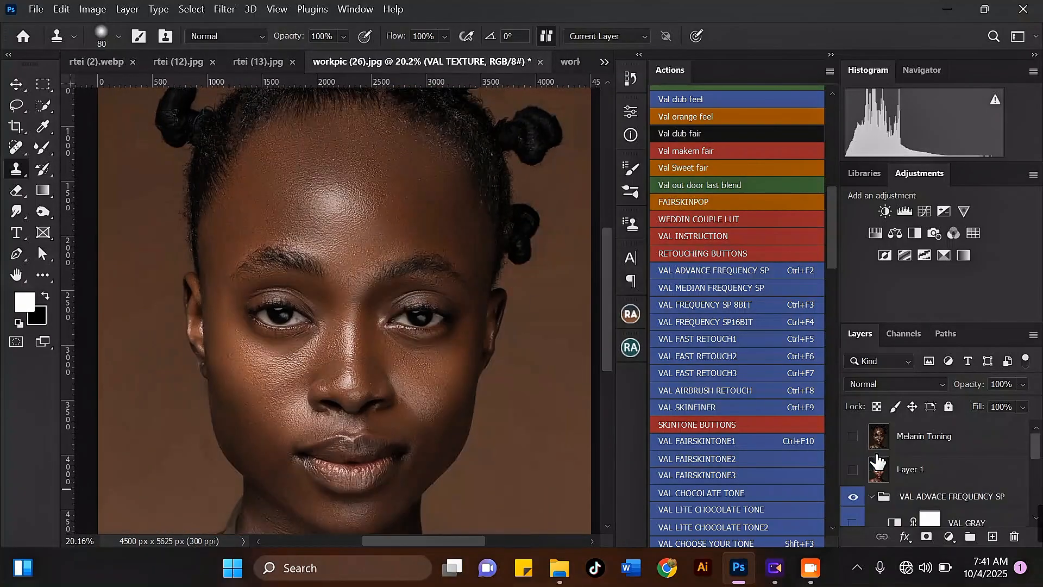
Step: Toggle the VAL ADVACE FREQUENCY SP group off and on twice to compare the retouch
click(852, 497)
click(852, 497)
click(854, 499)
click(853, 499)
scroll(370, 171, up, 5)
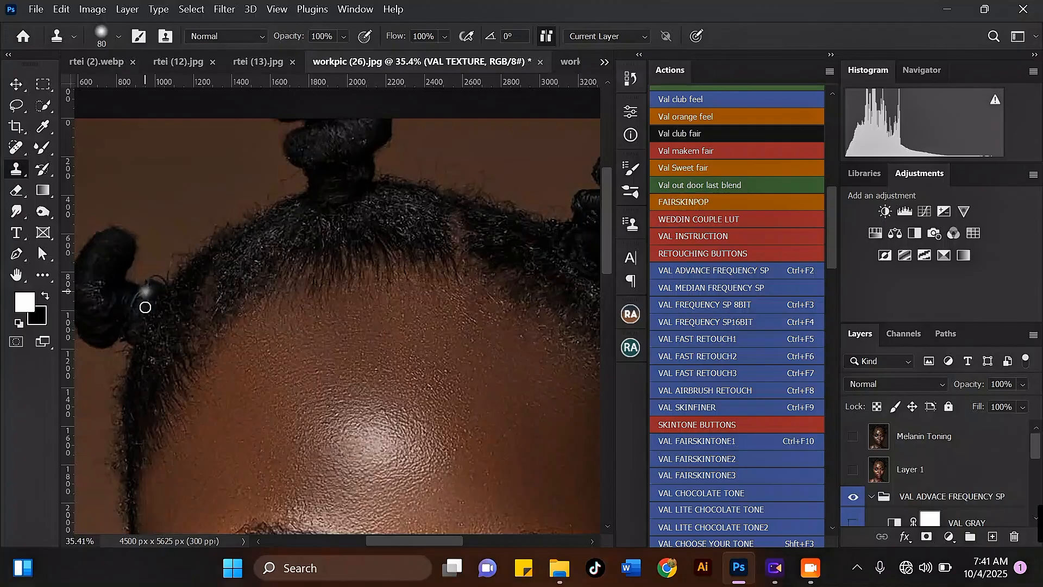
scroll(202, 307, down, 5)
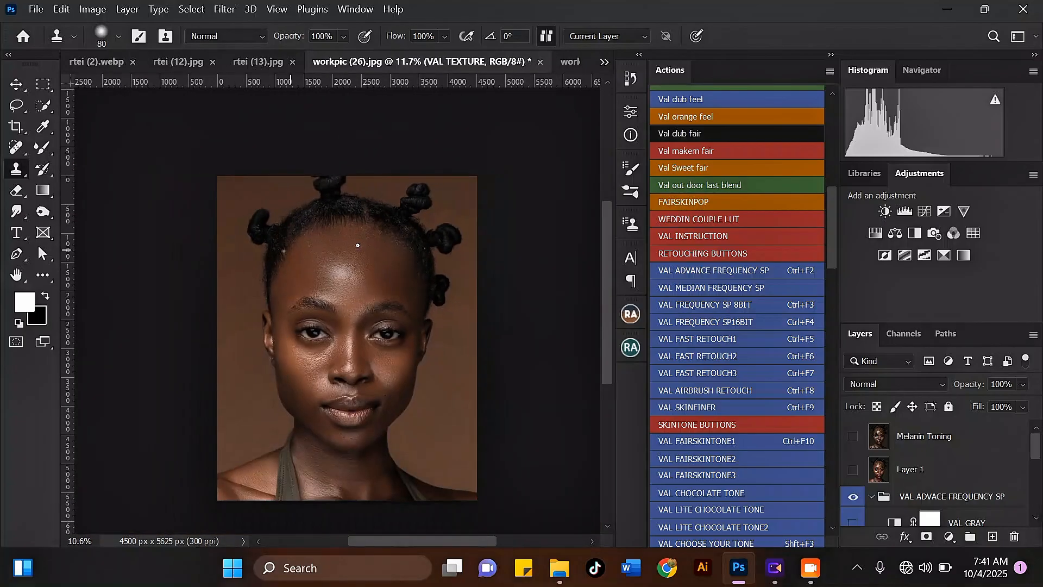
scroll(298, 359, up, 1)
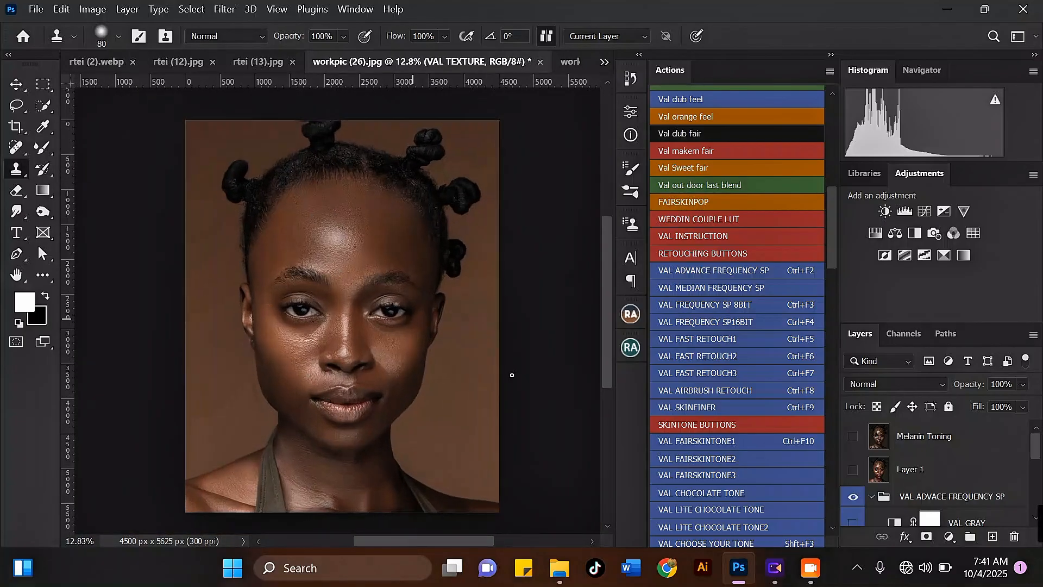
scroll(1038, 449, down, 2)
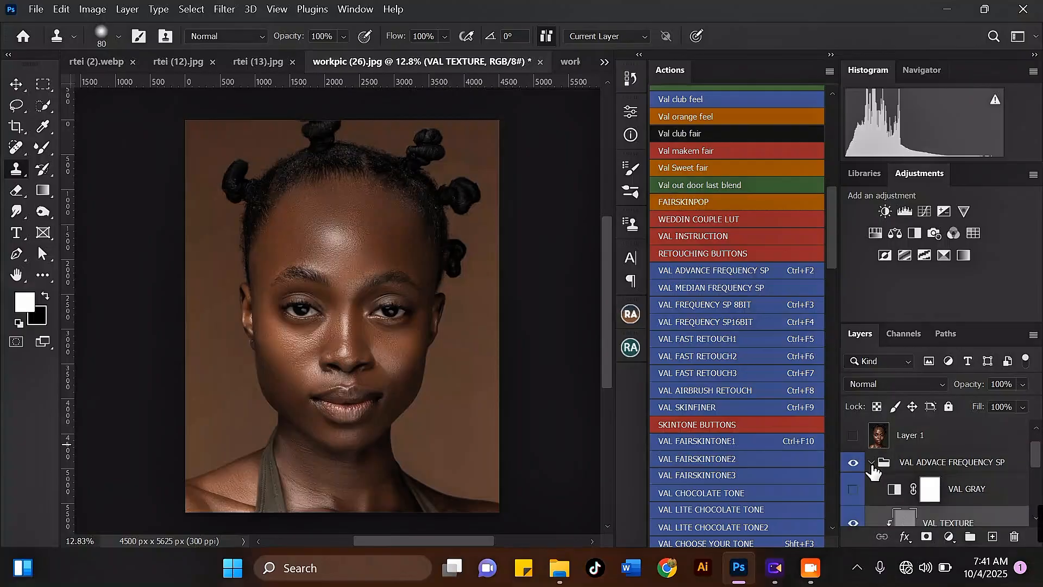
Step: Collapse the VAL ADVACE FREQUENCY SP group and merge it into a single layer
click(872, 465)
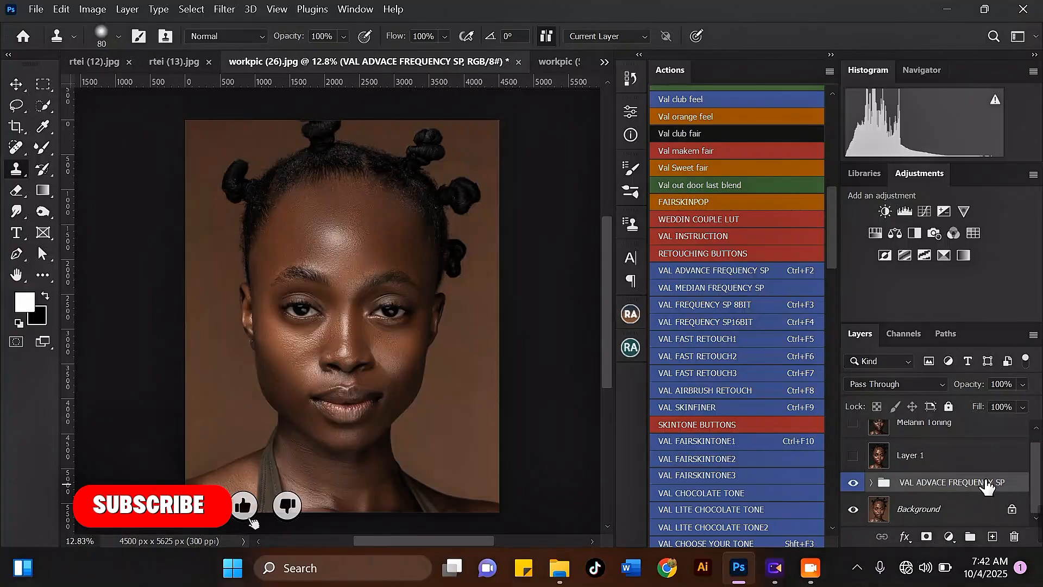
key(ctrl+e)
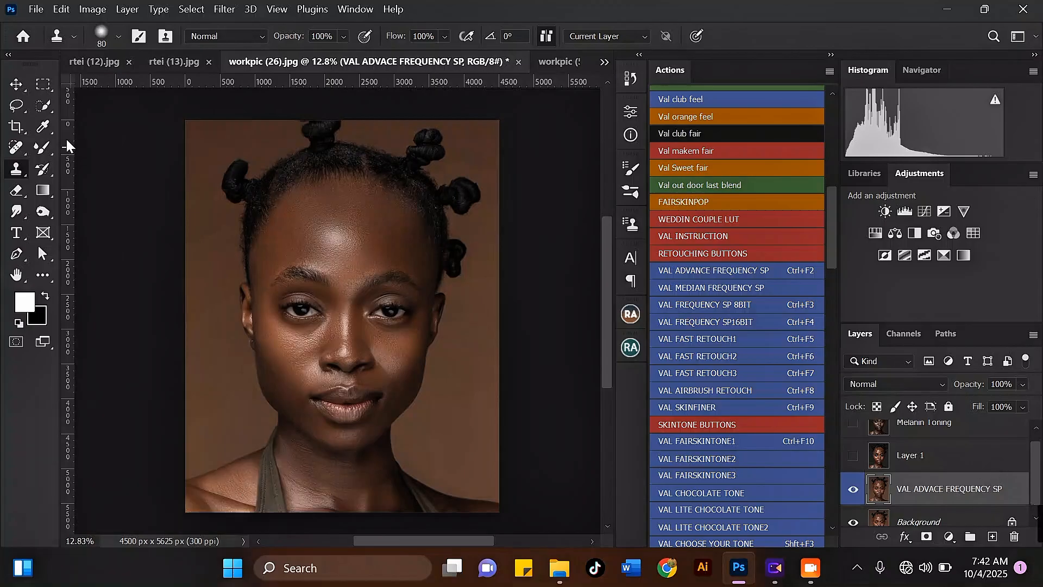
Step: Select the subject automatically using the Quick Selection tool's Select Subject
mouse_move(40, 100)
mouse_down()
mouse_move(106, 110)
mouse_move(116, 122)
mouse_up()
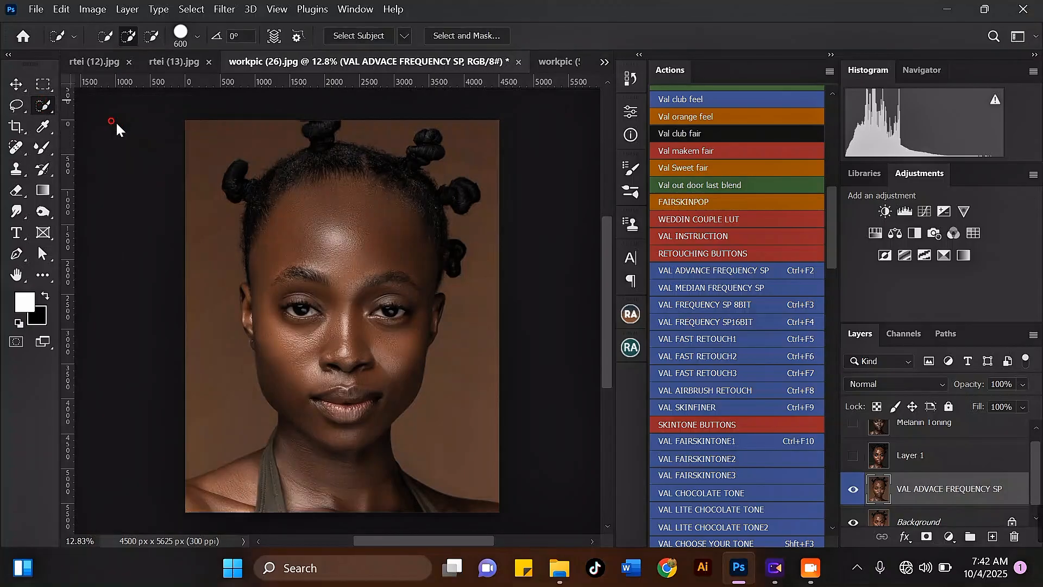
click(357, 35)
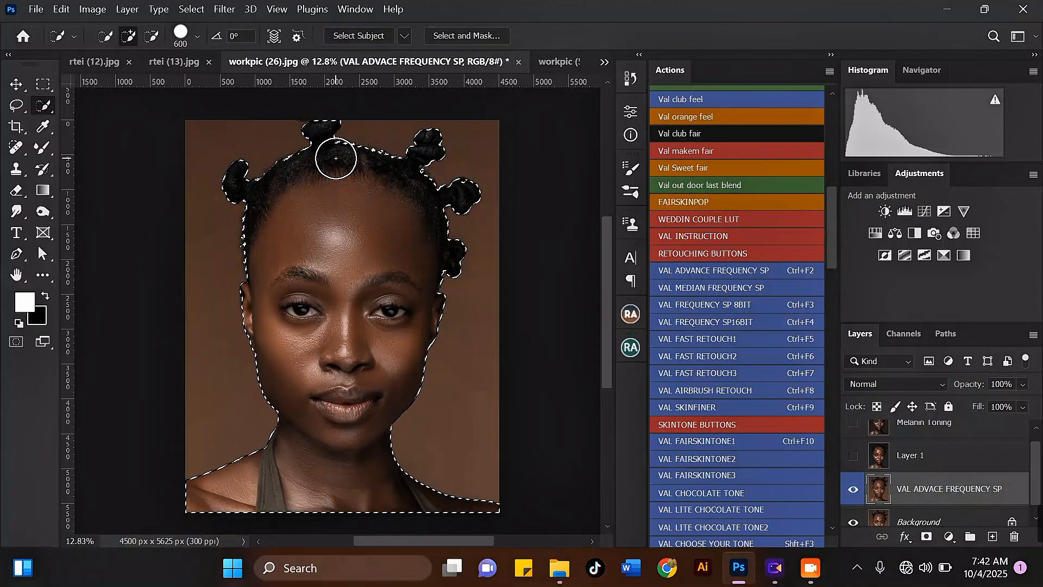
Step: Switch to the Polygonal Lasso in subtract mode and cut the ragged hair fringe on the head's left side out of the selection
scroll(263, 186, up, 5)
scroll(235, 240, up, 5)
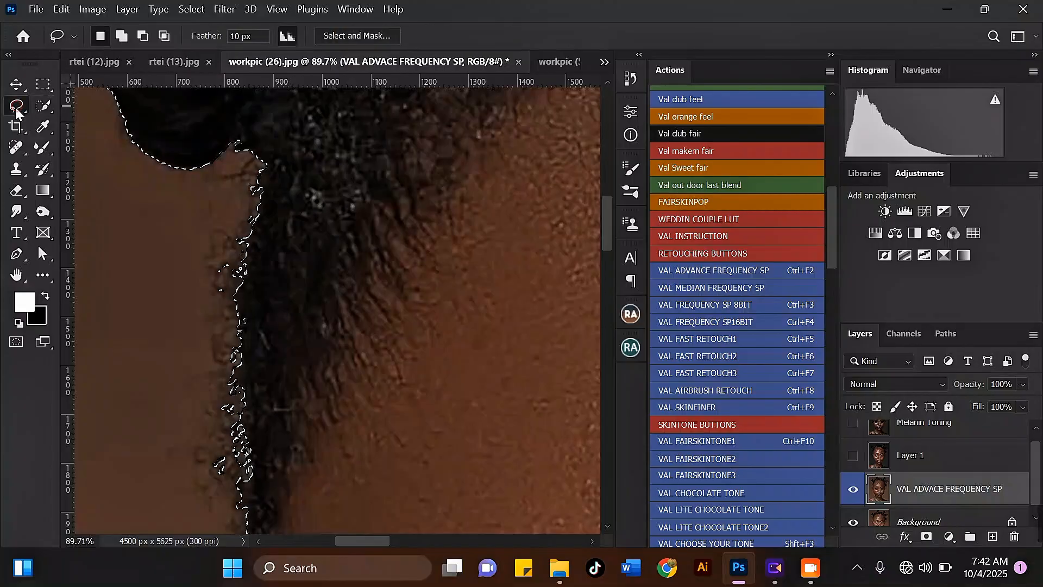
right_click(16, 107)
click(70, 119)
scroll(326, 163, down, 1)
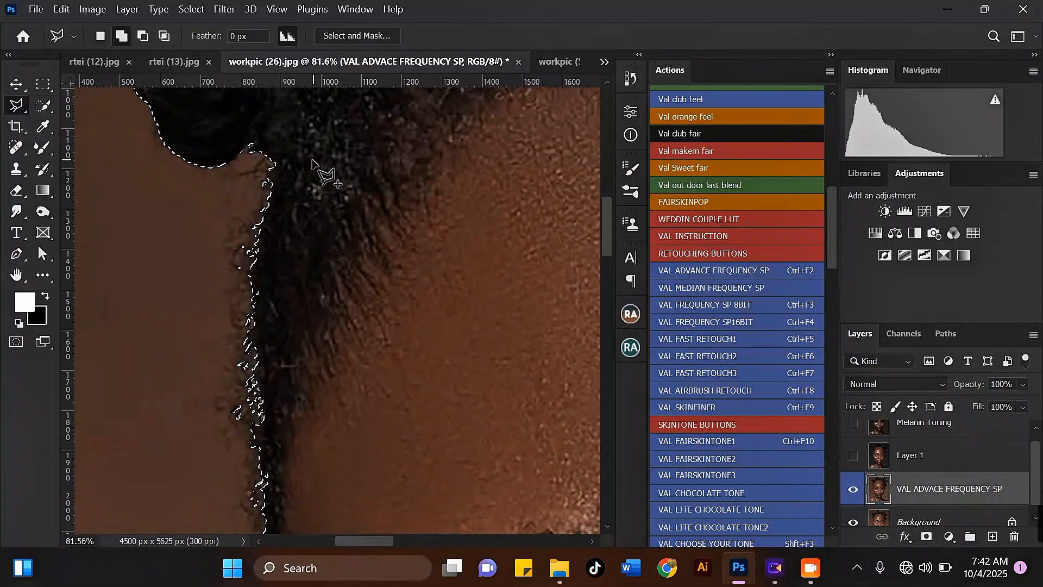
click(143, 36)
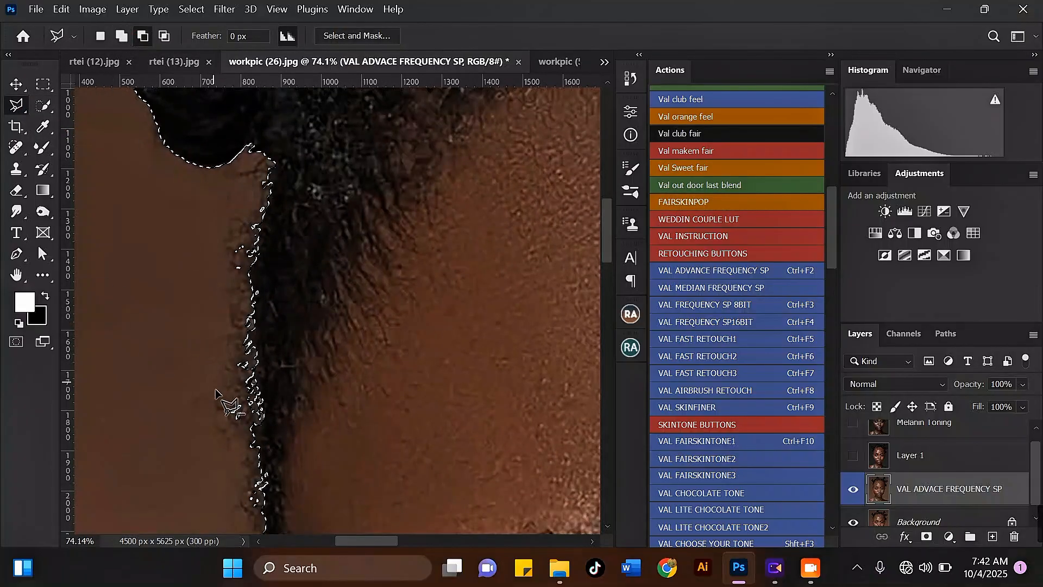
scroll(204, 381, up, 2)
scroll(204, 381, down, 2)
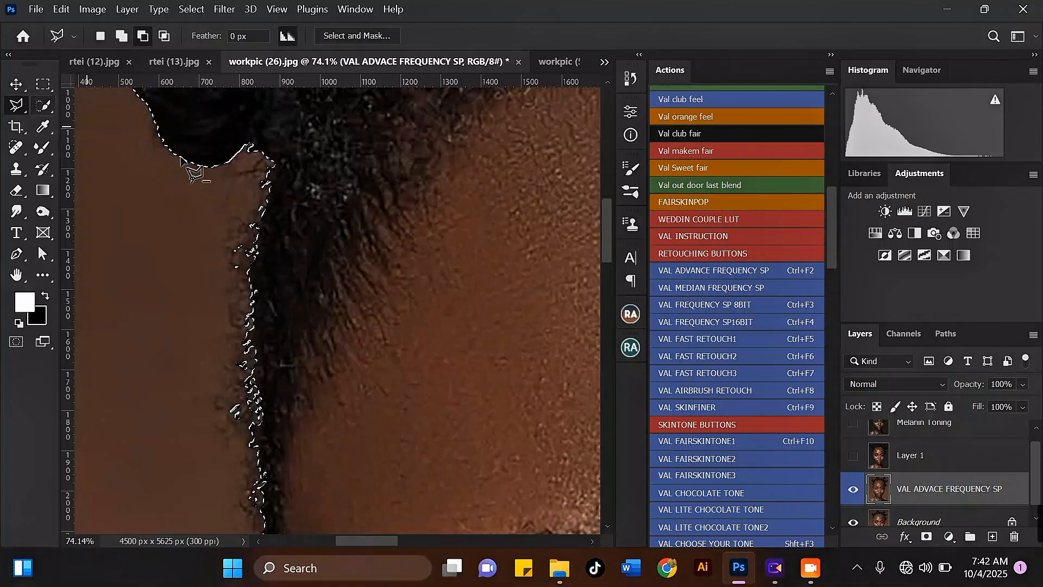
scroll(248, 174, up, 2)
click(240, 176)
click(245, 135)
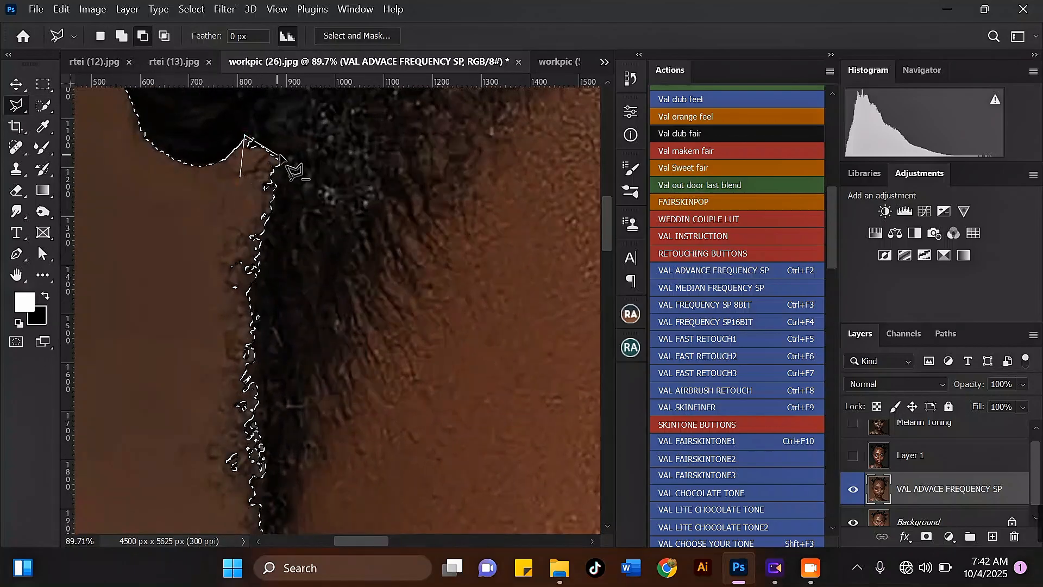
click(282, 156)
click(275, 208)
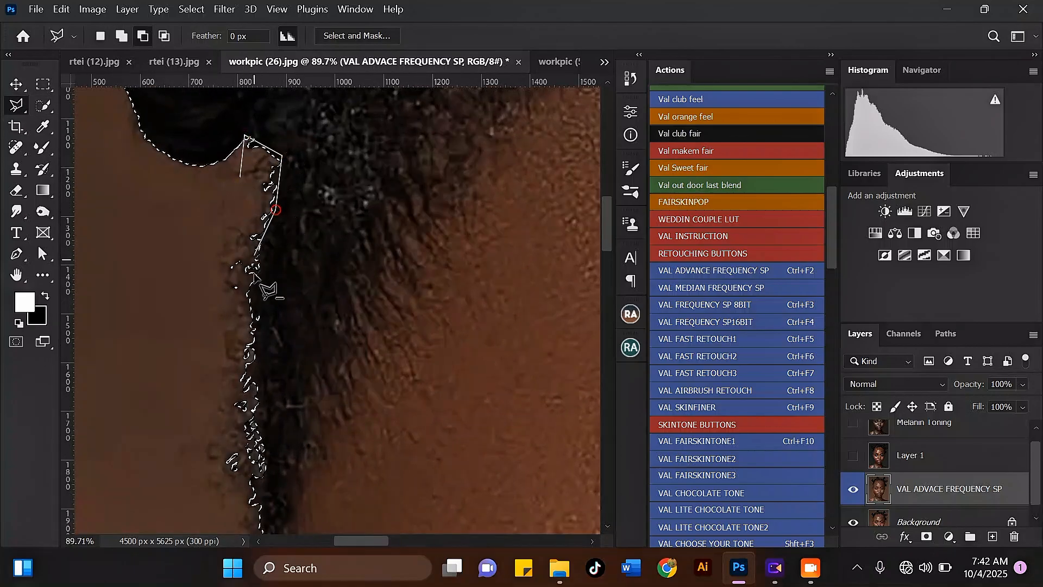
click(224, 381)
double_click(161, 306)
Step: Subtract the stray edge strip running down the left side of the hair toward the ear from the selection
scroll(192, 180, down, 4)
scroll(223, 189, up, 1)
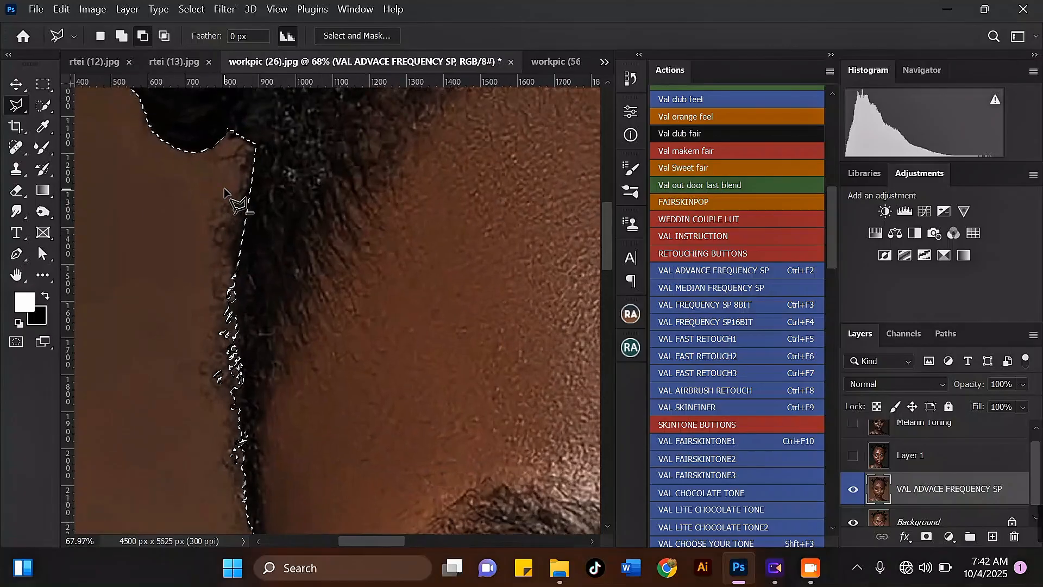
click(229, 166)
click(251, 142)
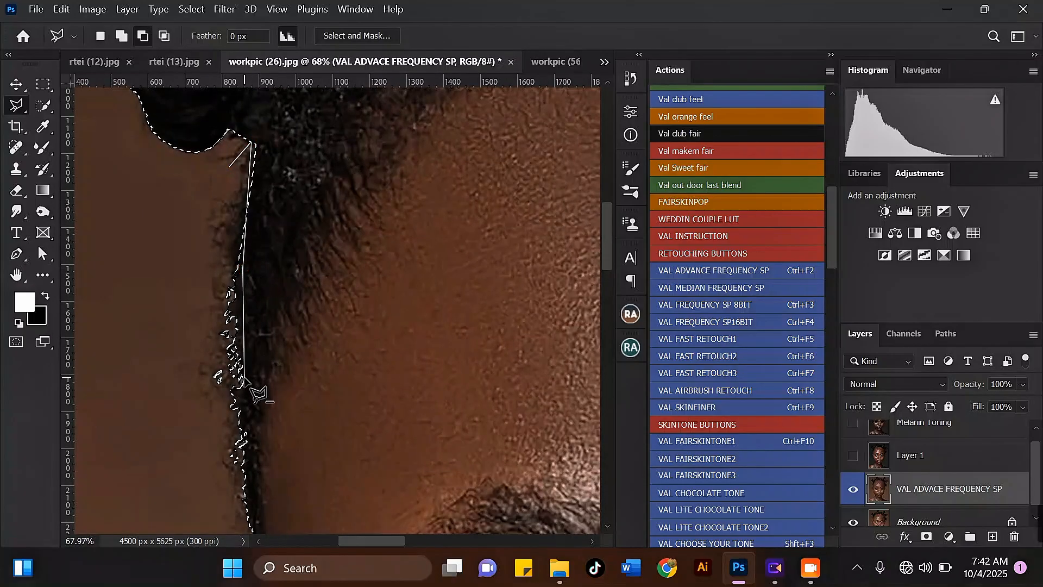
click(250, 499)
click(232, 521)
click(177, 492)
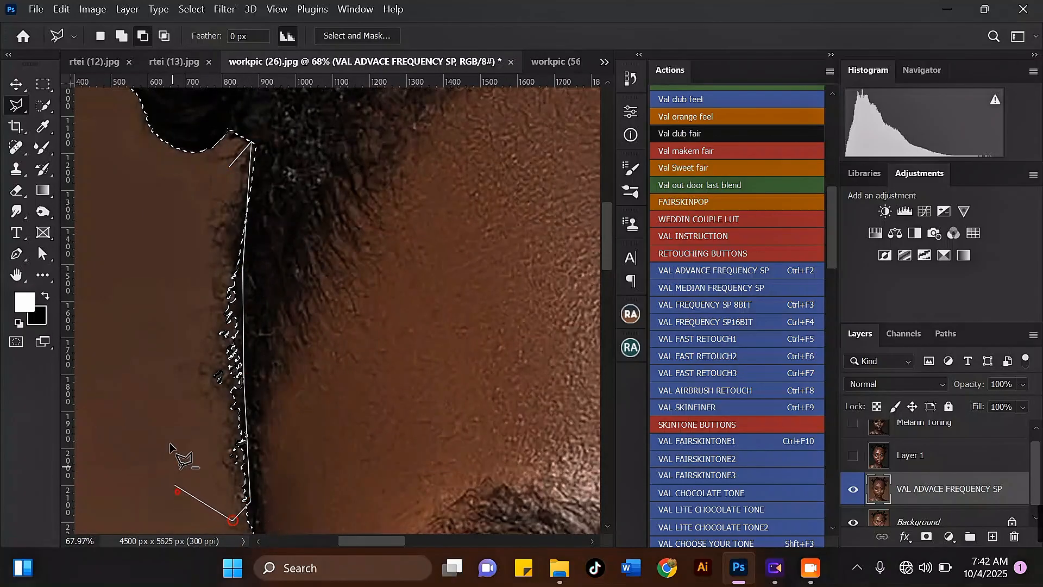
double_click(170, 446)
Step: Add the outer edge of the left ear back into the selection with a polygonal lasso
scroll(261, 351, down, 10)
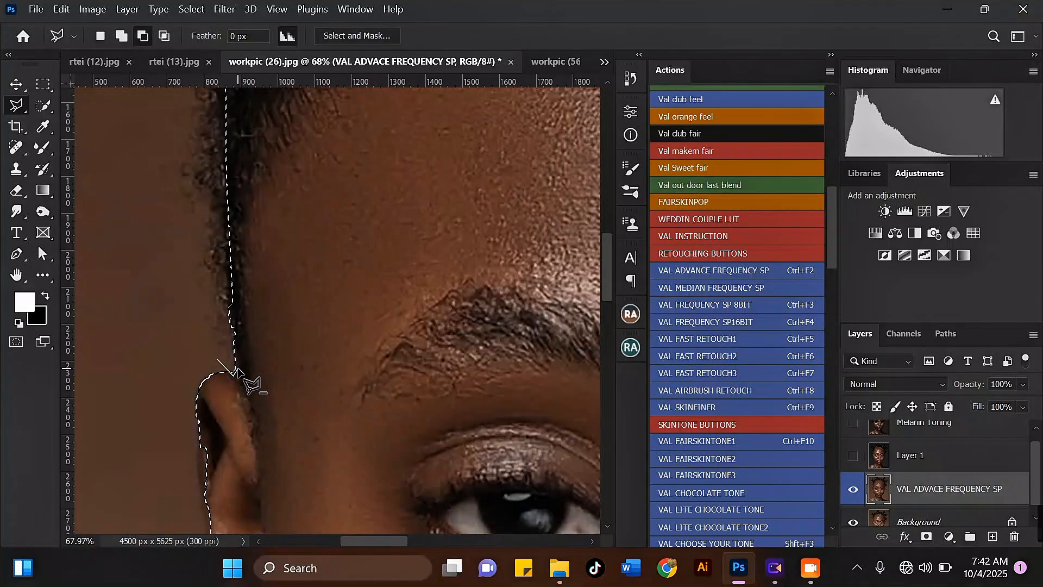
scroll(173, 249, down, 3)
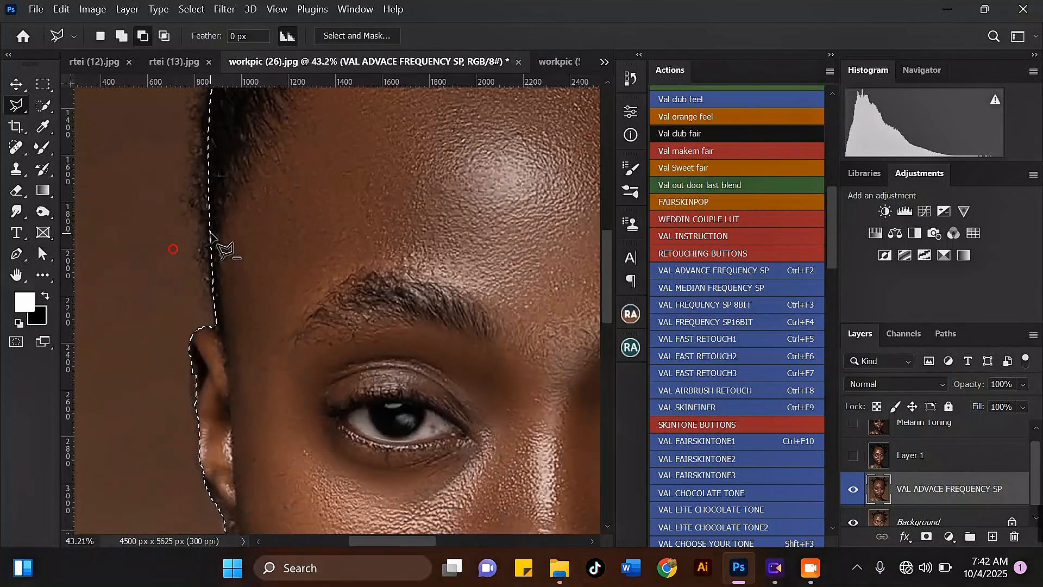
scroll(213, 236, down, 2)
scroll(185, 320, up, 2)
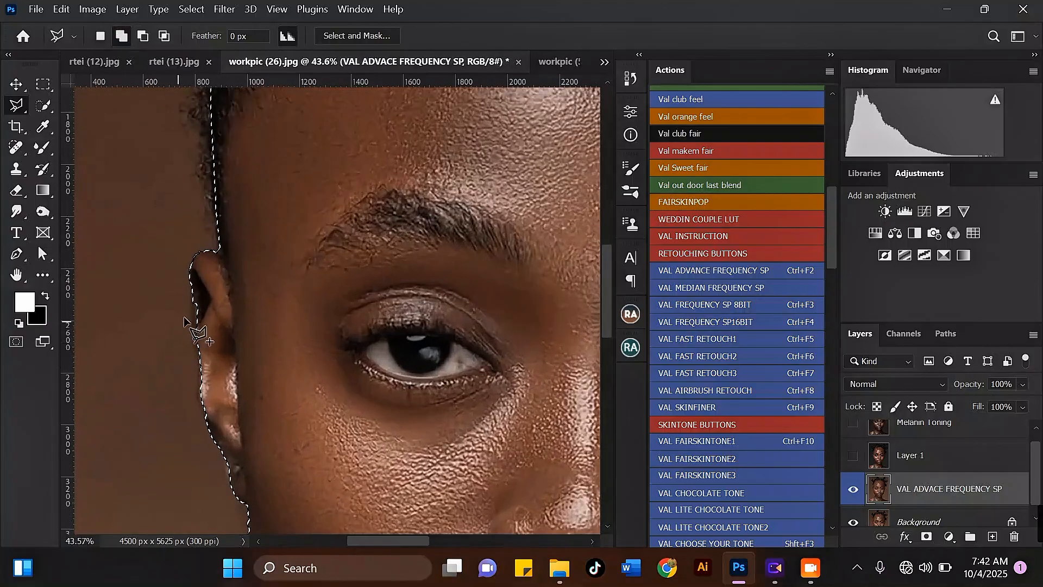
scroll(185, 320, up, 2)
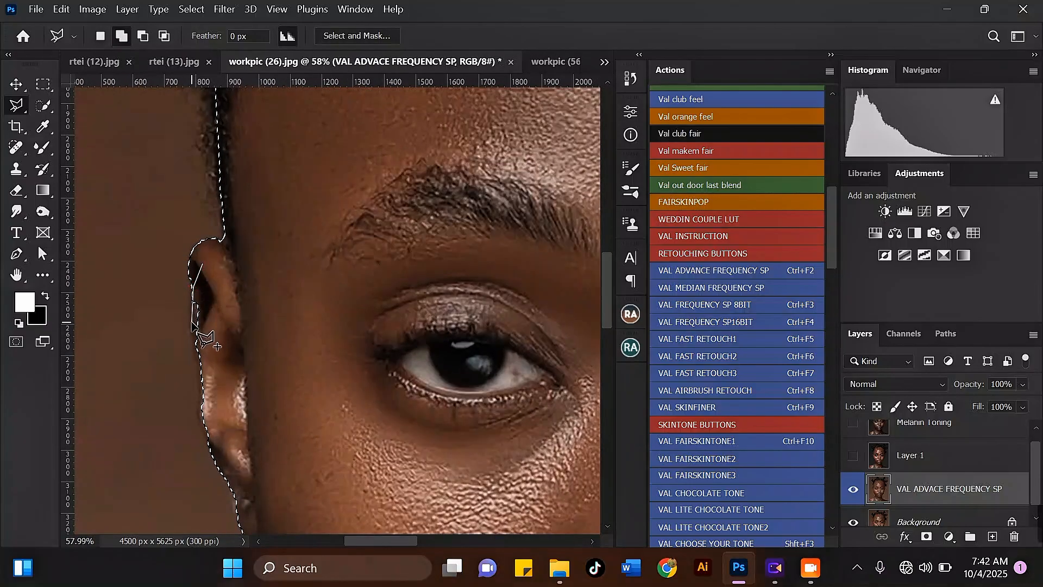
click(191, 327)
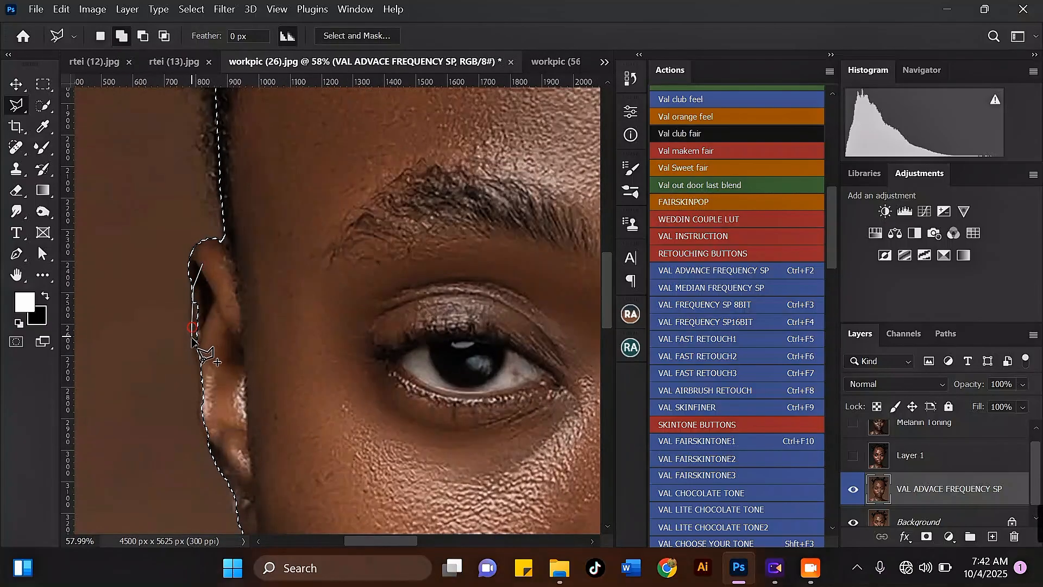
click(202, 437)
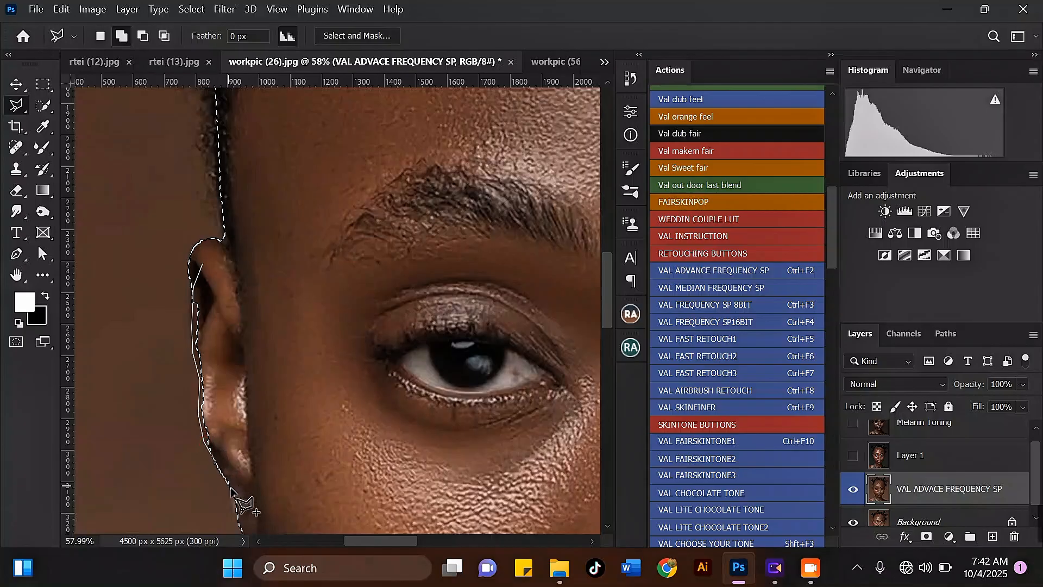
double_click(280, 308)
Step: Review the selection edge along the jaw, neck and right side of the face and hair
scroll(161, 258, down, 4)
scroll(184, 408, up, 5)
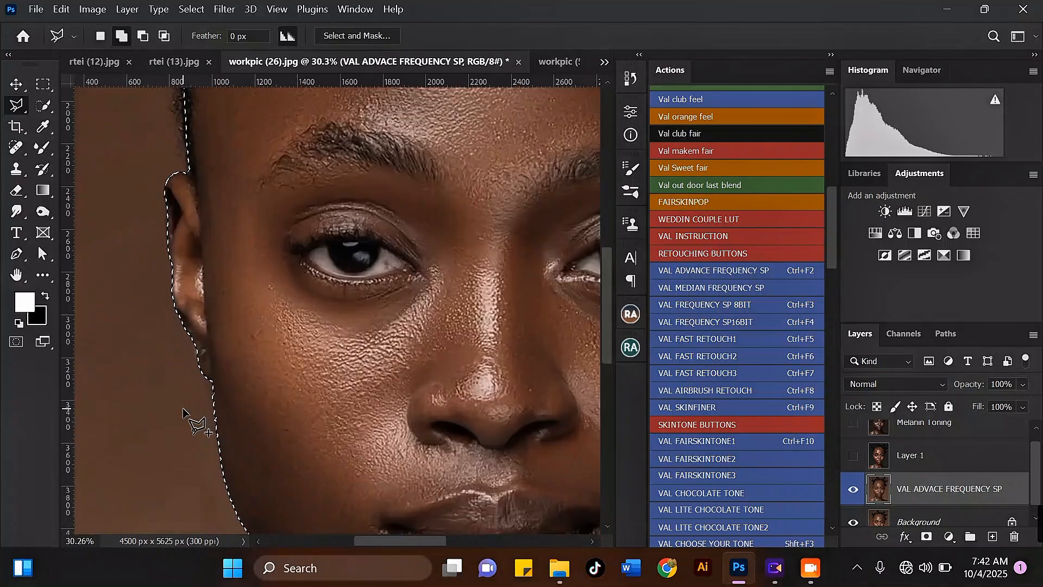
scroll(199, 239, down, 6)
scroll(204, 383, up, 5)
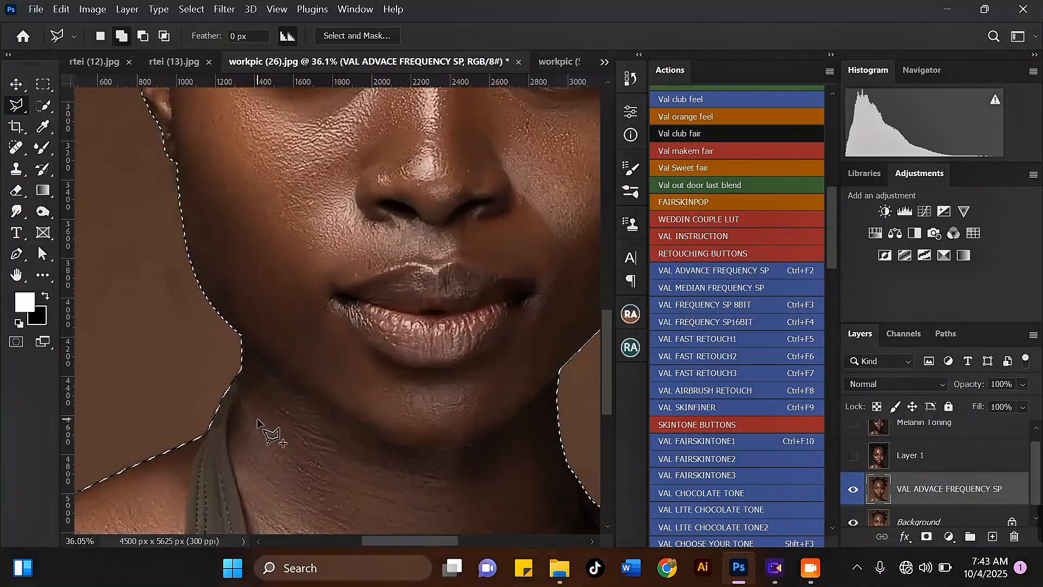
scroll(217, 434, down, 3)
scroll(202, 434, down, 2)
scroll(734, 272, up, 1)
scroll(542, 287, up, 4)
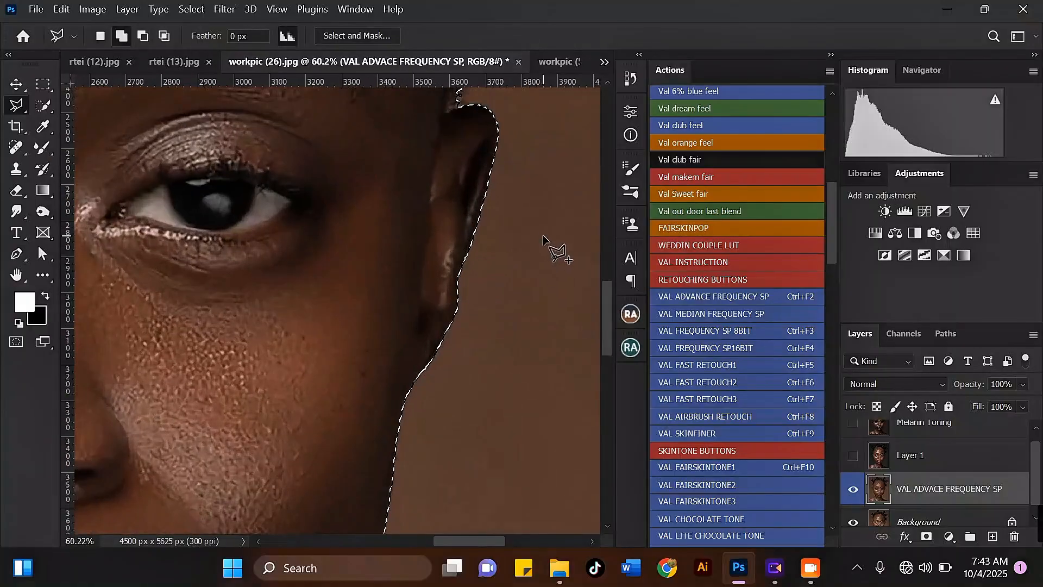
scroll(297, 440, down, 4)
Step: Switch to subtract mode and remove the ragged edge beneath the lower right hair bun from the selection
scroll(348, 231, up, 5)
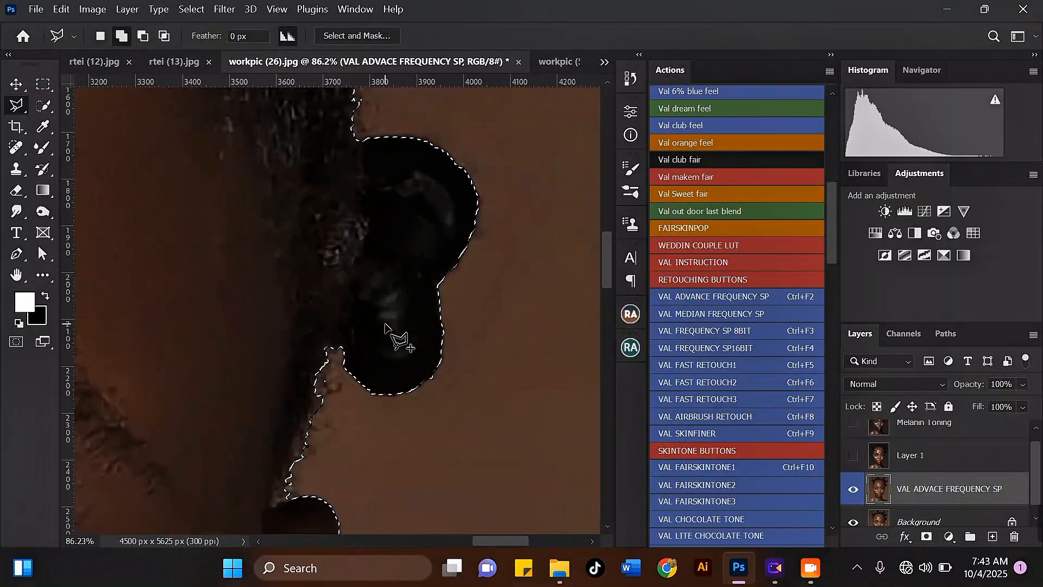
click(143, 35)
scroll(392, 380, up, 2)
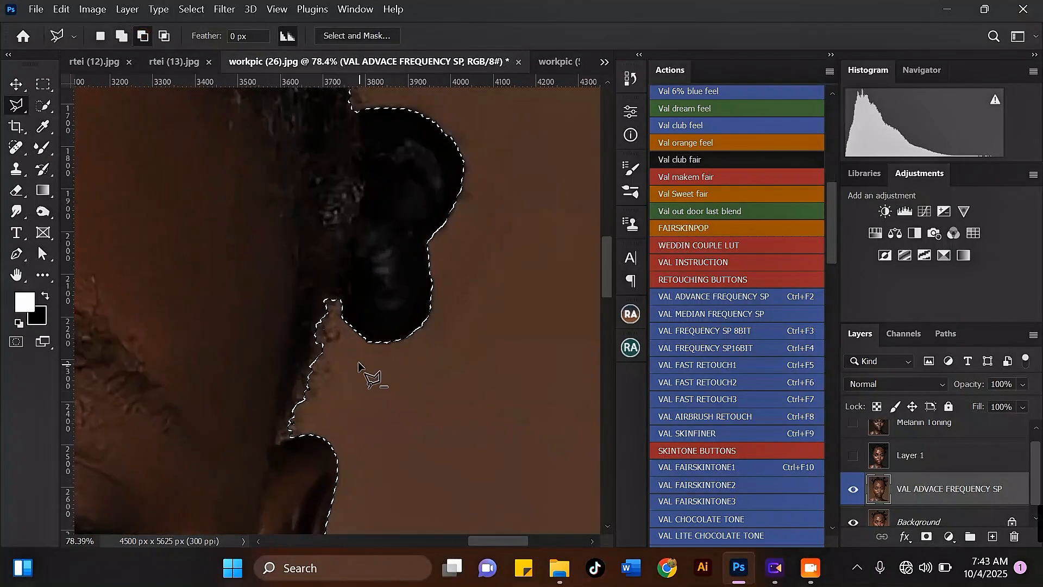
click(357, 358)
click(326, 298)
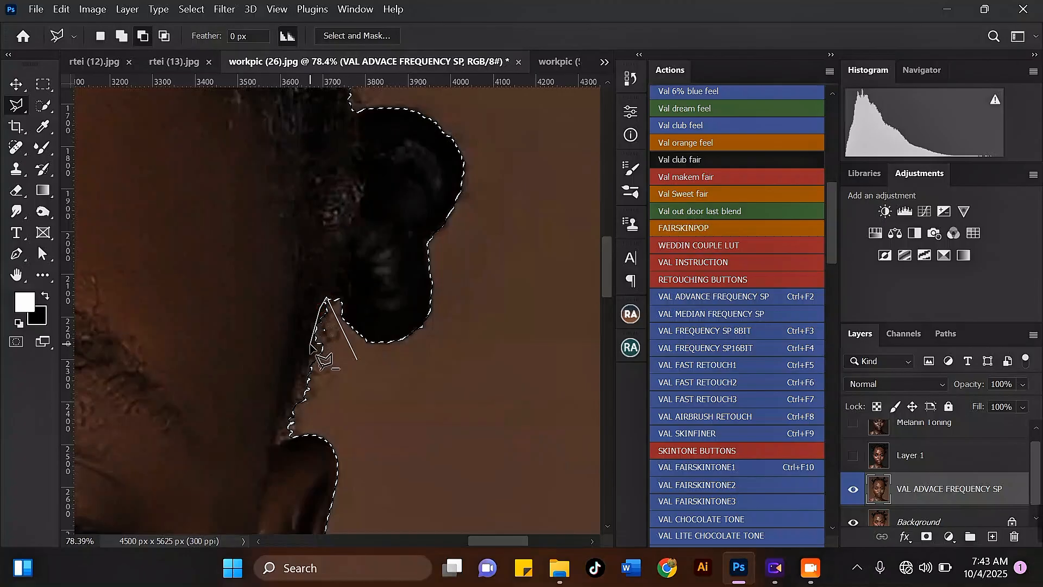
click(276, 442)
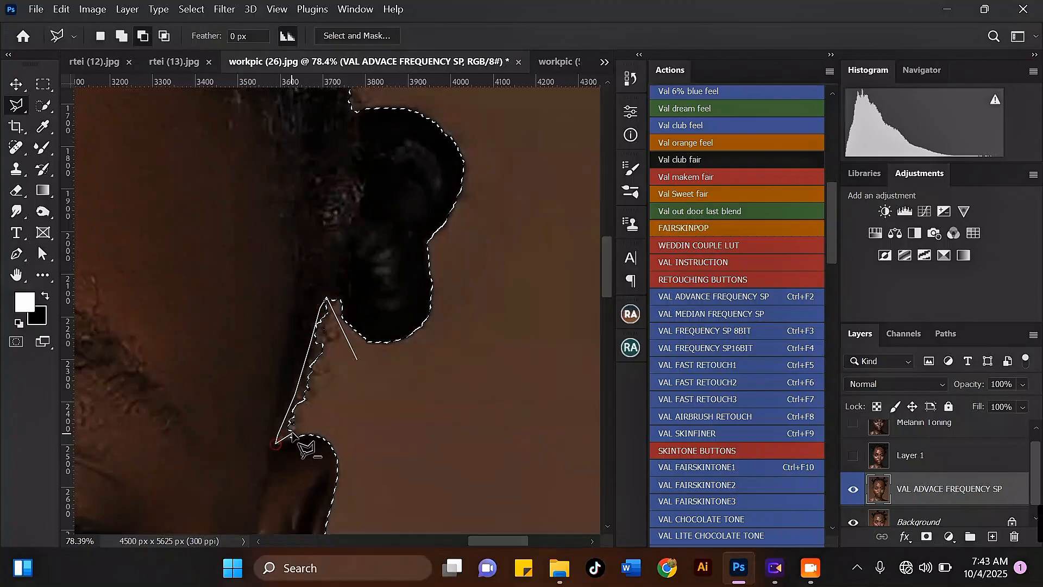
click(357, 359)
Step: Subtract the ragged background strip between the two right-side hair buns from the selection
scroll(379, 440, down, 4)
scroll(379, 441, down, 4)
scroll(384, 195, up, 6)
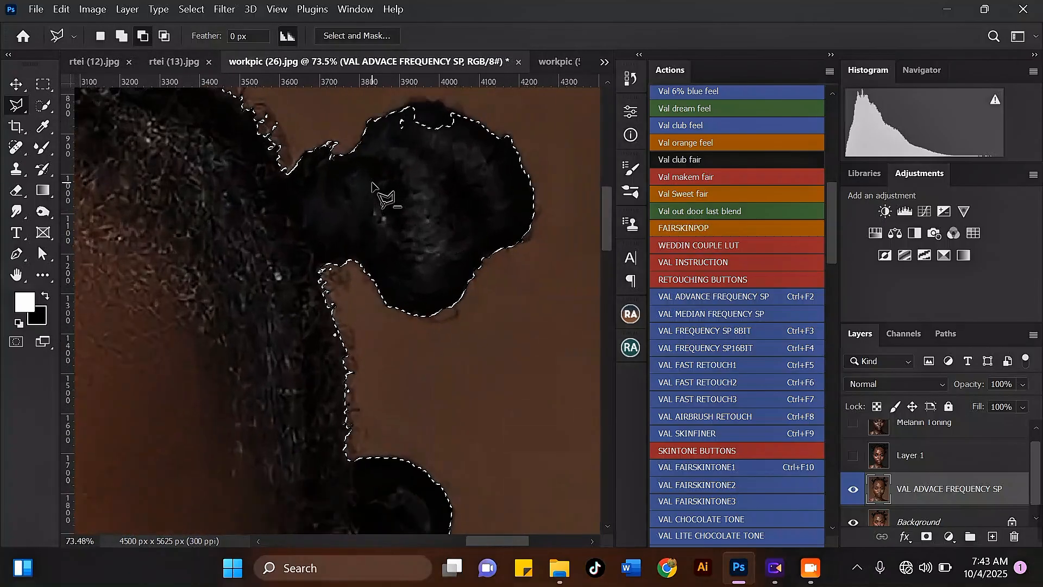
click(369, 308)
click(354, 259)
click(324, 263)
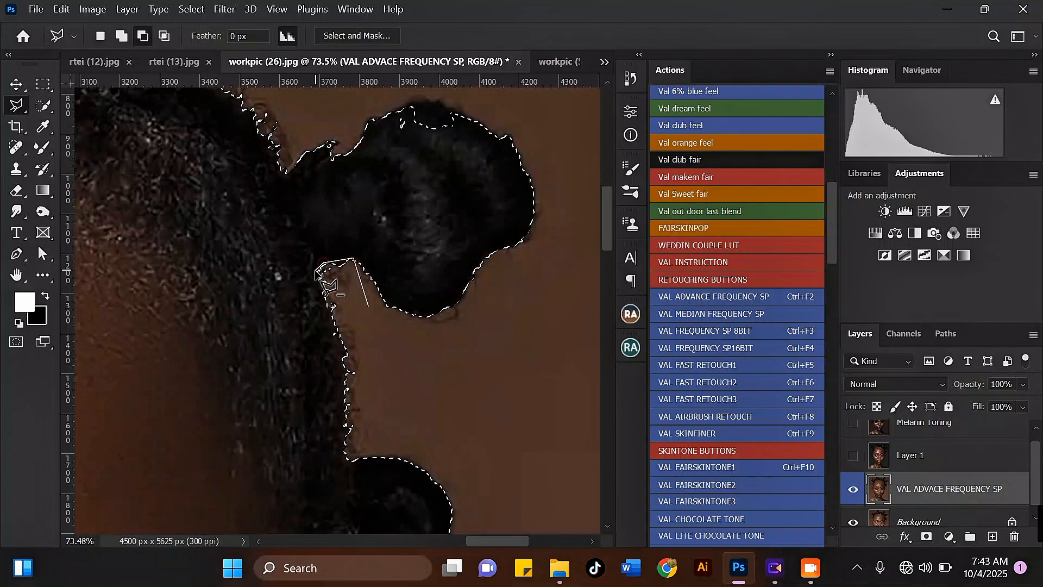
click(316, 273)
click(342, 352)
click(345, 456)
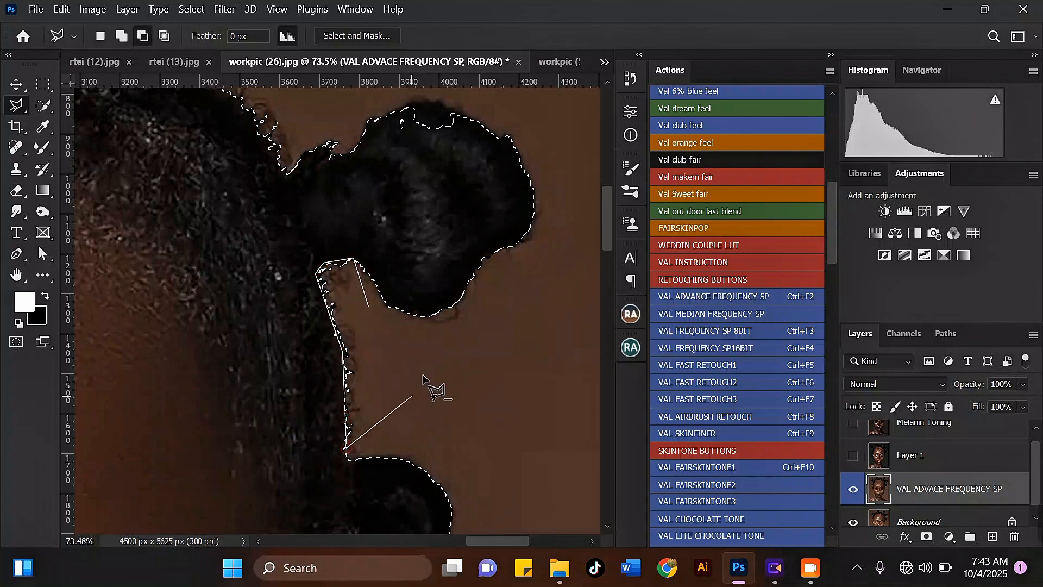
double_click(421, 375)
Step: Switch to add mode and add the missing top edge of the upper right hair bun to the selection
scroll(422, 375, down, 4)
scroll(426, 180, up, 3)
click(121, 36)
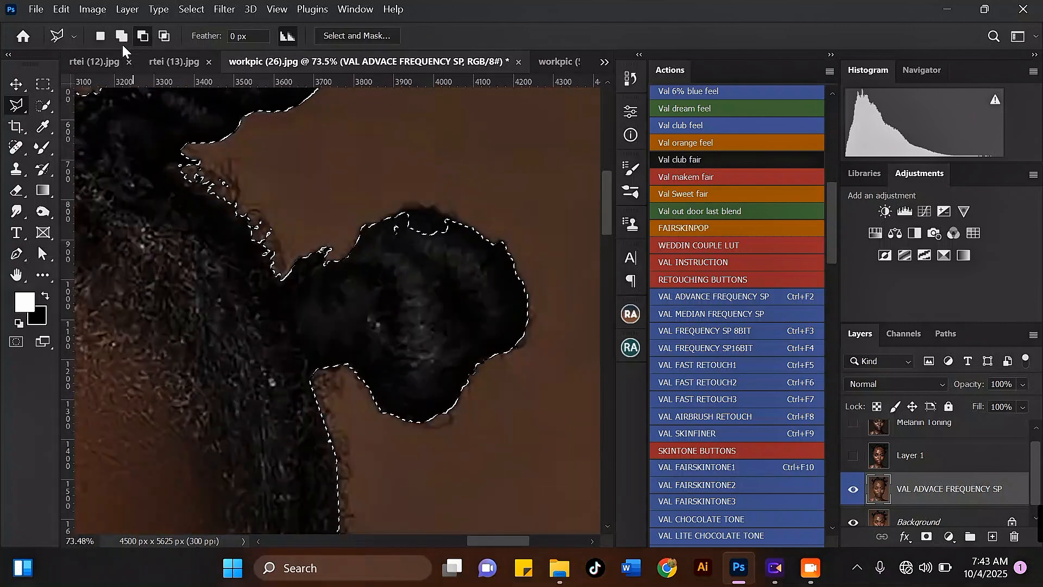
scroll(367, 266, up, 1)
click(367, 266)
click(397, 211)
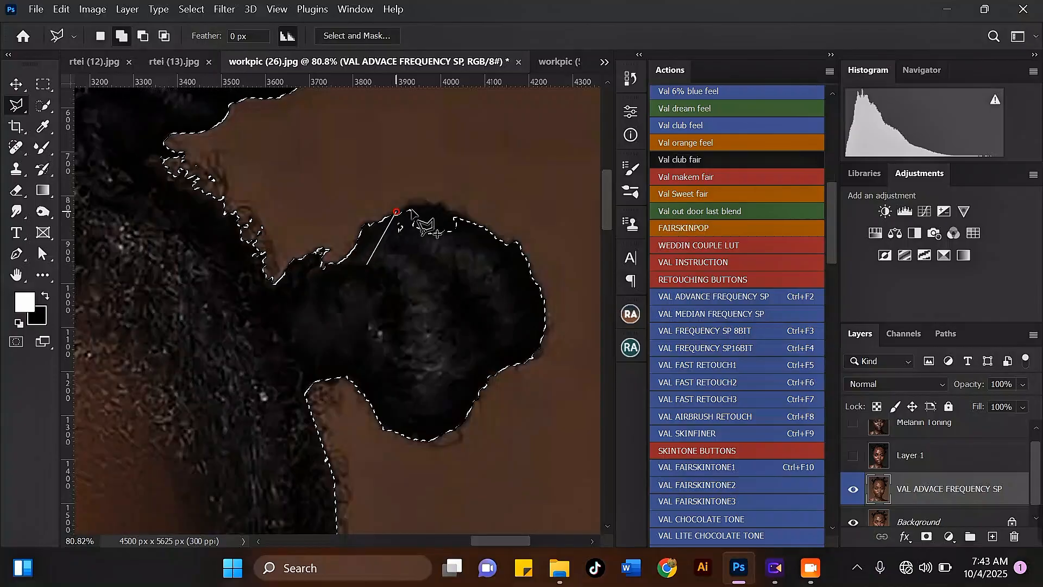
click(427, 207)
click(487, 263)
double_click(379, 286)
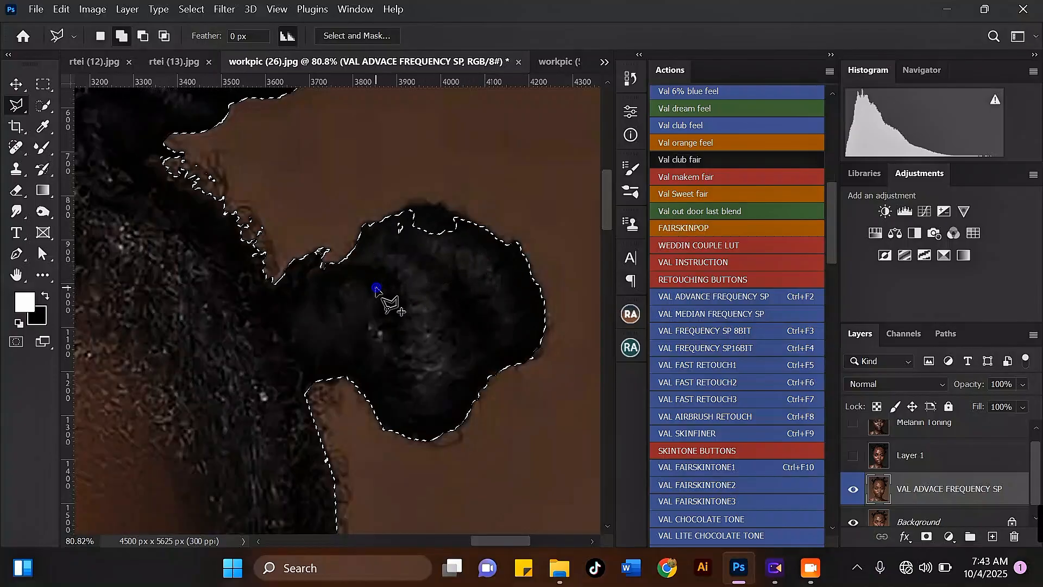
Step: Switch to subtract mode and cut the ragged hairline edge beside the upper right bun out of the selection
click(143, 36)
scroll(337, 272, up, 2)
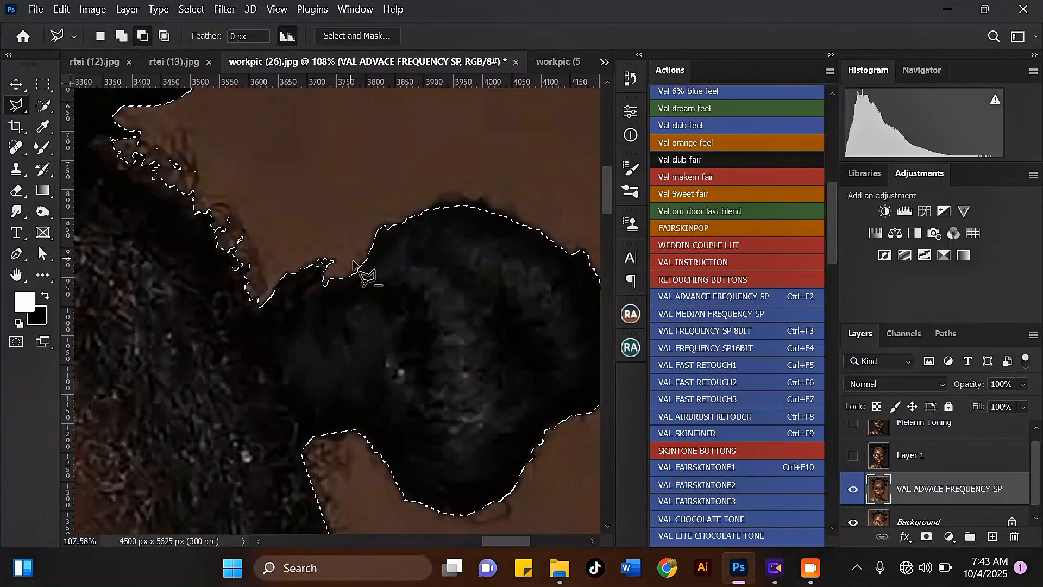
click(284, 271)
click(263, 304)
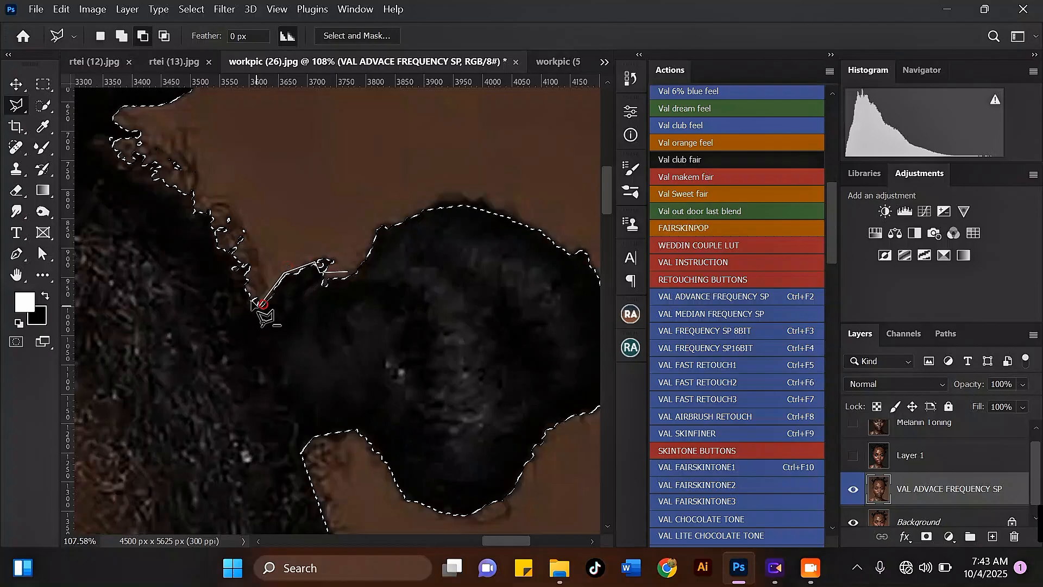
click(194, 203)
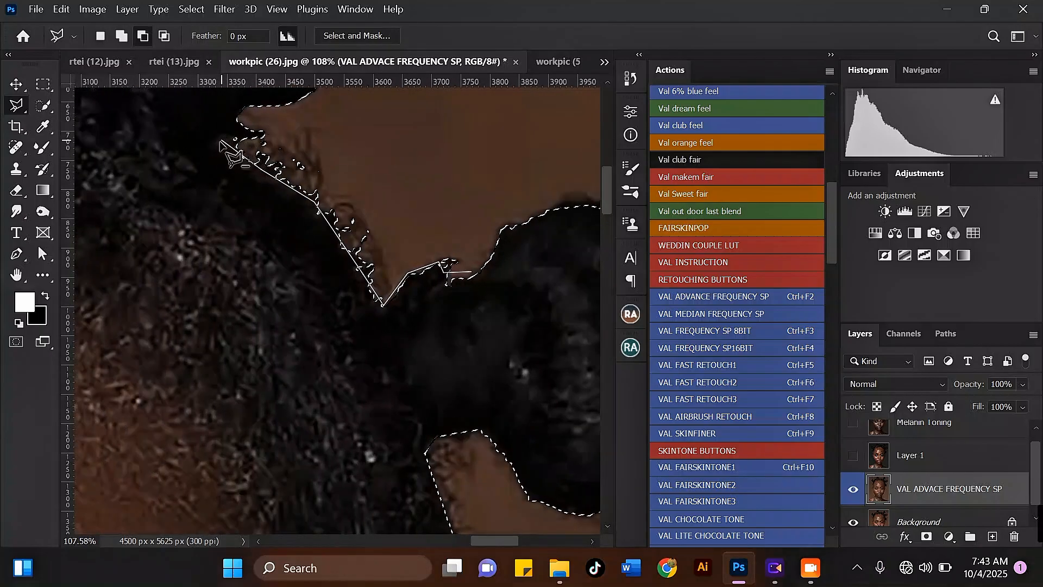
click(217, 144)
click(245, 113)
double_click(400, 154)
Step: Subtract the ragged background edge along the hairline between the top-centre and upper right buns from the selection
scroll(364, 344, down, 10)
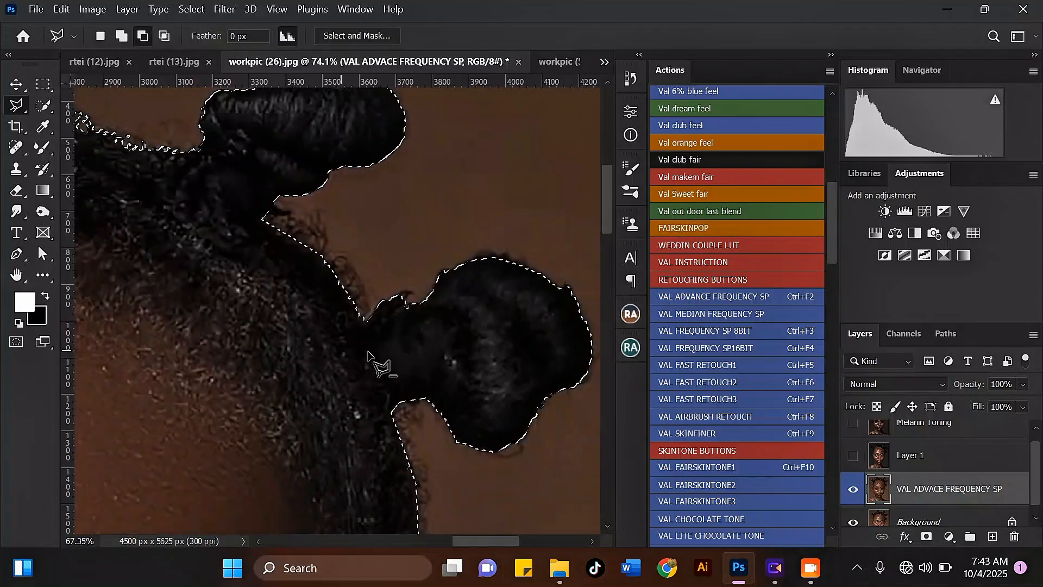
scroll(278, 209, up, 7)
scroll(448, 305, down, 6)
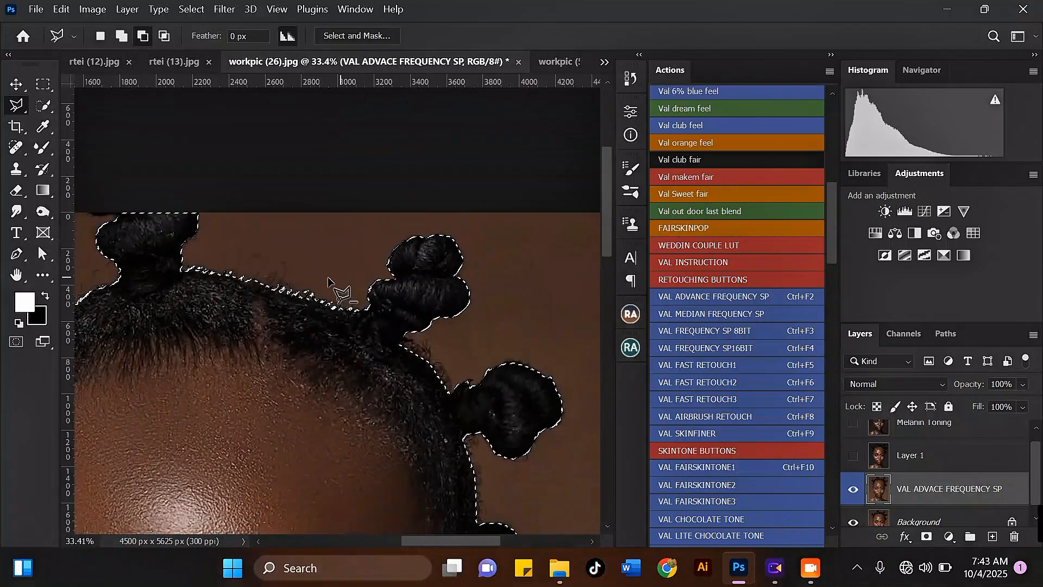
scroll(190, 250, up, 5)
scroll(213, 234, up, 2)
click(240, 217)
click(194, 250)
click(177, 282)
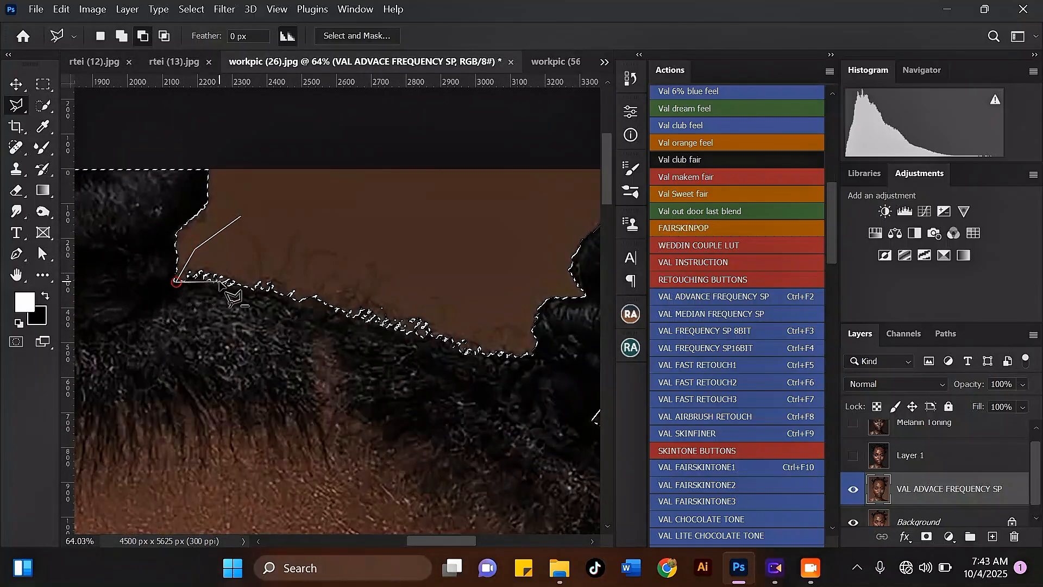
click(230, 283)
click(324, 304)
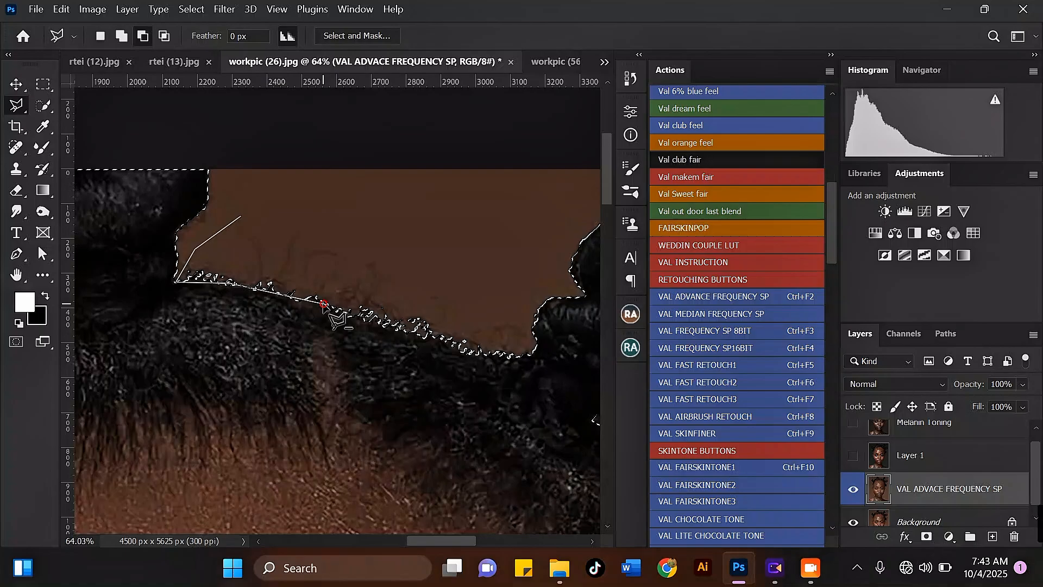
click(369, 326)
click(485, 352)
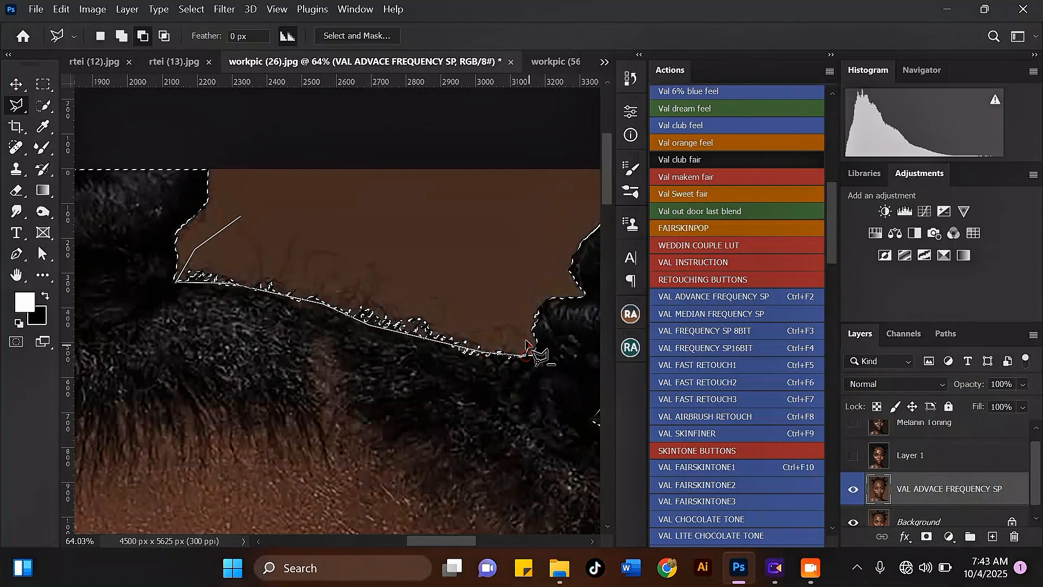
click(505, 287)
double_click(346, 203)
Step: Subtract the ragged hairline edge left of the top-centre bun, down to the left bun, from the selection
scroll(406, 239, down, 5)
scroll(109, 274, up, 1)
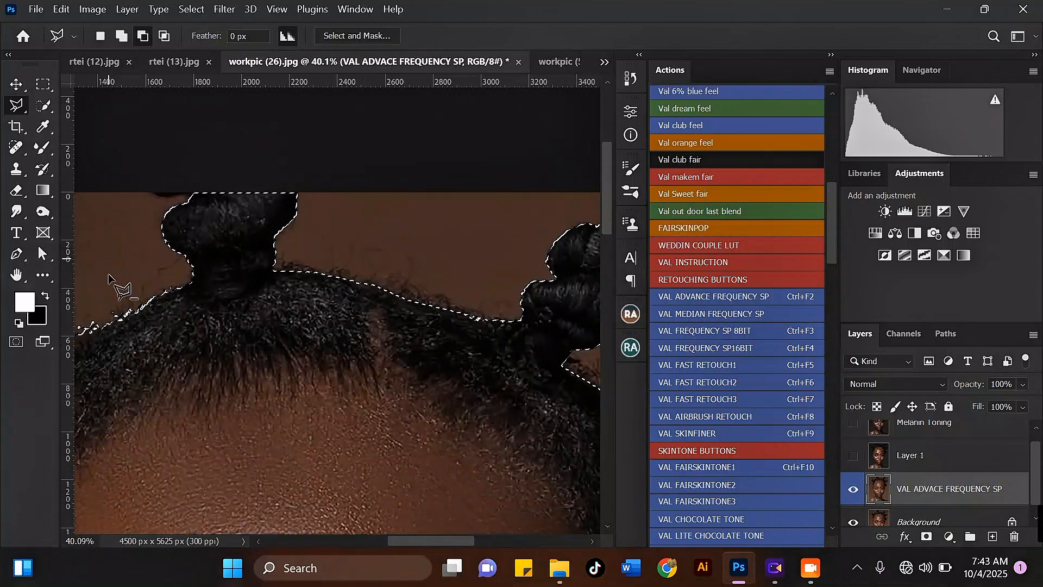
scroll(214, 244, up, 3)
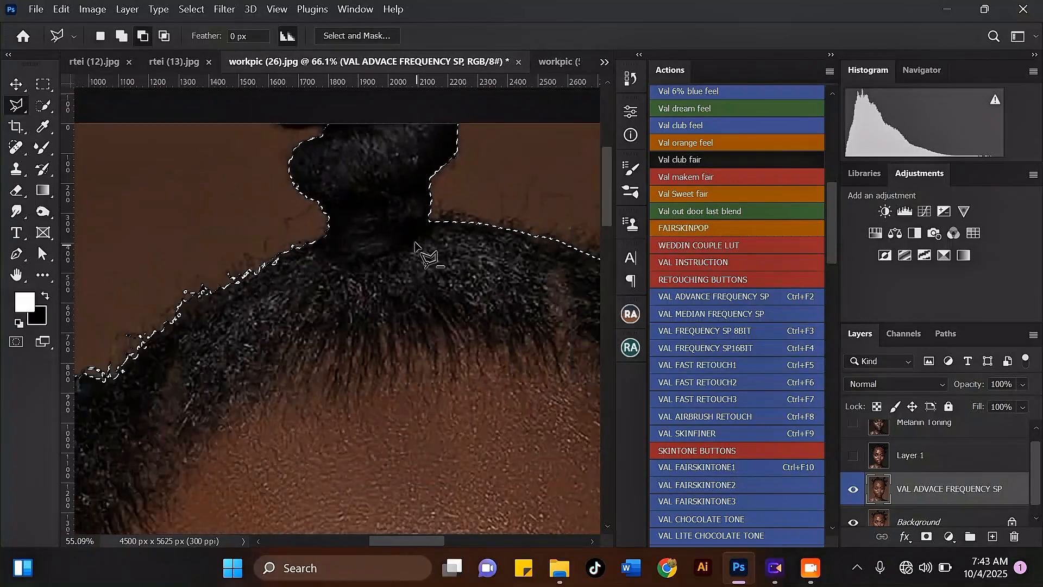
scroll(170, 273, up, 1)
scroll(304, 218, down, 2)
scroll(321, 185, up, 3)
click(256, 181)
click(379, 189)
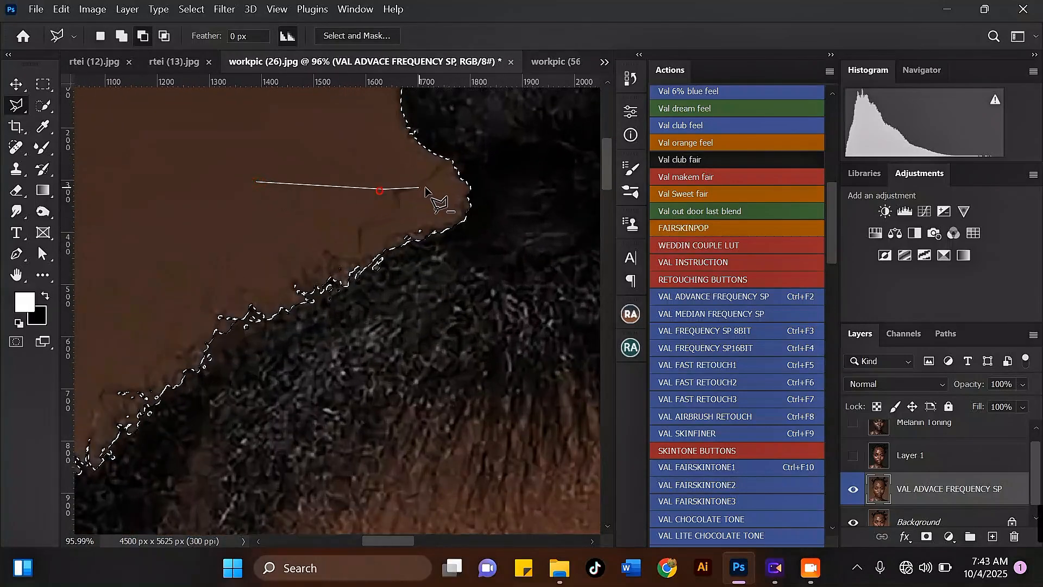
click(457, 217)
click(454, 232)
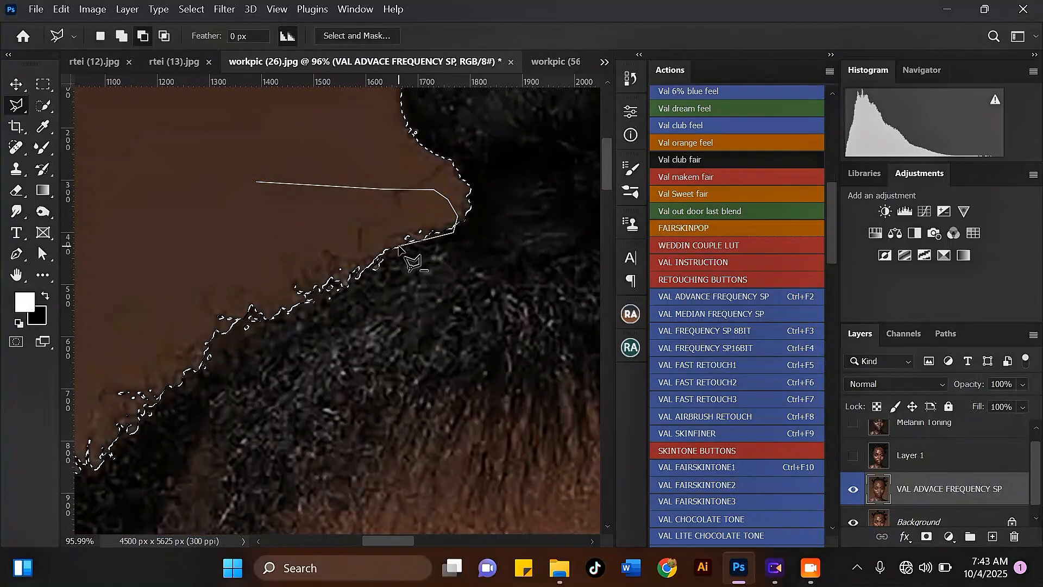
click(399, 248)
click(243, 333)
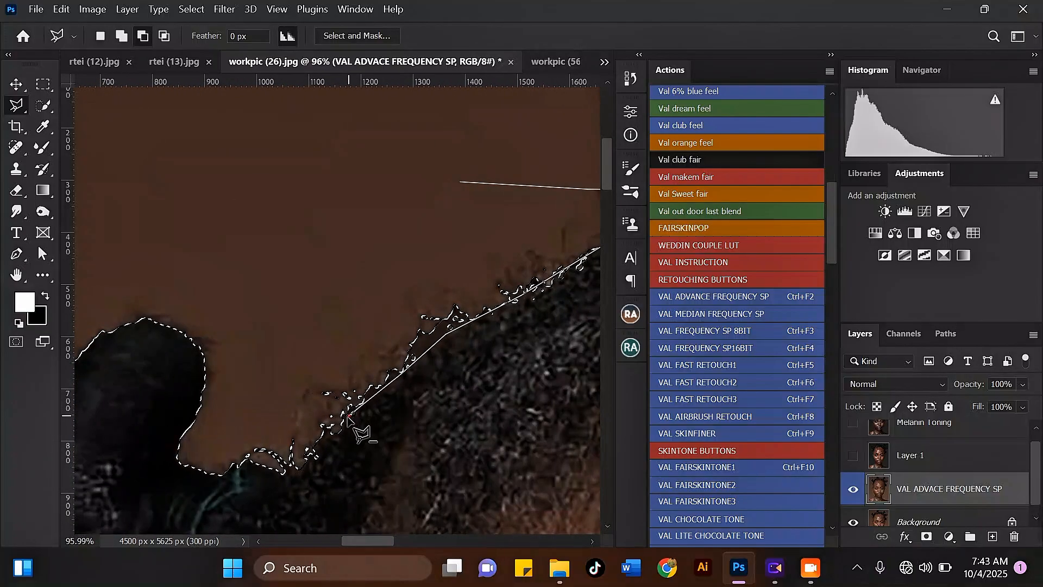
click(298, 471)
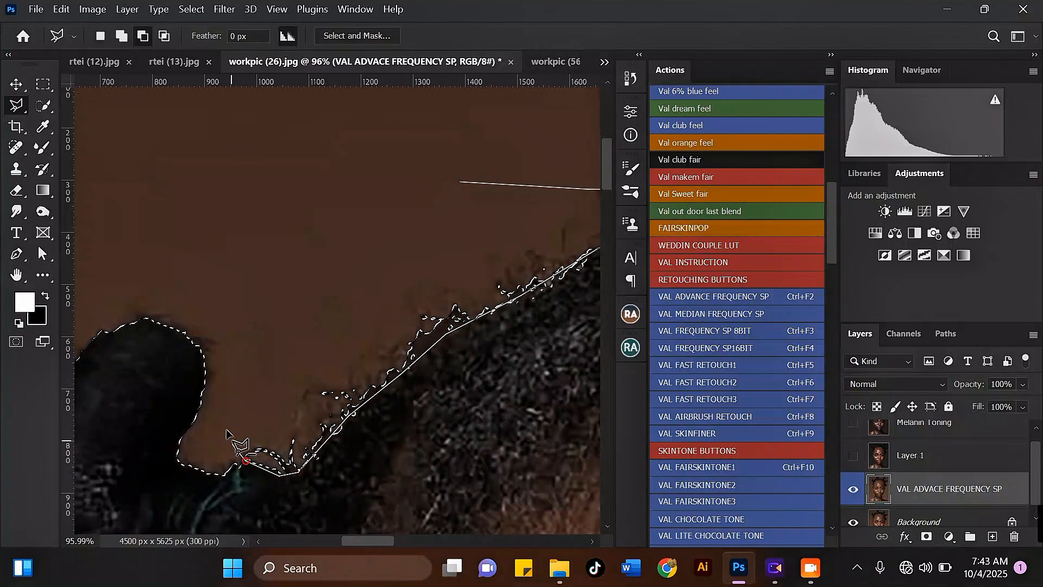
double_click(333, 215)
Step: Zoom around the whole portrait to examine the subject selection outline for remaining rough edges
scroll(223, 239, down, 8)
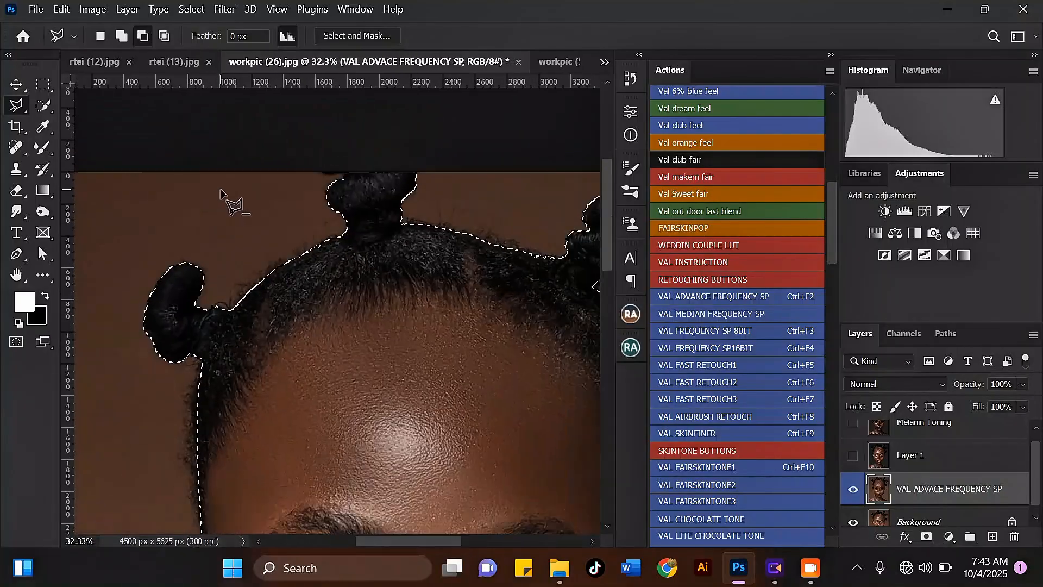
scroll(259, 186, down, 4)
scroll(394, 371, up, 8)
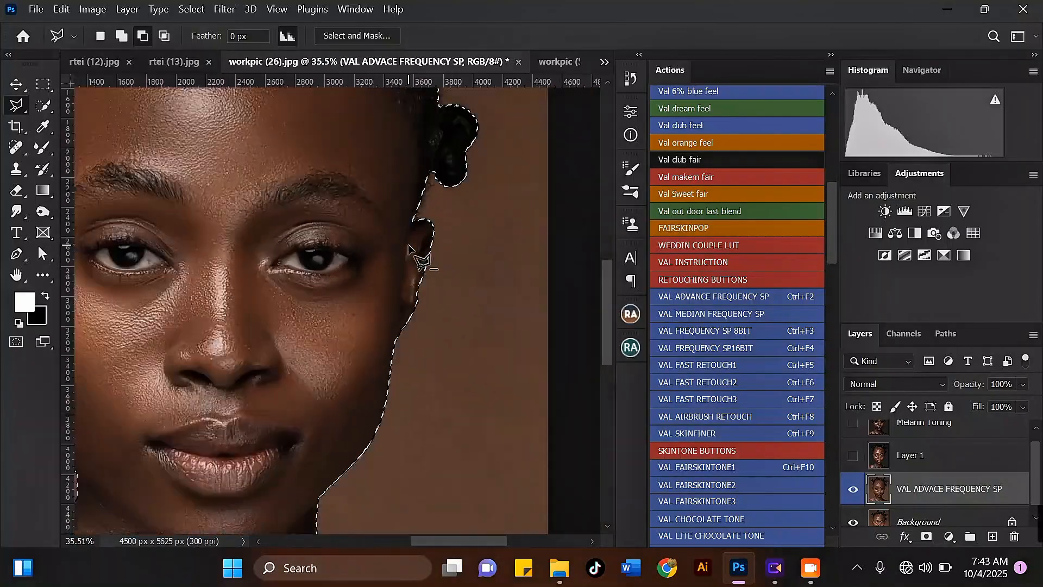
scroll(415, 250, down, 5)
scroll(256, 407, down, 2)
scroll(435, 349, up, 4)
scroll(414, 400, down, 7)
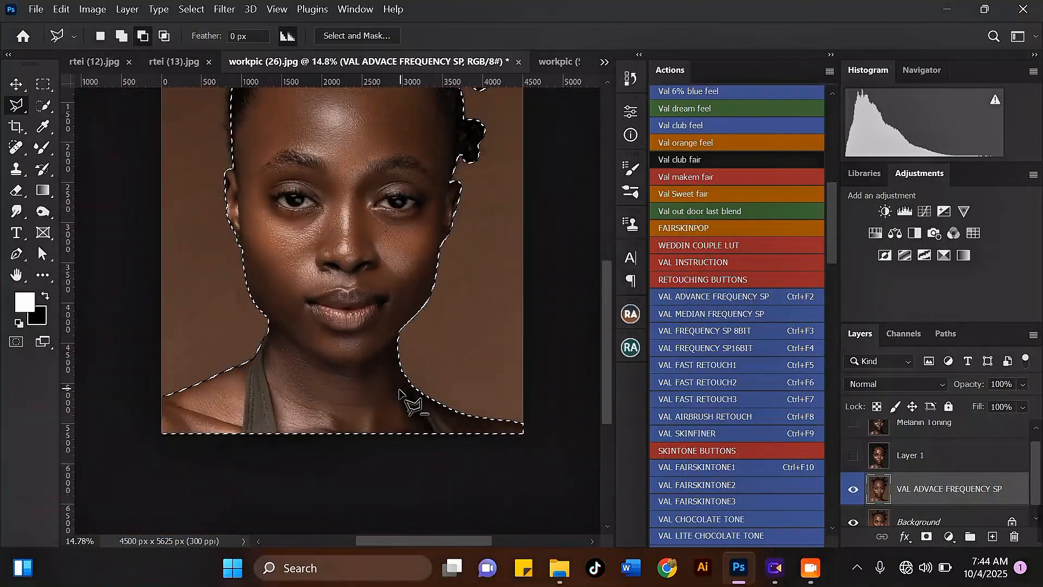
scroll(415, 187, up, 4)
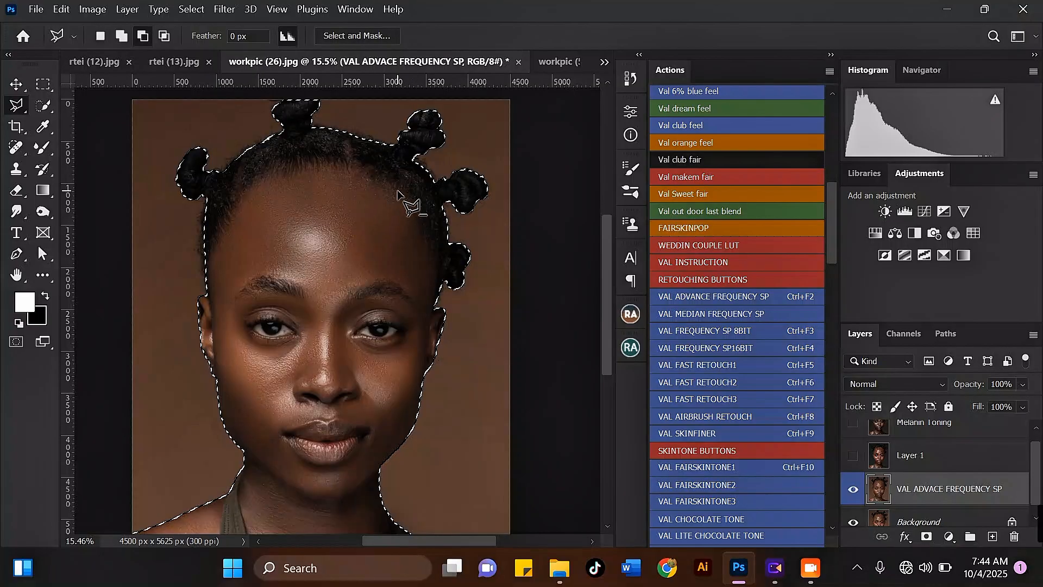
scroll(380, 185, up, 6)
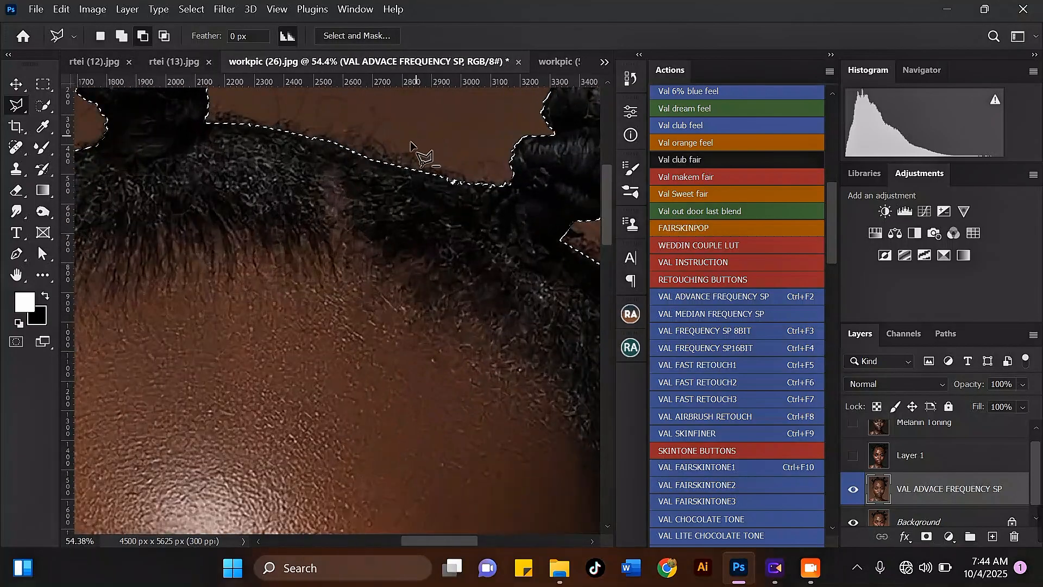
scroll(411, 144, down, 8)
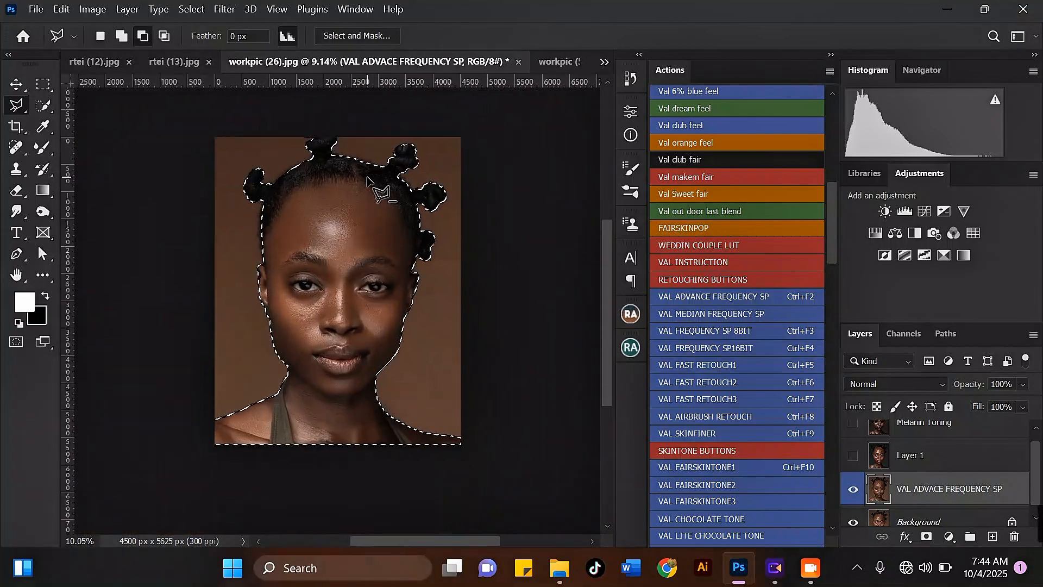
scroll(368, 181, up, 1)
scroll(434, 204, up, 5)
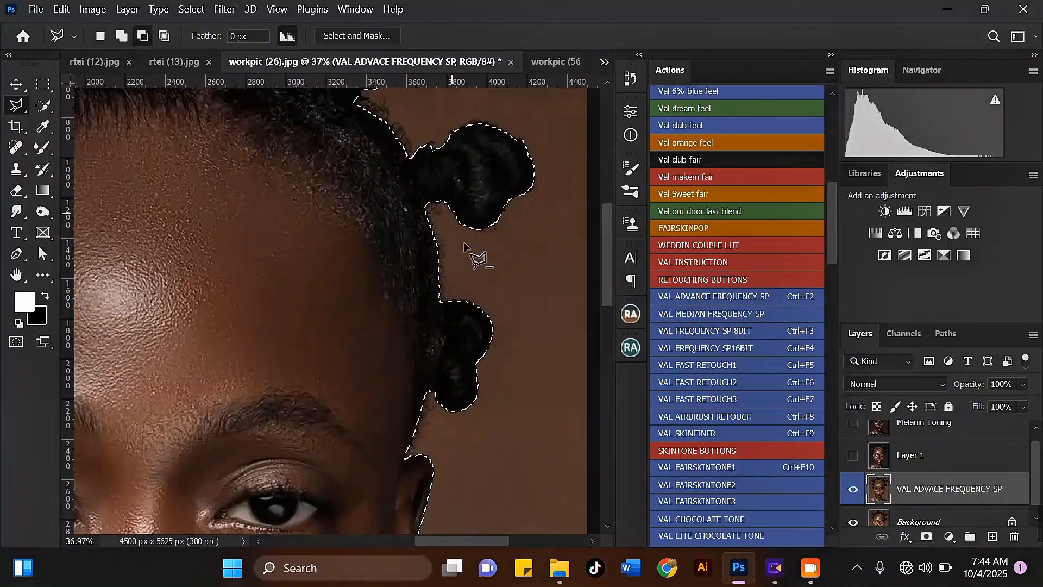
scroll(412, 234, down, 4)
scroll(401, 170, down, 3)
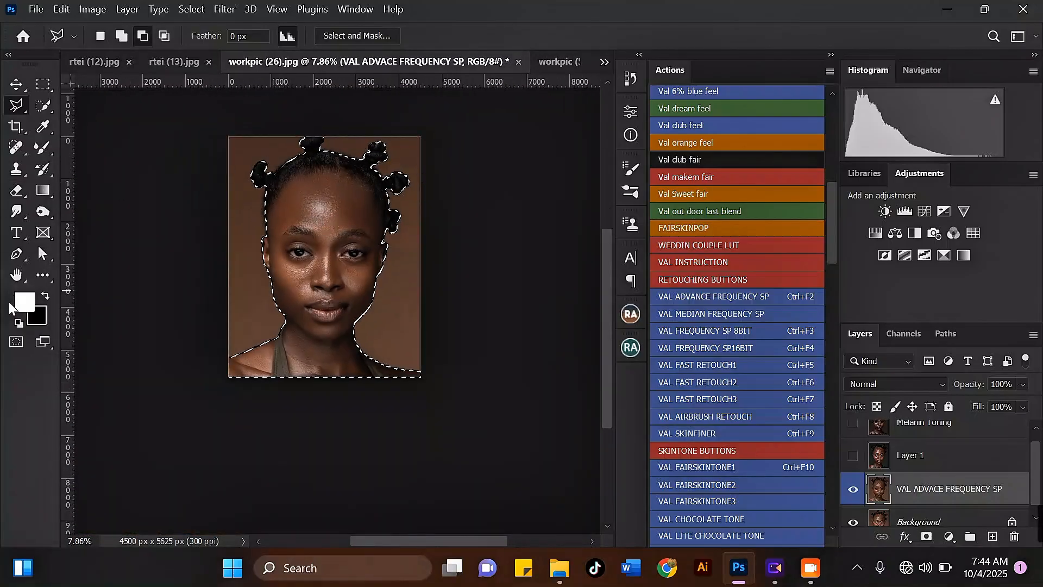
Step: Invert the selection so the background is selected instead of the subject
right_click(375, 168)
click(350, 178)
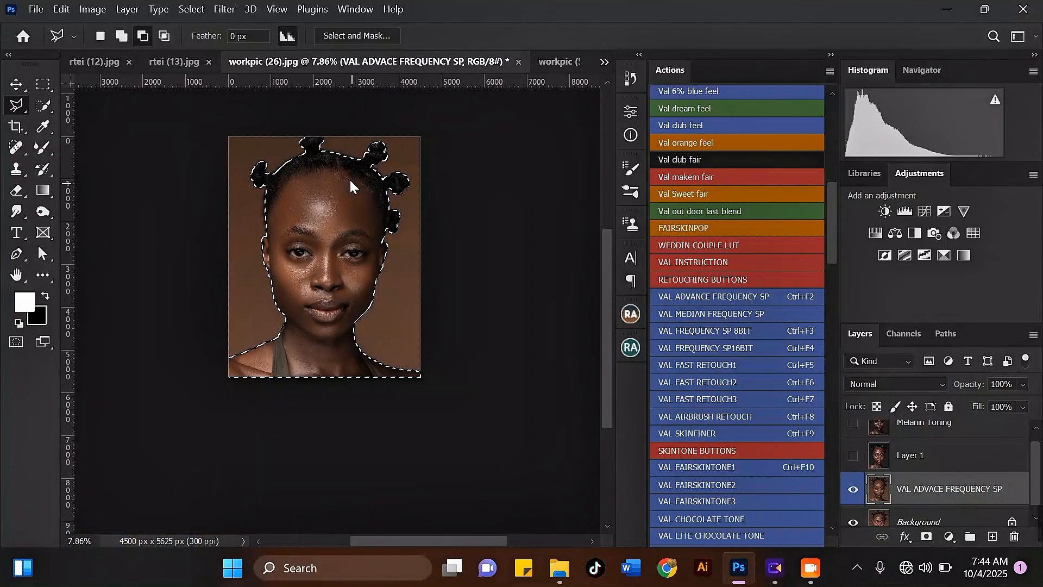
right_click(350, 178)
click(408, 204)
Step: Open the foreground colour picker and sample the dark olive colour #4d453a from the top's strap
scroll(277, 149, up, 2)
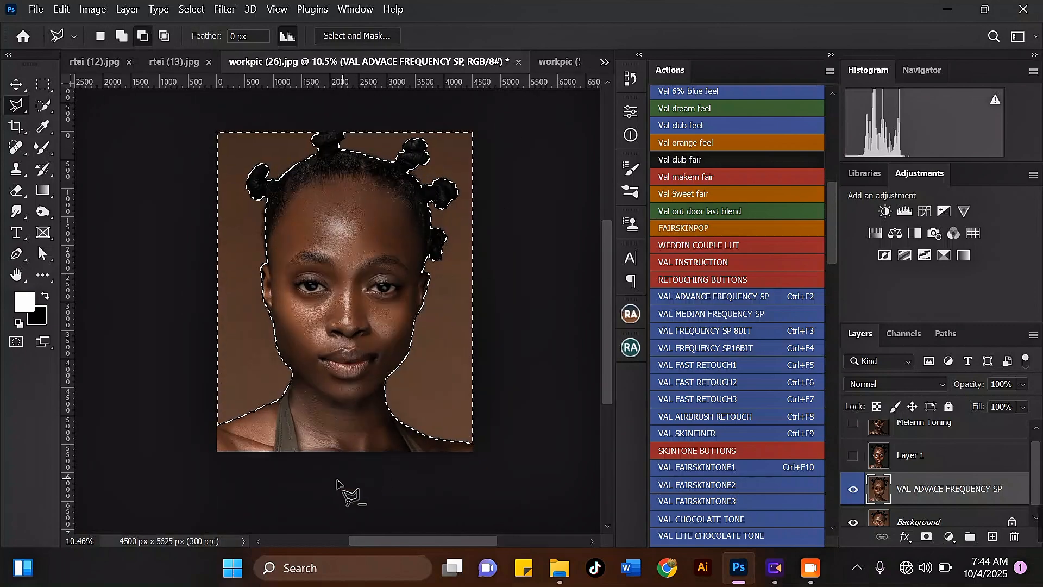
scroll(317, 513, up, 3)
scroll(316, 513, up, 2)
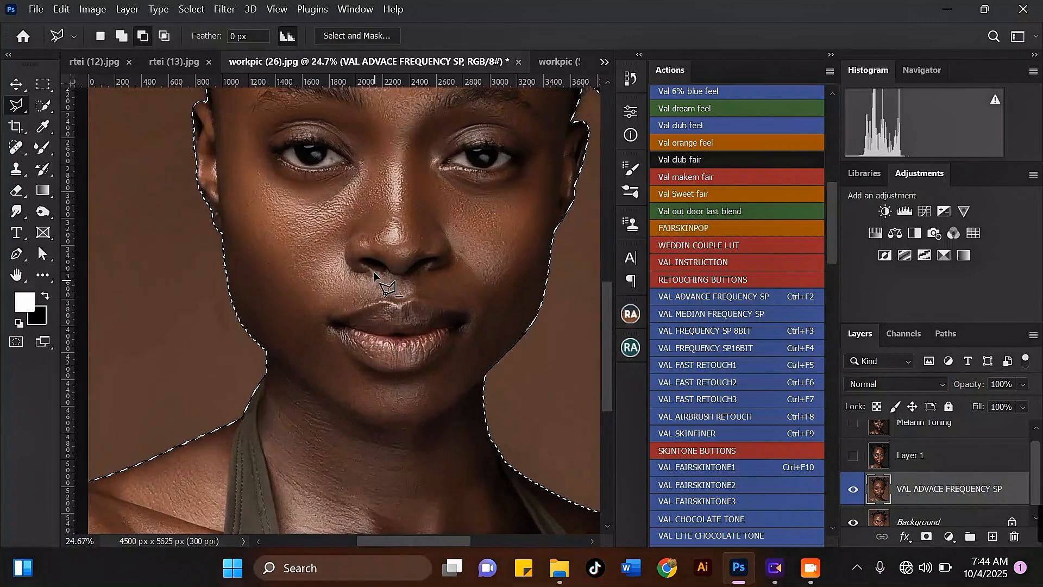
scroll(291, 458, up, 2)
scroll(290, 421, down, 1)
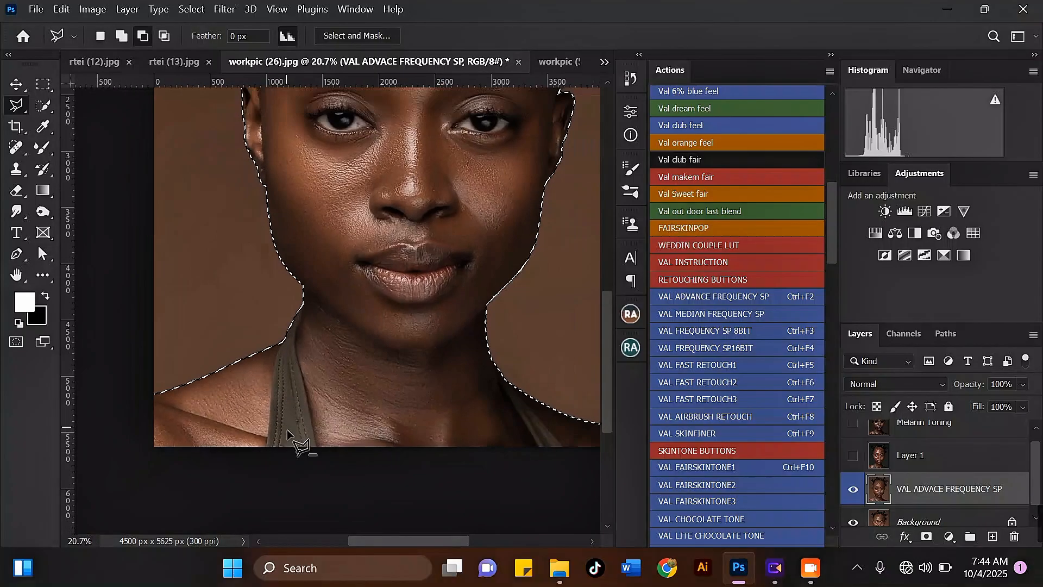
click(24, 303)
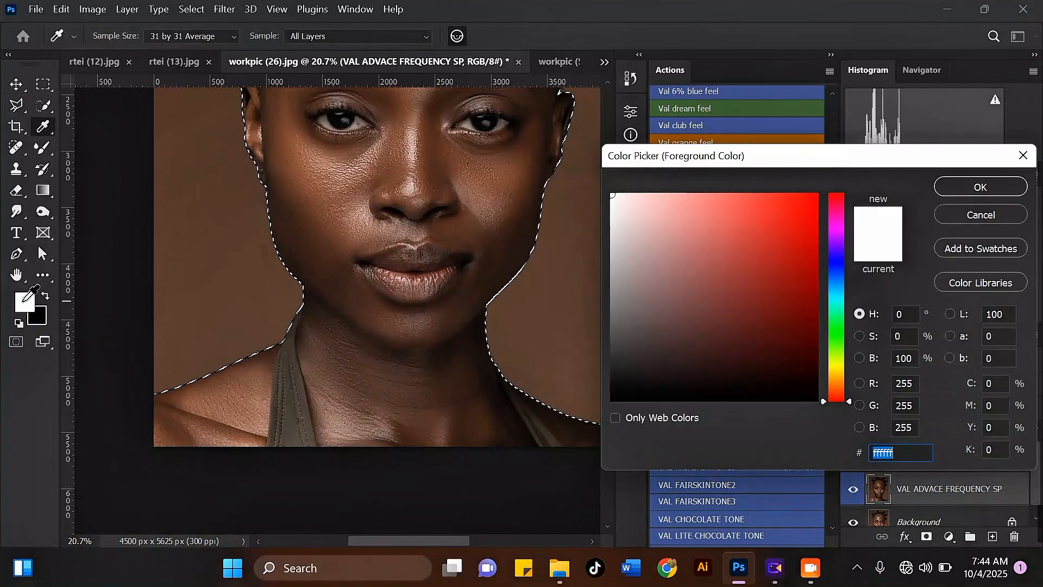
click(295, 424)
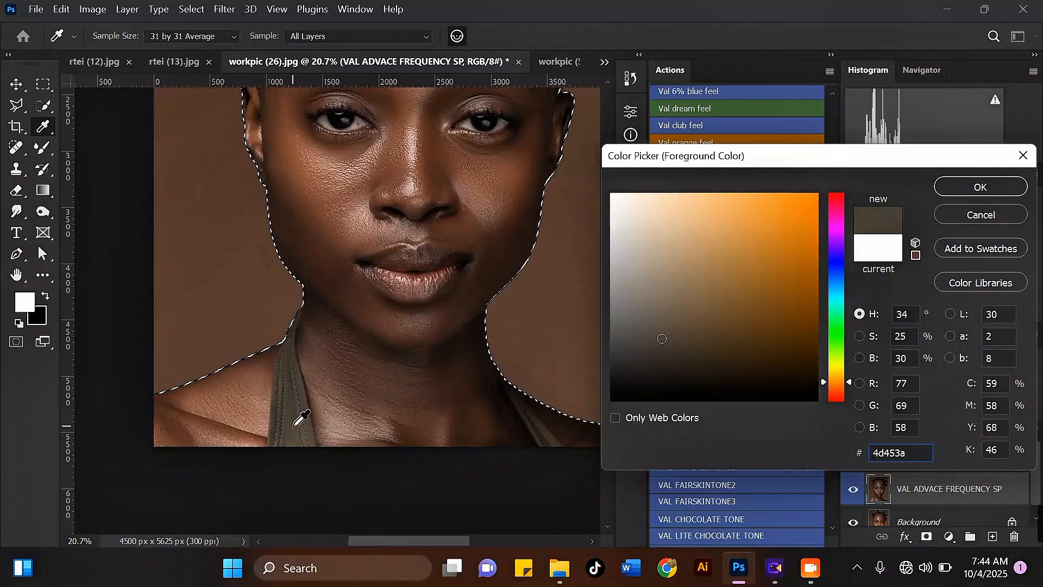
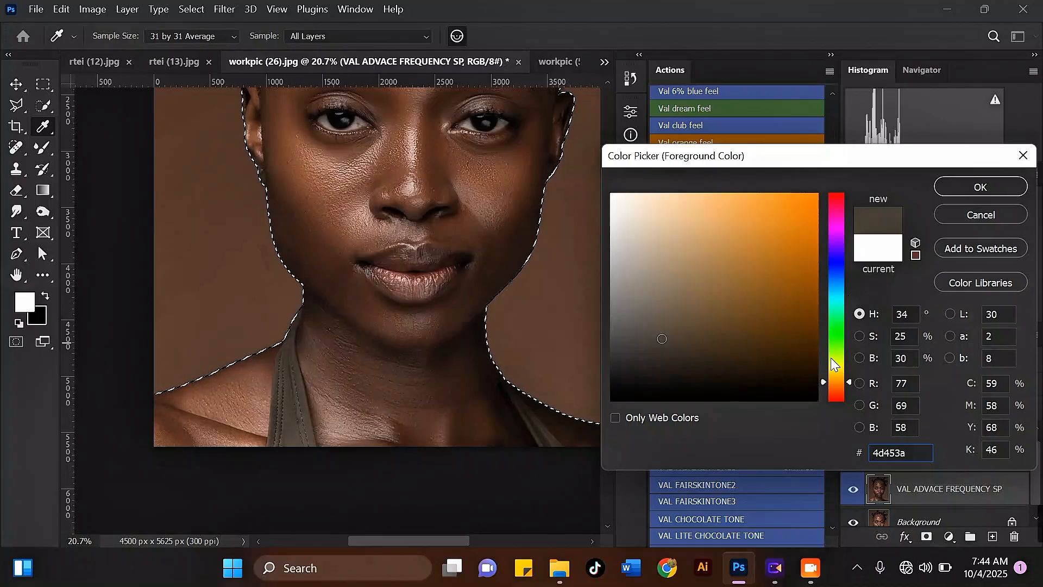
Step: Resample the foreground colour from the top's strap, shift its hue to olive #4c4b39 and confirm
click(302, 443)
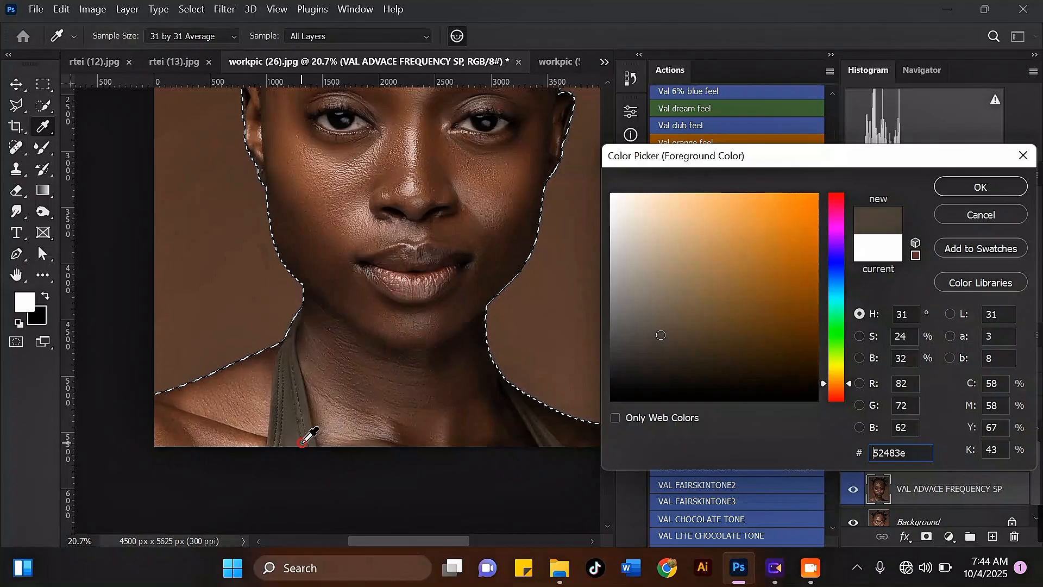
click(296, 429)
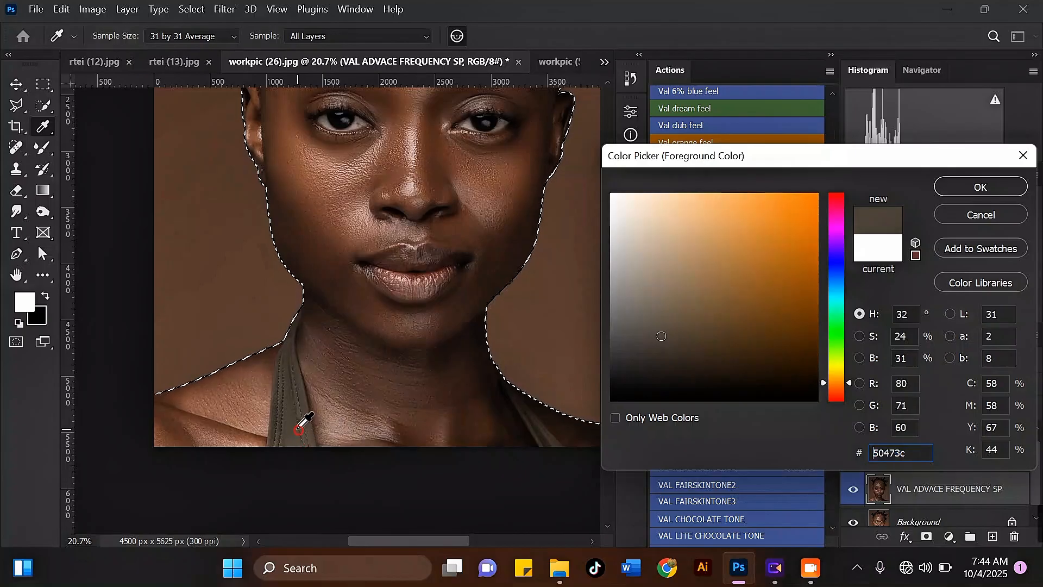
click(290, 425)
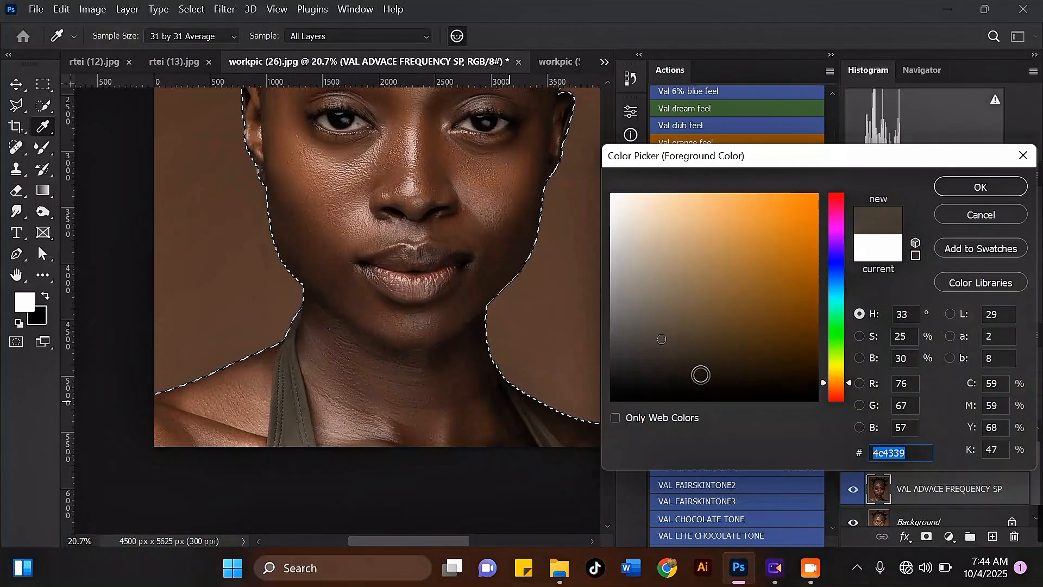
click(825, 382)
drag(825, 382, 826, 367)
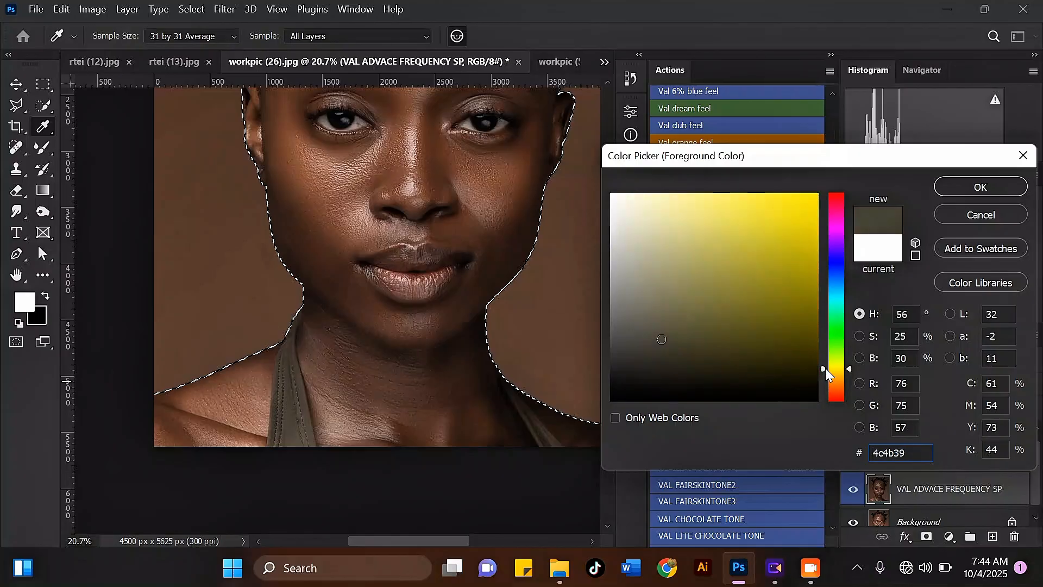
click(965, 187)
Step: Add a Solid Color fill layer over the selected background, set to dark olive #202018
key(l)
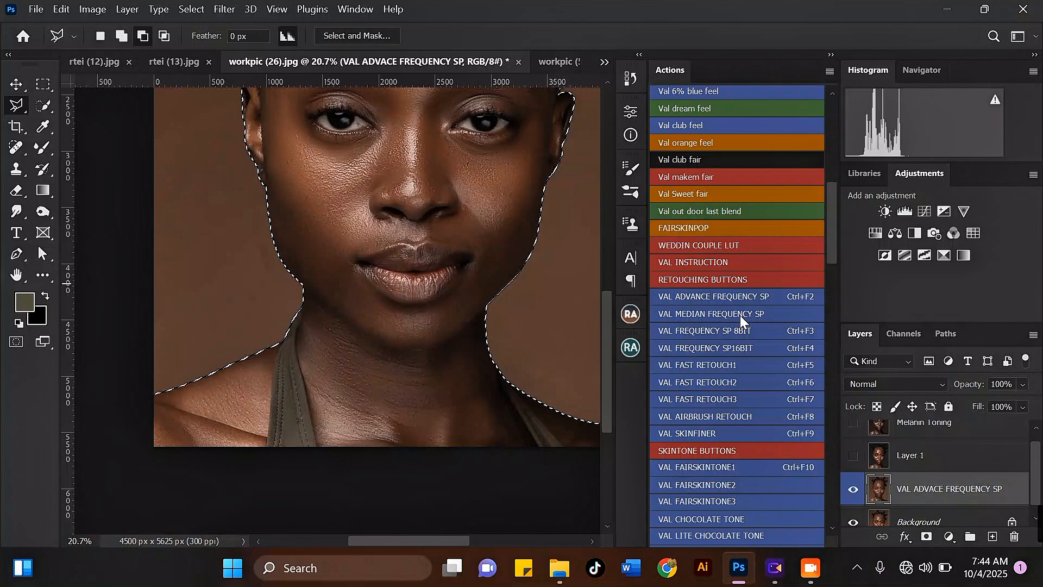
scroll(382, 356, down, 6)
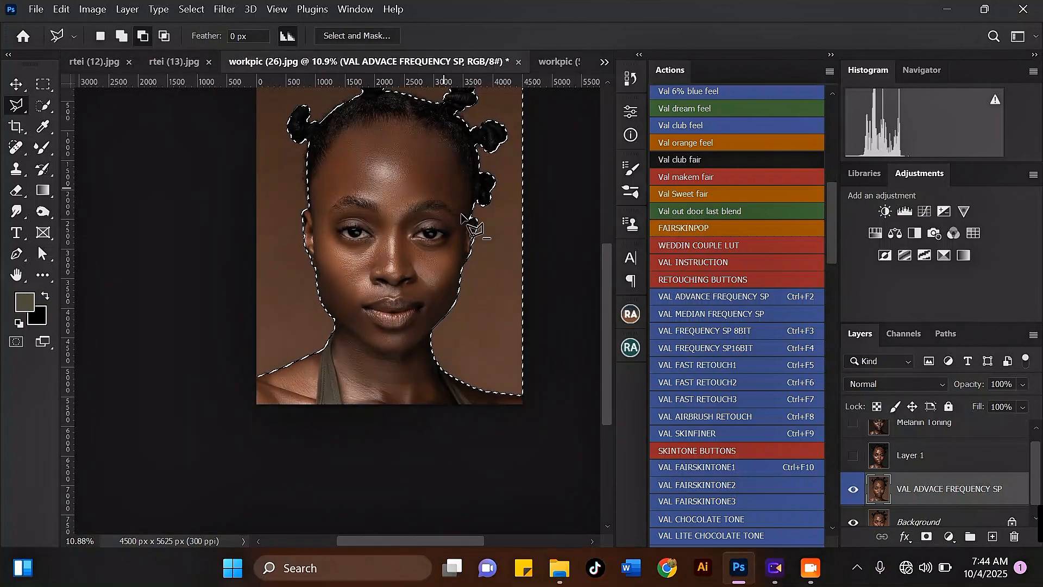
click(949, 537)
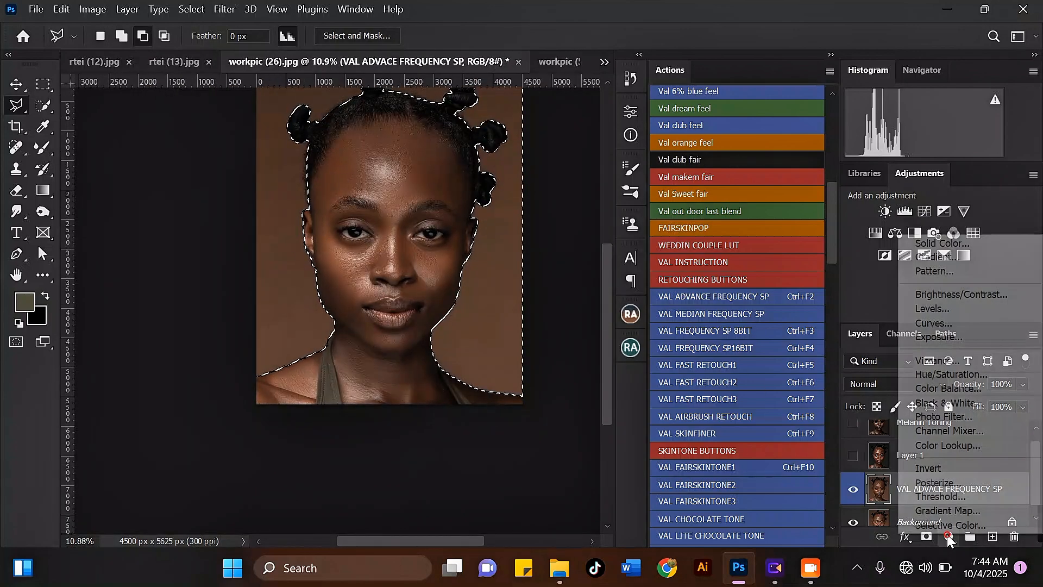
click(964, 246)
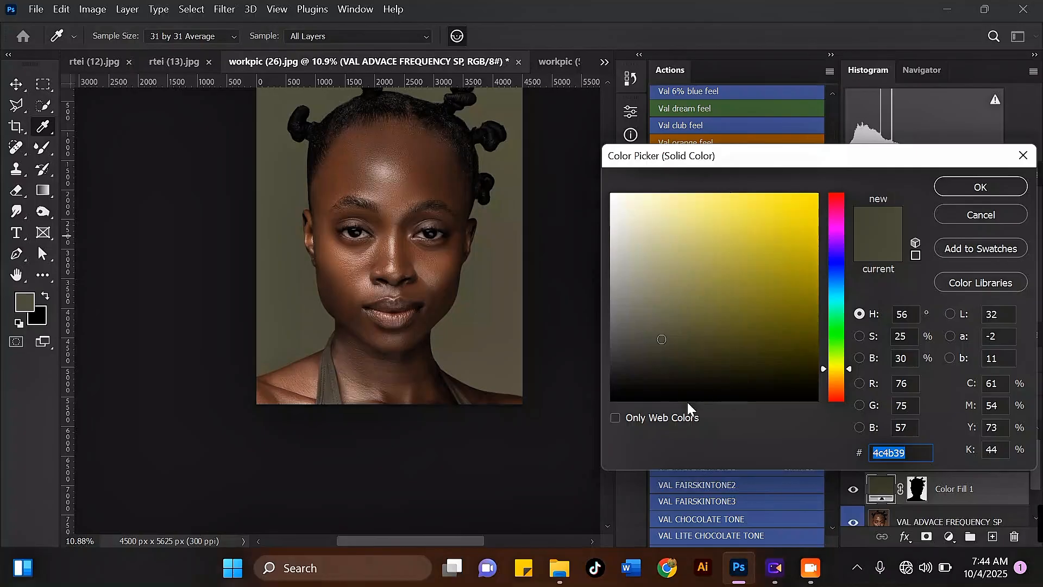
click(676, 359)
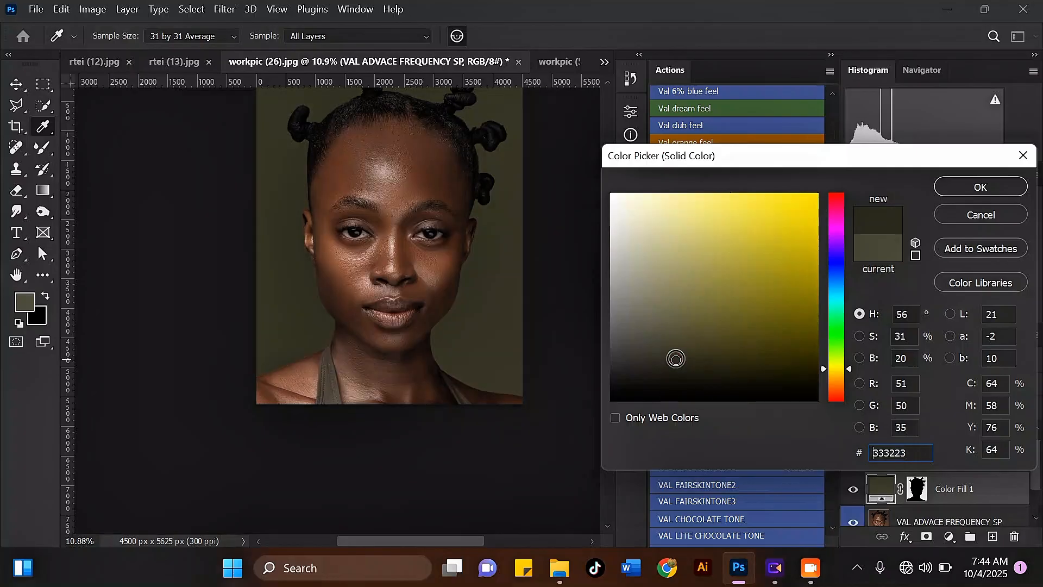
mouse_move(676, 357)
mouse_down()
mouse_move(679, 374)
mouse_move(693, 373)
mouse_move(659, 375)
mouse_up()
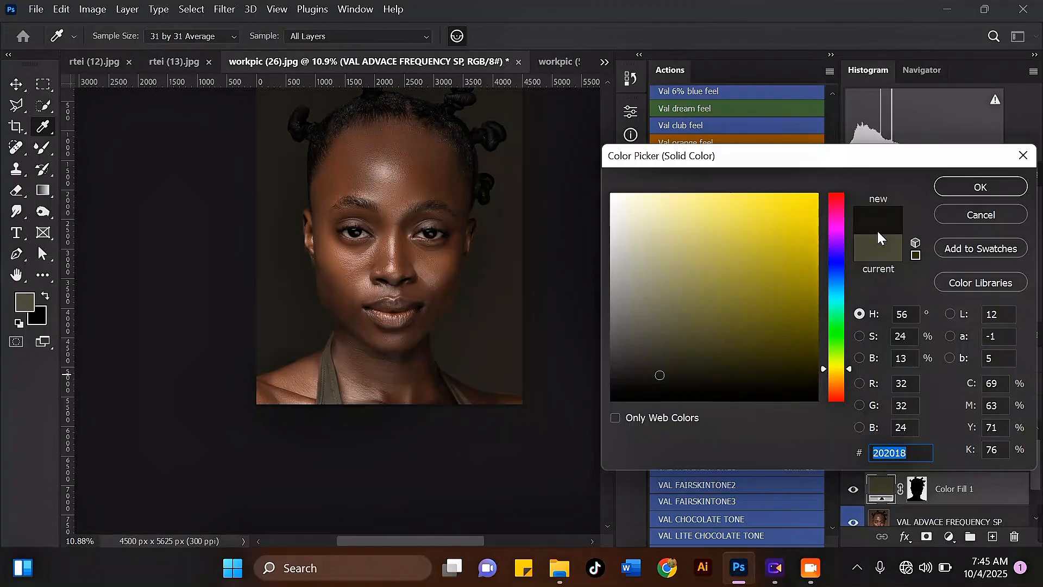
click(965, 189)
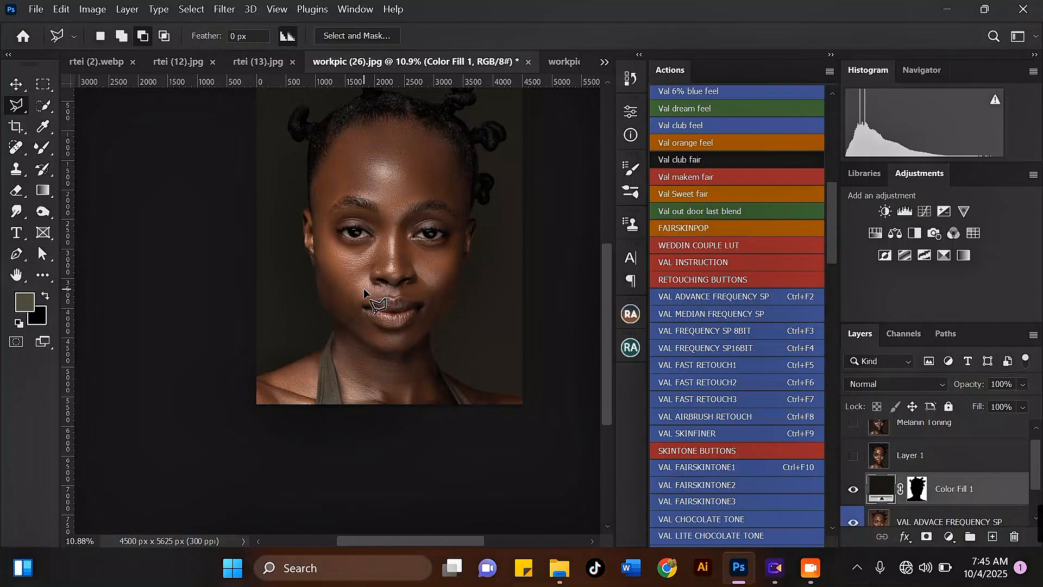
Step: Merge the Color Fill 1 layer down into the VAL ADVACE FREQUENCY SP layer
scroll(370, 293, down, 2)
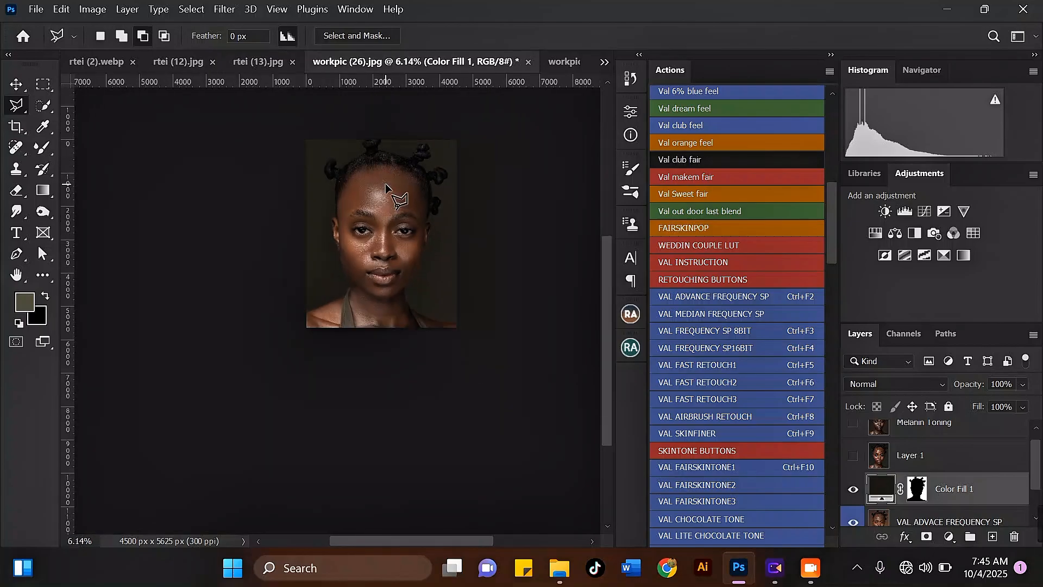
scroll(386, 186, up, 2)
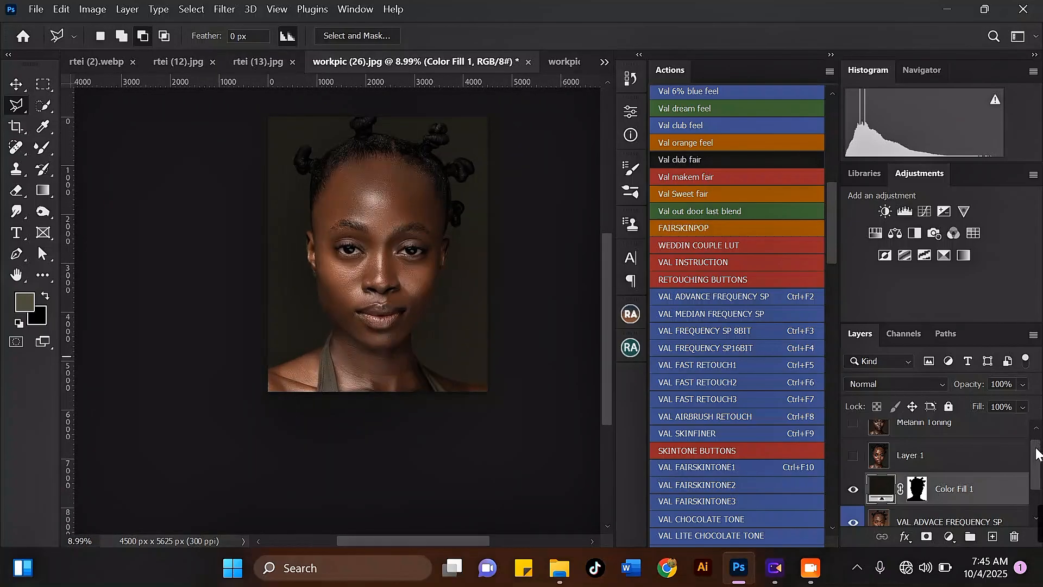
scroll(1038, 452, down, 2)
click(992, 475)
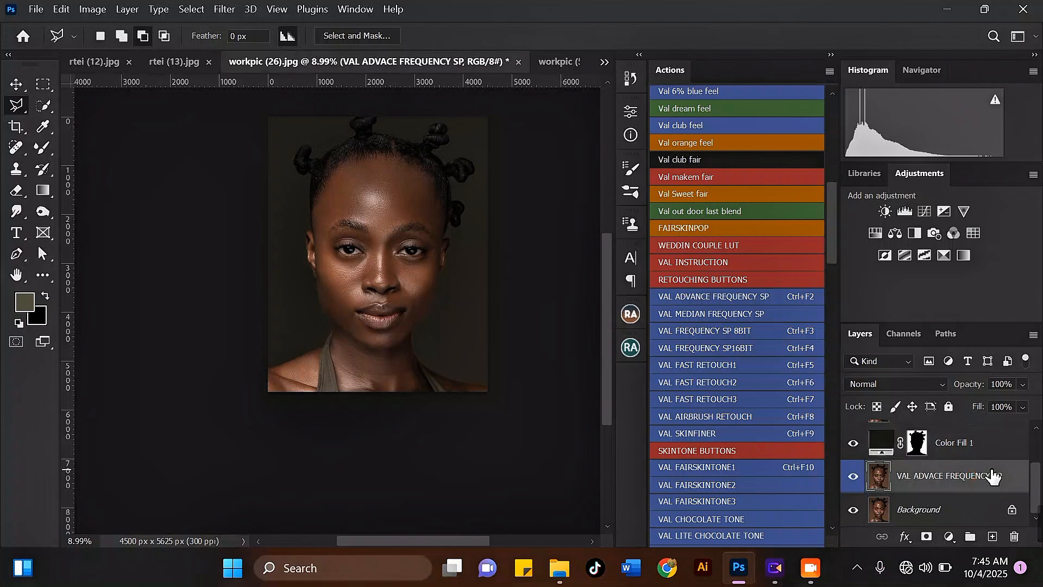
shift+click(998, 456)
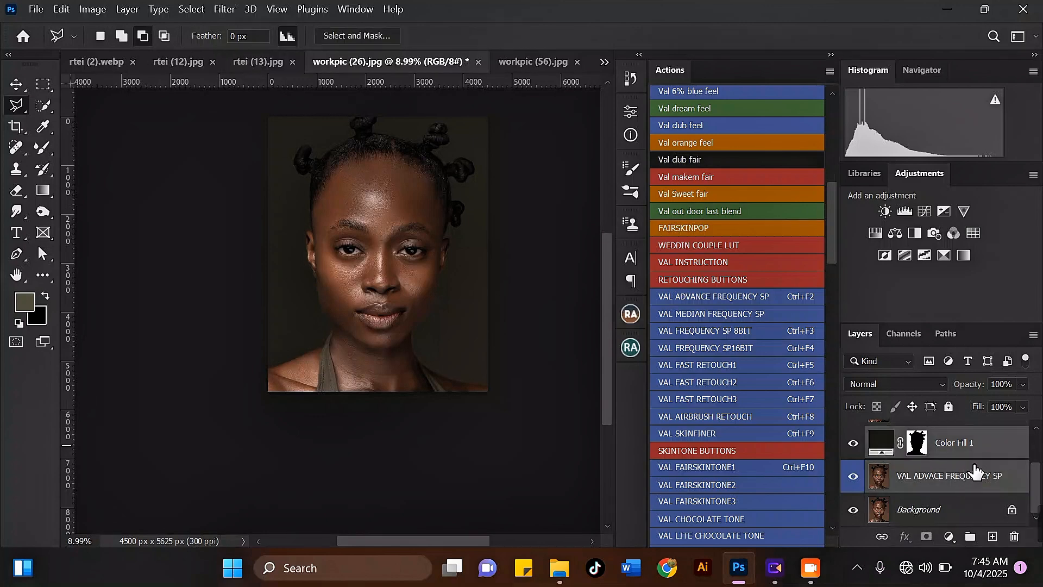
key(ctrl+e)
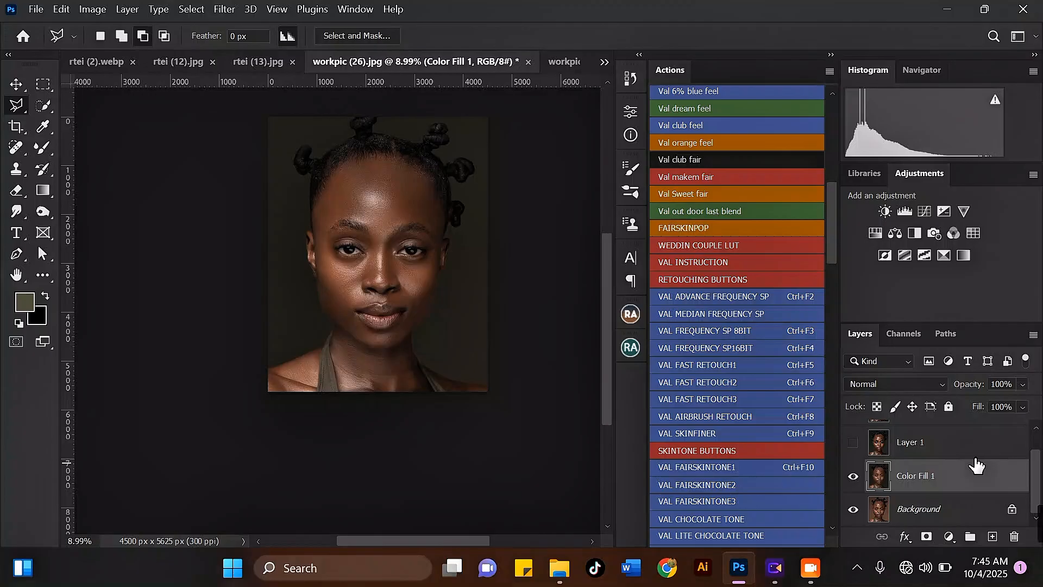
Step: Open the Liquify filter on the merged layer and reduce the warp brush size to 300
scroll(348, 153, up, 2)
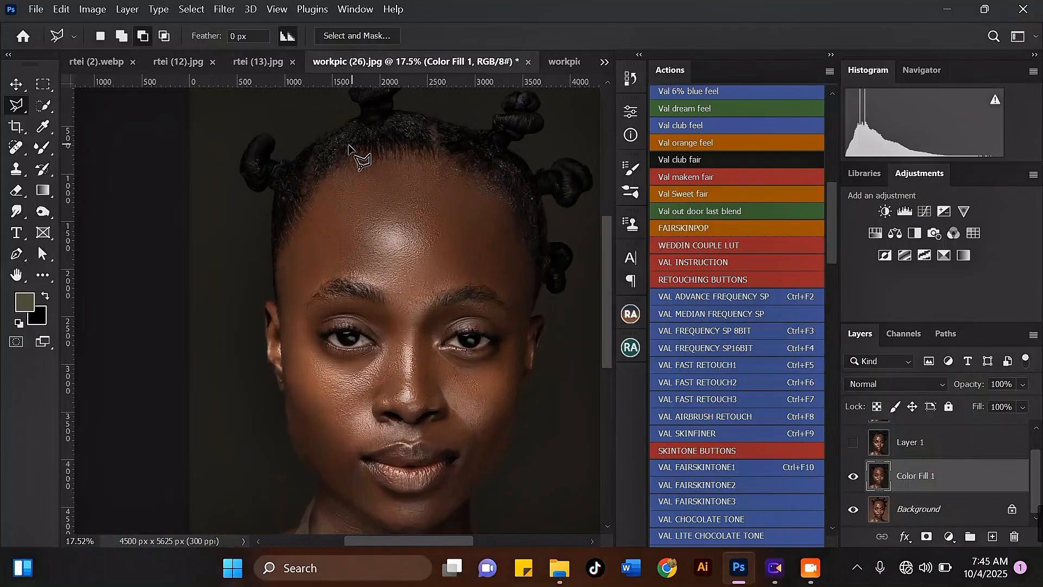
scroll(410, 239, down, 3)
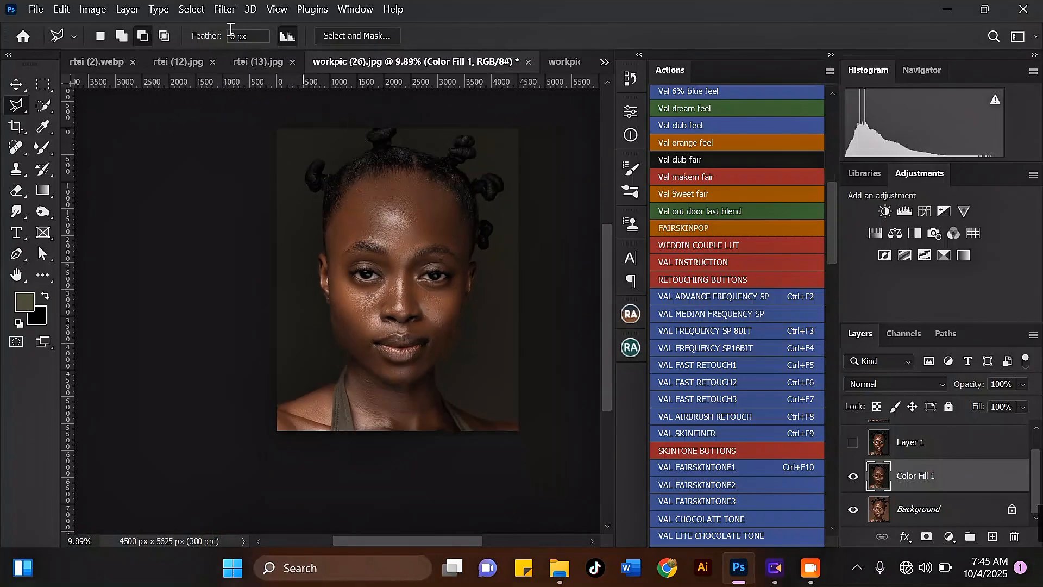
click(222, 11)
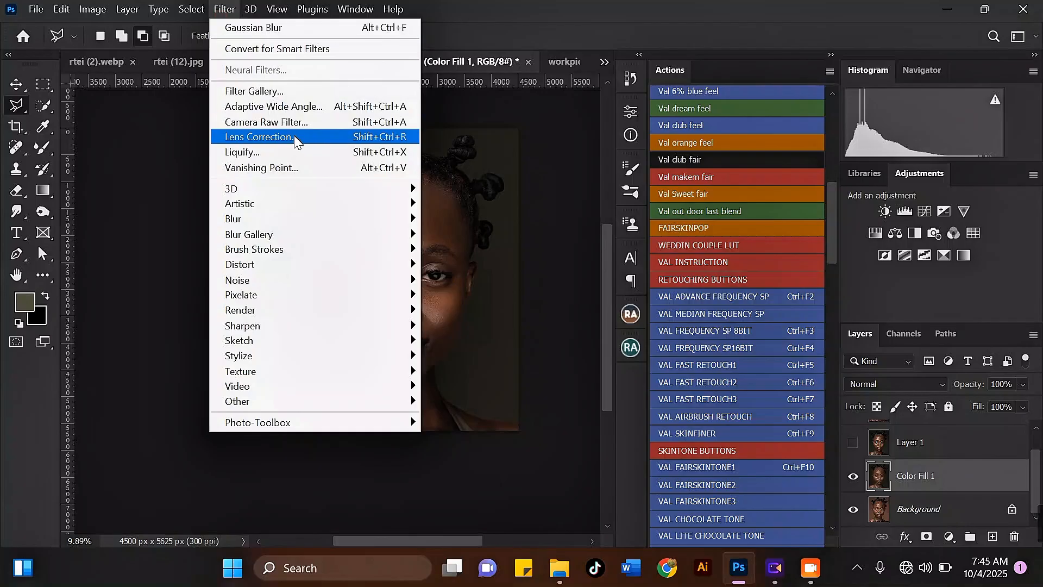
click(278, 155)
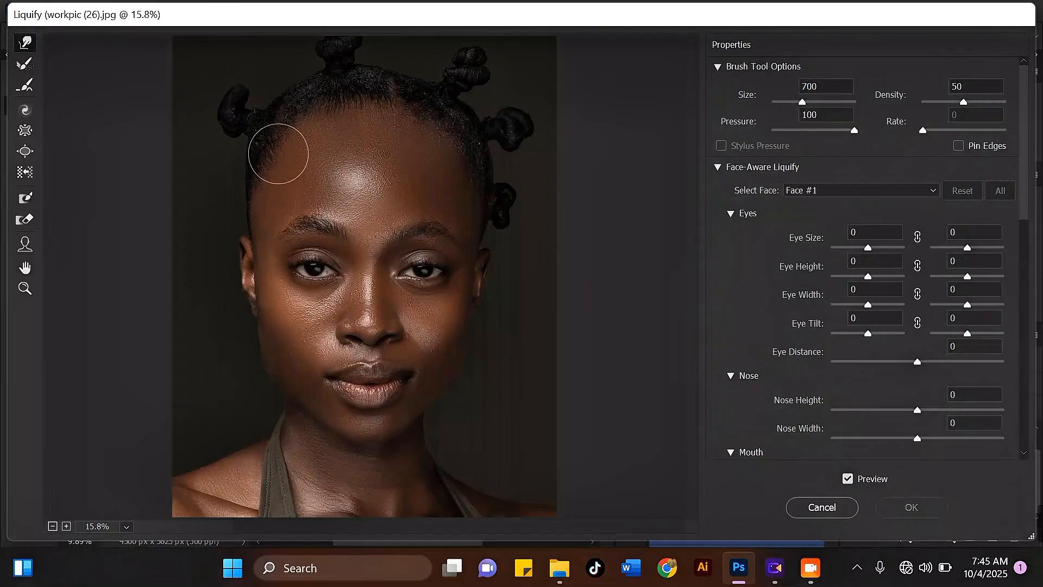
scroll(267, 91, up, 5)
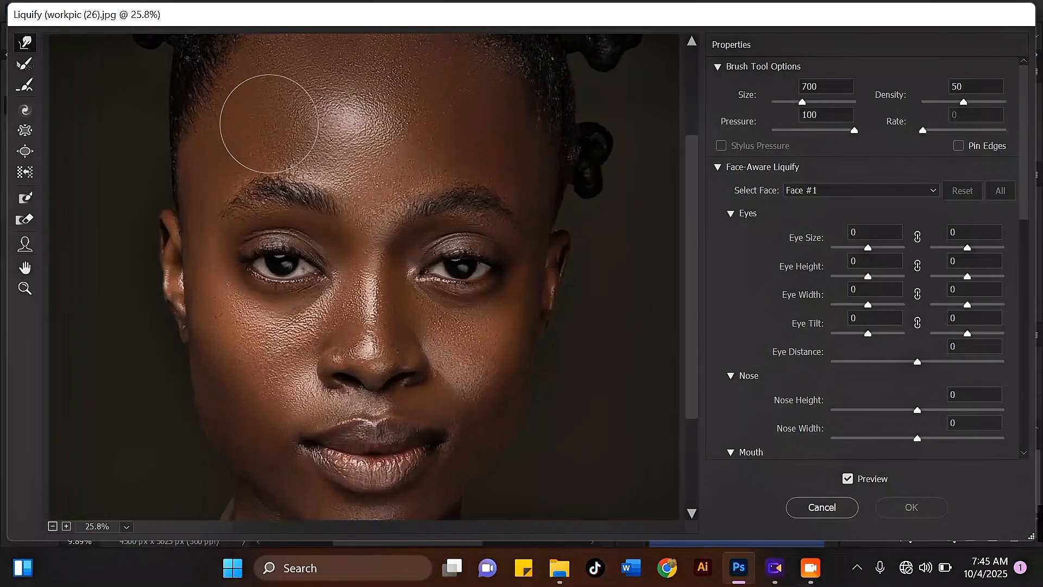
mouse_move(325, 149)
mouse_down()
mouse_move(369, 242)
mouse_move(363, 275)
mouse_up()
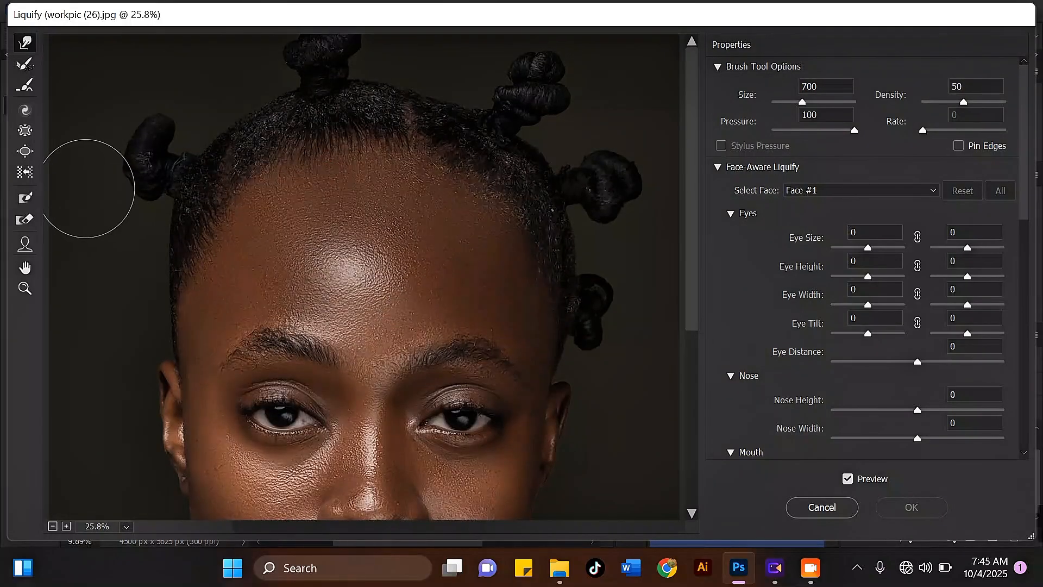
key(bracketleft)
Step: Push the hair outline at the left bun, top and right of the head with the warp brush at size 250
key(bracketleft)
key(bracketleft)
key(bracketleft)
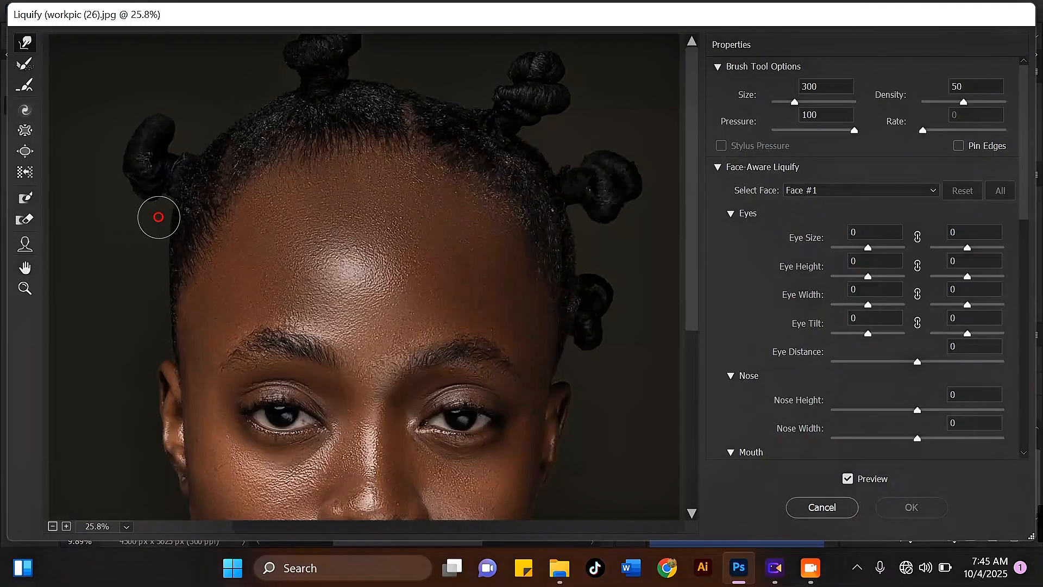
mouse_move(163, 217)
mouse_down()
mouse_move(163, 269)
mouse_move(163, 205)
mouse_move(170, 251)
mouse_up()
key(bracketleft)
mouse_move(198, 131)
mouse_down()
mouse_move(202, 142)
mouse_move(234, 117)
mouse_up()
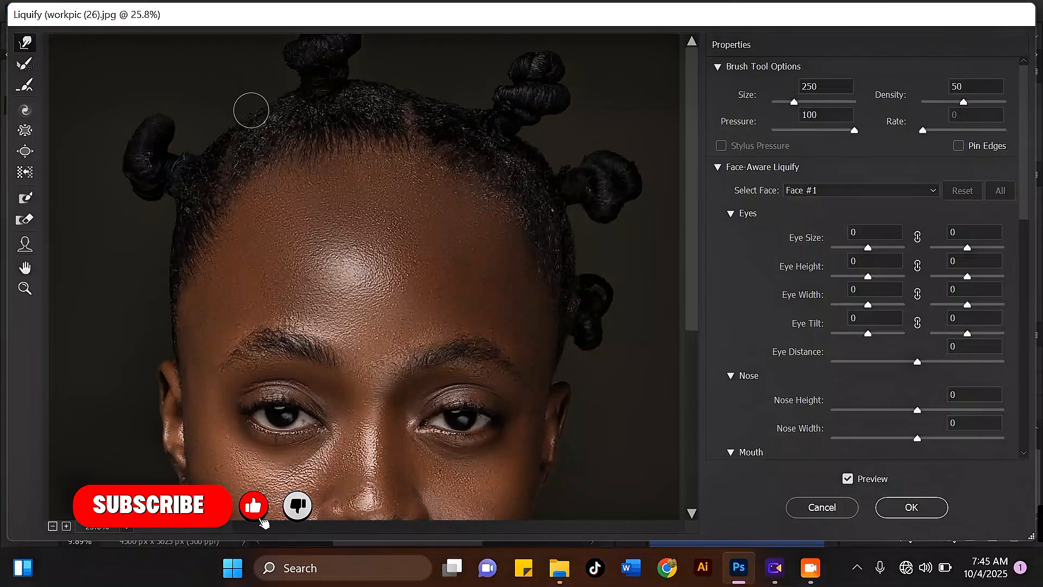
drag(362, 74, 388, 87)
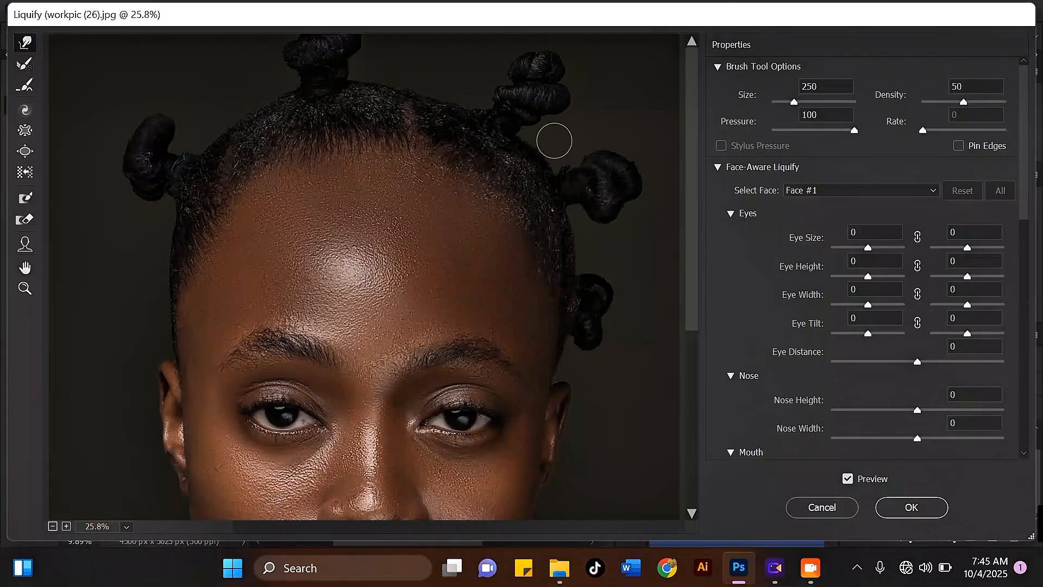
drag(544, 146, 524, 148)
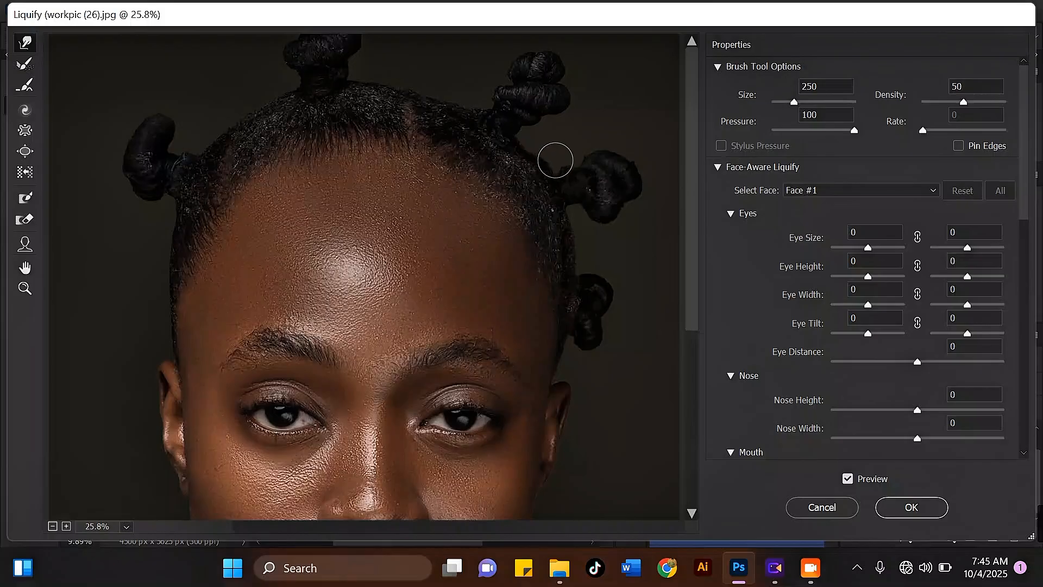
key(ctrl+z)
mouse_move(583, 227)
mouse_down()
mouse_move(583, 259)
mouse_move(578, 222)
mouse_up()
Step: Smooth the top hairline with another warp stroke and apply the Liquify filter
scroll(472, 176, down, 2)
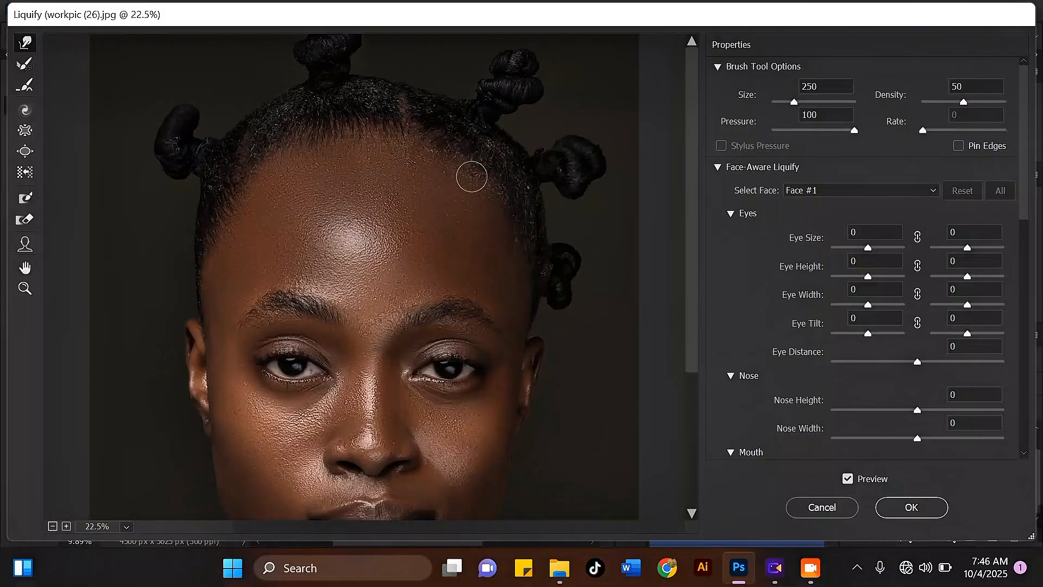
scroll(472, 176, down, 1)
scroll(266, 61, up, 1)
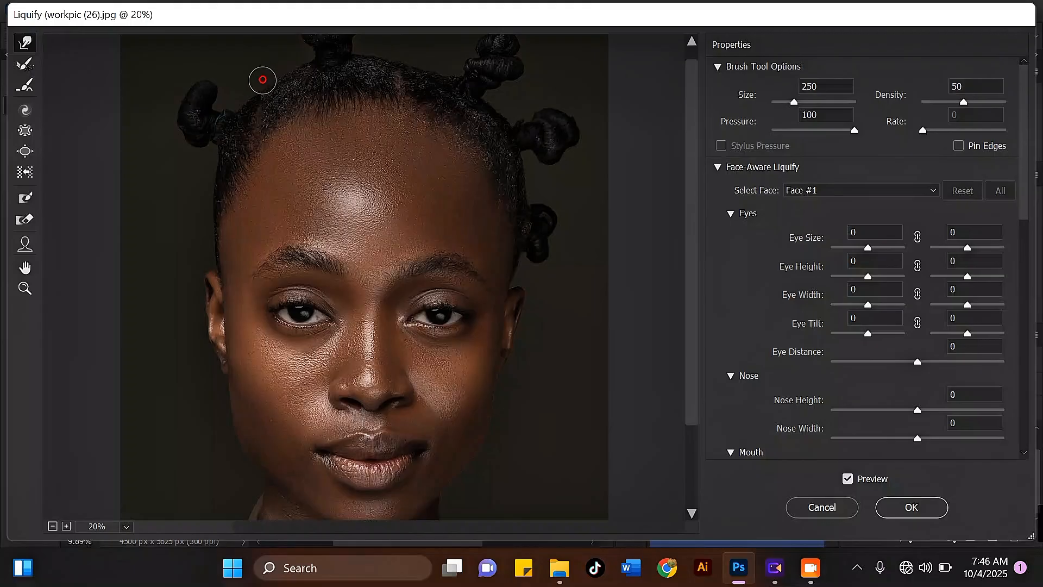
drag(263, 80, 261, 88)
key(ctrl+minus)
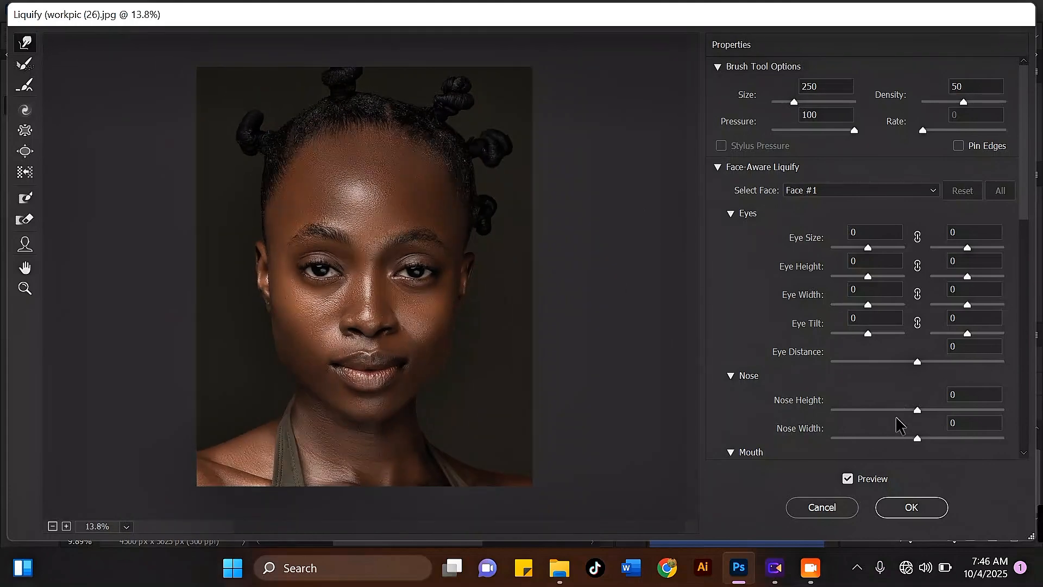
click(899, 505)
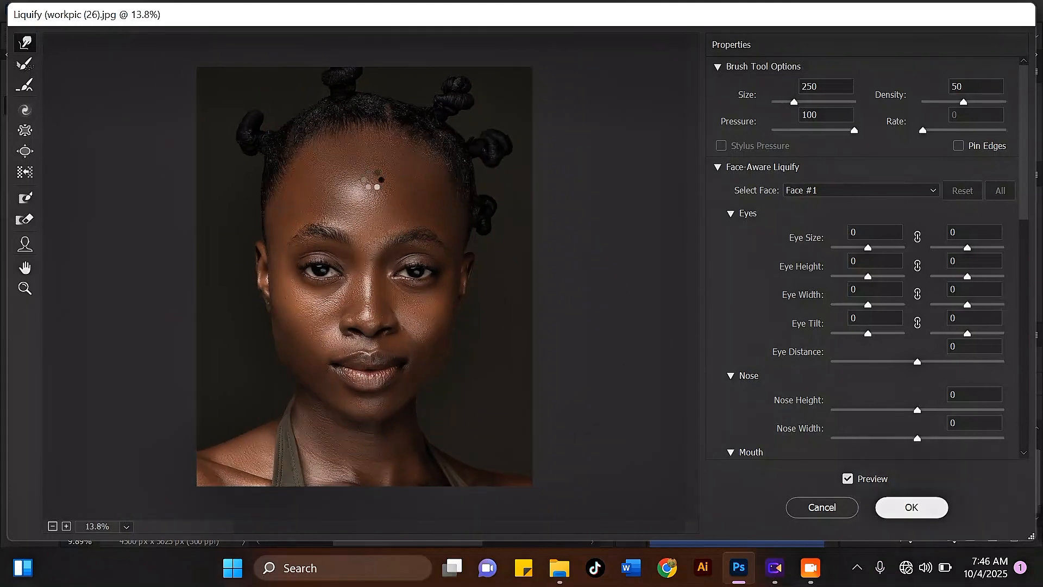
Step: Zoom in and out on the portrait to examine the new background and reshaped hairline
scroll(435, 239, up, 5)
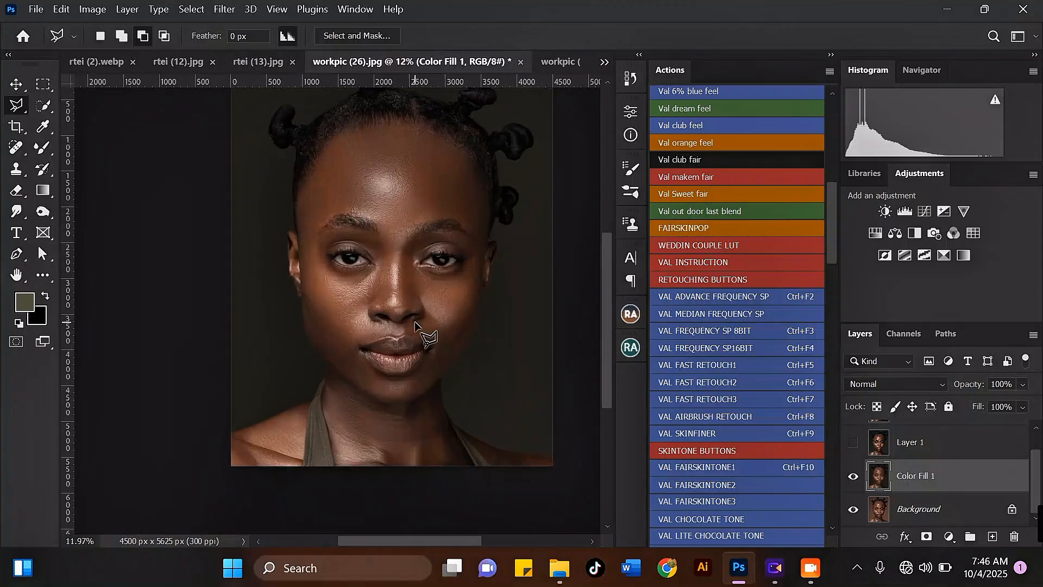
scroll(435, 239, up, 2)
scroll(369, 305, down, 6)
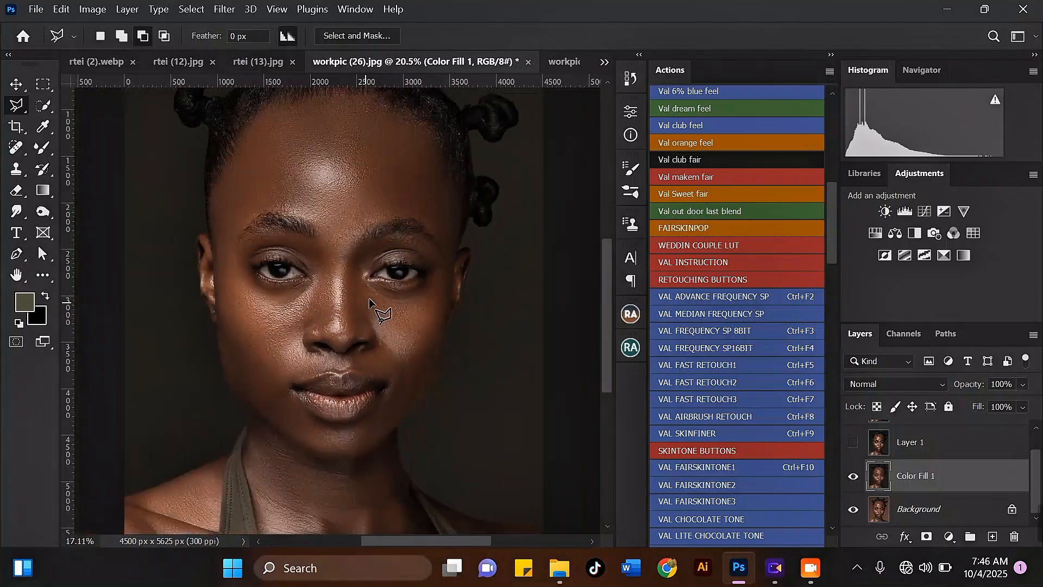
scroll(344, 168, up, 3)
scroll(198, 158, down, 3)
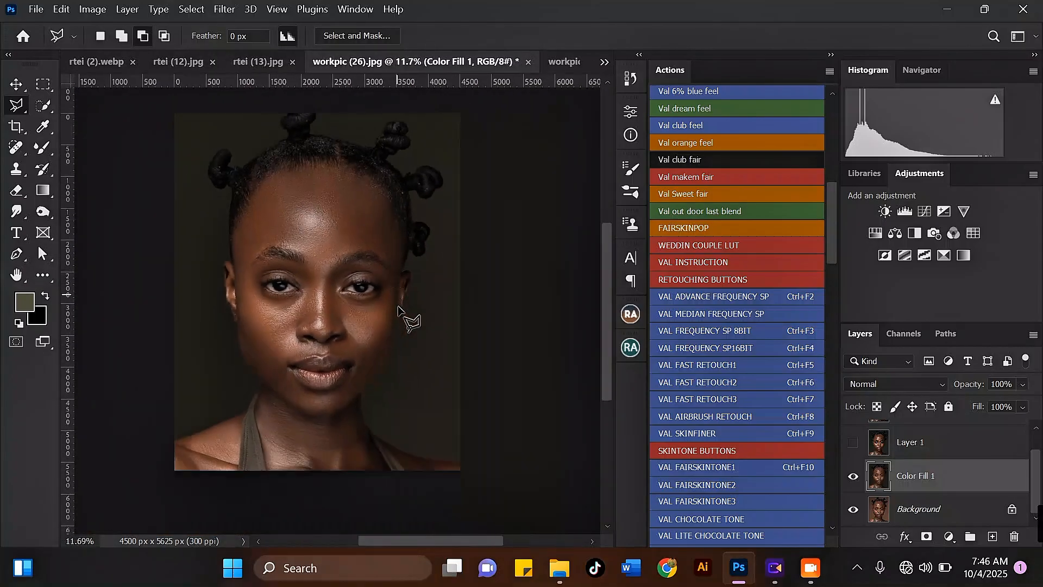
scroll(278, 277, up, 2)
scroll(321, 279, down, 3)
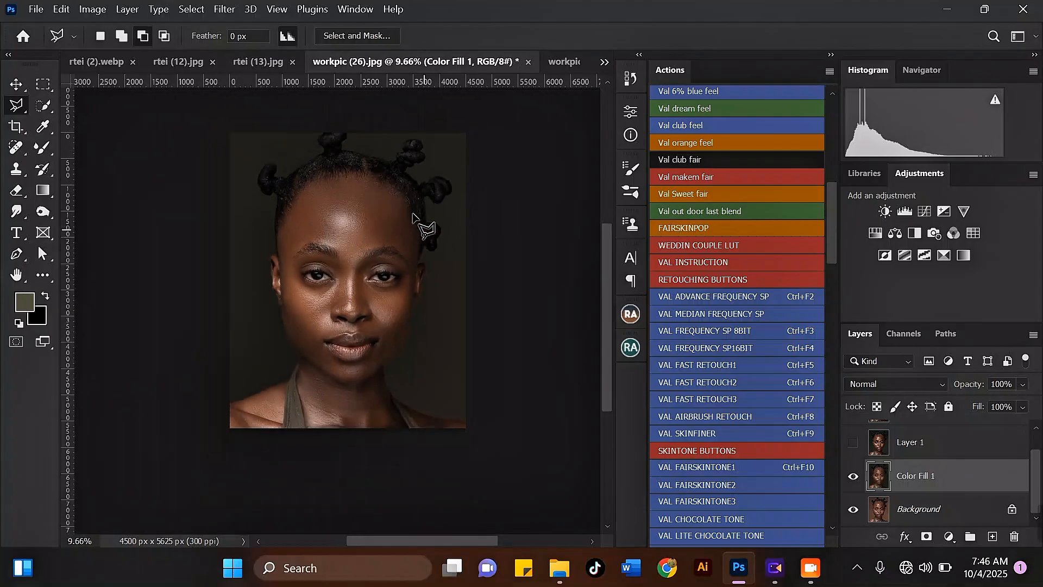
scroll(338, 159, up, 1)
scroll(333, 135, up, 2)
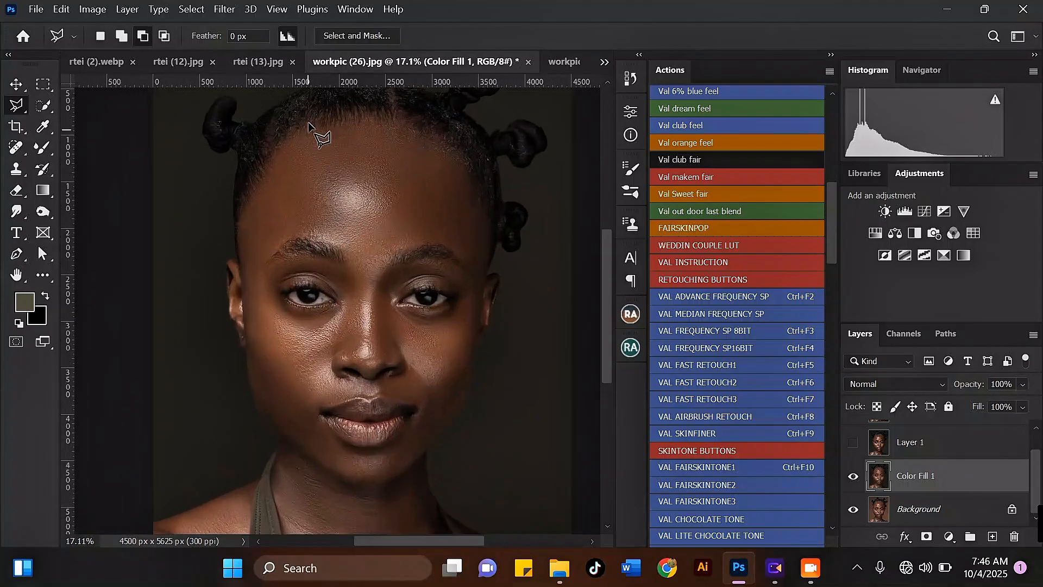
Step: Add a Selective Color adjustment layer, switch its colors to Reds and lower the cyan slightly
scroll(327, 129, down, 1)
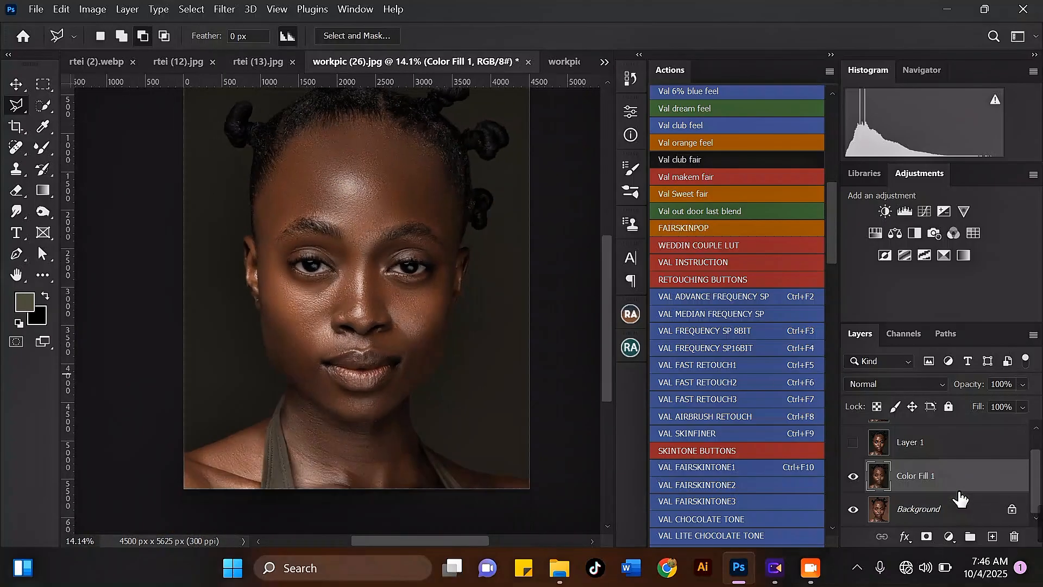
click(951, 537)
click(951, 529)
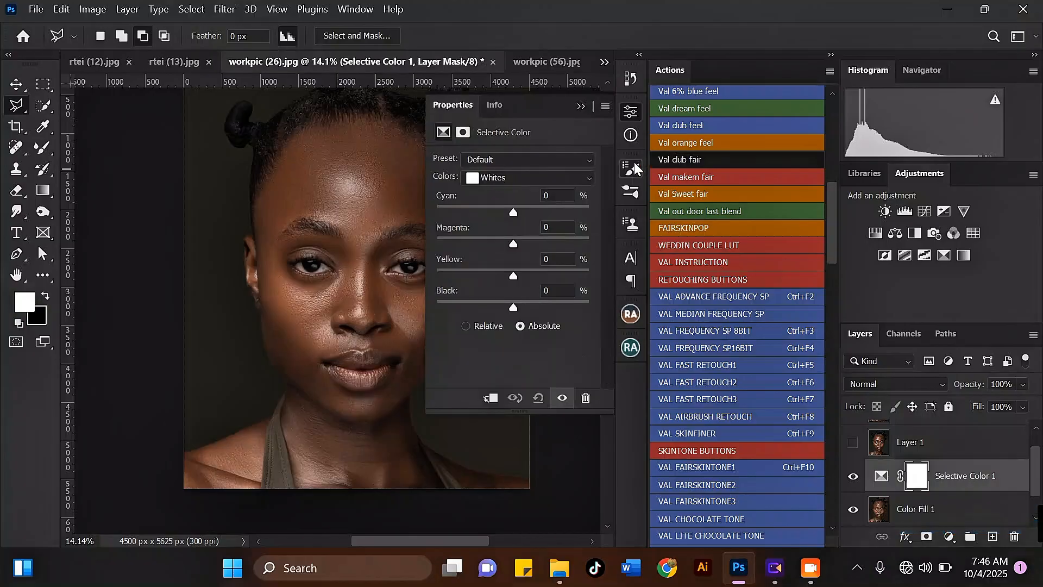
click(527, 171)
click(523, 194)
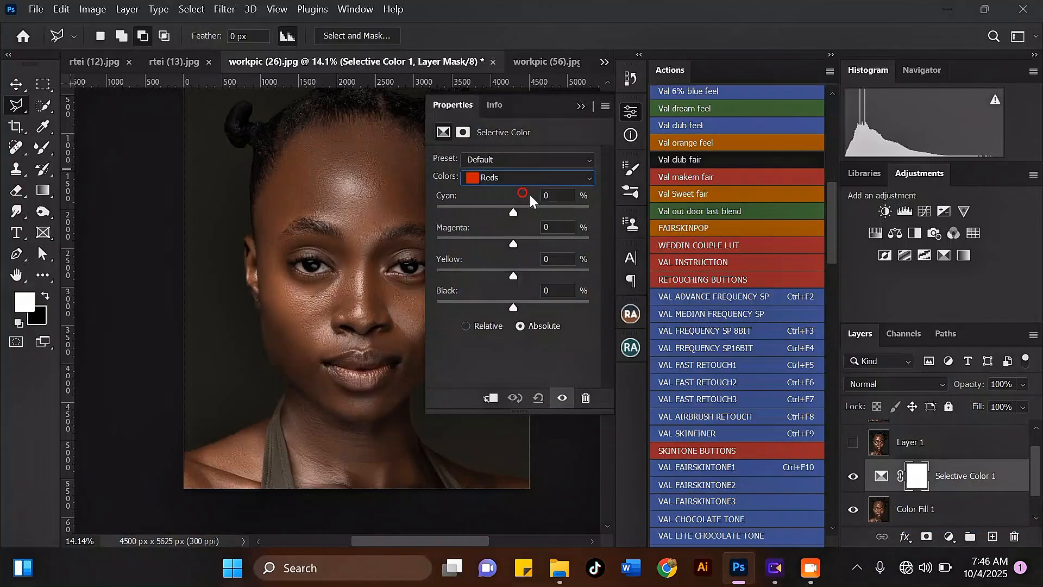
mouse_move(511, 213)
mouse_down()
mouse_move(494, 213)
mouse_move(506, 213)
mouse_up()
drag(507, 213, 506, 210)
click(581, 106)
Step: Add a Hue/Saturation adjustment layer and set the Master hue to -11
click(948, 538)
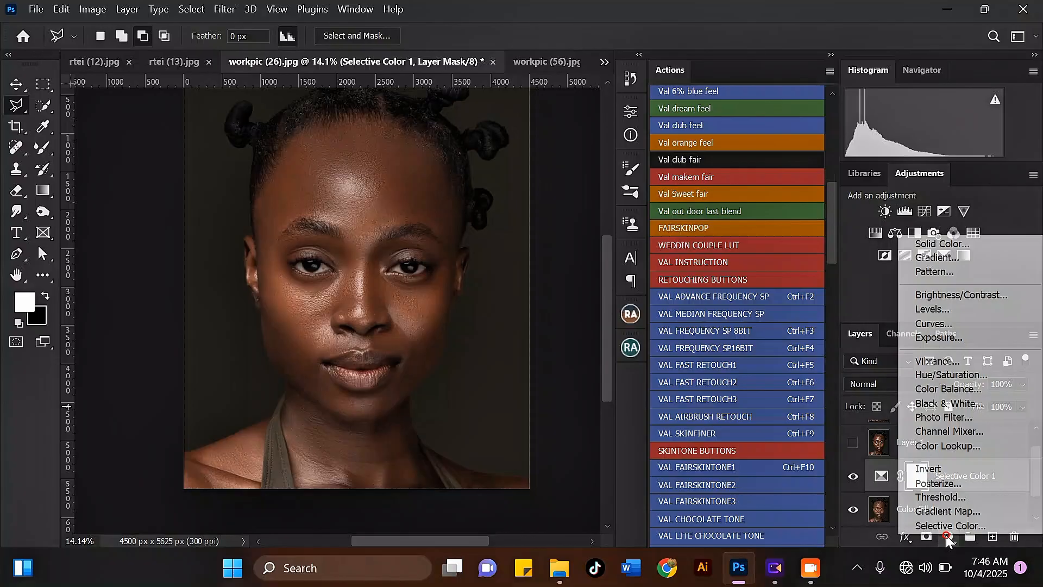
click(951, 374)
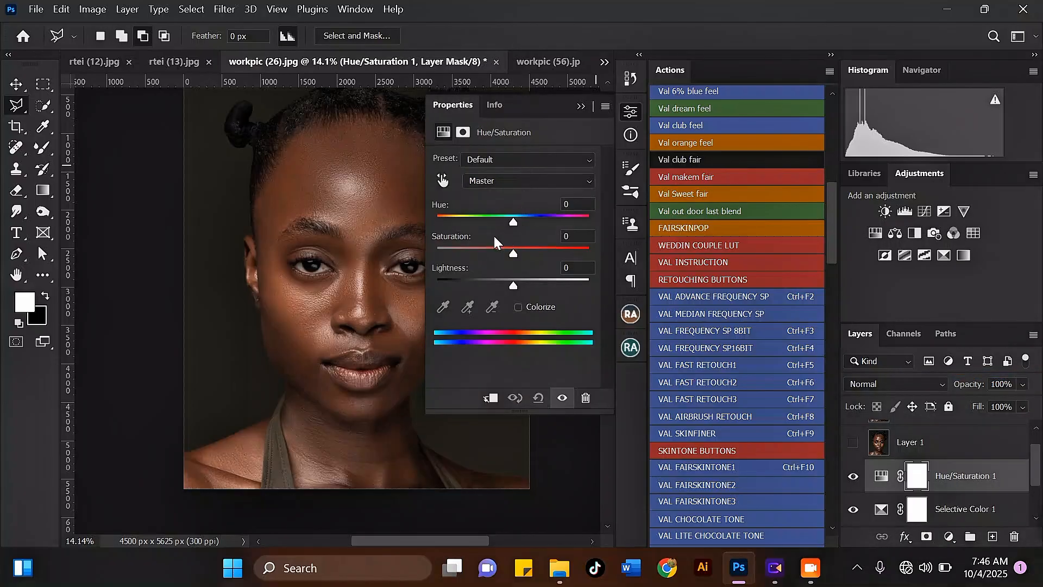
drag(511, 221, 504, 220)
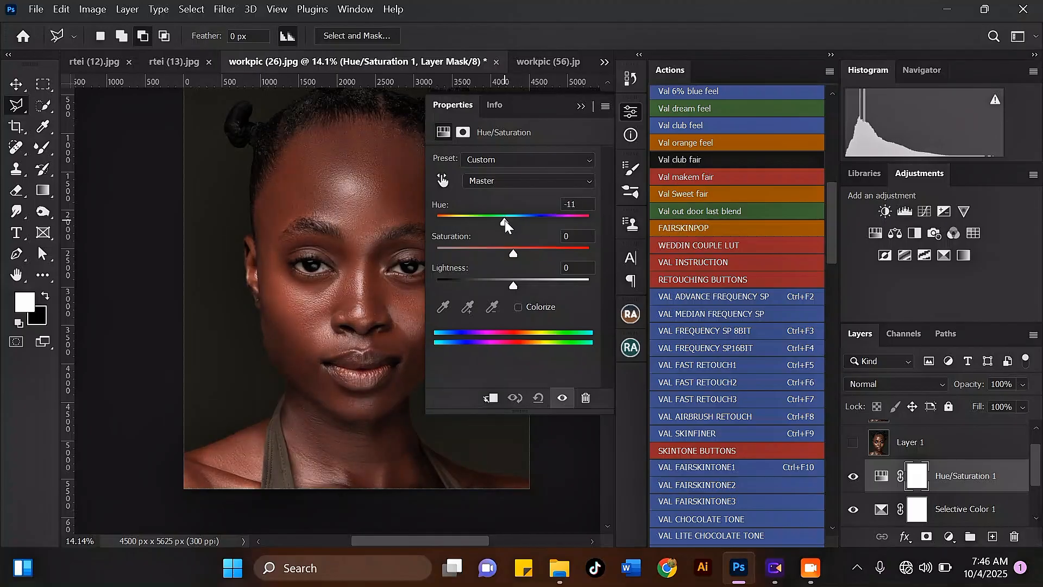
Step: Switch the Hue/Saturation range to Blues, set its hue to +14 and move the color range to about 101°–131°
click(498, 183)
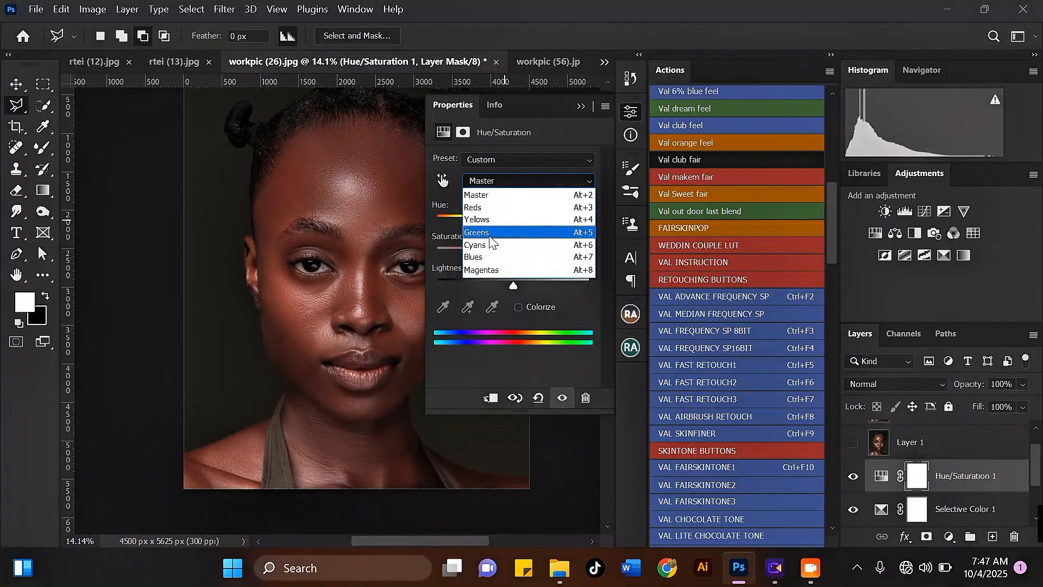
click(482, 259)
drag(511, 224, 537, 219)
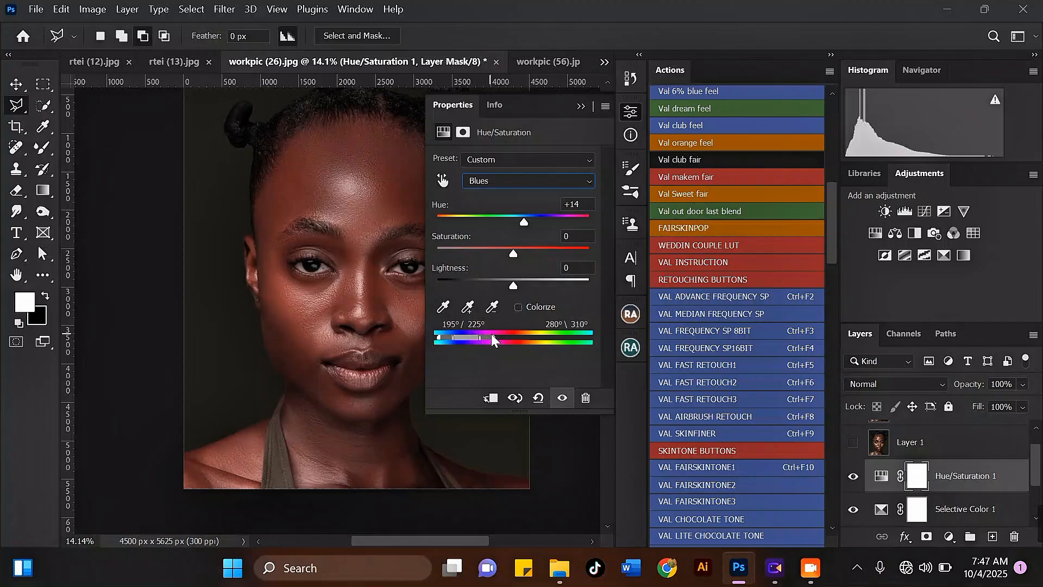
drag(492, 334, 533, 331)
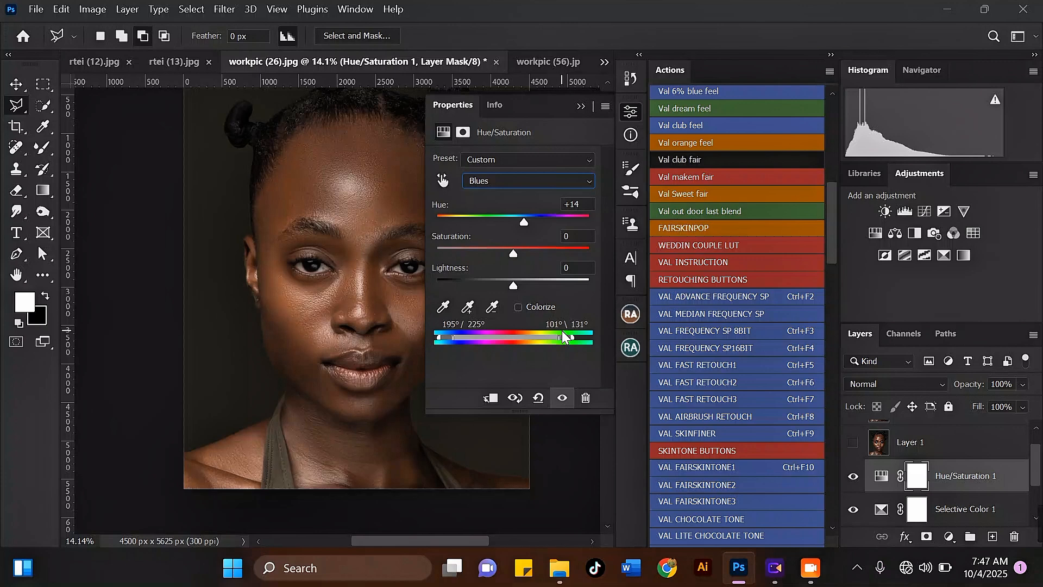
Step: Set the edited range's hue to +7, saturation to +7 and lightness to -27, then close the properties
drag(523, 220, 500, 278)
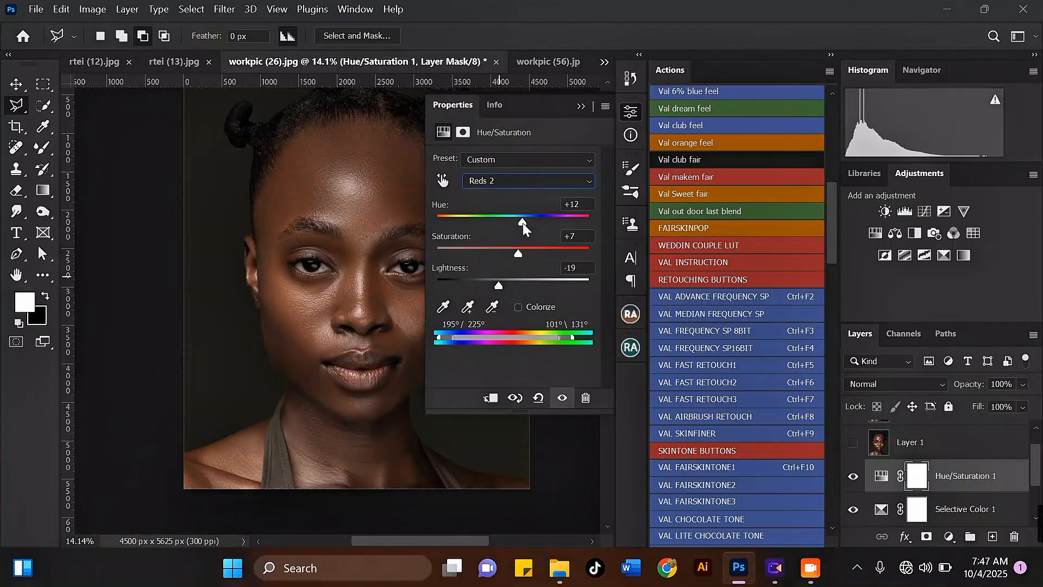
drag(522, 223, 519, 223)
drag(494, 285, 493, 283)
drag(519, 223, 522, 223)
drag(523, 219, 518, 219)
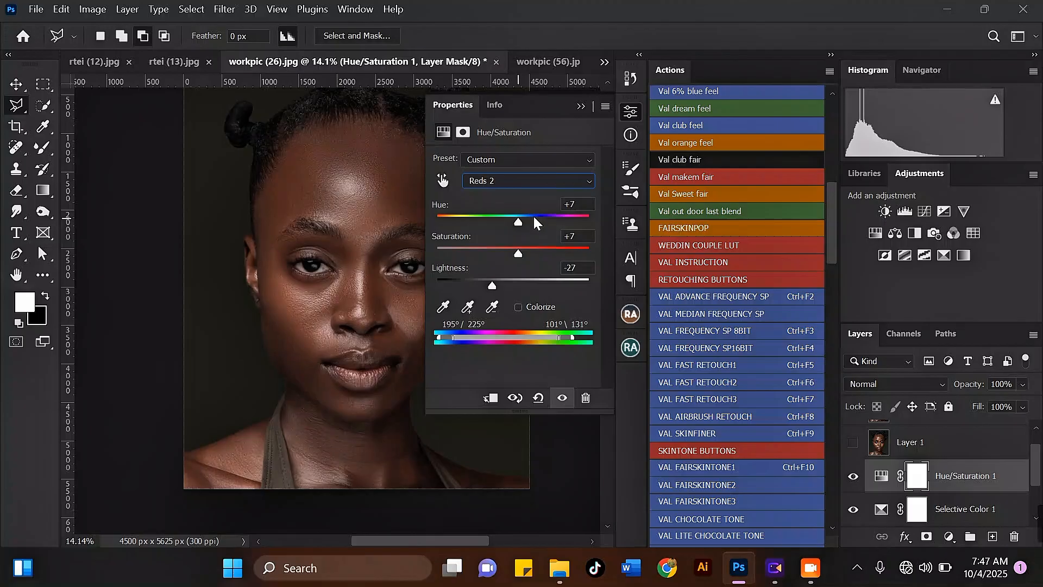
click(581, 106)
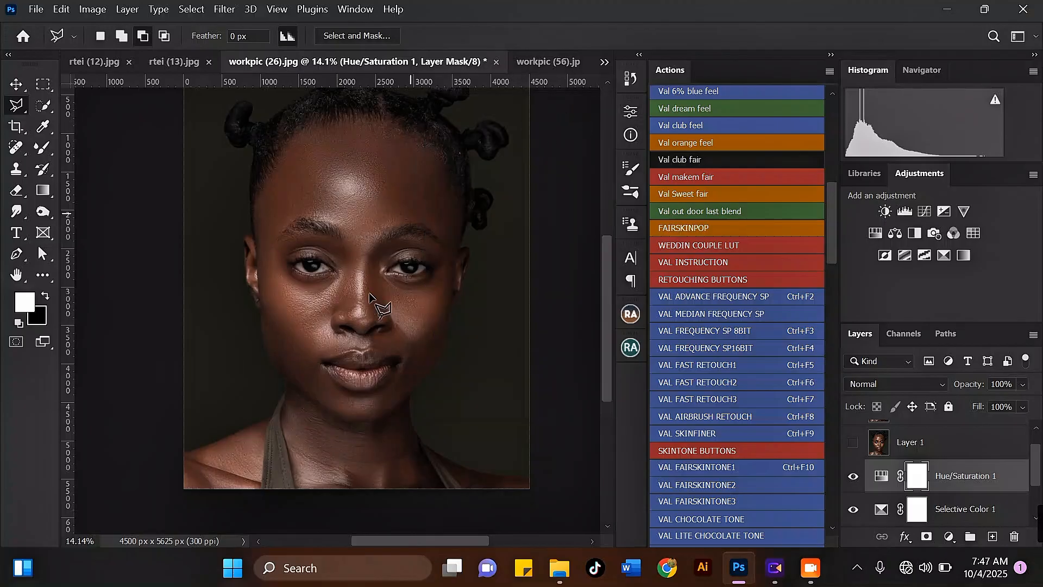
Step: Group the Hue/Saturation and Selective Color adjustment layers together
scroll(380, 310, down, 1)
scroll(377, 319, up, 1)
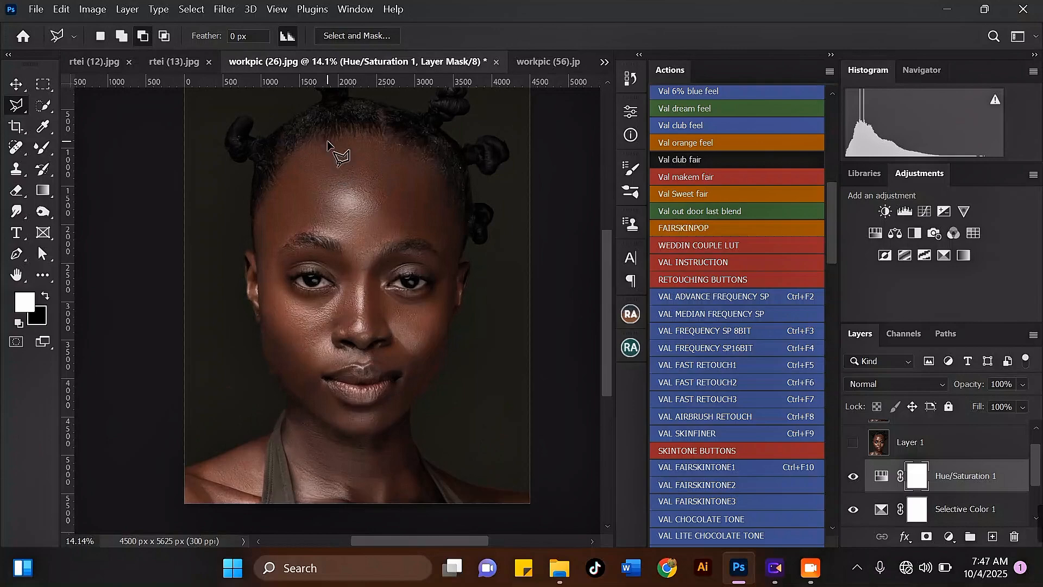
scroll(331, 153, down, 1)
scroll(429, 296, up, 1)
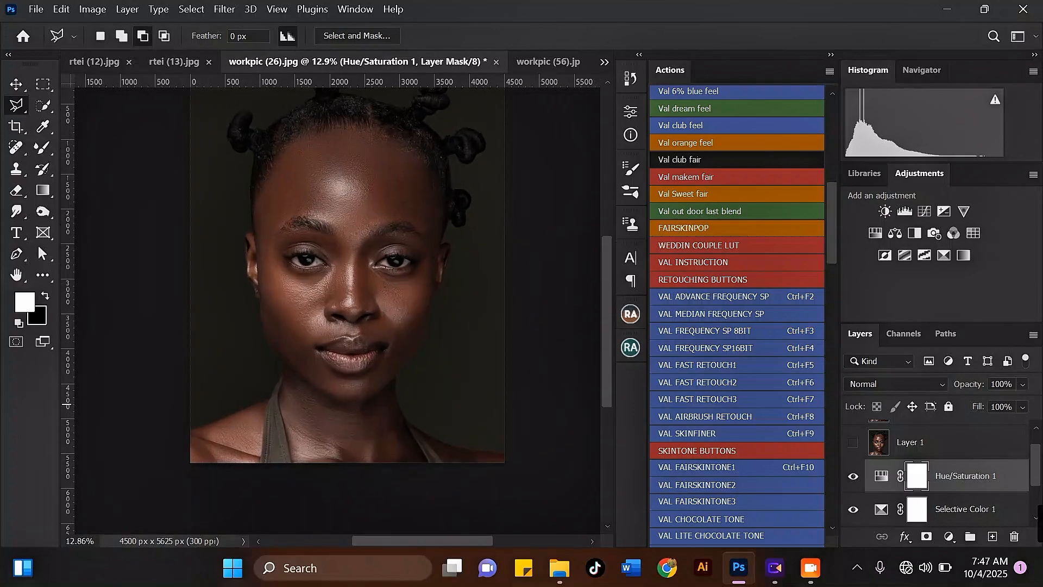
scroll(1002, 476, down, 2)
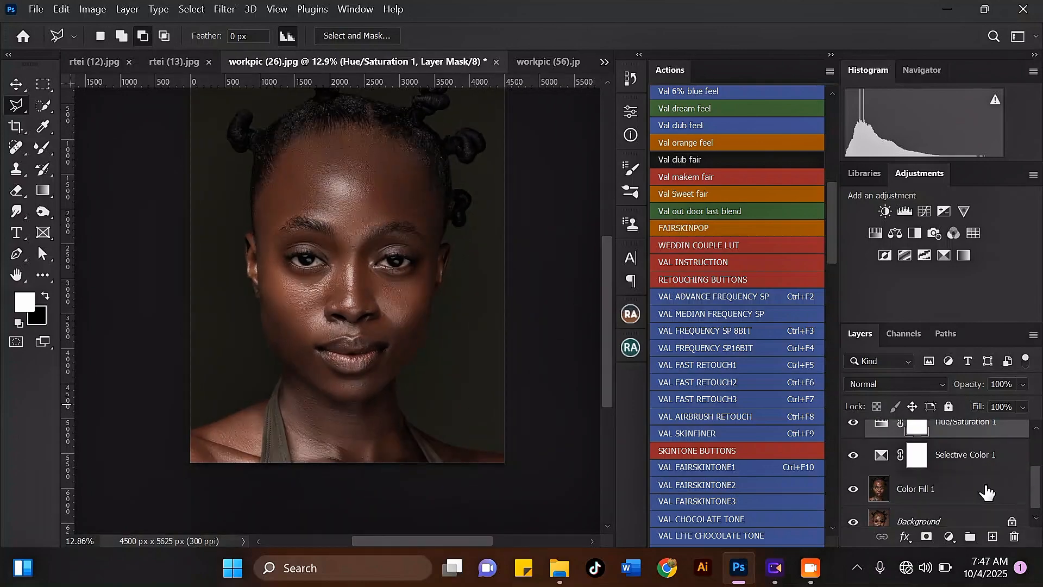
click(964, 461)
key(ctrl+g)
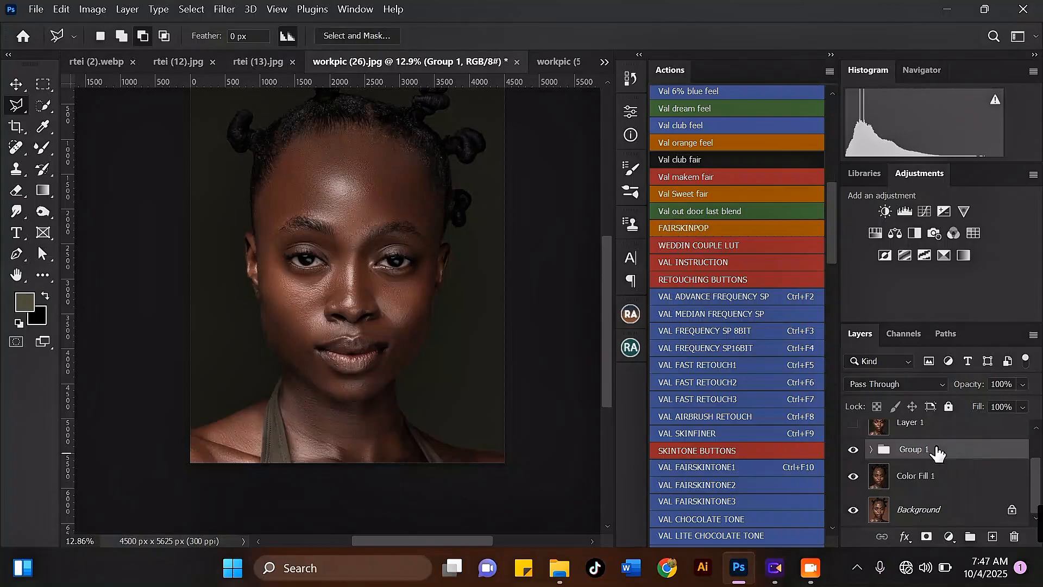
Step: Duplicate the Color Fill 1 layer and merge the copy with Group 1 into a single layer
click(854, 450)
click(854, 450)
scroll(384, 459, down, 2)
scroll(305, 272, up, 3)
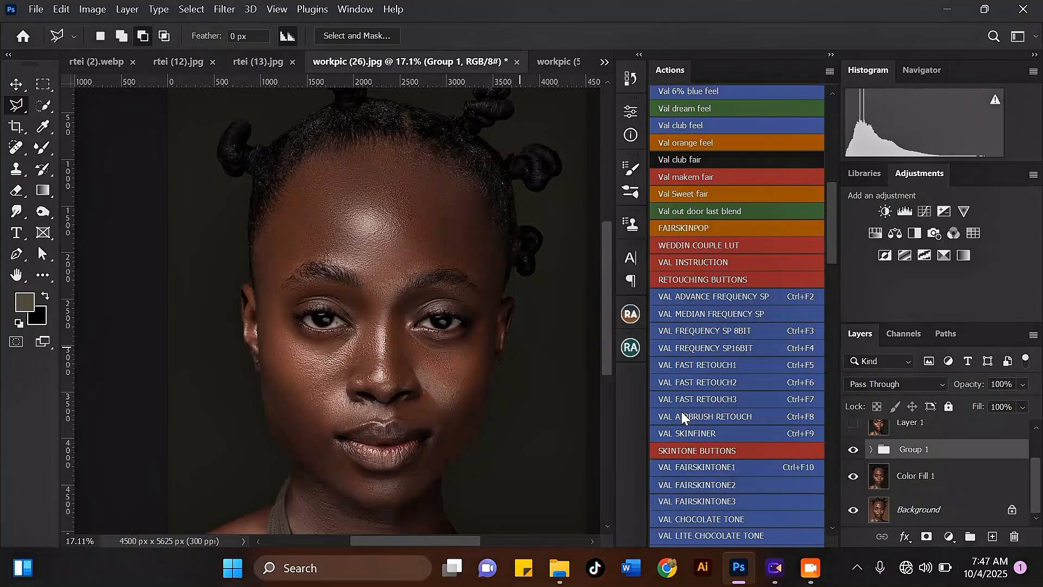
click(951, 478)
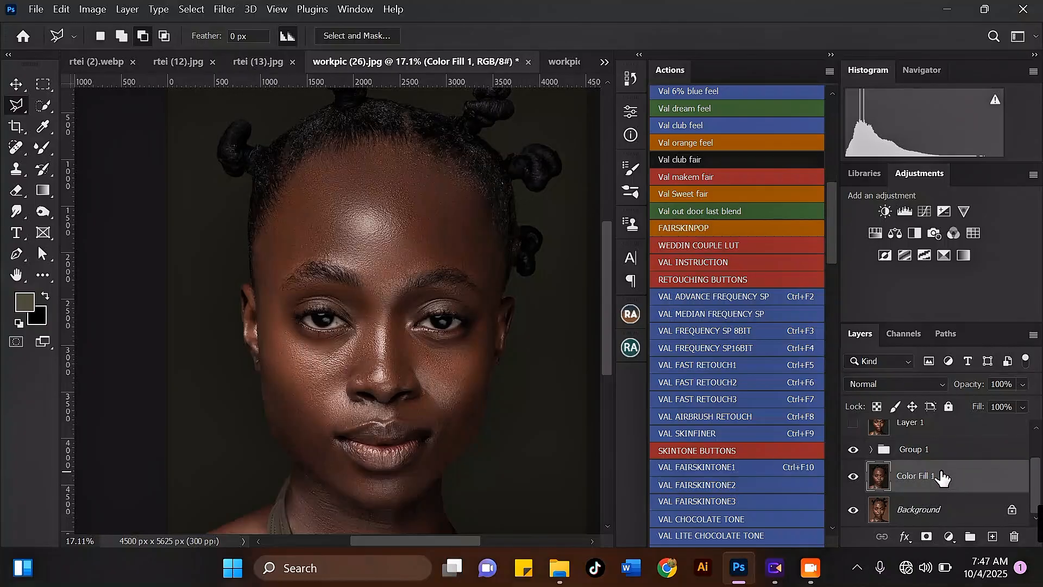
key(ctrl+j)
click(946, 458)
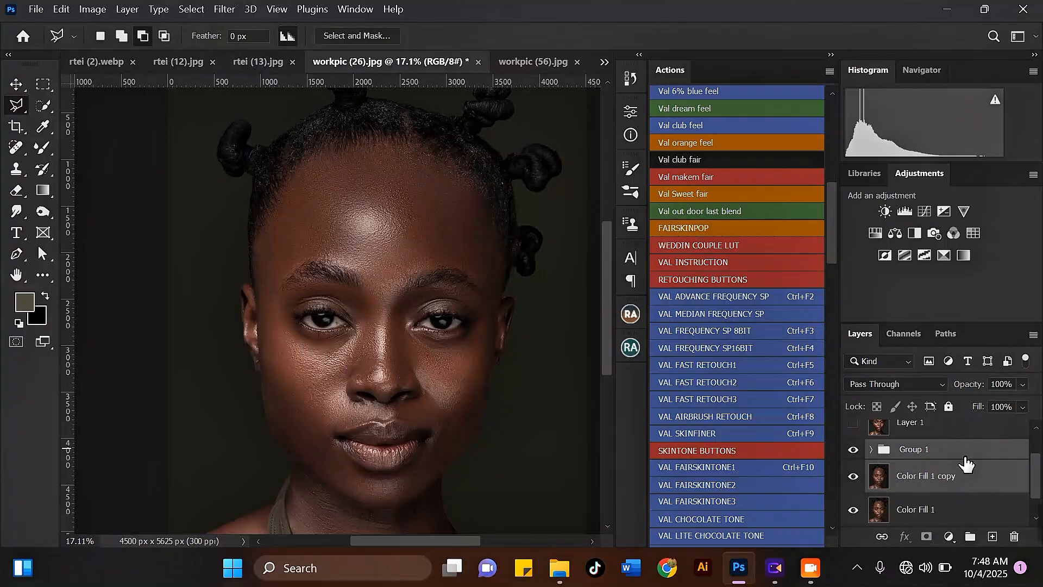
key(ctrl+e)
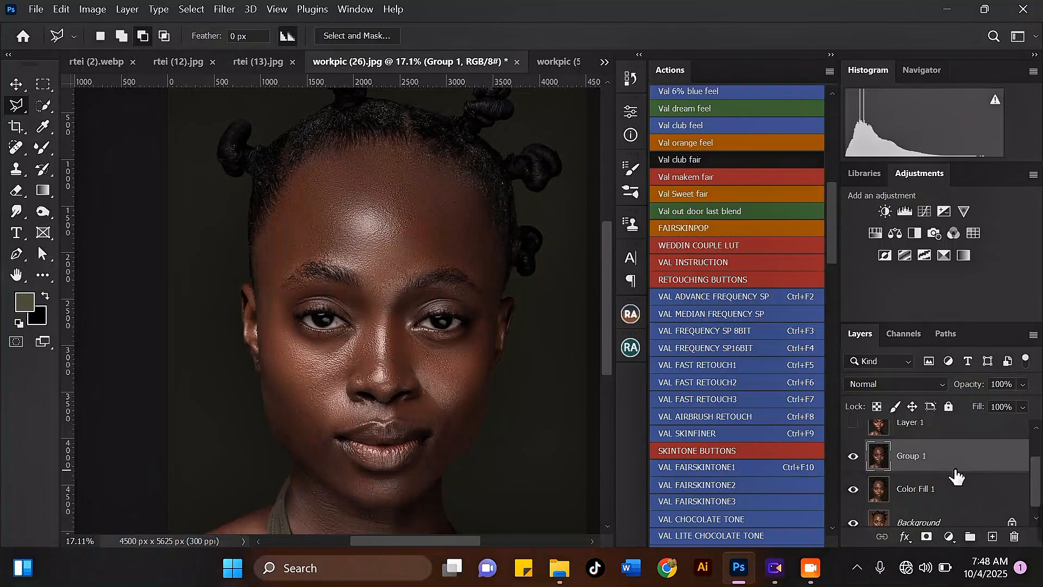
Step: Duplicate the merged Group 1 layer and run the VAL MELANIN action on the copy
key(ctrl+j)
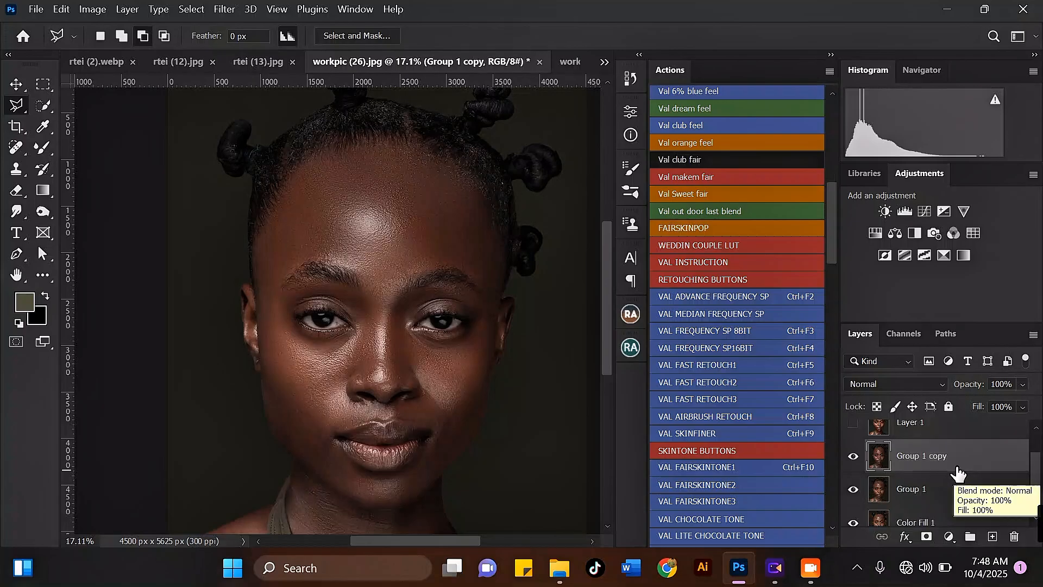
drag(830, 223, 833, 269)
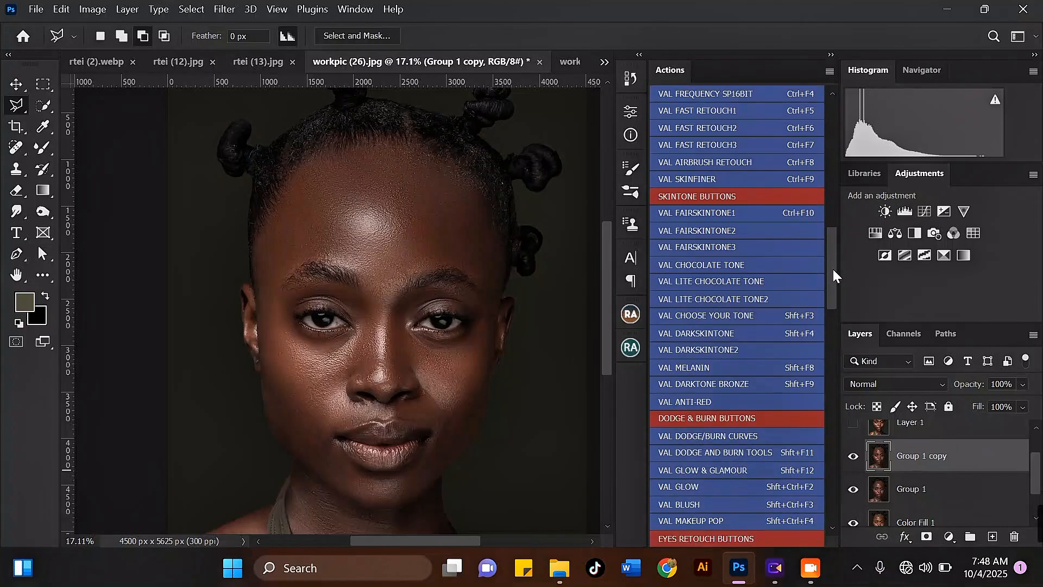
click(681, 367)
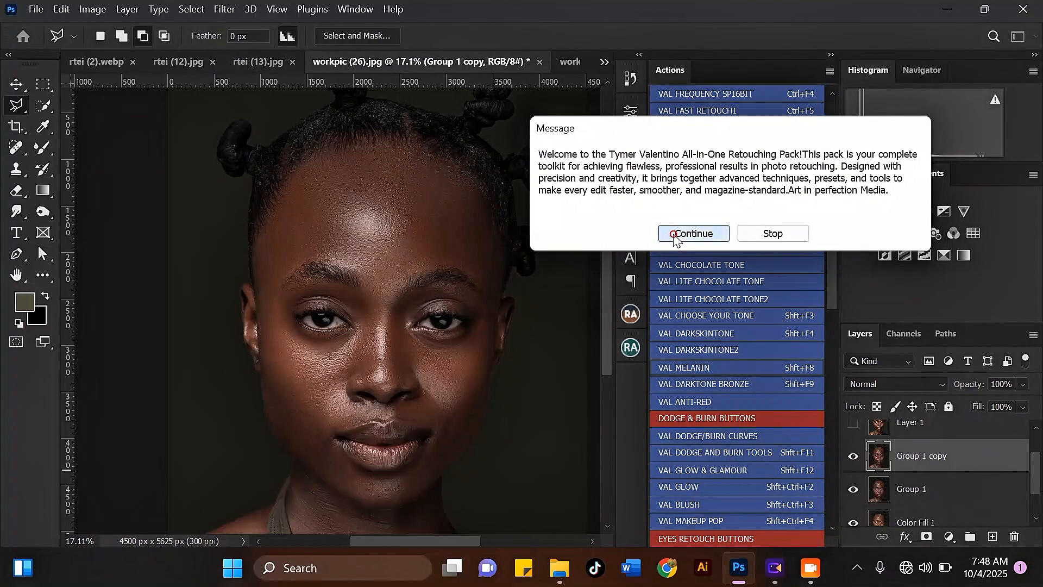
click(674, 235)
click(688, 220)
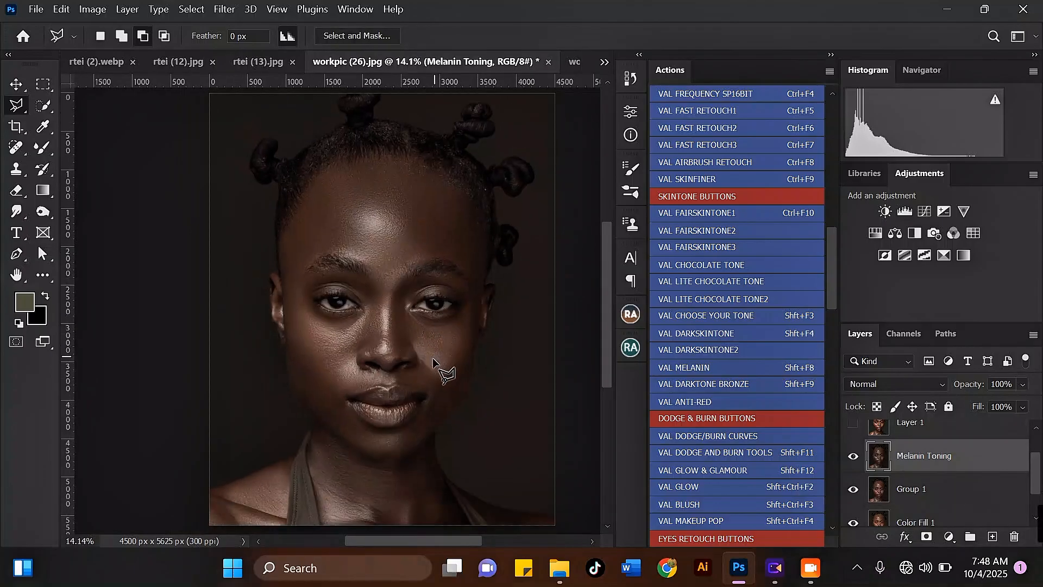
Step: Toggle the visibility of the Melanin Toning, Group 1 and Color Fill 1 layers to compare, and zoom into the face
click(853, 455)
click(853, 489)
drag(1033, 465, 1034, 491)
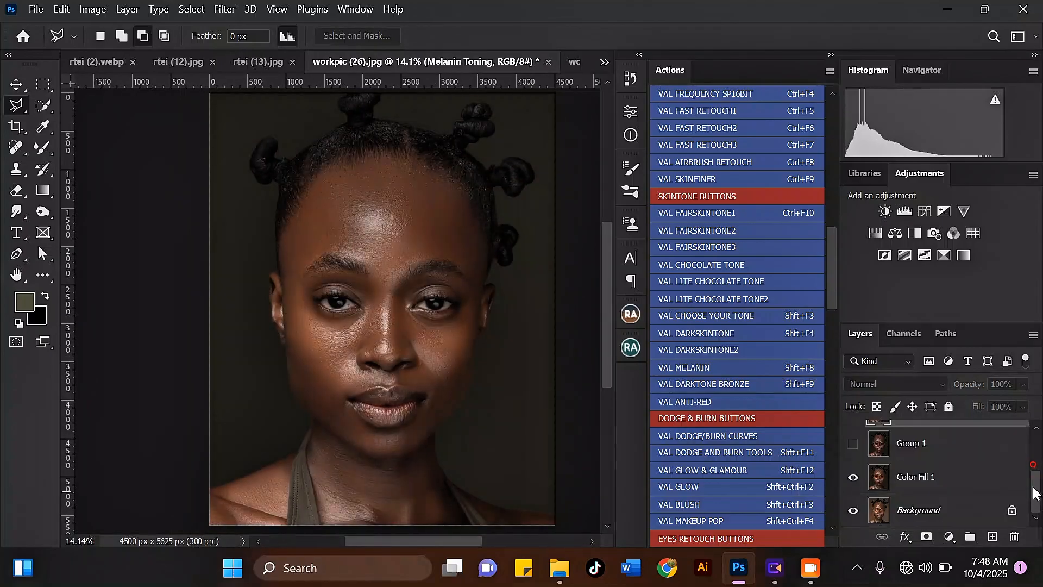
click(854, 477)
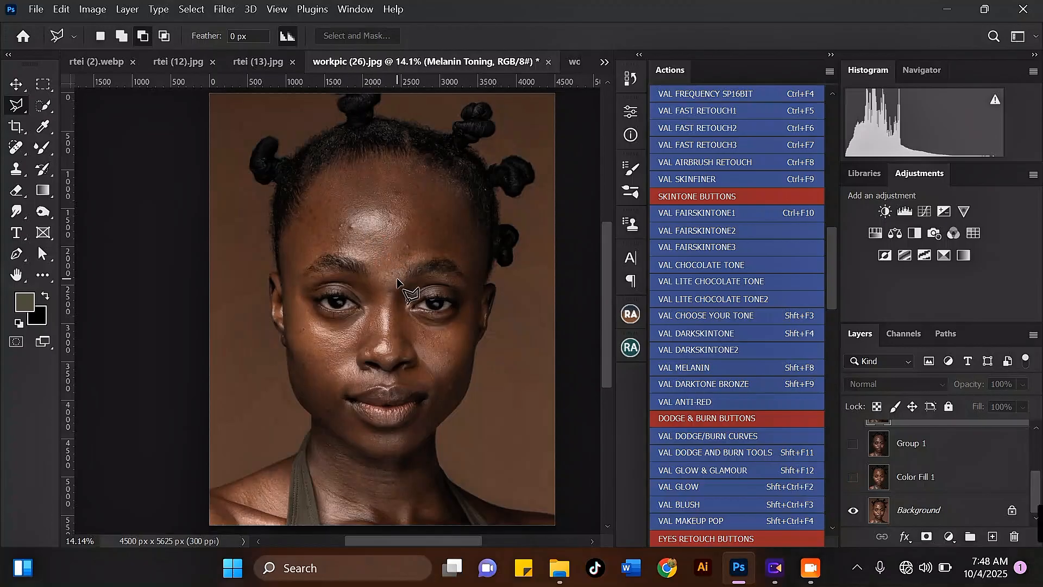
click(852, 478)
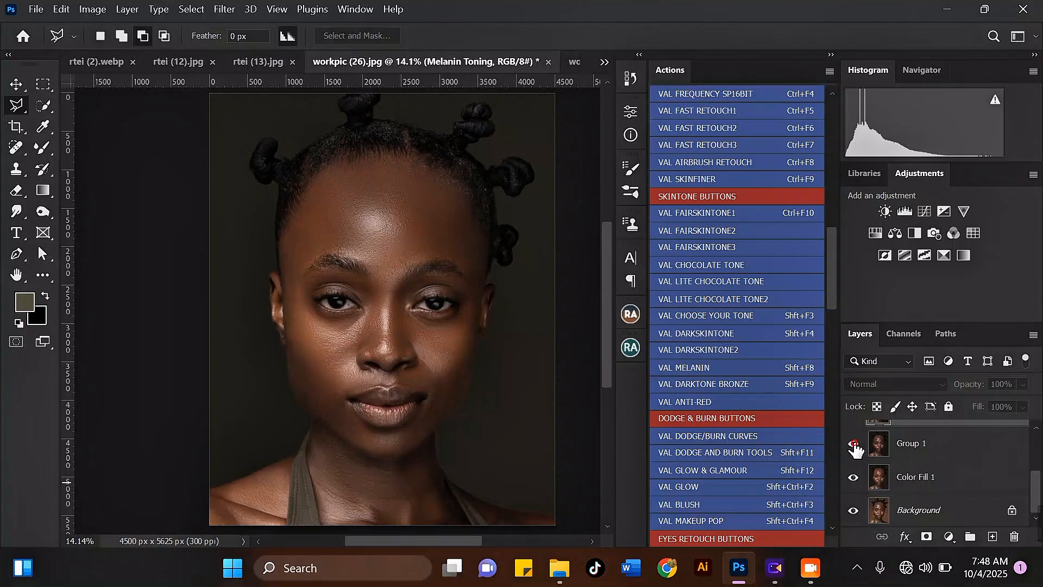
click(854, 444)
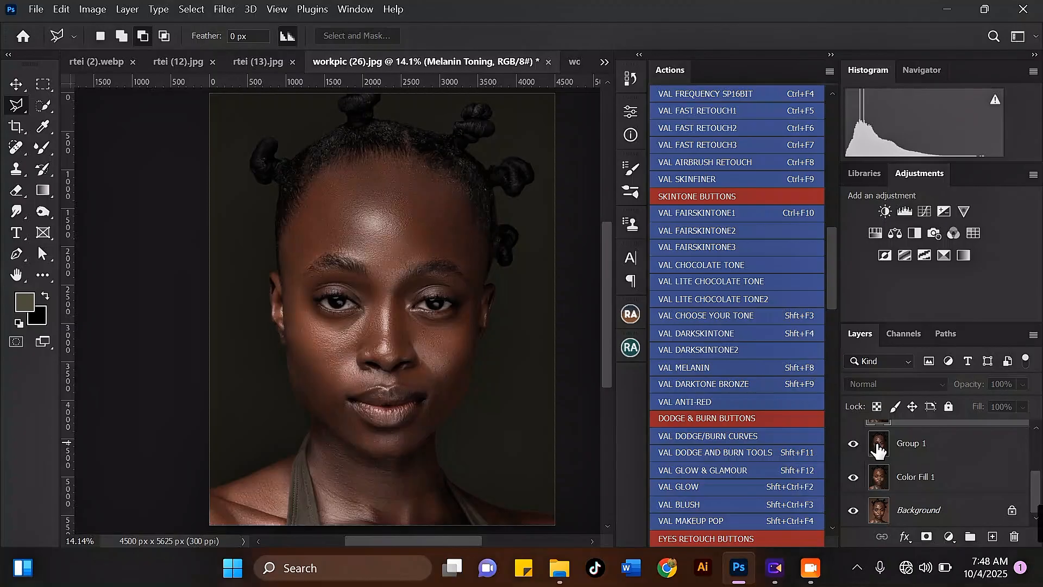
scroll(855, 447, up, 3)
click(854, 504)
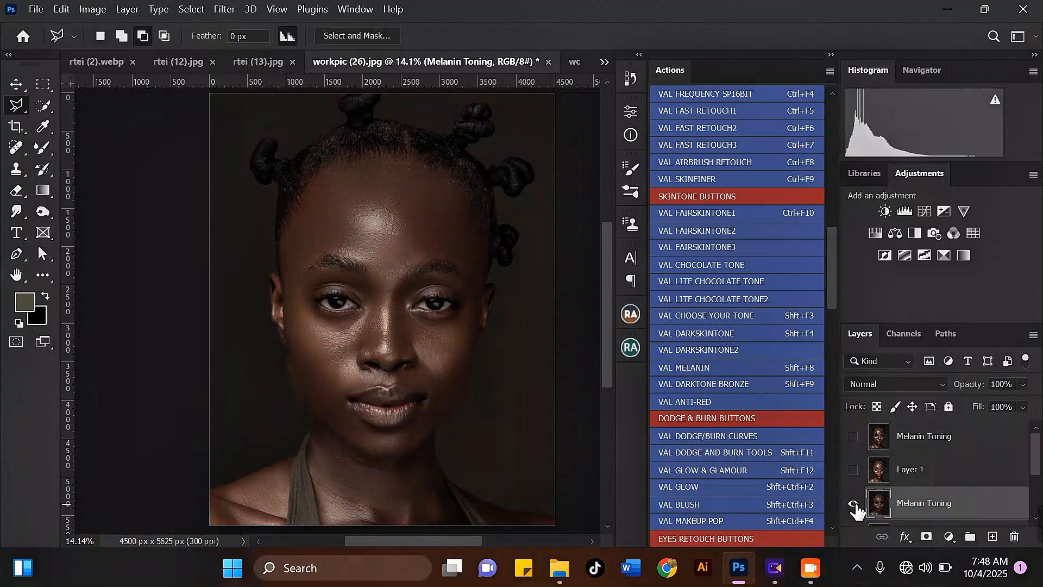
click(854, 504)
scroll(410, 226, down, 1)
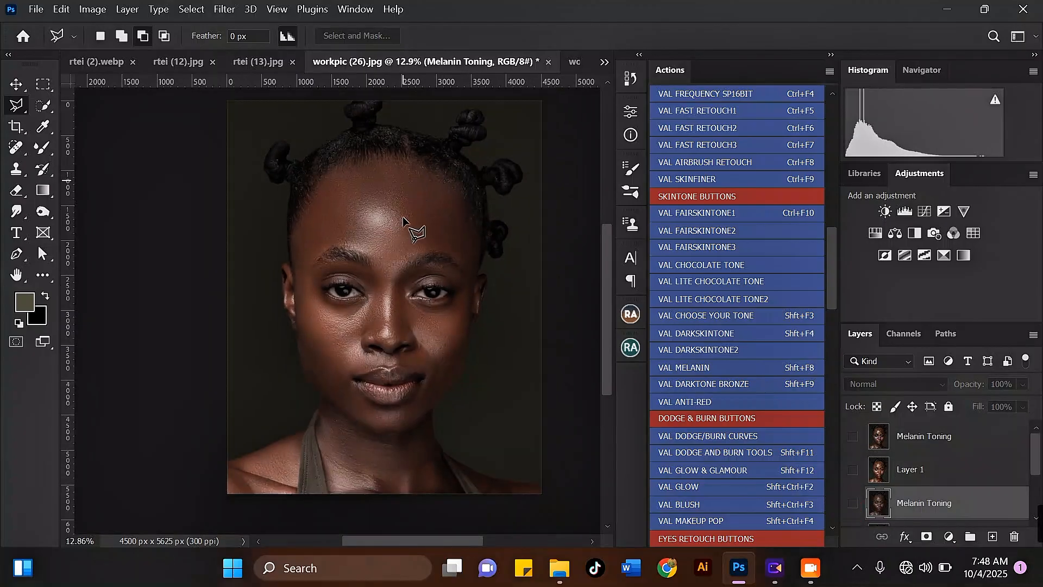
scroll(427, 312, up, 1)
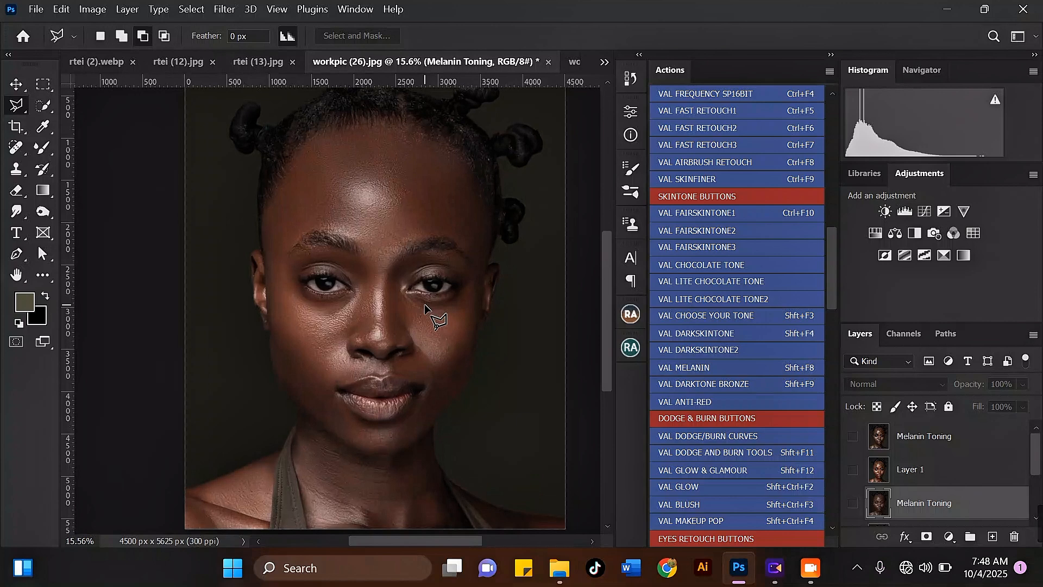
scroll(425, 304, up, 1)
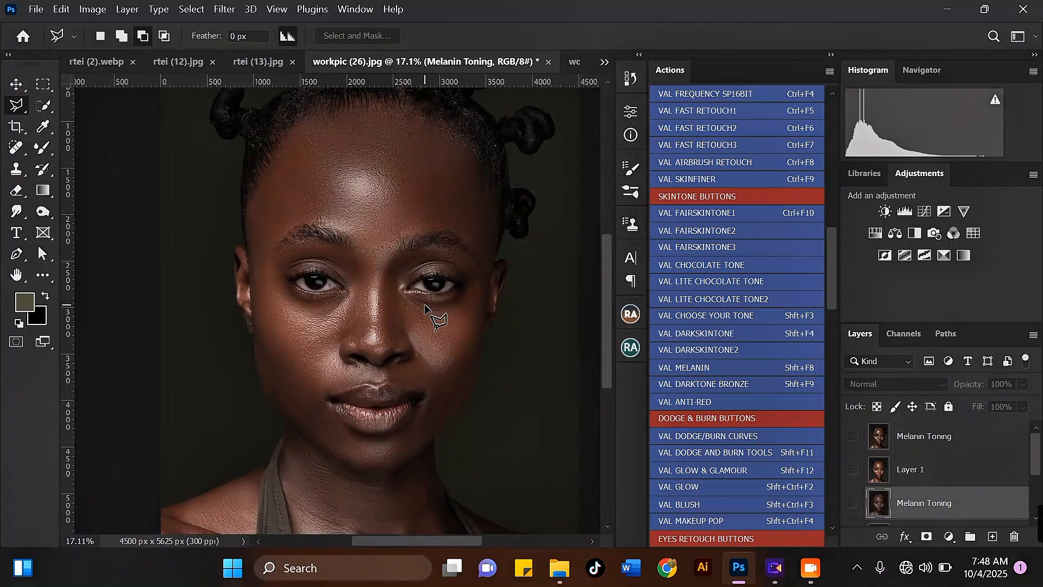